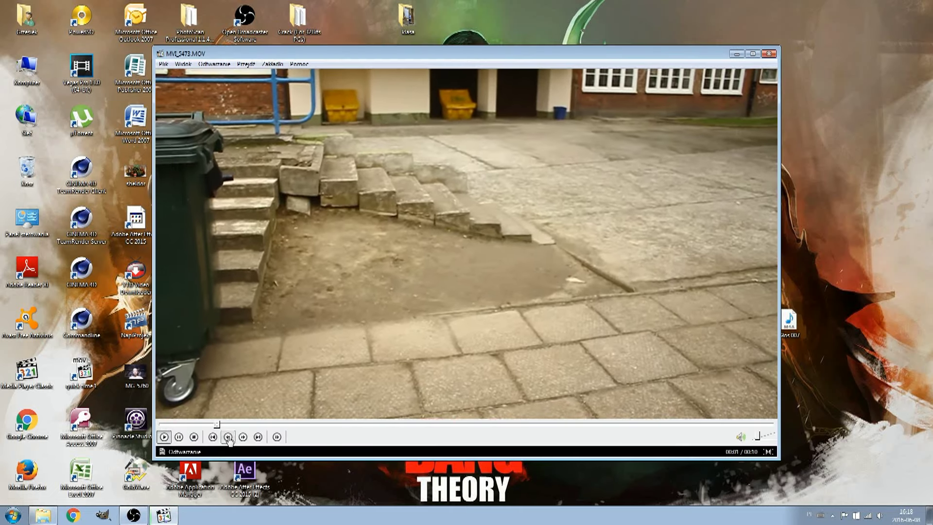
Step: Watch the walking clip full screen in Media Player Classic, close the player, and launch After Effects
double_click(325, 346)
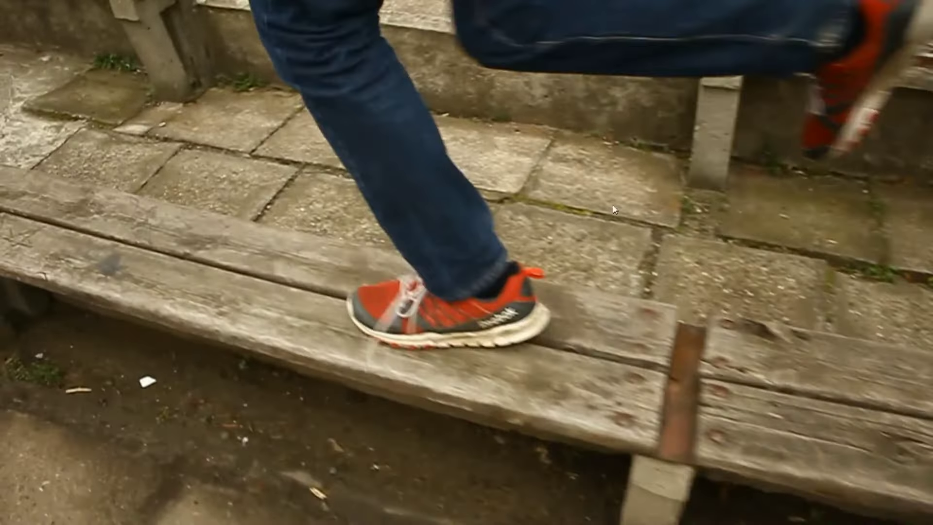
double_click(627, 201)
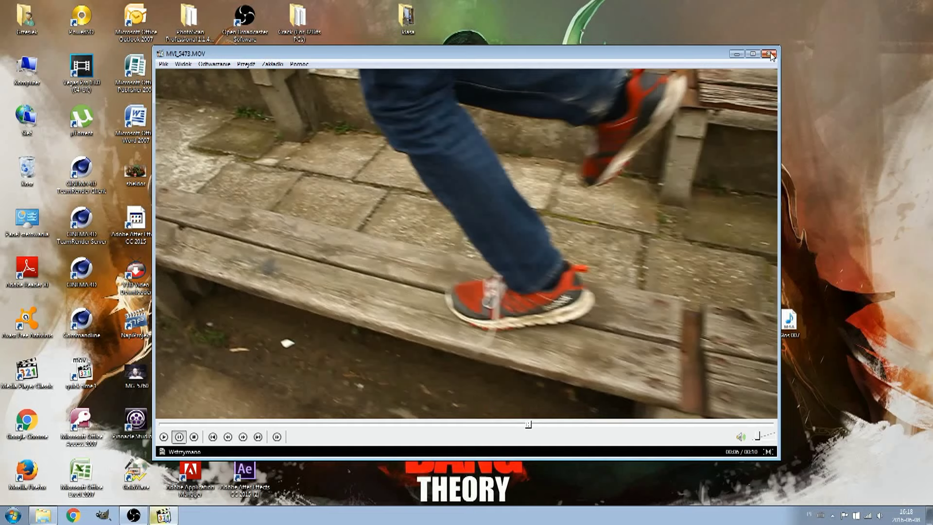
click(770, 54)
double_click(244, 471)
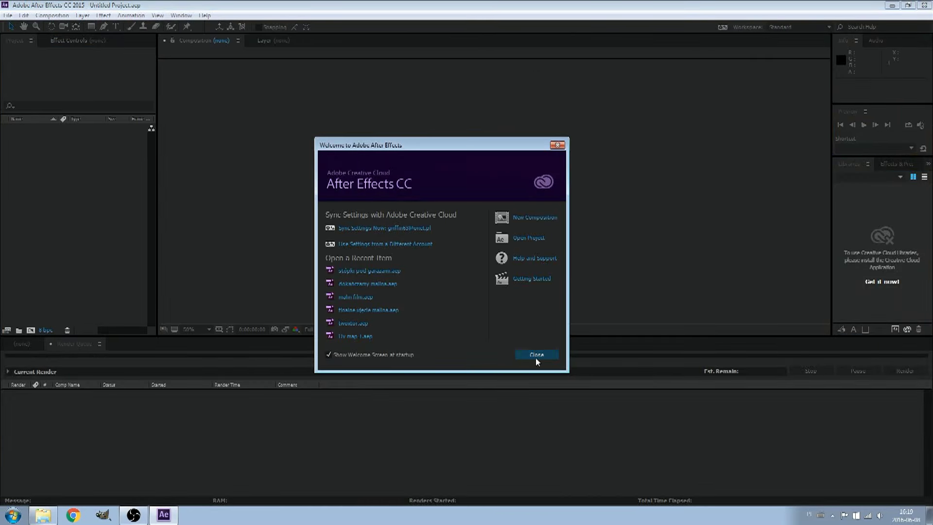
Step: Create composition Comp 1 at 1280×720, 23.976 fps, 0:00:10:03 long
click(537, 360)
click(53, 20)
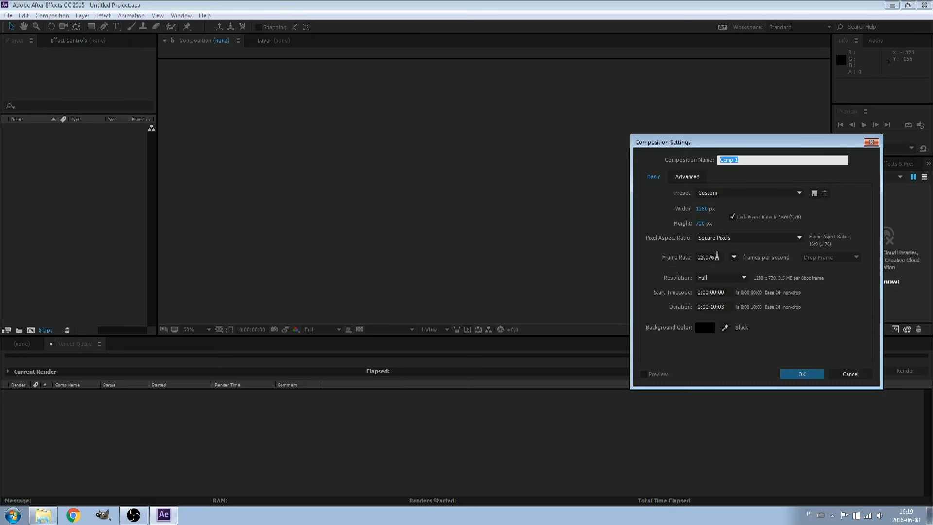
click(716, 256)
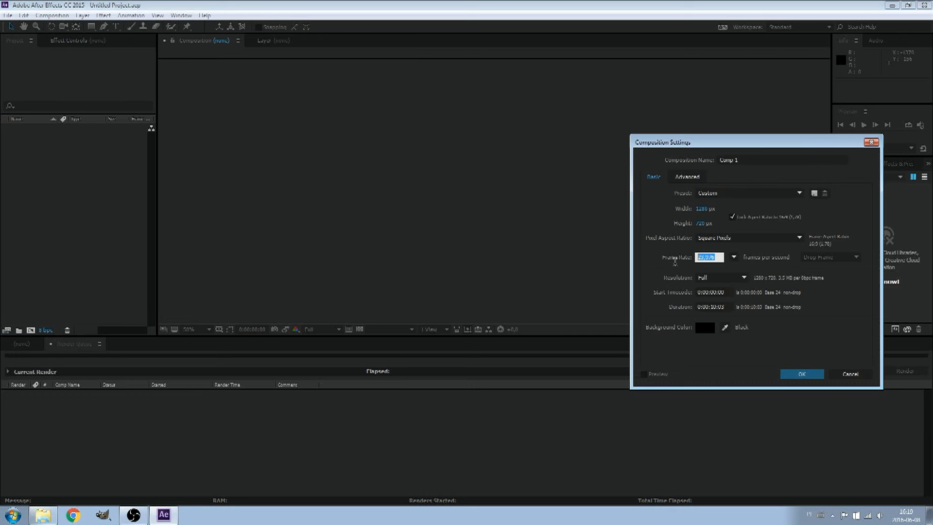
click(720, 258)
click(795, 378)
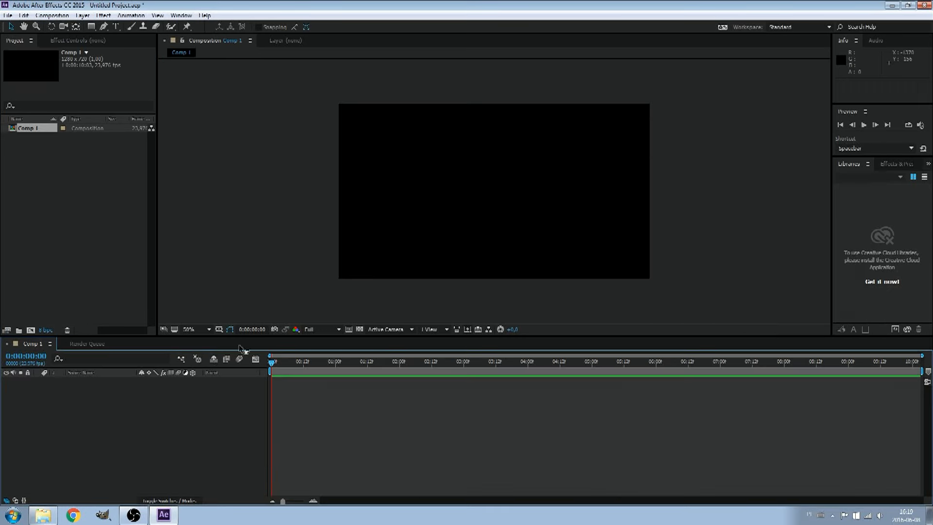
Step: Import MVI_5473.MOV from Explorer and place it as a layer in Comp 1
click(56, 519)
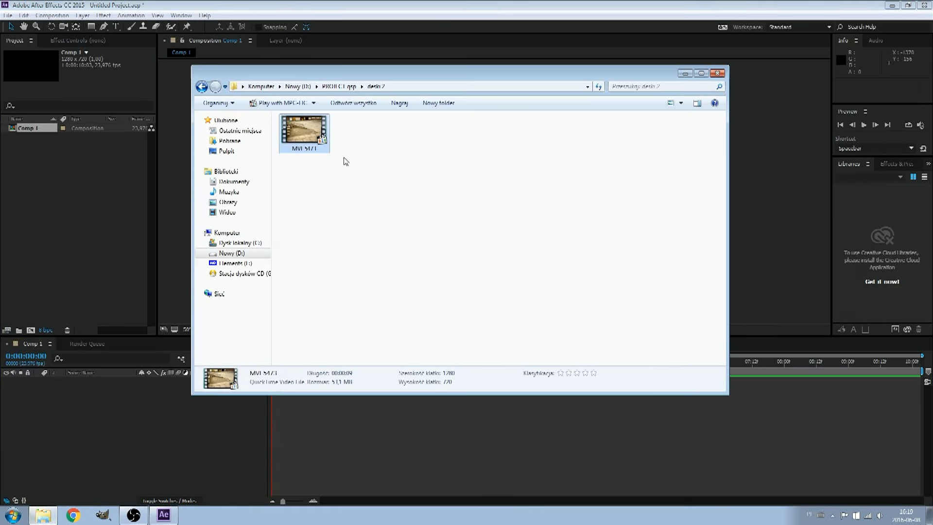
drag(305, 130, 63, 208)
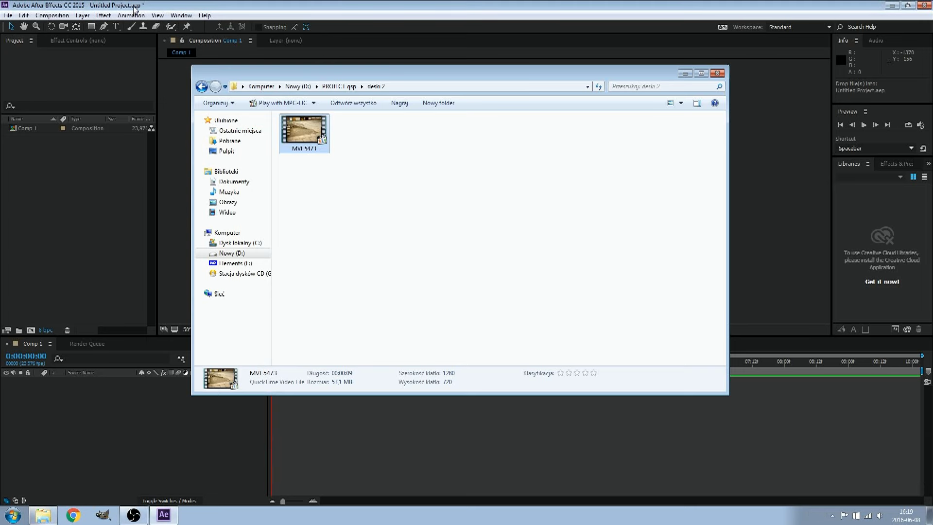
drag(135, 8, 134, 6)
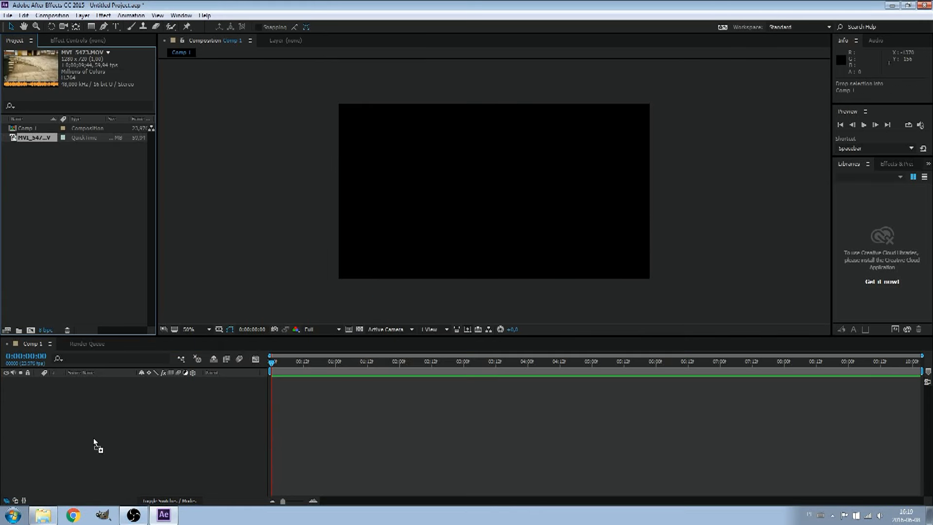
drag(39, 140, 91, 431)
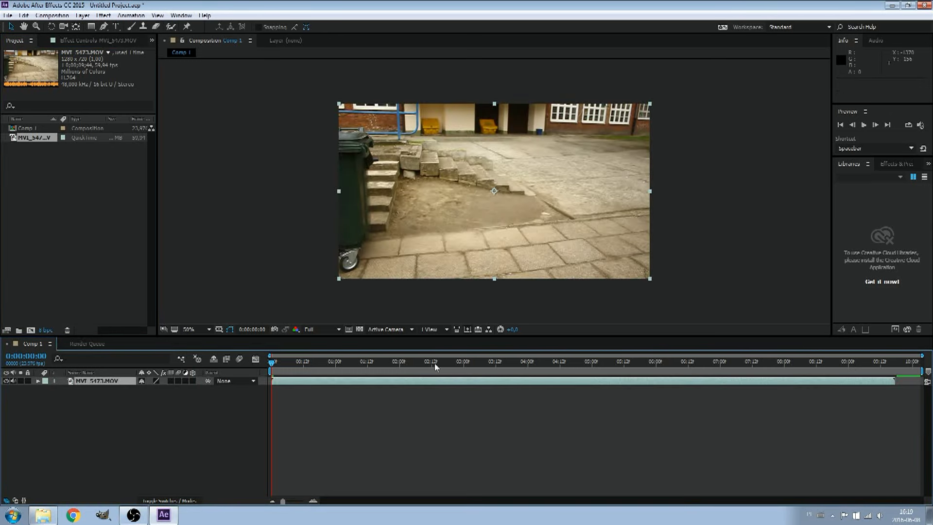
Step: Trim the clip to roughly 2:12–4:10 and slide it to start at 0:00
mouse_move(277, 363)
mouse_down()
mouse_move(464, 382)
mouse_move(440, 379)
mouse_up()
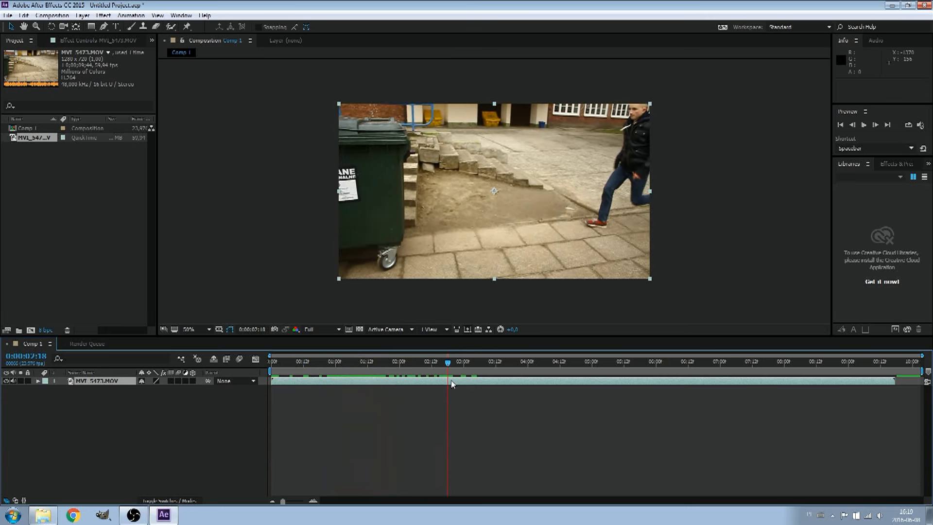
mouse_move(279, 387)
mouse_down()
mouse_move(429, 388)
mouse_move(382, 381)
mouse_up()
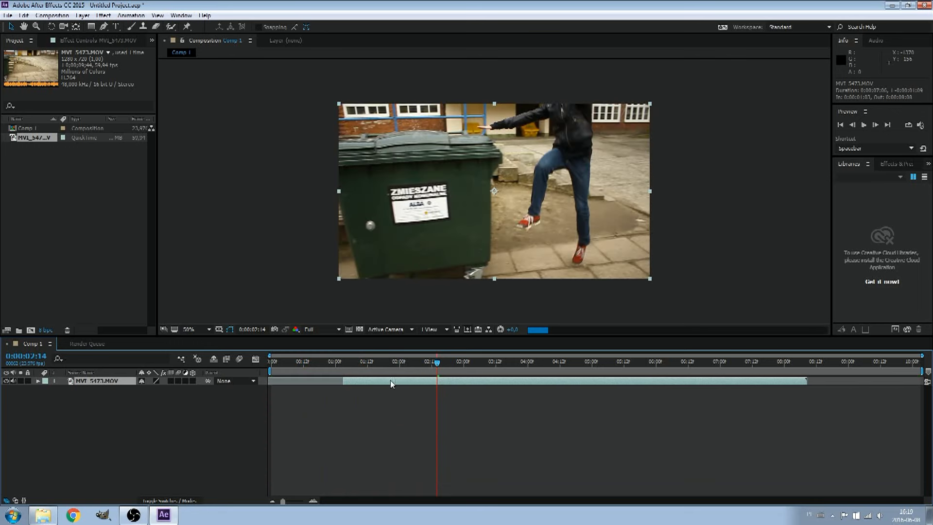
click(465, 363)
drag(465, 365, 553, 372)
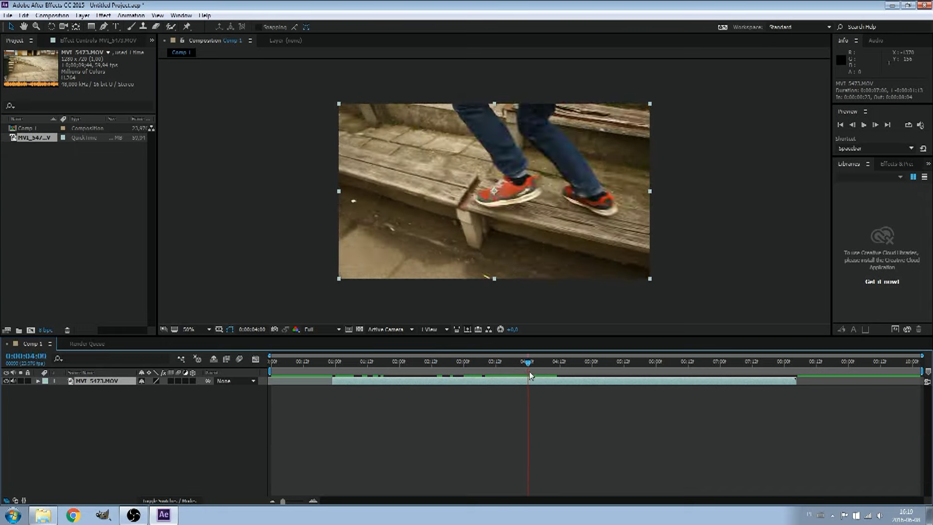
key(alt+bracketright)
click(343, 373)
drag(343, 381, 281, 381)
click(333, 363)
right_click(292, 384)
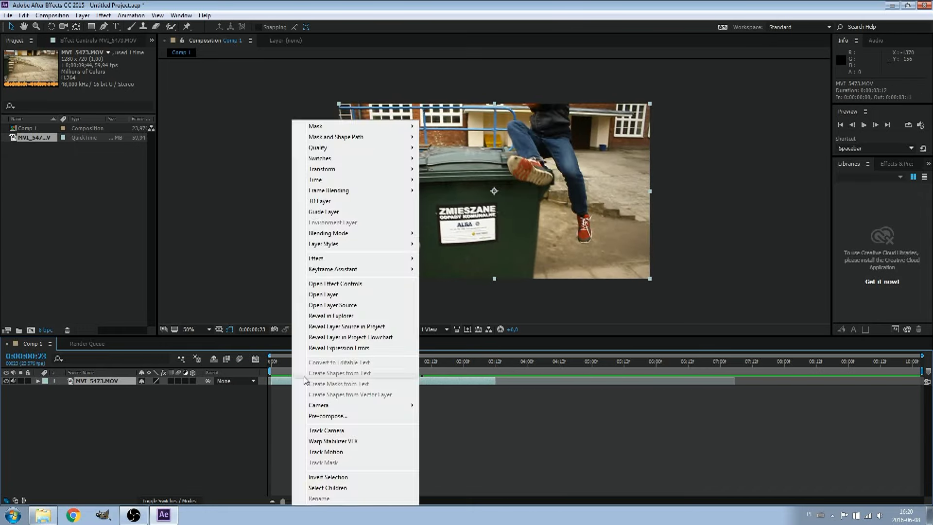
mouse_move(316, 179)
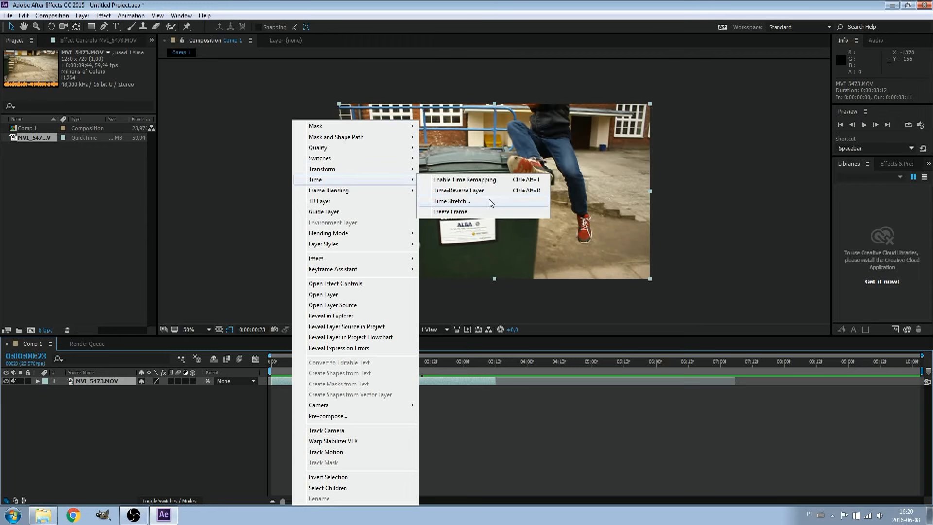
Step: Time-stretch the clip layer to 250% and preview the slowed result
click(488, 202)
text(200)
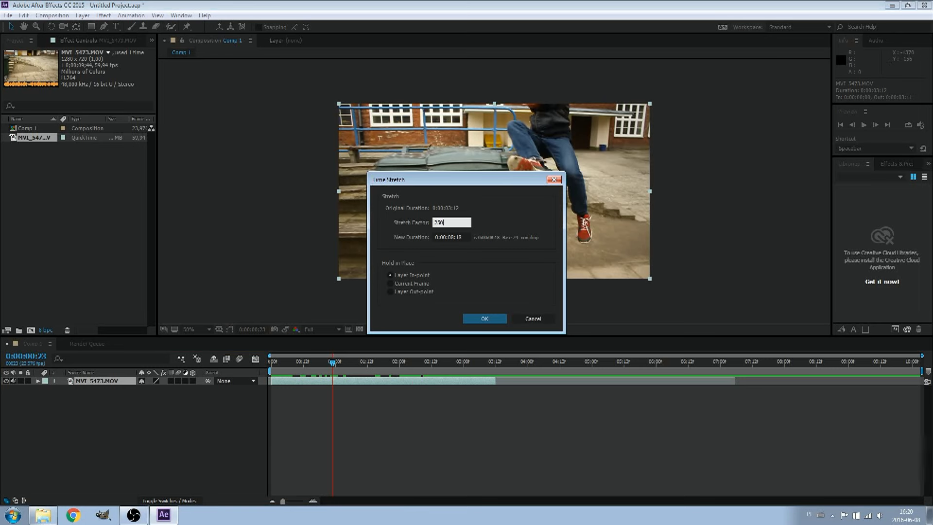
key(Return)
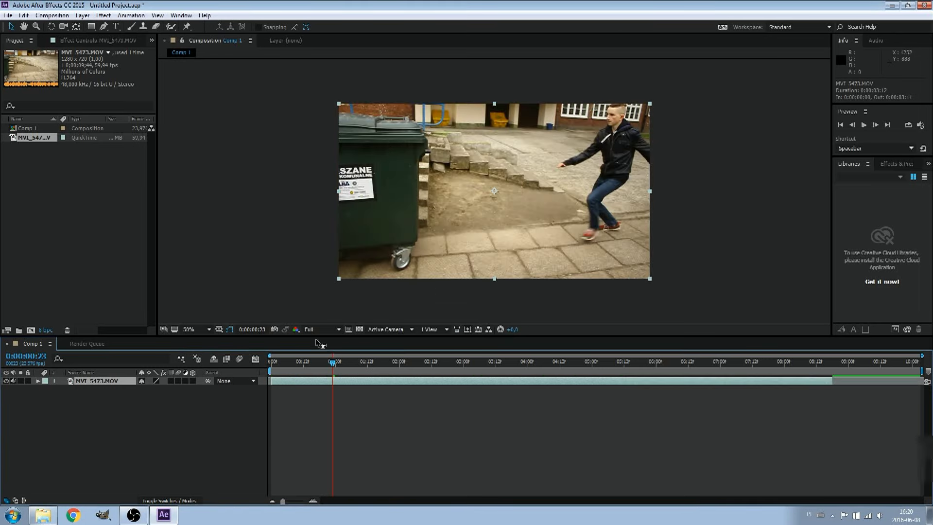
key(space)
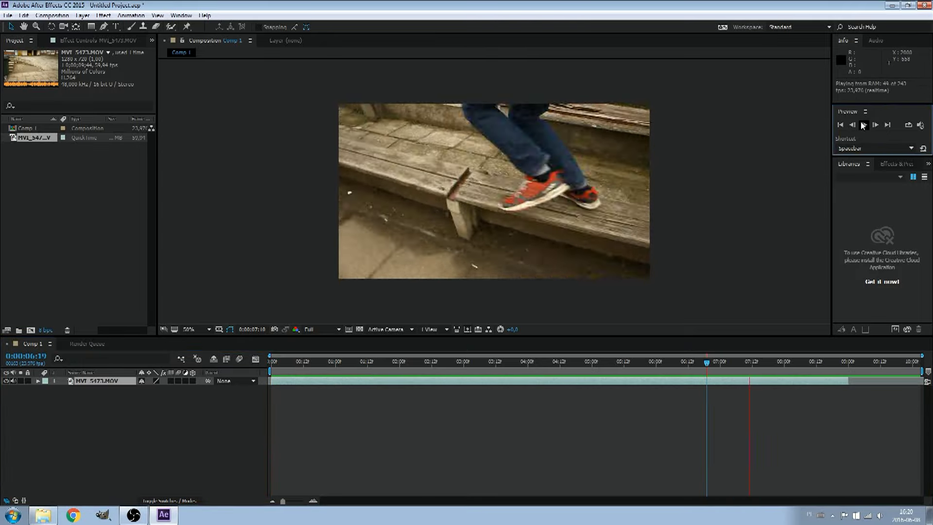
key(space)
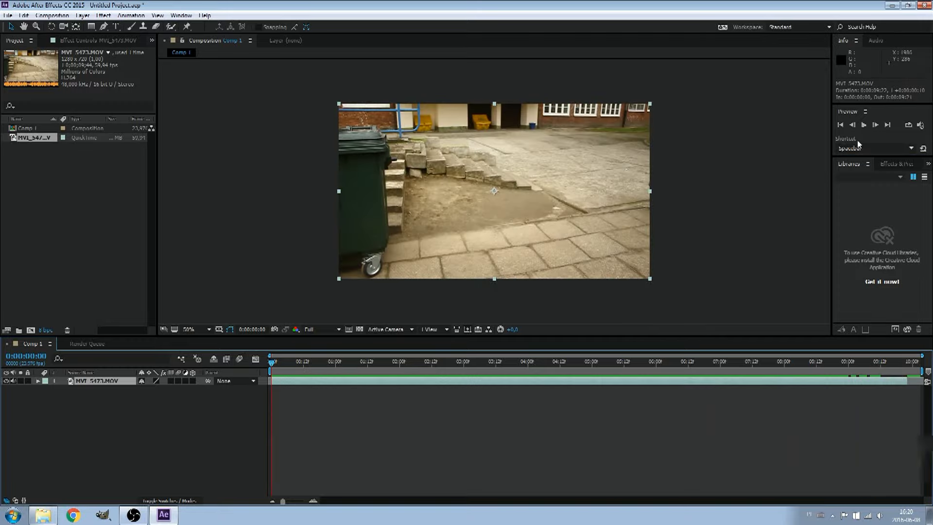
click(919, 383)
drag(919, 382, 230, 121)
Step: Save the project as blanks.aep
key(ctrl+s)
text(blanks)
key(Return)
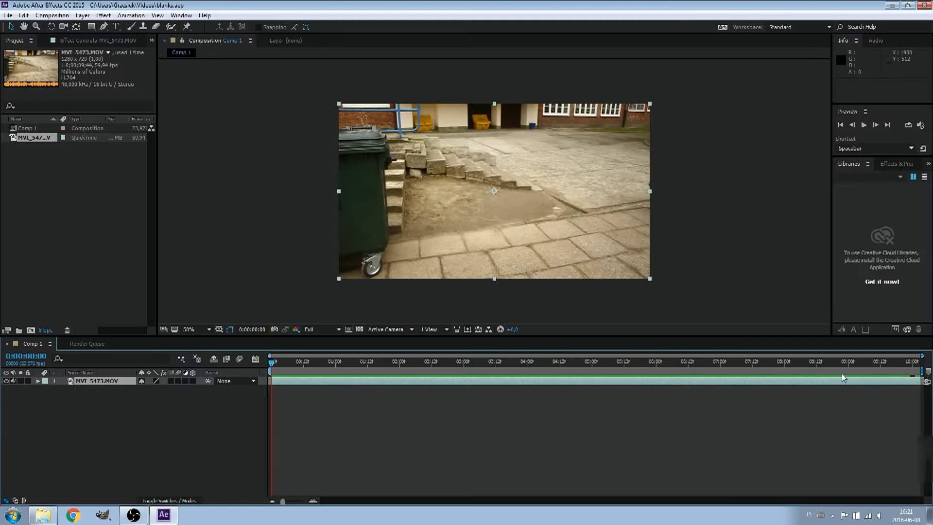
drag(908, 365, 721, 360)
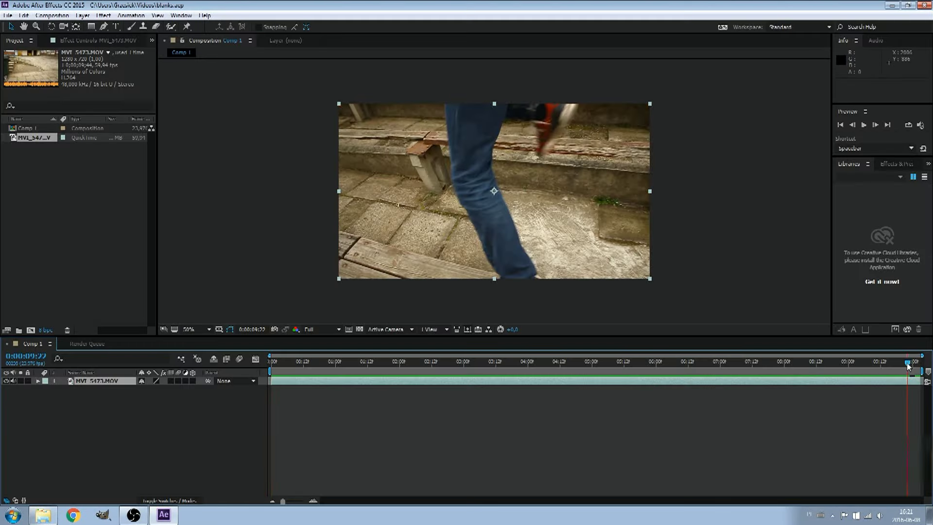
drag(721, 360, 290, 362)
Step: Add Comp 1 to the Render Queue with audio output turned off
click(57, 19)
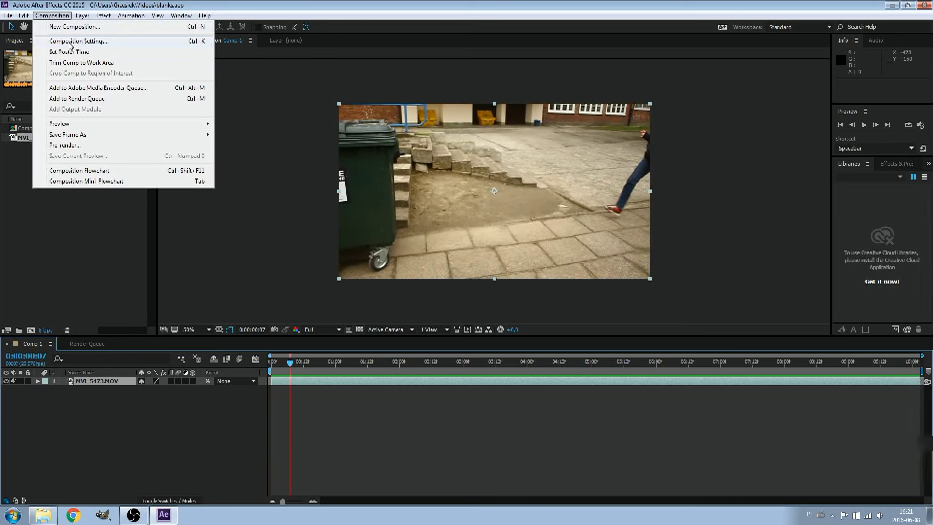
click(77, 99)
click(81, 410)
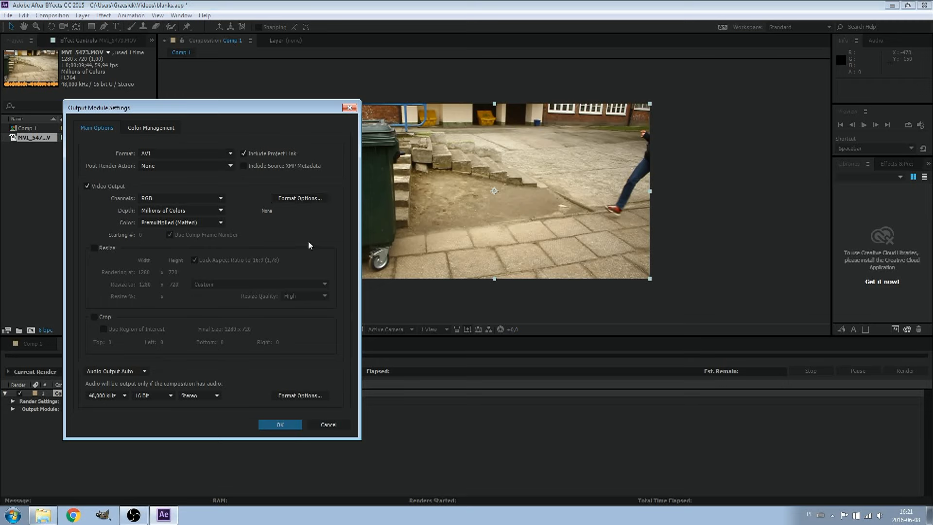
click(143, 371)
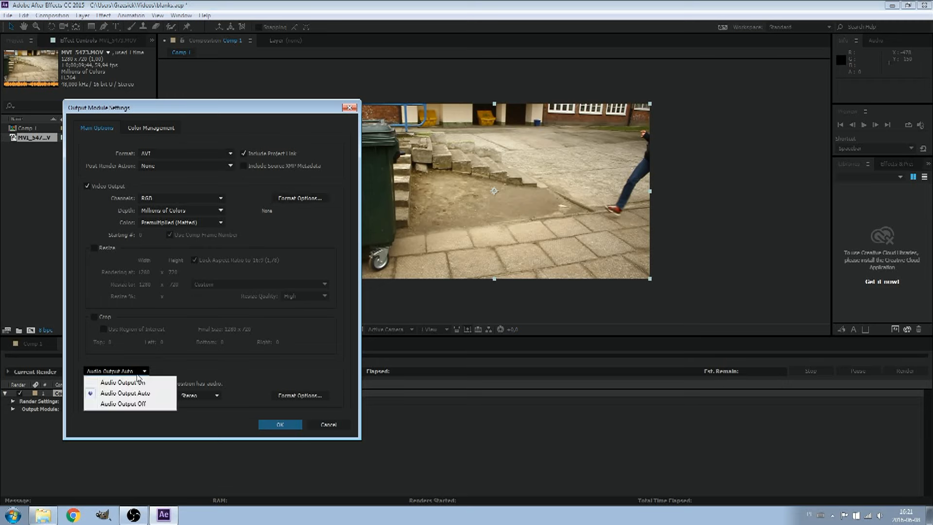
click(154, 407)
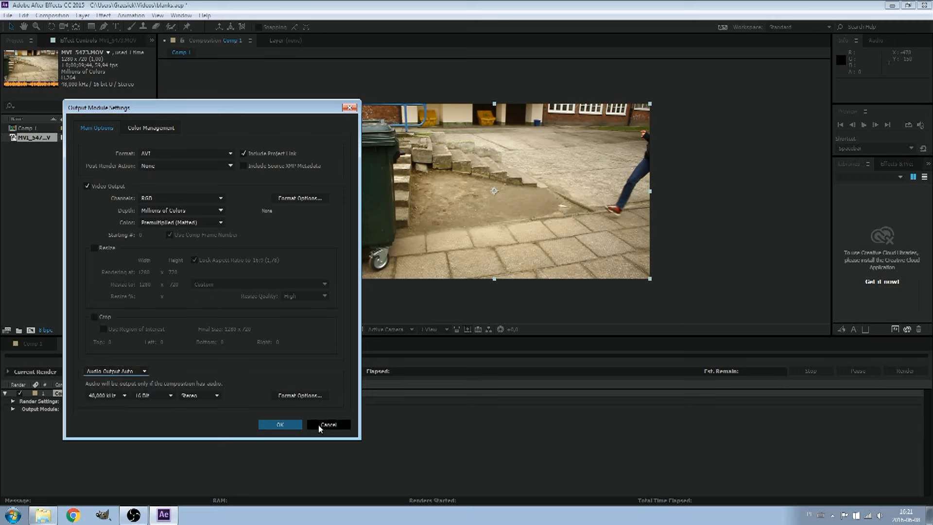
click(280, 424)
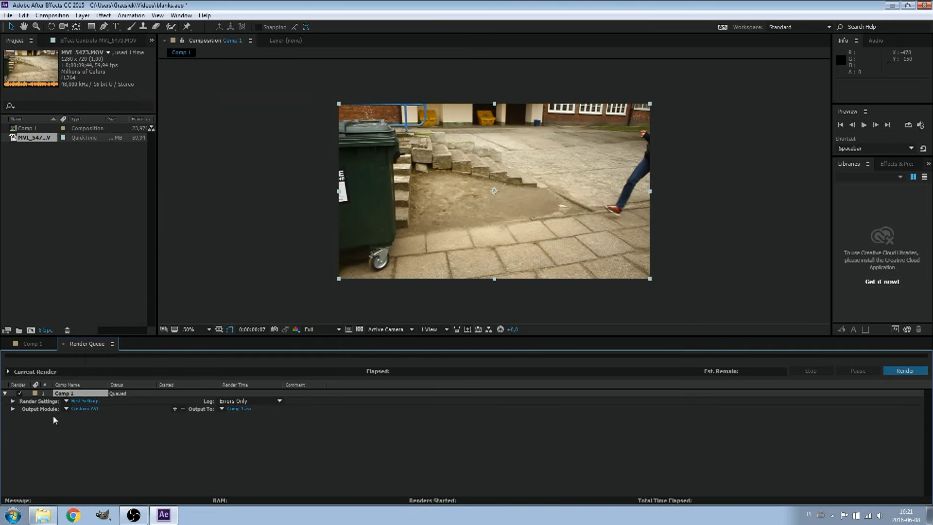
Step: Duplicate the render item and set its output format to JPEG Sequence
right_click(80, 397)
click(90, 401)
click(90, 433)
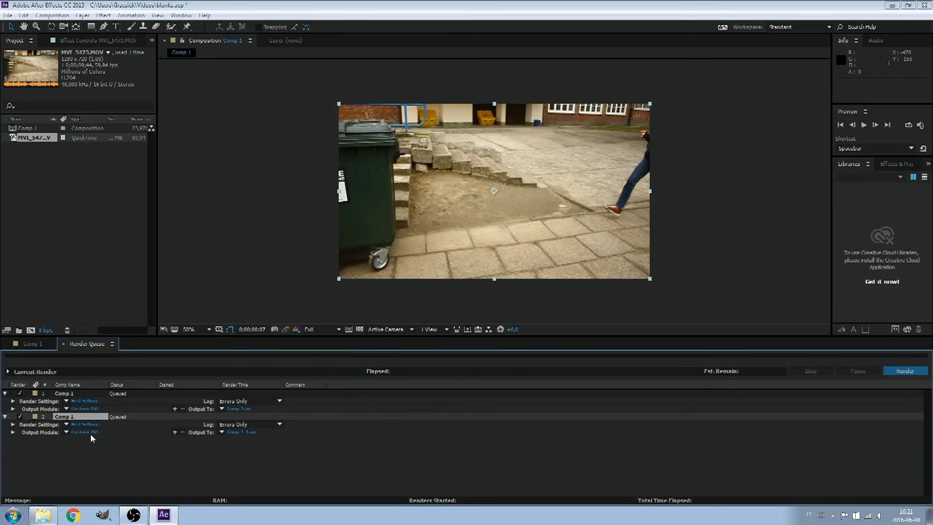
click(181, 153)
click(185, 217)
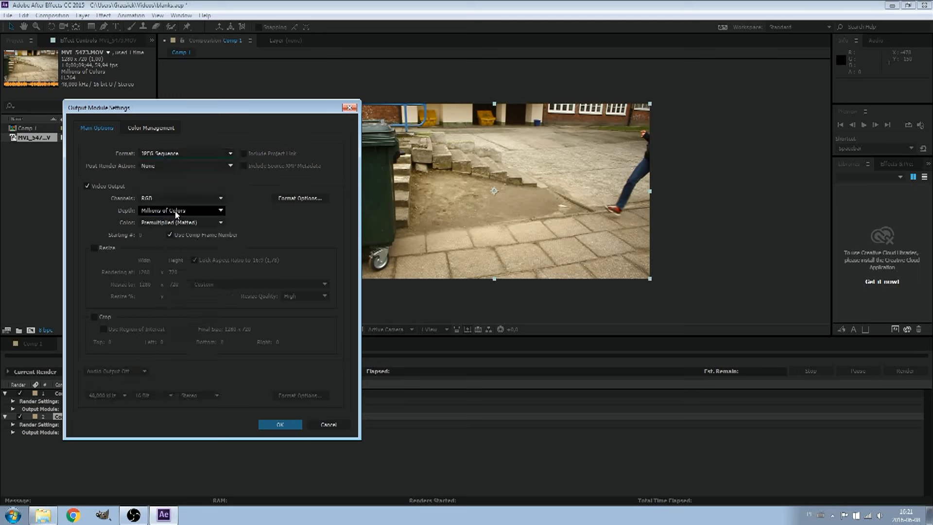
click(281, 424)
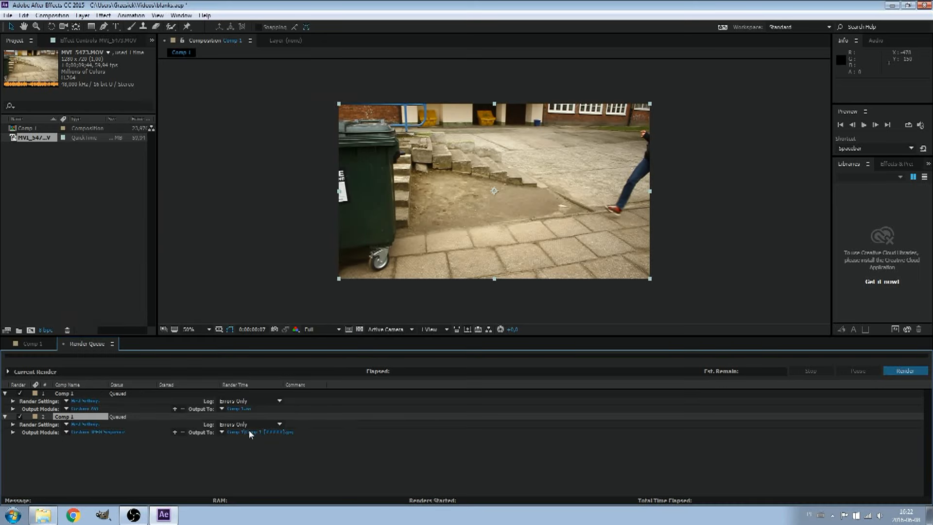
Step: Save the JPEG sequence to deski 2 as Comp 1_[#####] and render both items
click(249, 431)
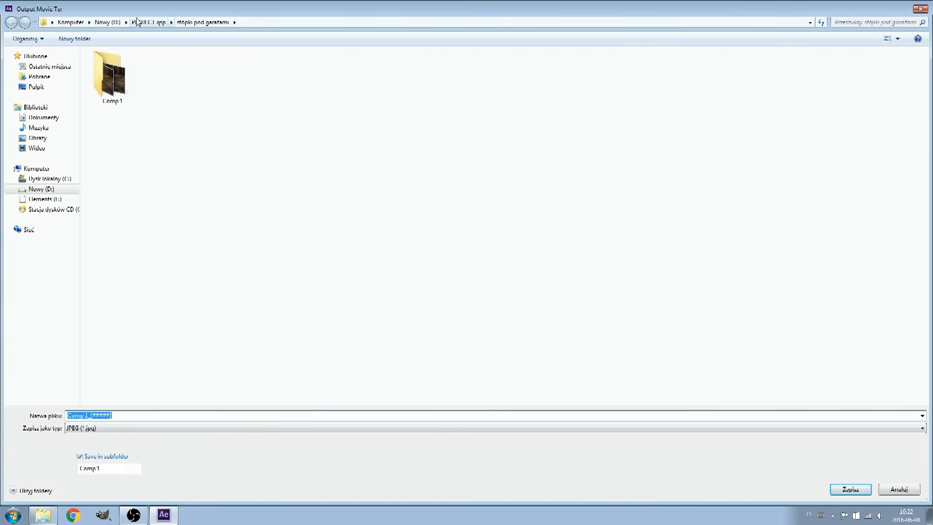
click(140, 22)
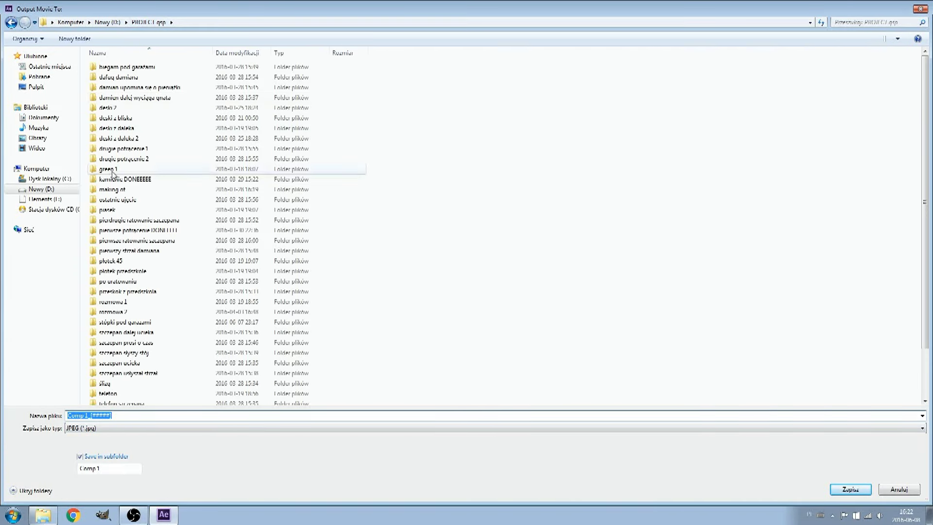
double_click(115, 108)
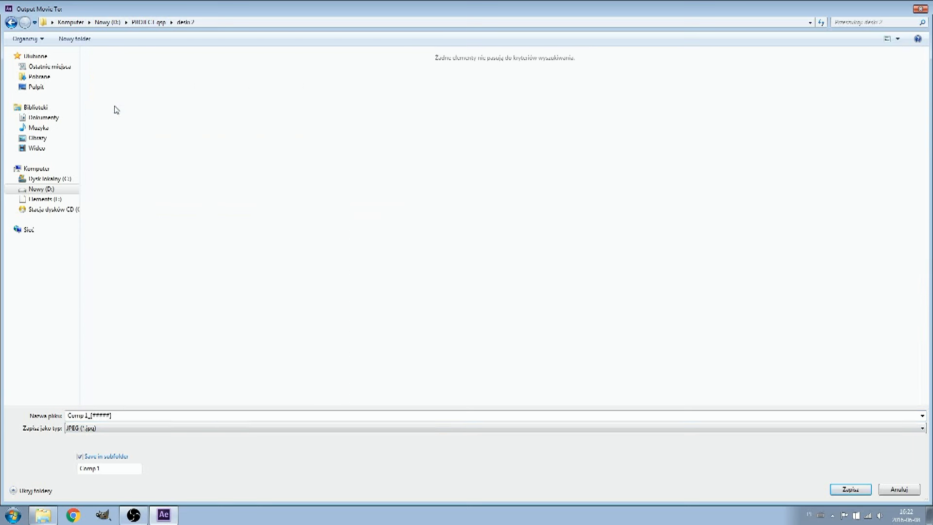
click(127, 414)
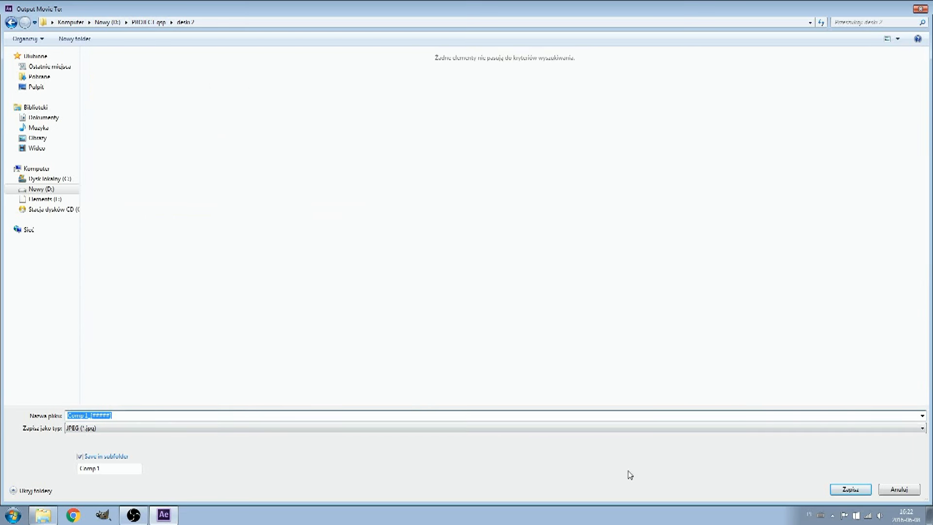
click(850, 489)
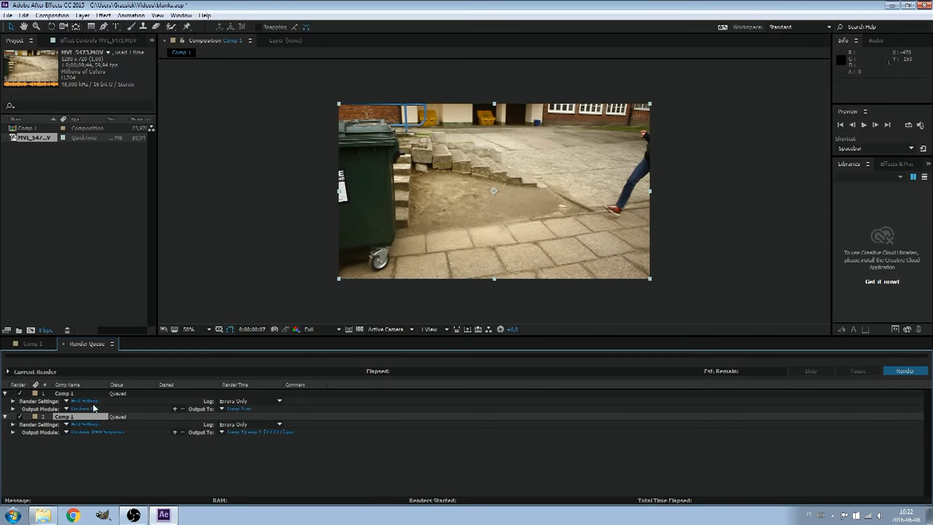
click(916, 372)
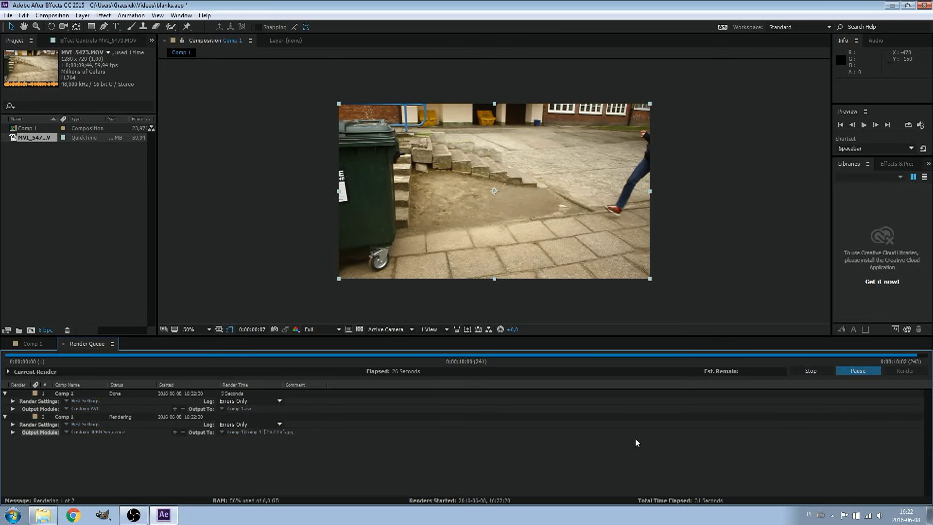
click(13, 515)
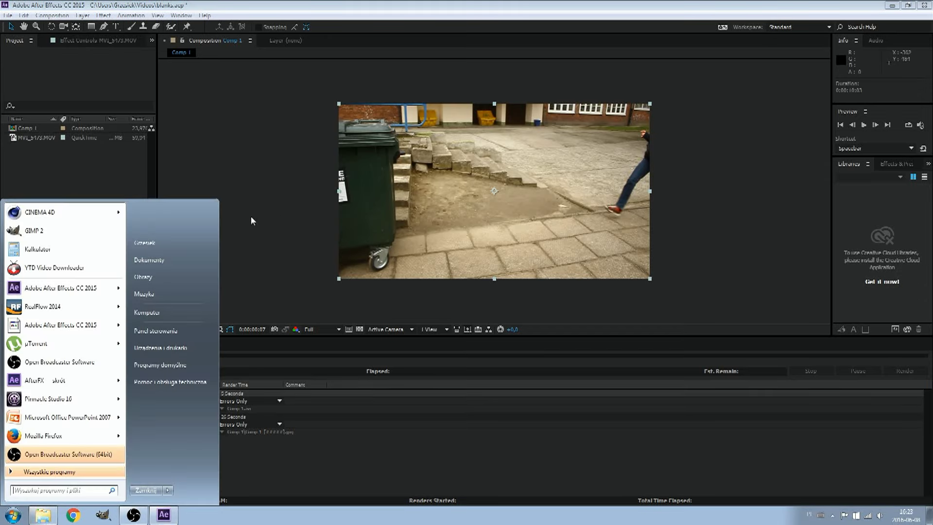
Step: Browse Nowy (D:) to the stópki pod garażami folder and select the Comp 1 video
click(187, 312)
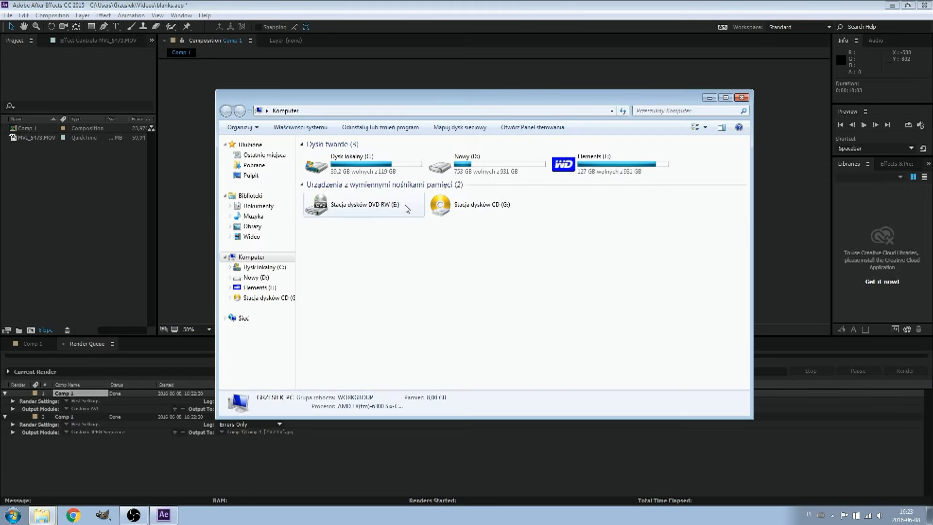
double_click(488, 170)
double_click(342, 339)
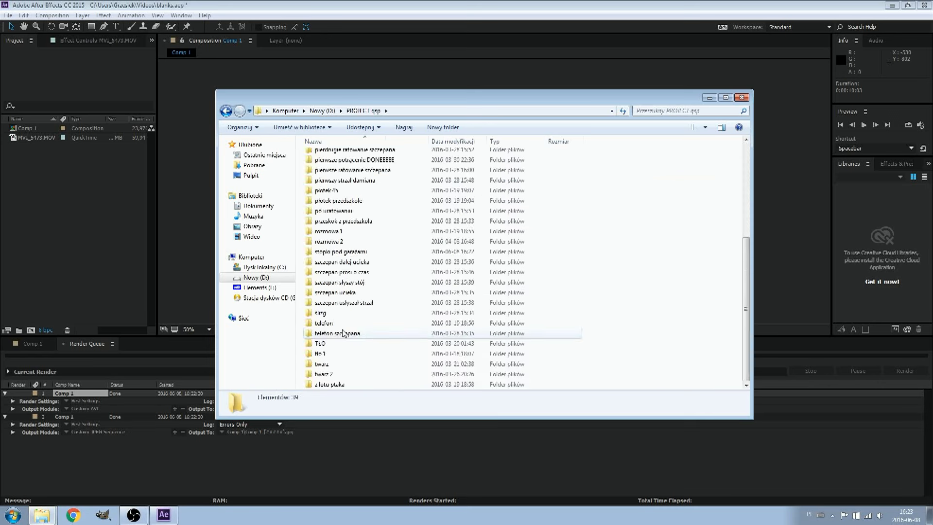
scroll(351, 189, up, 2)
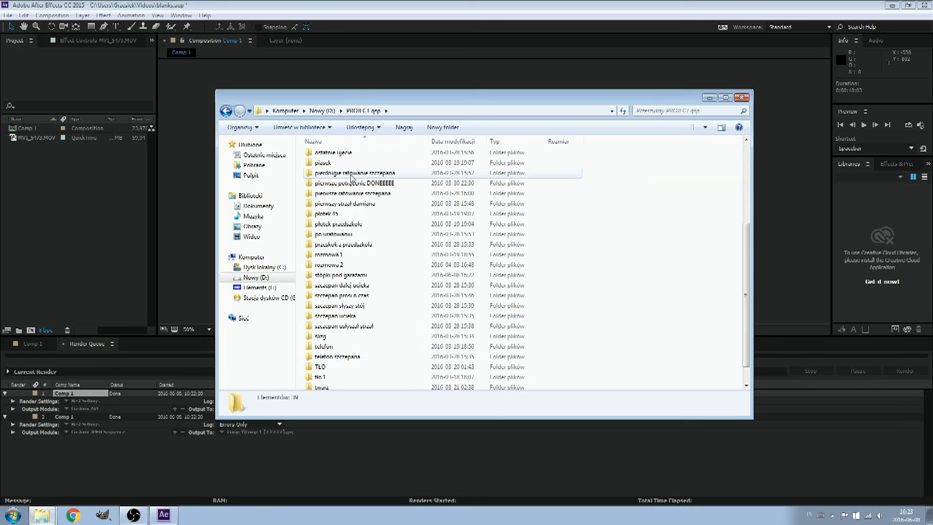
scroll(353, 216, up, 2)
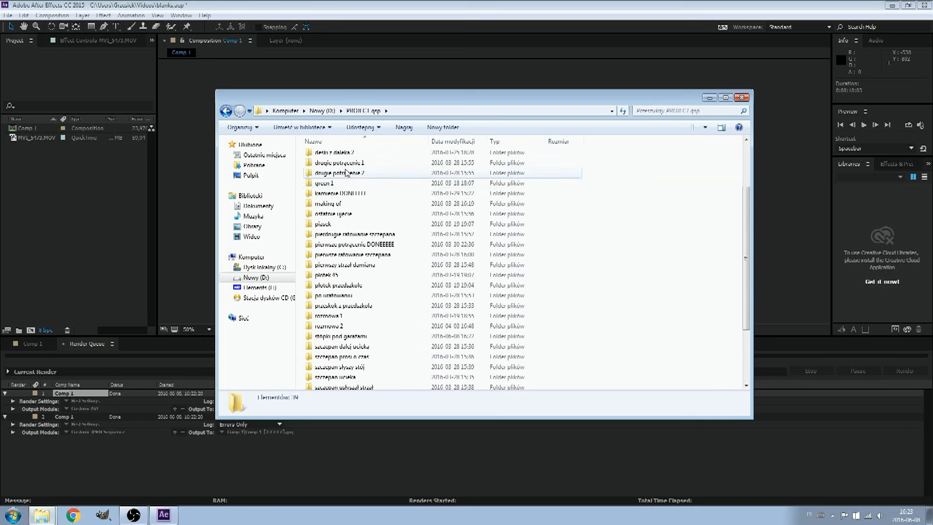
scroll(346, 199, up, 1)
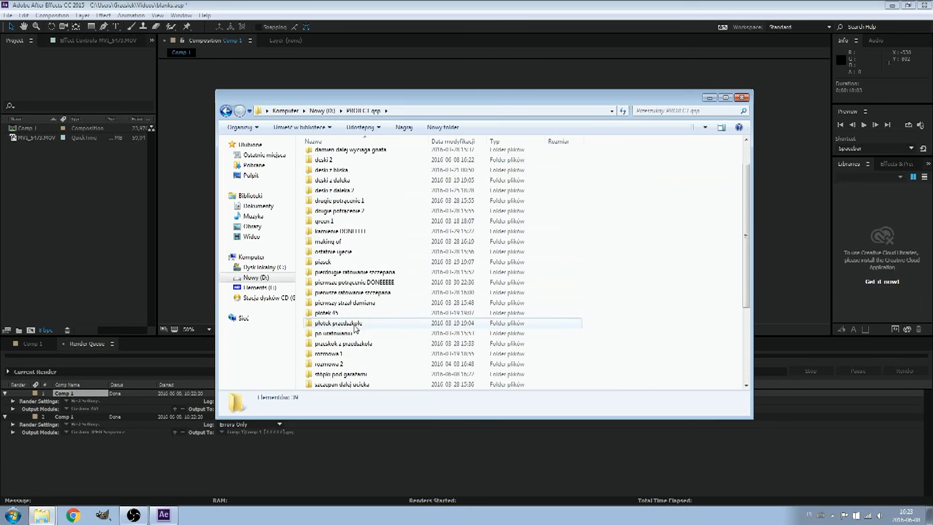
double_click(340, 375)
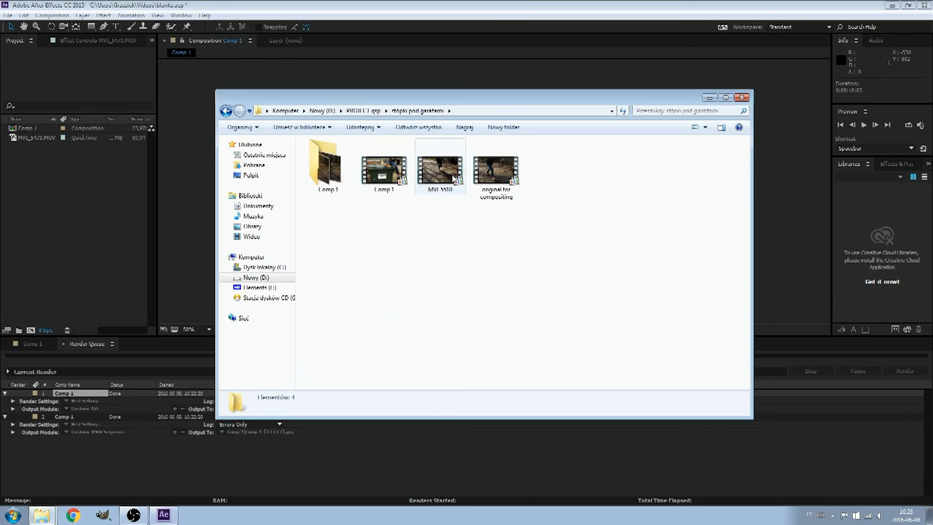
click(389, 176)
Step: Bring up the refreshed deski 2 folder and play Comp 1.avi
click(44, 506)
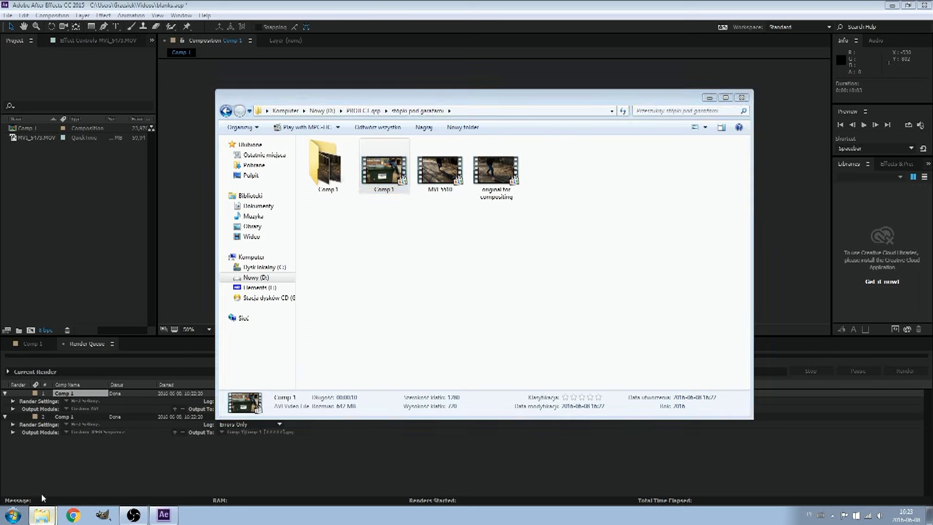
click(42, 484)
click(443, 409)
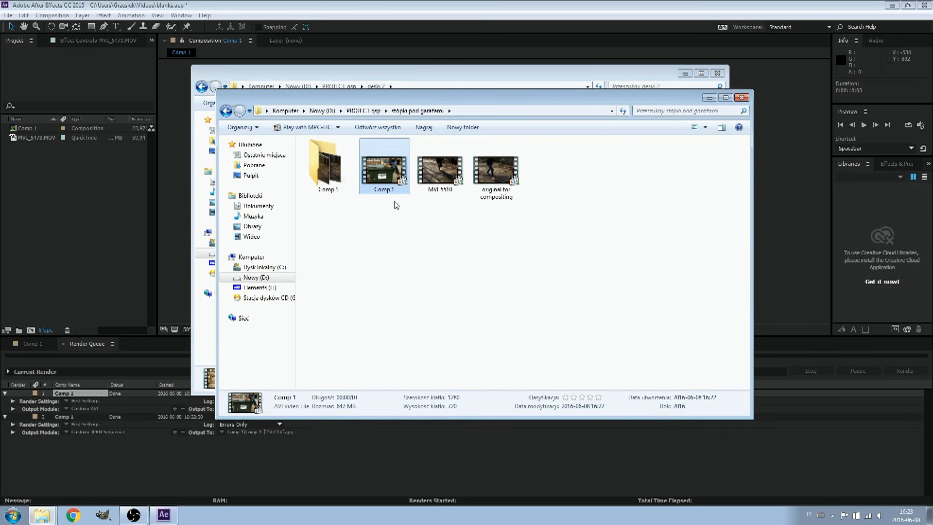
click(412, 80)
key(ctrl+v)
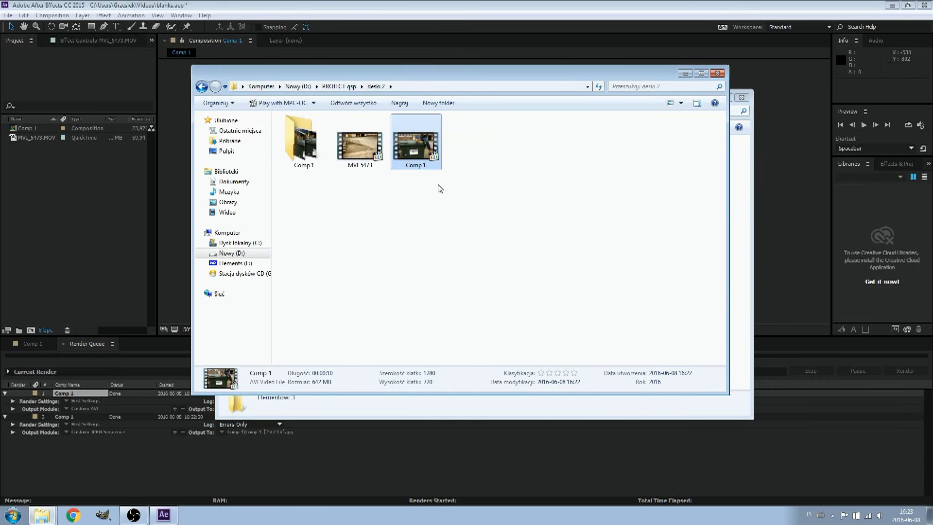
double_click(429, 149)
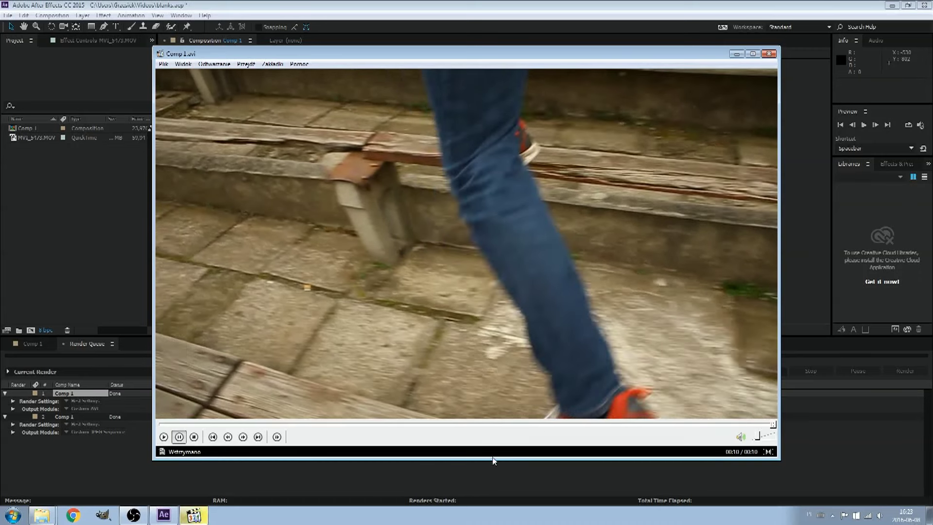
Step: Frame-step through the middle of Comp 1.avi, close the player, and open the Comp 1 frames folder
click(437, 424)
click(277, 437)
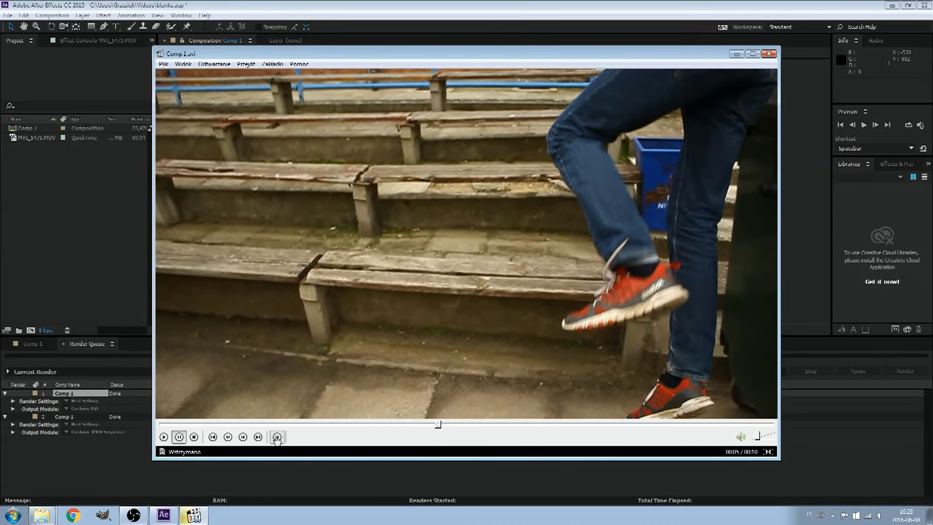
click(277, 437)
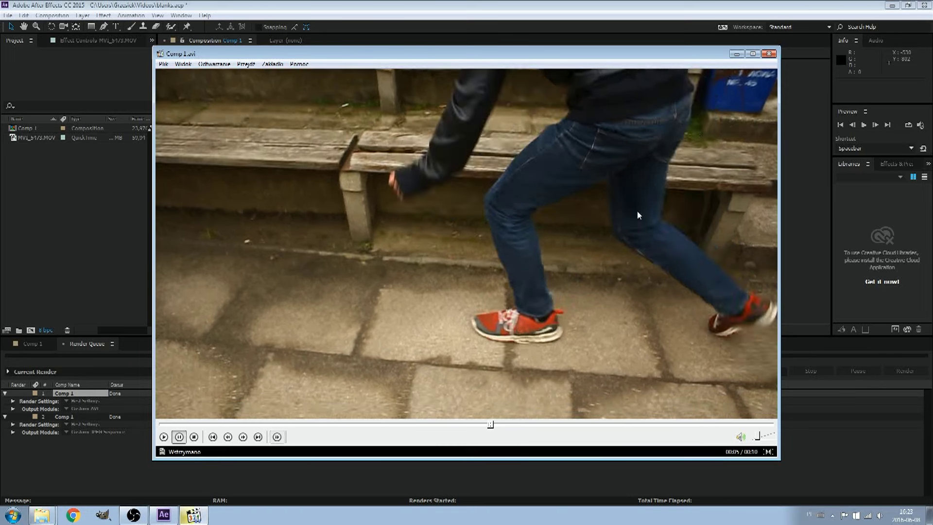
click(773, 52)
double_click(312, 146)
Step: Maximize the Comp 1 folder, scroll through the JPEG frames, and preview Comp 1_00042
click(313, 146)
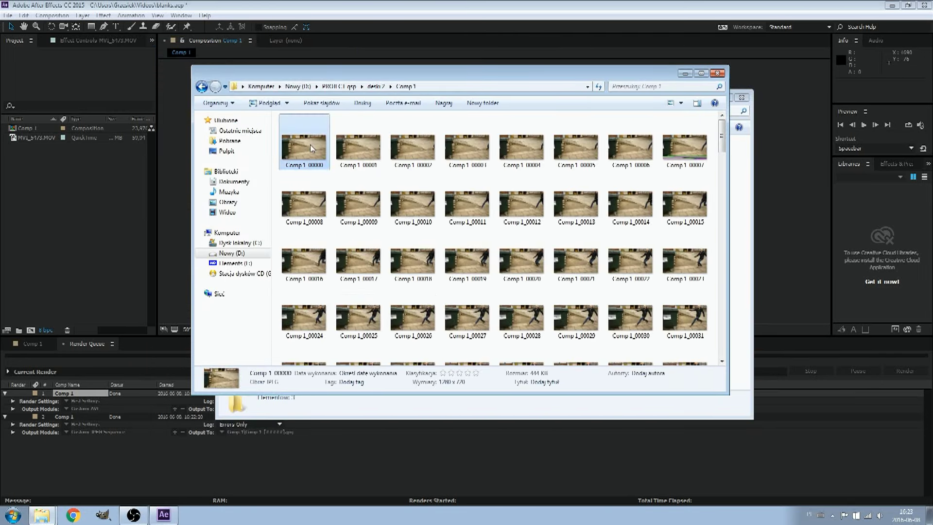
drag(463, 72, 272, 3)
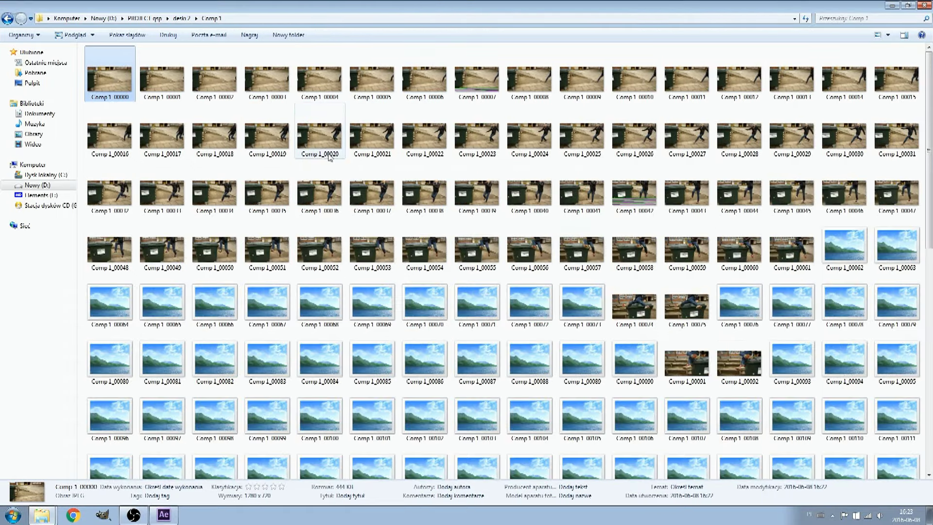
scroll(631, 294, down, 5)
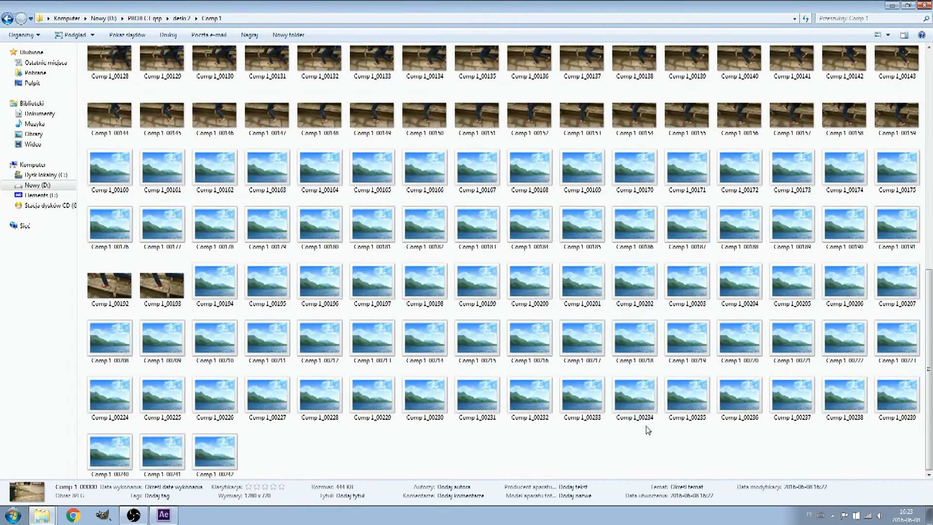
scroll(223, 467, up, 5)
scroll(274, 190, up, 10)
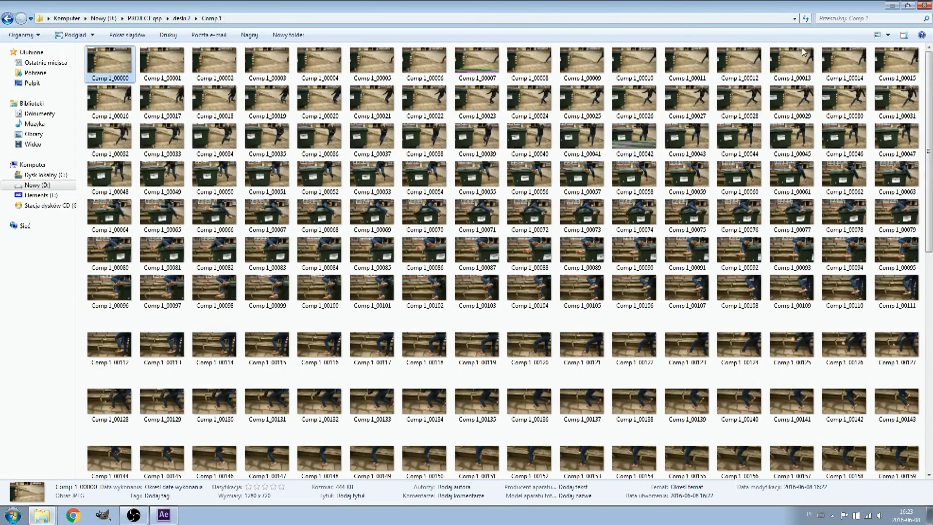
double_click(654, 145)
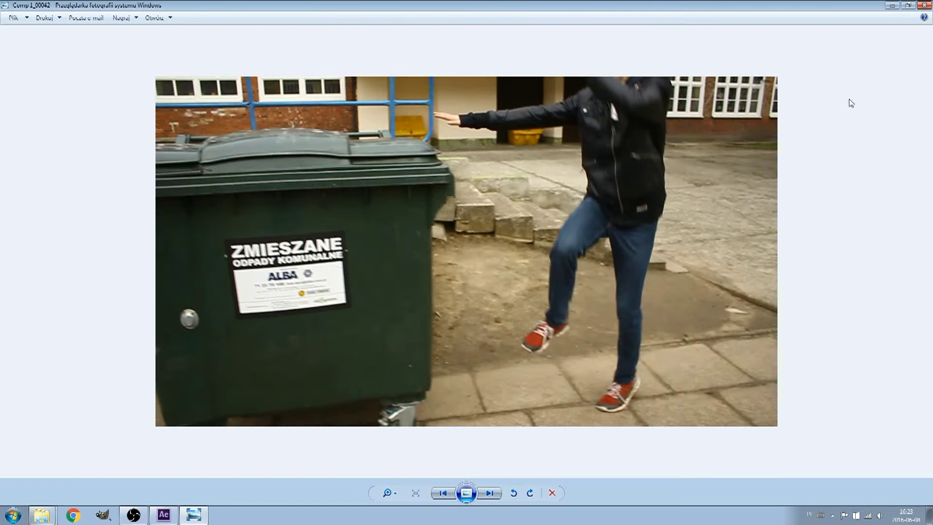
click(924, 5)
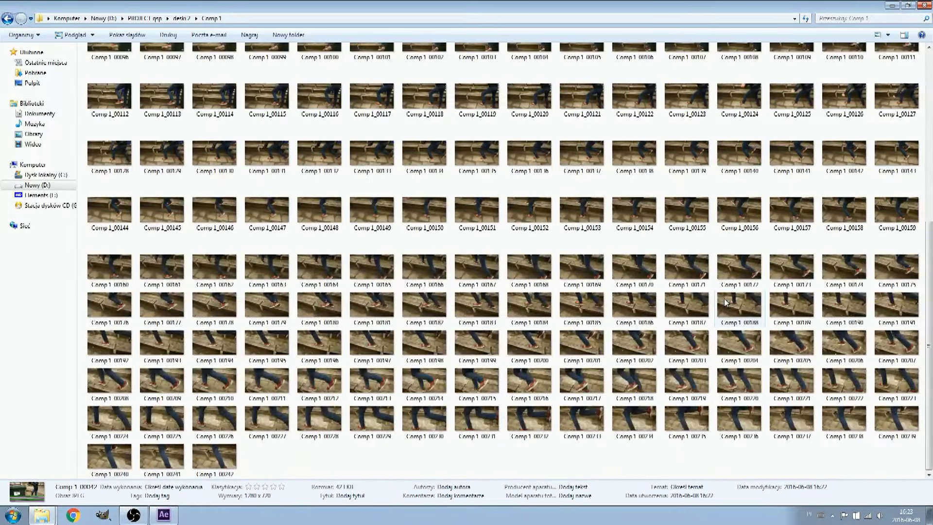
Step: Close the Comp 1 folder window and save the After Effects project
scroll(670, 204, up, 2)
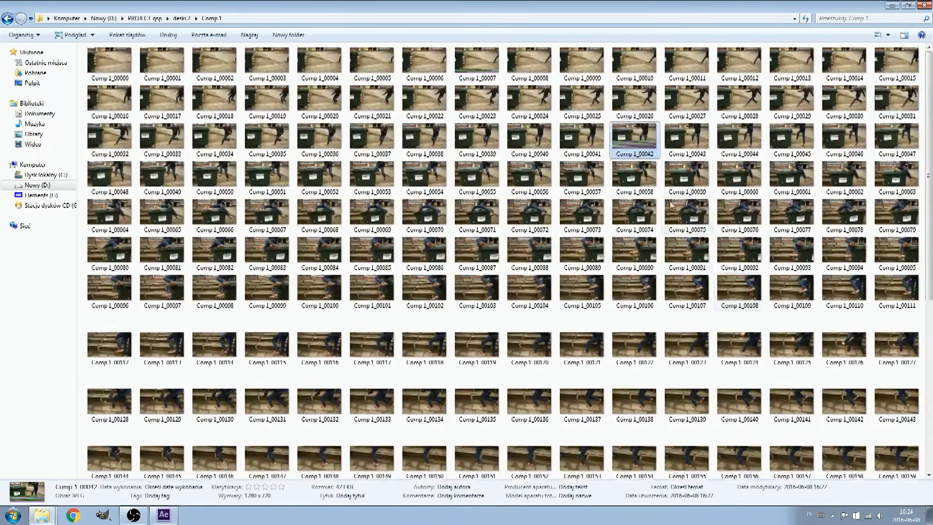
click(908, 6)
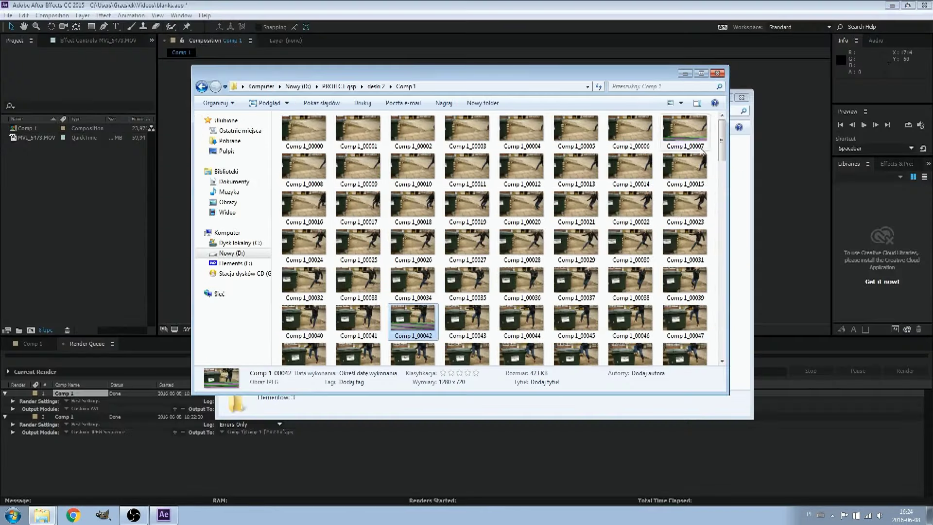
click(717, 74)
click(465, 4)
click(11, 18)
click(26, 84)
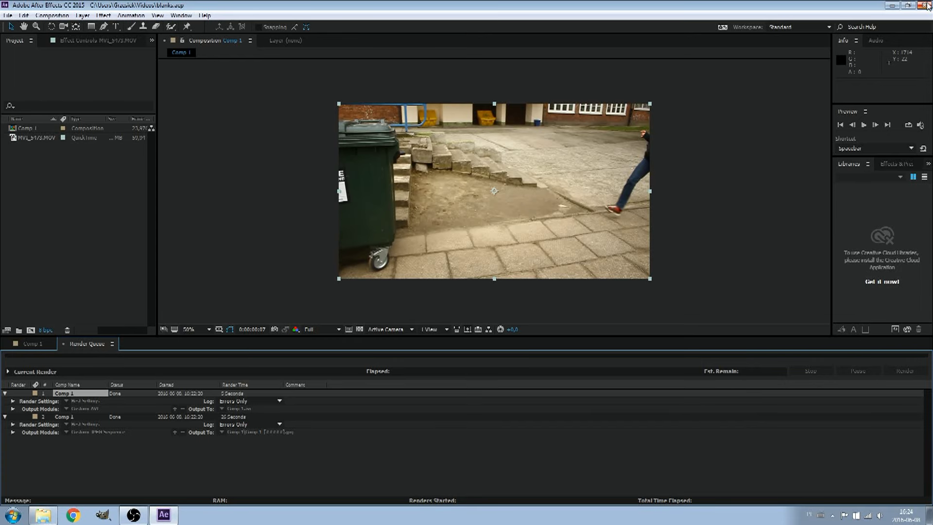
Step: Quit After Effects and launch Cinema 4D R16 from the Start menu
click(926, 6)
click(9, 515)
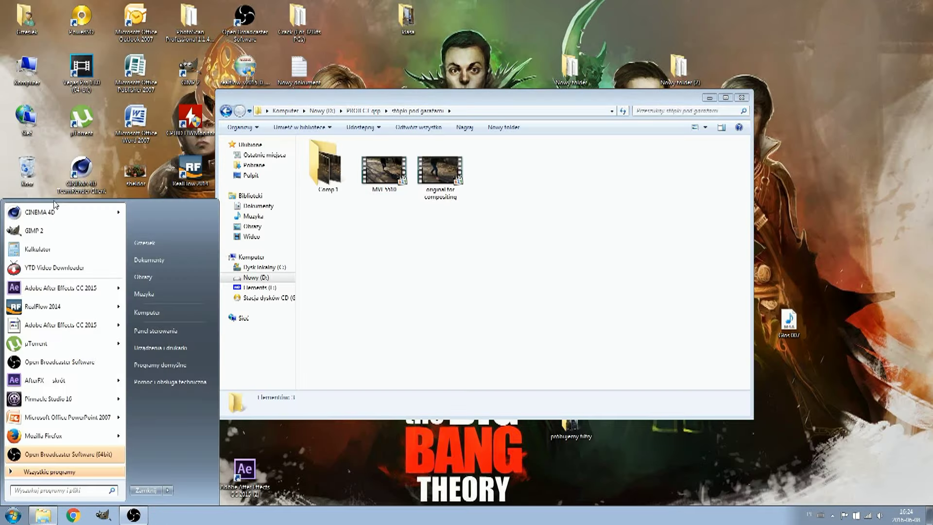
click(189, 228)
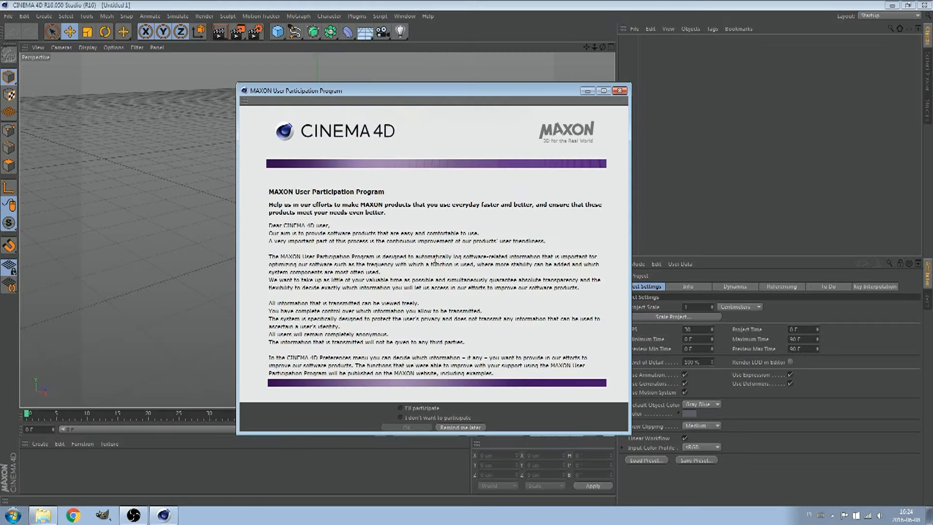
Step: Dismiss the participation prompt and set the project to 24 FPS
click(619, 91)
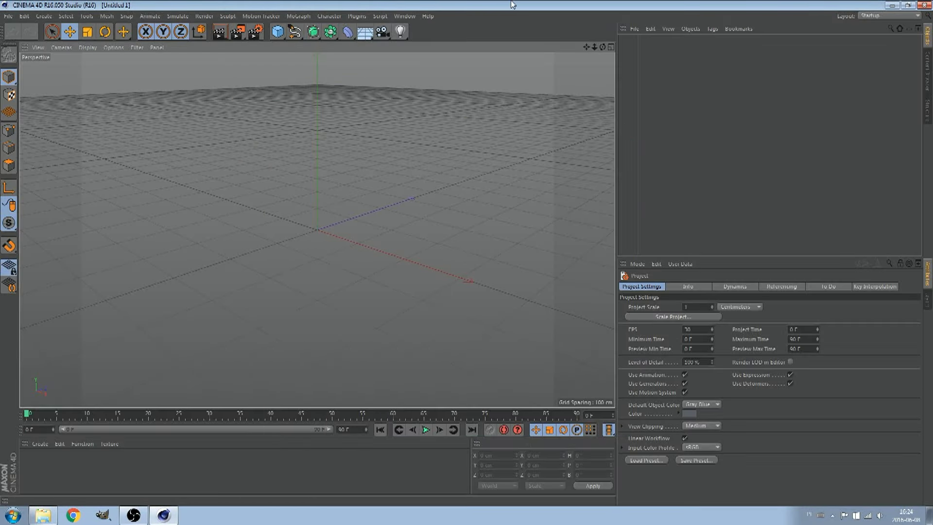
drag(602, 47, 360, 80)
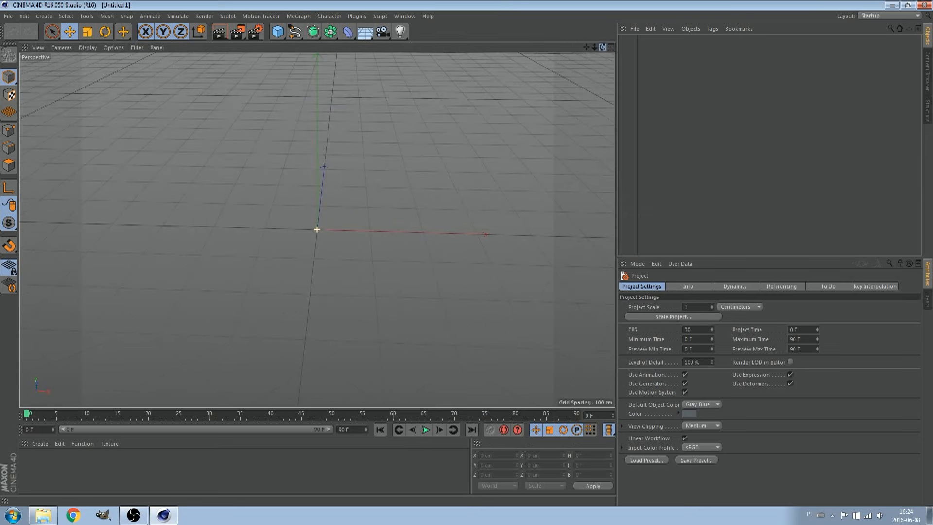
double_click(698, 331)
text(24)
key(Return)
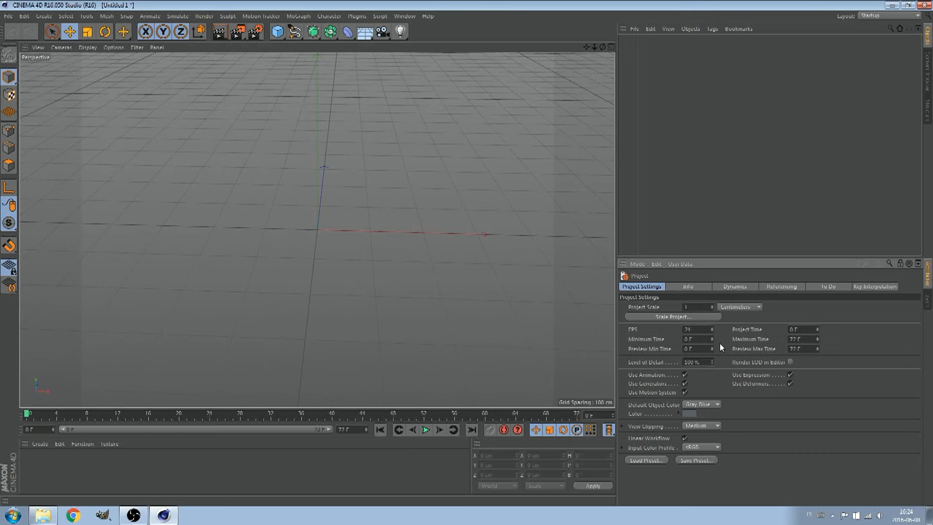
Step: Set the render output frame rate to 24 to match the project
click(255, 36)
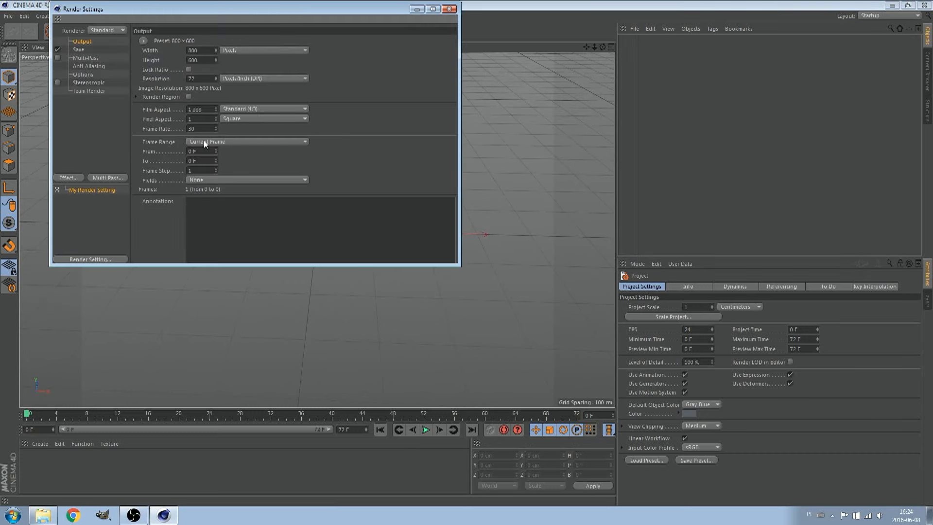
key(Return)
click(450, 10)
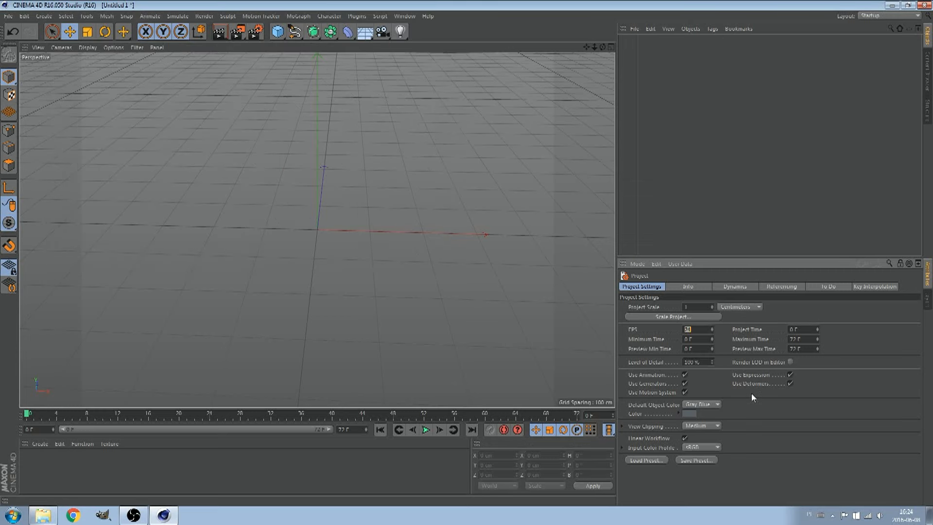
drag(603, 47, 583, 78)
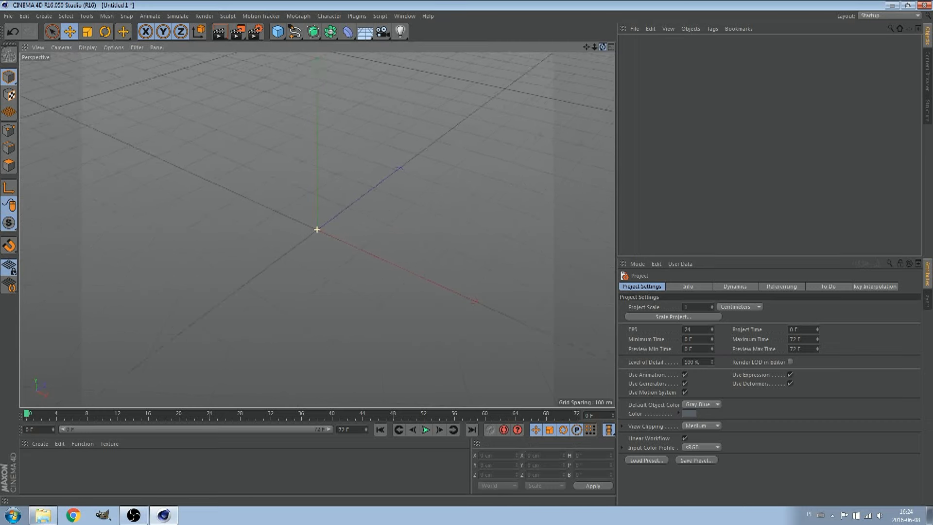
drag(316, 229, 300, 240)
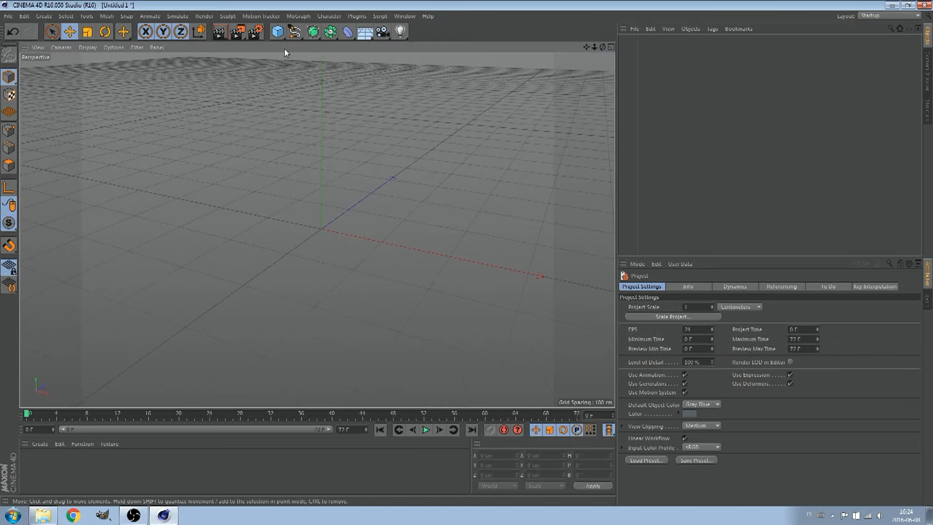
click(261, 16)
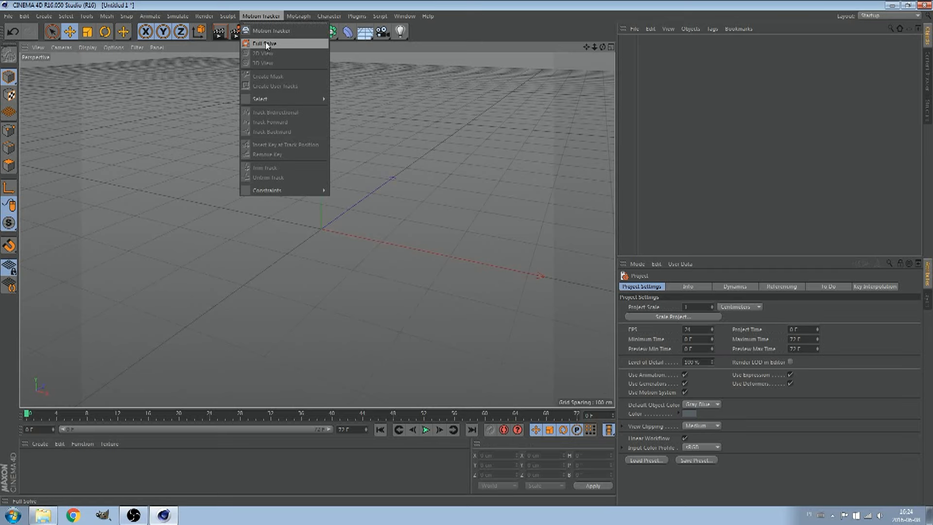
Step: Run a Full Solve on the first frame of the deski 2 > Comp 1 image sequence
click(273, 42)
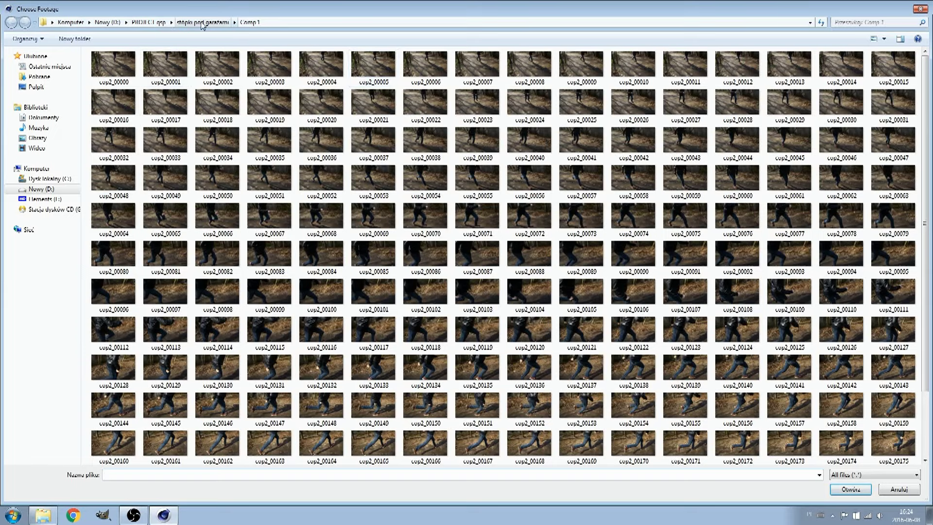
click(144, 26)
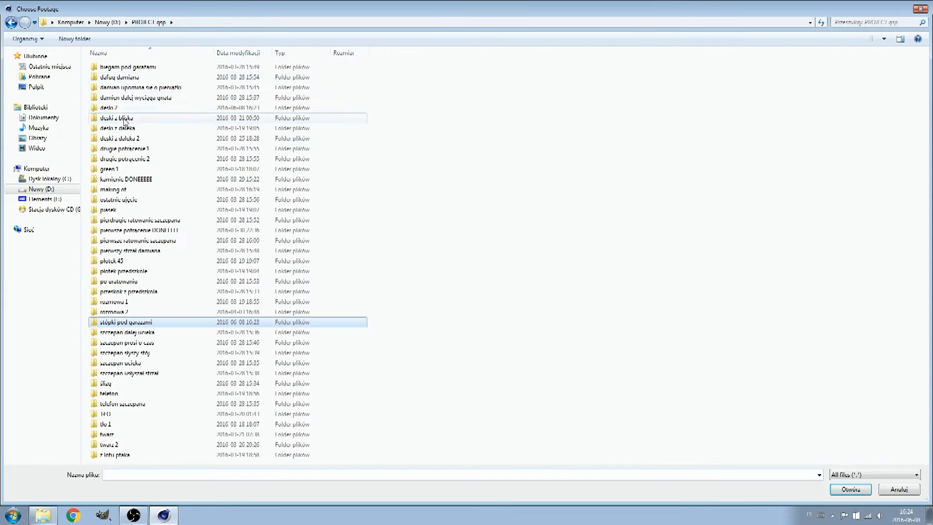
click(119, 109)
double_click(119, 109)
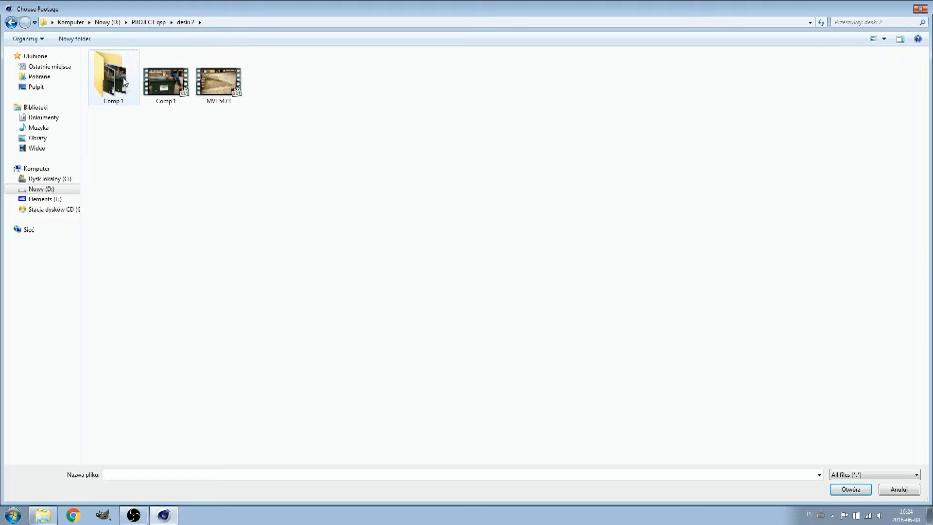
double_click(100, 69)
double_click(117, 69)
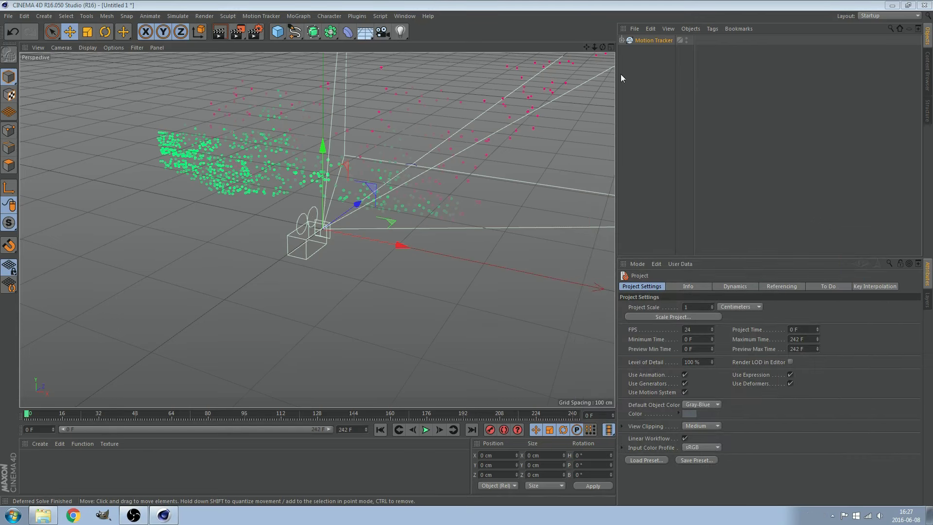
Step: Look through the Motion Tracker's Solved Camera and play the tracked Comp 1 footage
alt+drag(613, 72, 608, 65)
alt+drag(322, 227, 323, 224)
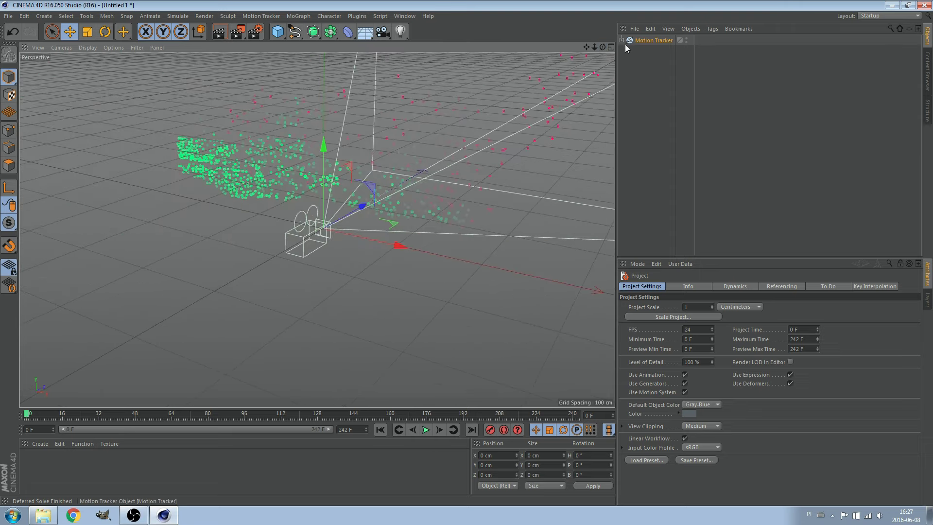
click(623, 41)
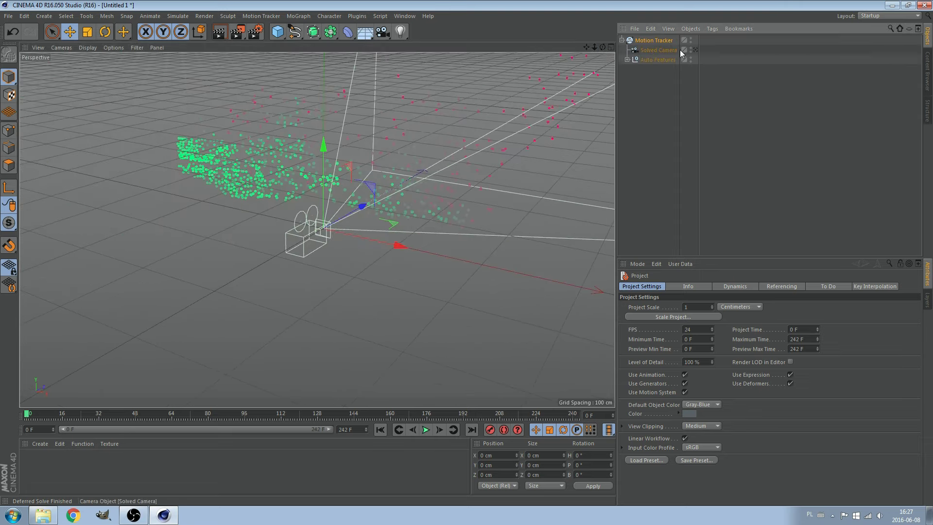
click(696, 50)
click(427, 430)
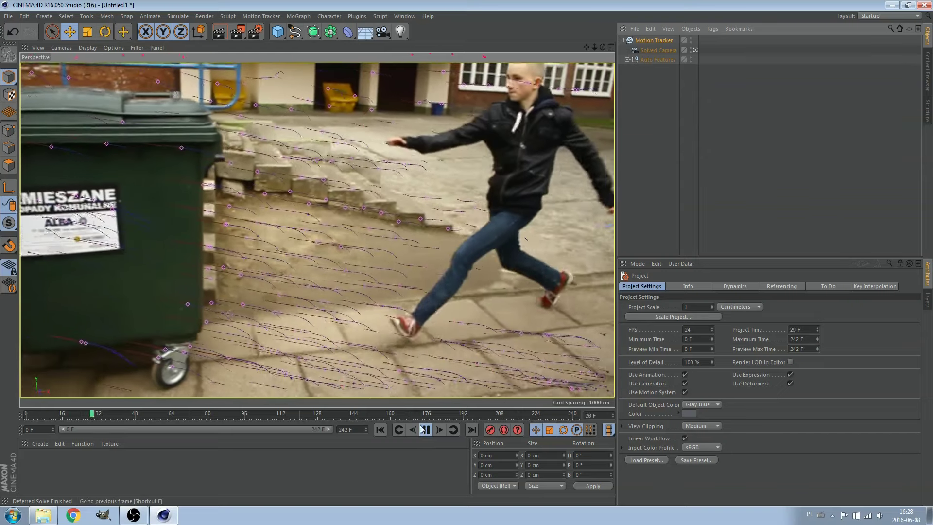
Step: Replay the footage from frame 30 with Auto Features shown as circles
click(422, 432)
drag(125, 418, 93, 417)
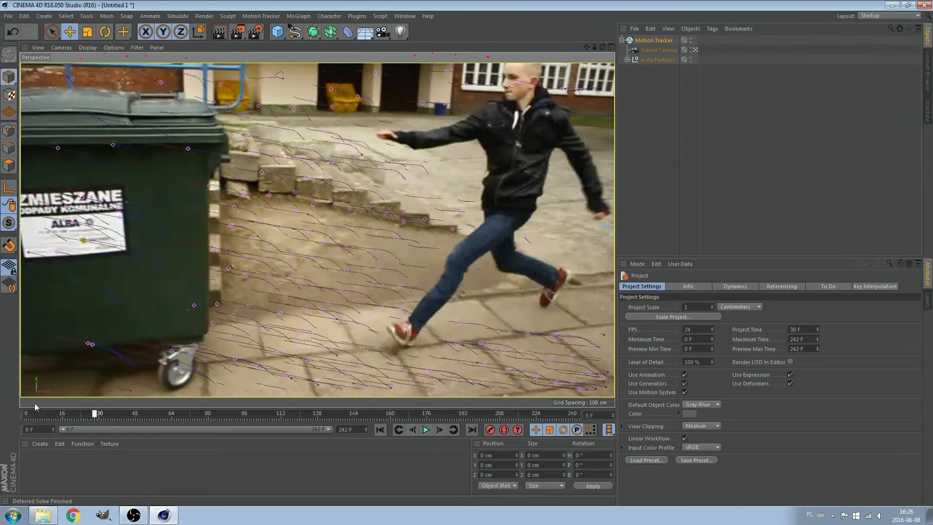
click(654, 59)
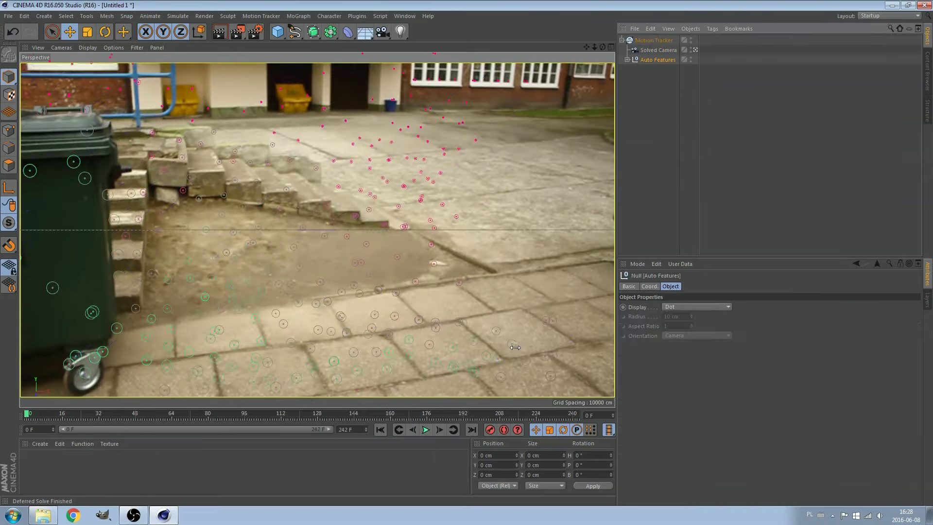
click(426, 431)
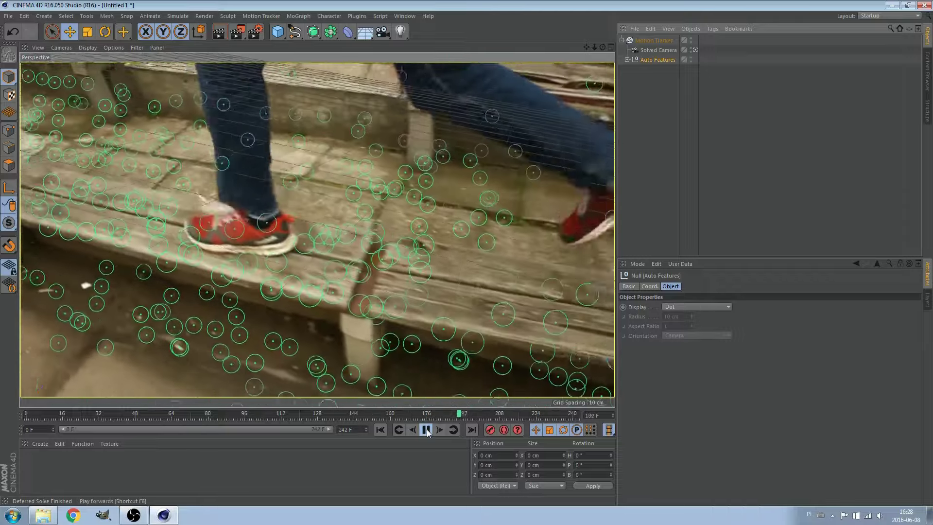
Step: Scrub the tracks, end the playback range near frame 216, and return to frame 0
click(426, 430)
click(426, 429)
click(426, 429)
drag(501, 413, 513, 414)
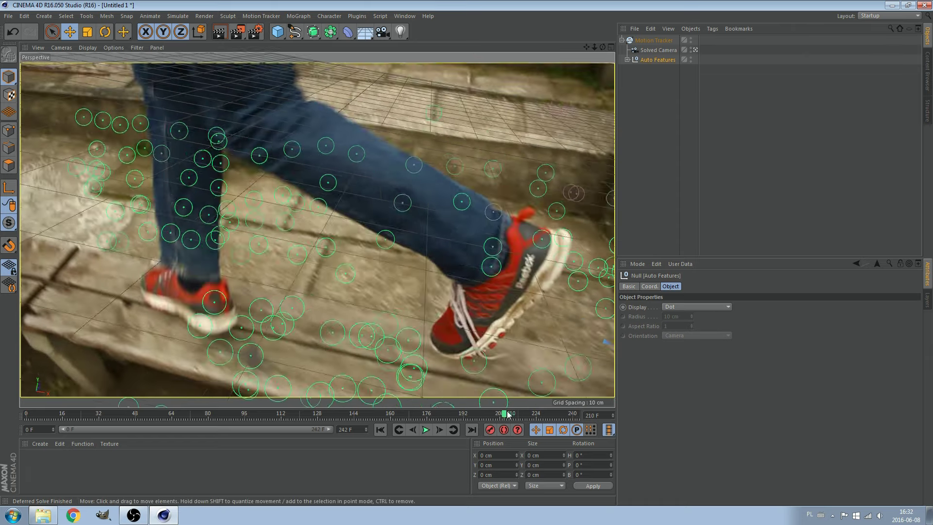
mouse_move(508, 414)
mouse_down()
mouse_move(453, 414)
mouse_move(511, 414)
mouse_move(530, 431)
mouse_move(521, 437)
mouse_up()
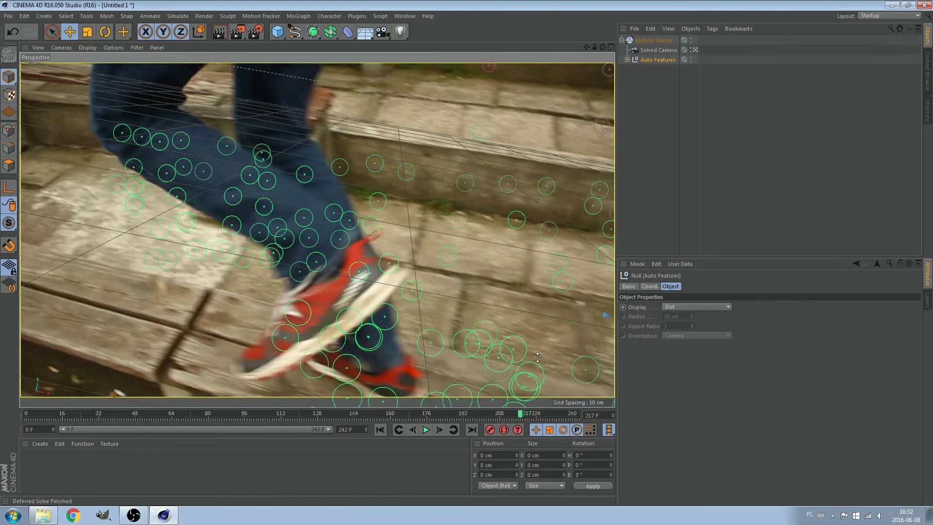
mouse_move(521, 414)
mouse_down()
mouse_move(485, 425)
mouse_move(512, 420)
mouse_up()
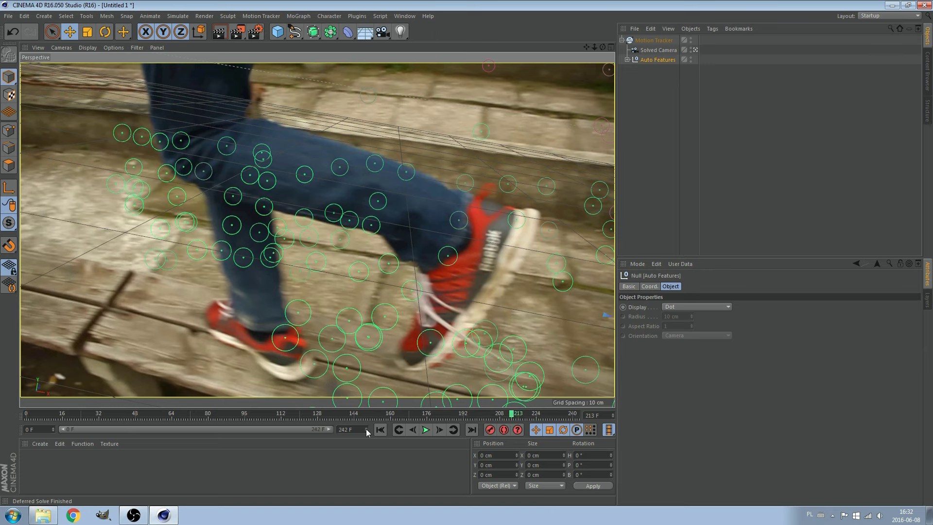
drag(329, 431, 300, 434)
mouse_move(571, 407)
mouse_down()
mouse_move(100, 413)
mouse_move(2, 405)
mouse_up()
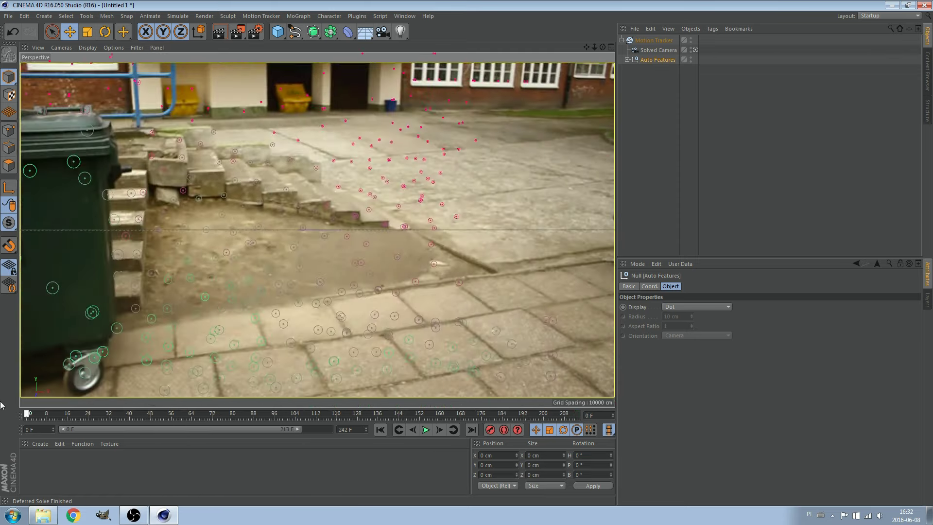
click(427, 430)
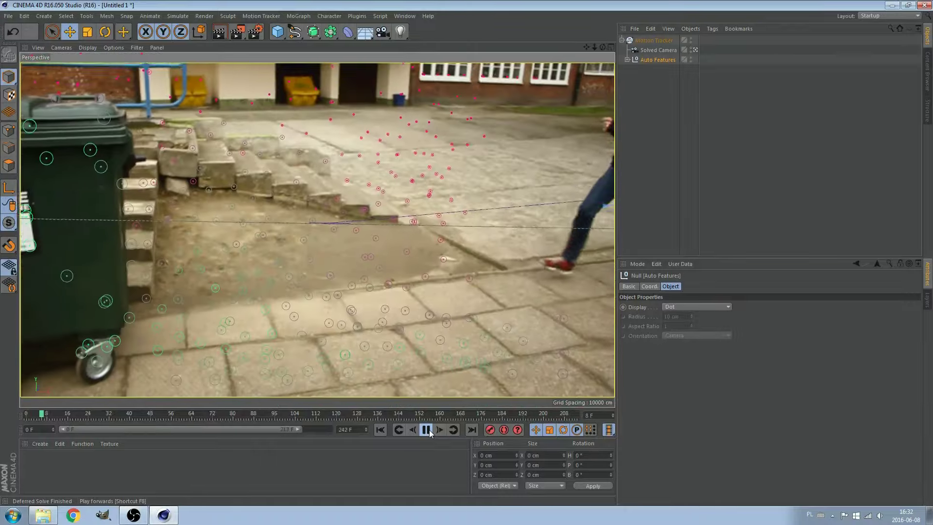
click(426, 430)
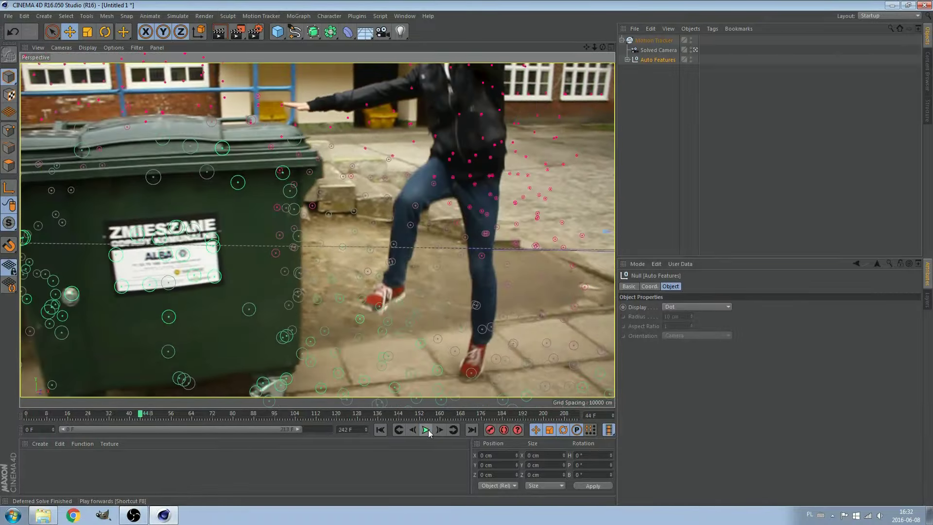
drag(151, 416, 6, 408)
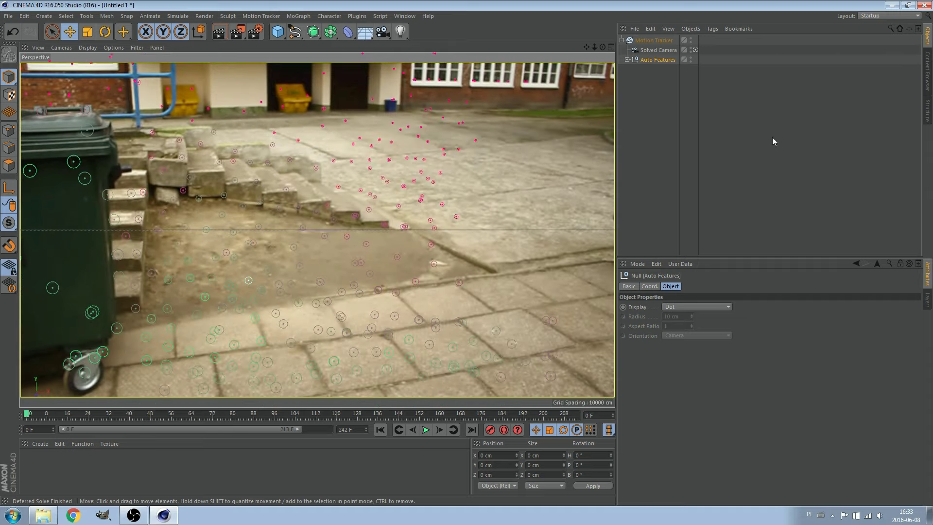
click(656, 90)
click(653, 41)
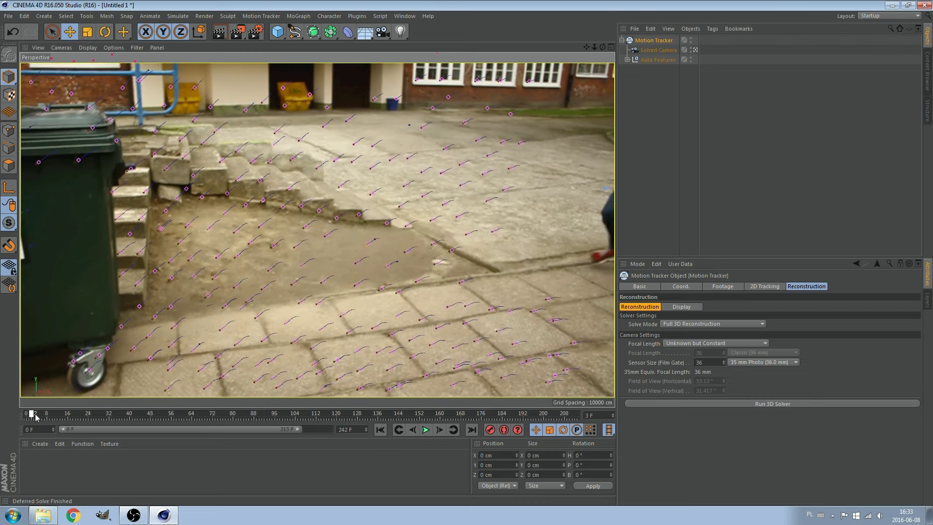
Step: Create a Planar Constraint from three ground tracks beside the foot around frames 139-150
click(261, 16)
mouse_move(266, 190)
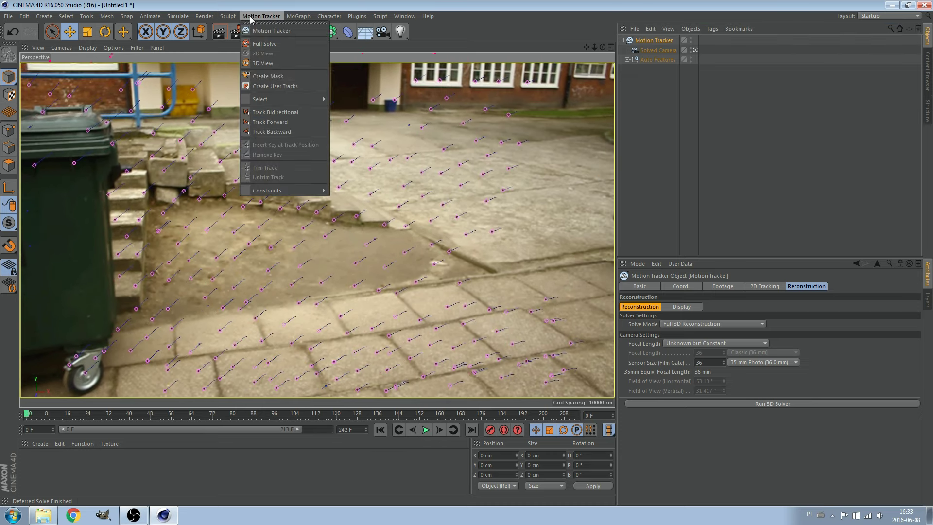
click(361, 214)
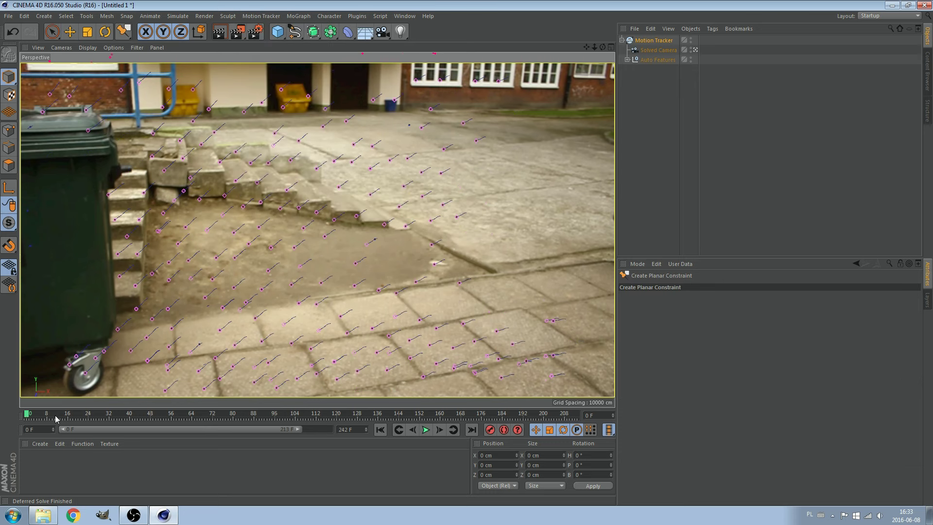
drag(29, 418, 413, 418)
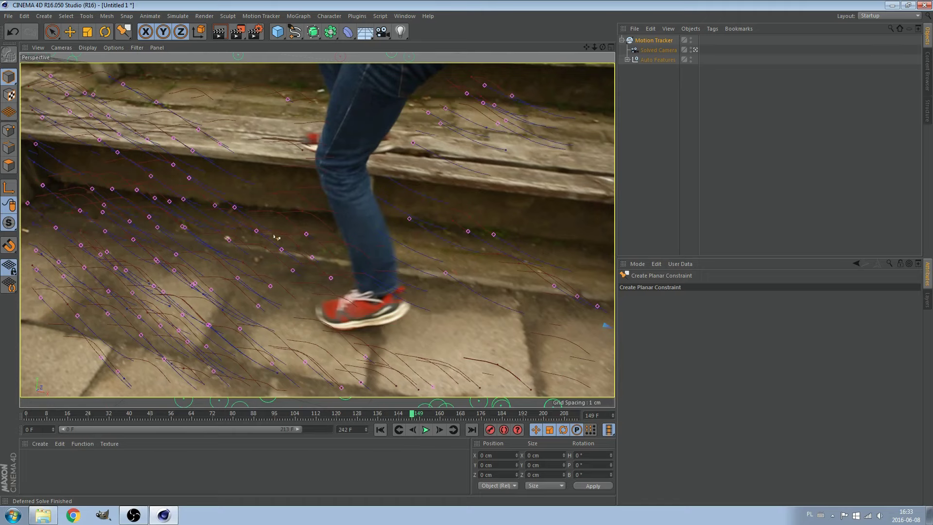
drag(408, 419, 389, 418)
click(195, 210)
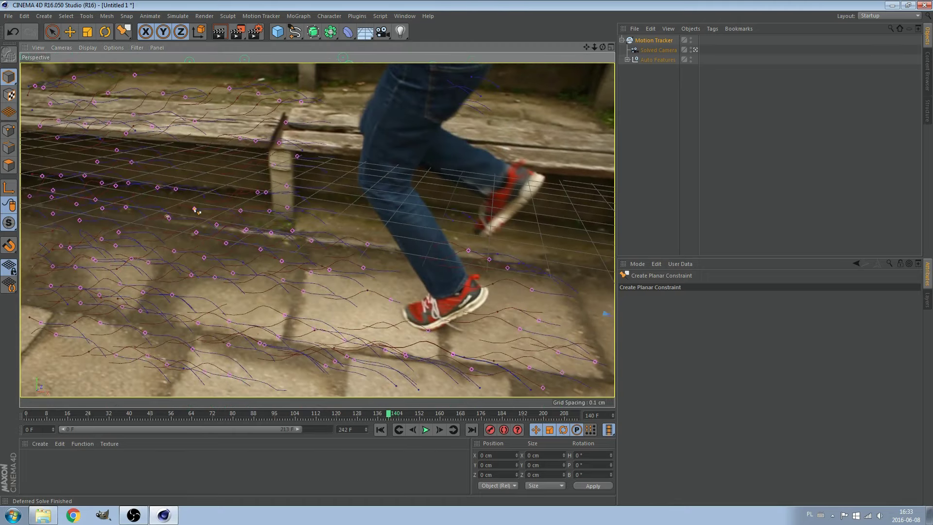
mouse_move(394, 418)
mouse_down()
mouse_move(358, 418)
mouse_move(392, 418)
mouse_up()
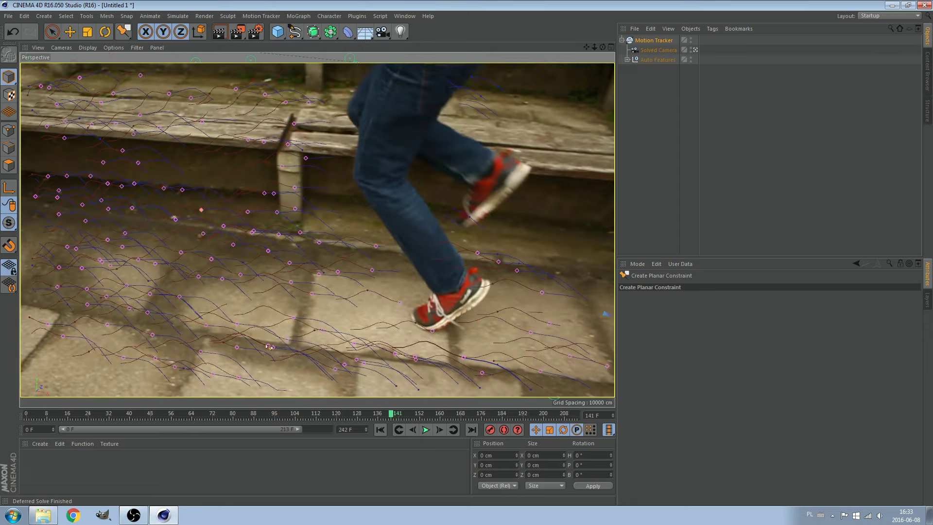
click(271, 348)
mouse_move(391, 418)
mouse_down()
mouse_move(429, 419)
mouse_move(420, 419)
mouse_up()
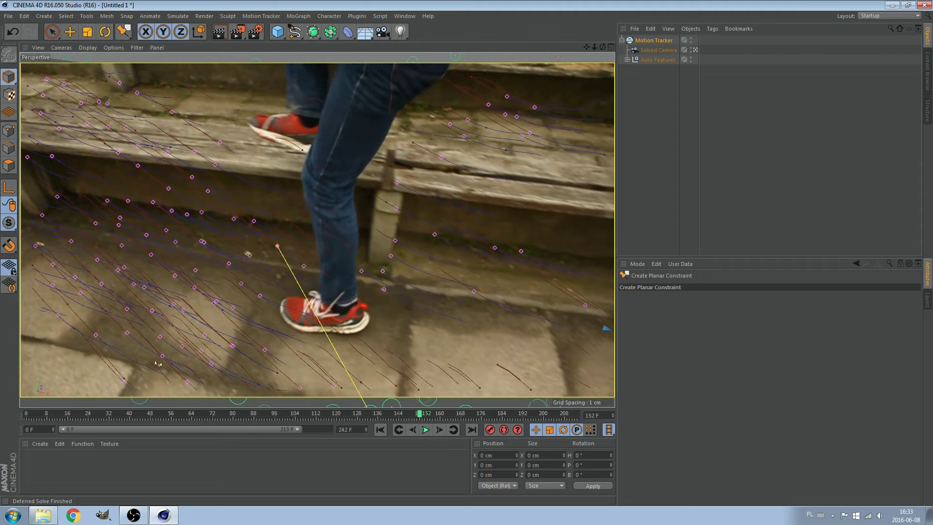
click(128, 334)
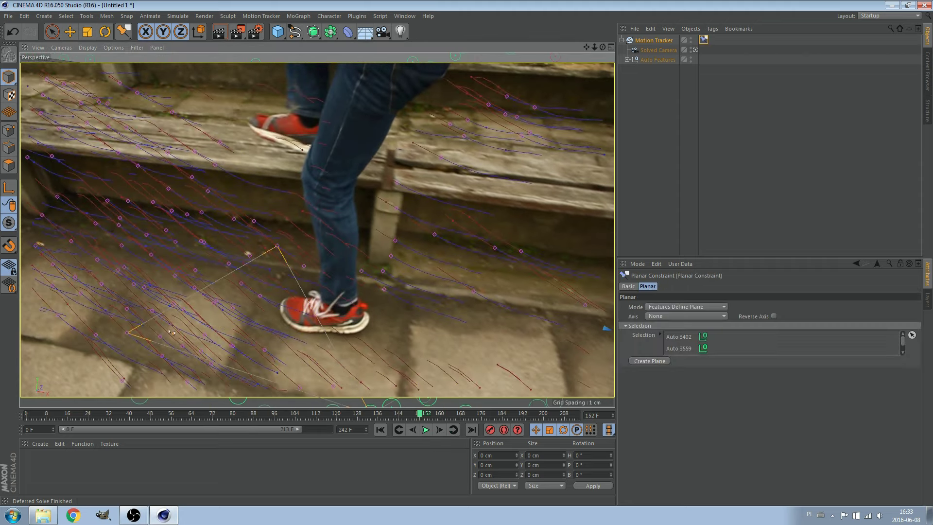
Step: Set the planar constraint's axis to Y and return to the editor perspective view
click(651, 316)
click(658, 345)
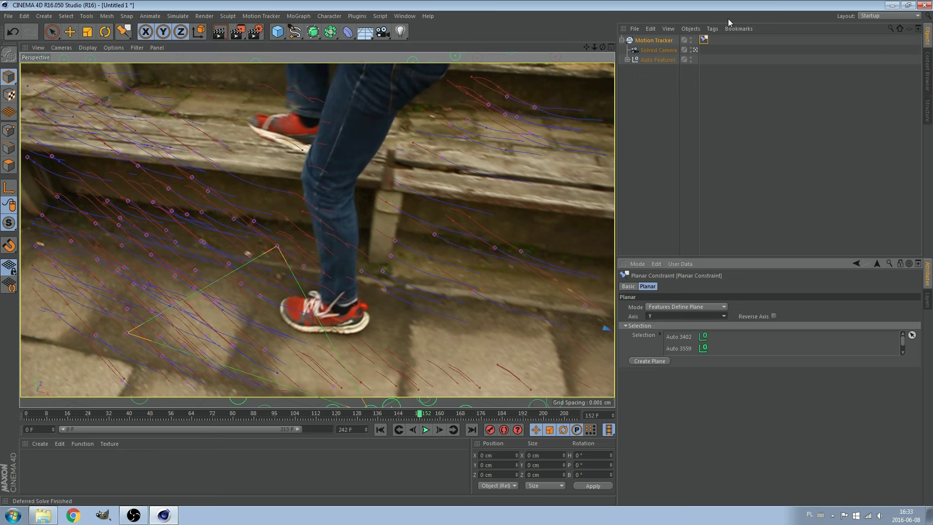
click(694, 50)
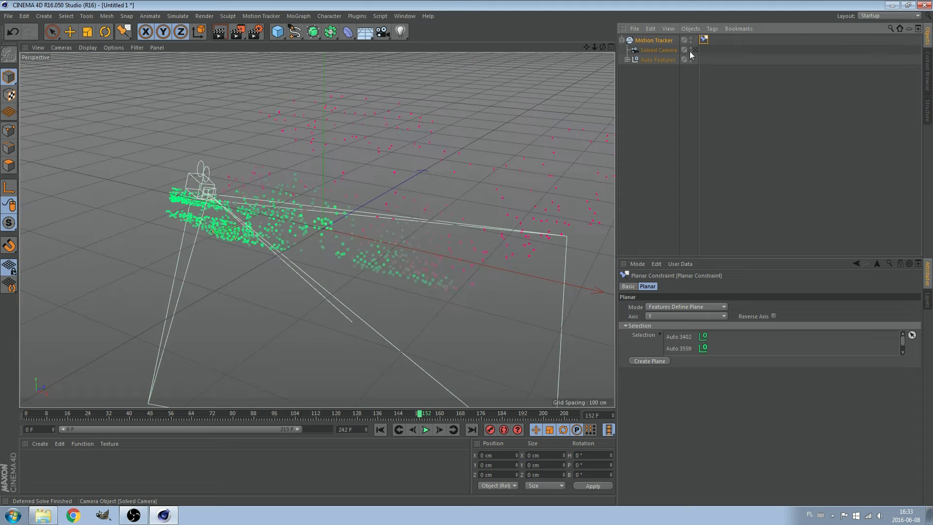
Step: Orbit and zoom around the solved point cloud to inspect it from several angles
alt+drag(100, 228, 100, 226)
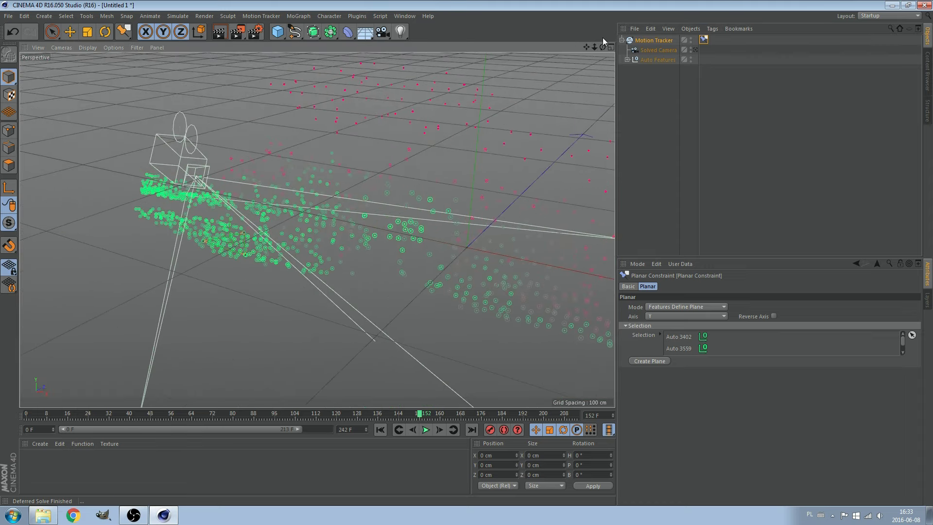
drag(602, 46, 544, 58)
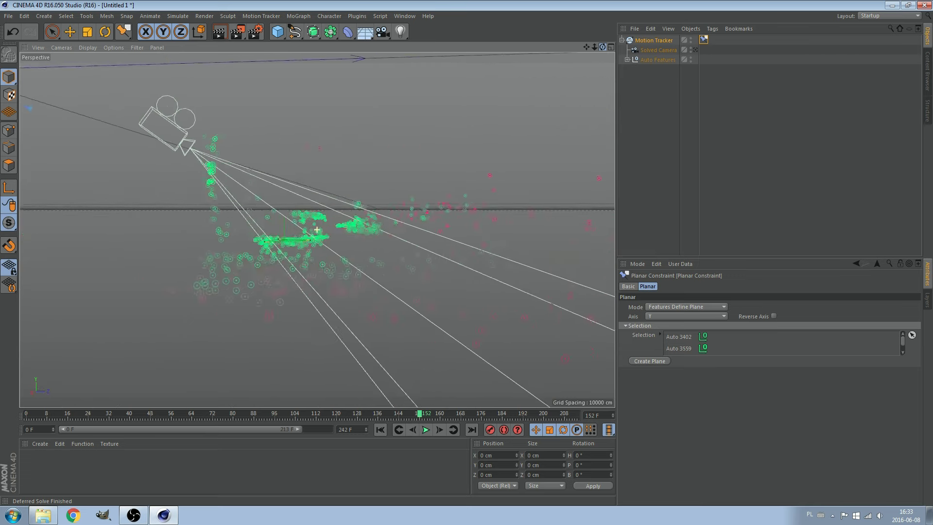
drag(544, 57, 415, 158)
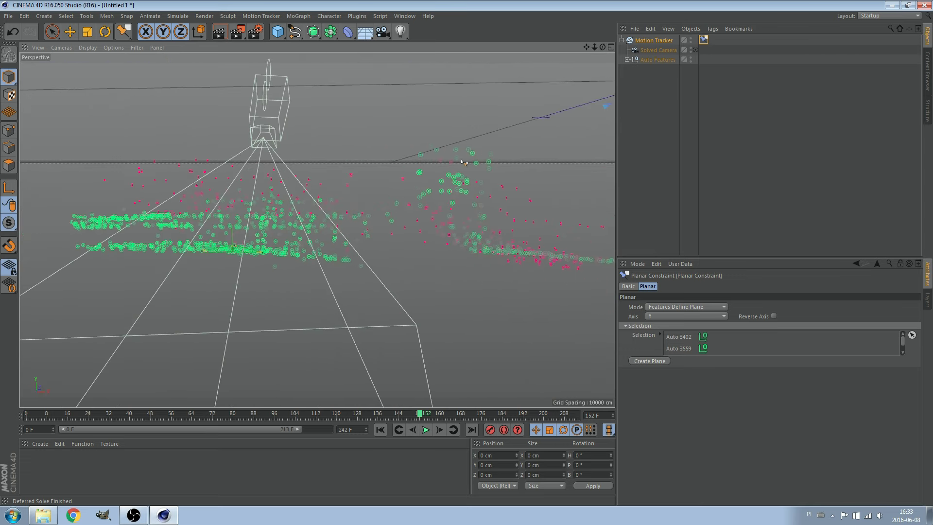
drag(603, 47, 249, 223)
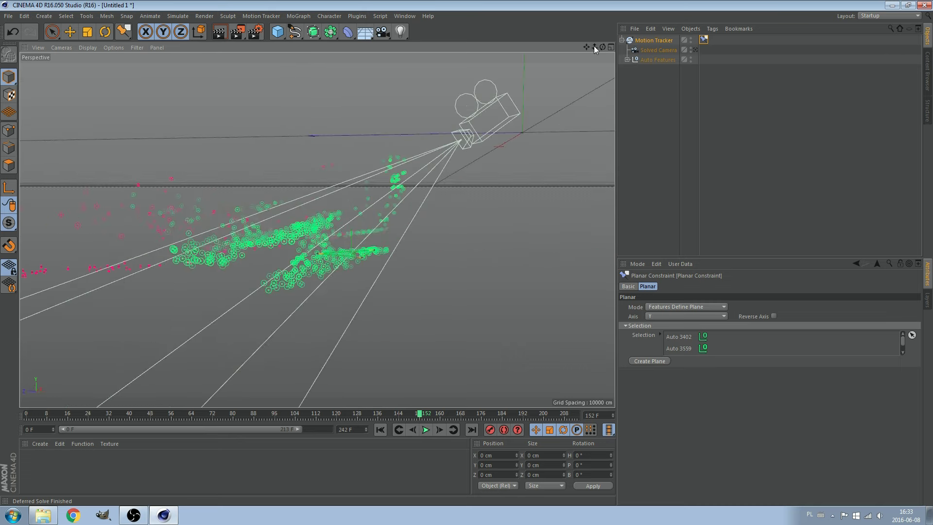
drag(594, 47, 594, 146)
drag(603, 46, 437, 146)
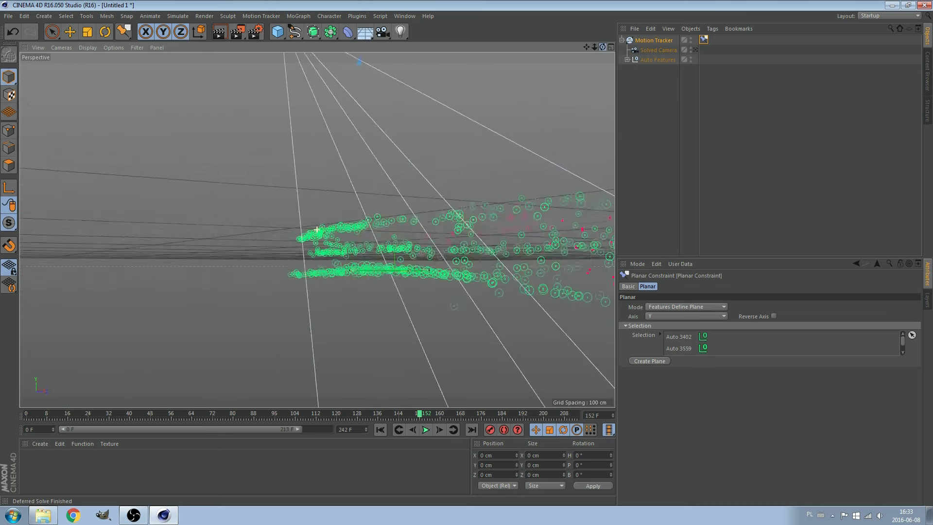
drag(602, 47, 438, 146)
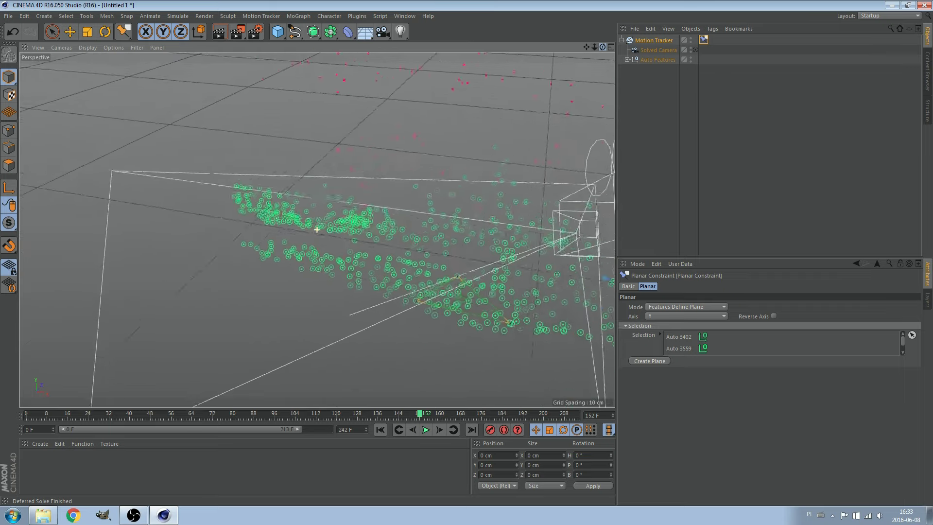
Step: View the footage through the Solved Camera at frame 142 with tracking commands showing
click(695, 50)
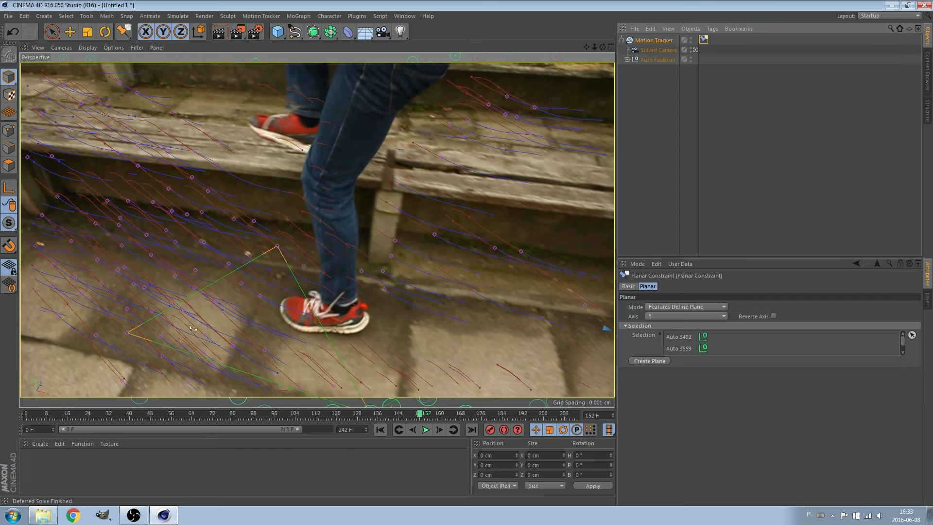
drag(409, 414, 393, 414)
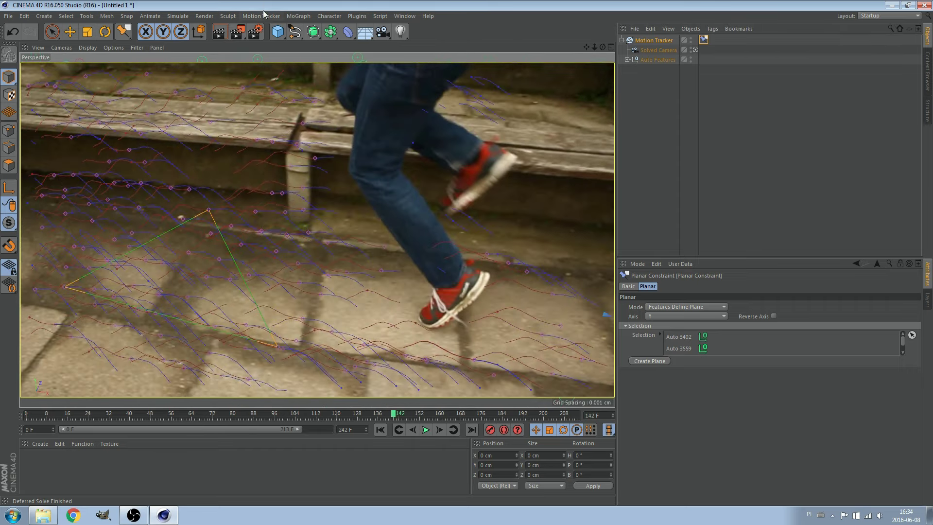
click(264, 15)
mouse_move(278, 191)
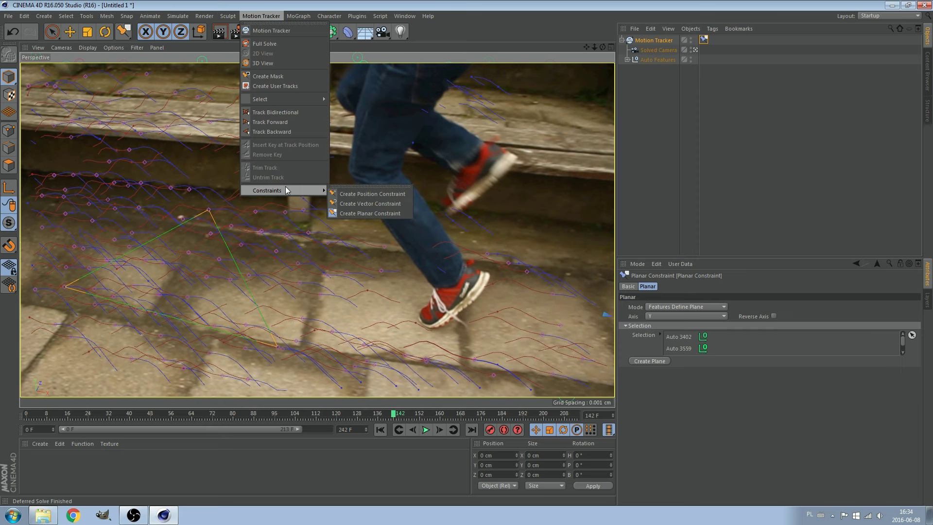
Step: Create a Vector Constraint linking two tracked features around frame 146
click(380, 207)
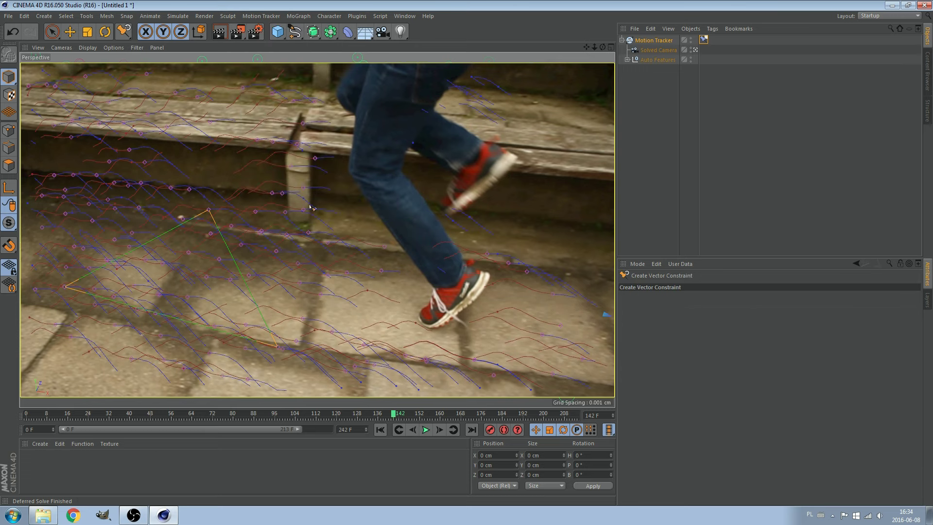
mouse_move(393, 414)
mouse_down()
mouse_move(223, 386)
mouse_move(411, 414)
mouse_move(393, 412)
mouse_up()
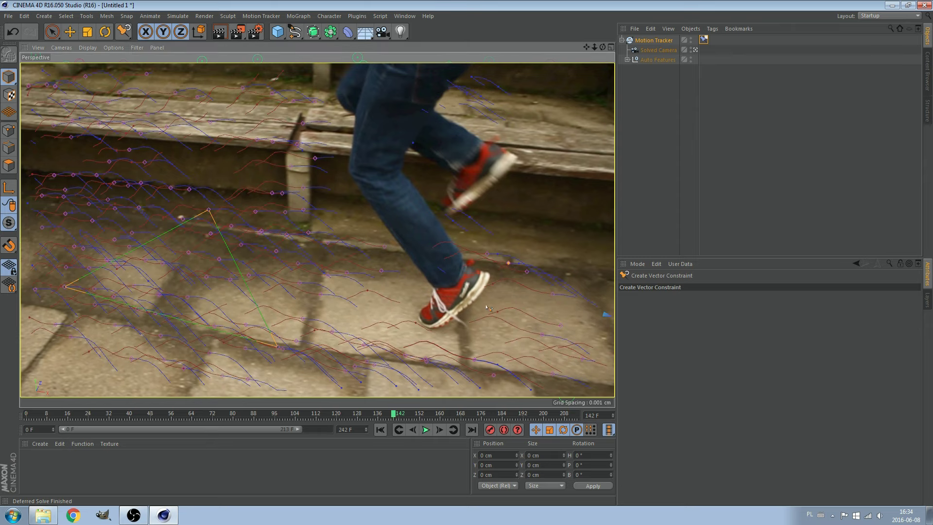
mouse_move(393, 414)
mouse_down()
mouse_move(416, 414)
mouse_move(408, 419)
mouse_up()
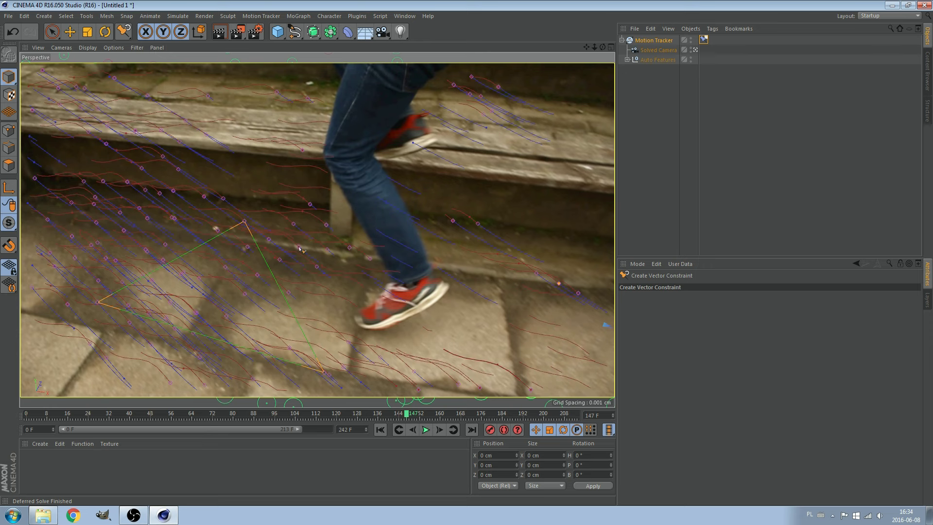
click(316, 269)
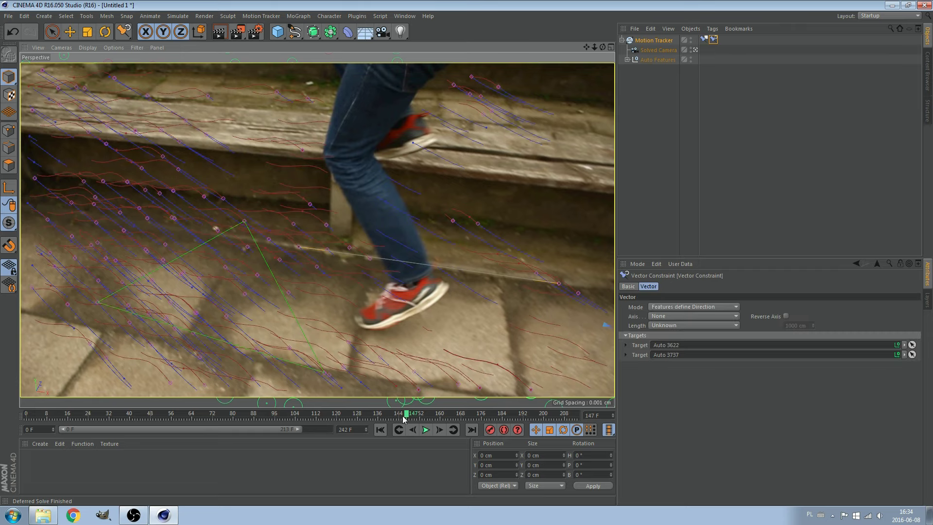
drag(403, 417, 407, 408)
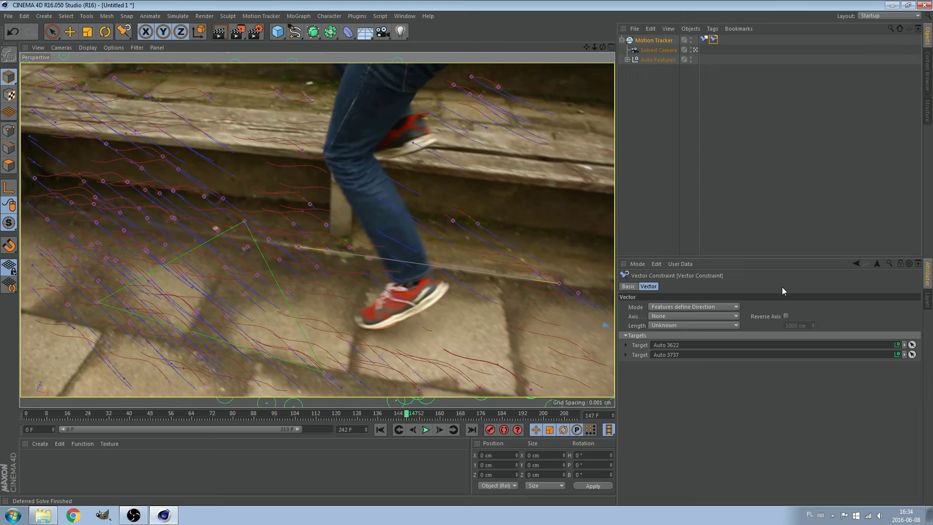
Step: Set the vector constraint to the X axis with a known length of 80 cm, then deselect
click(729, 316)
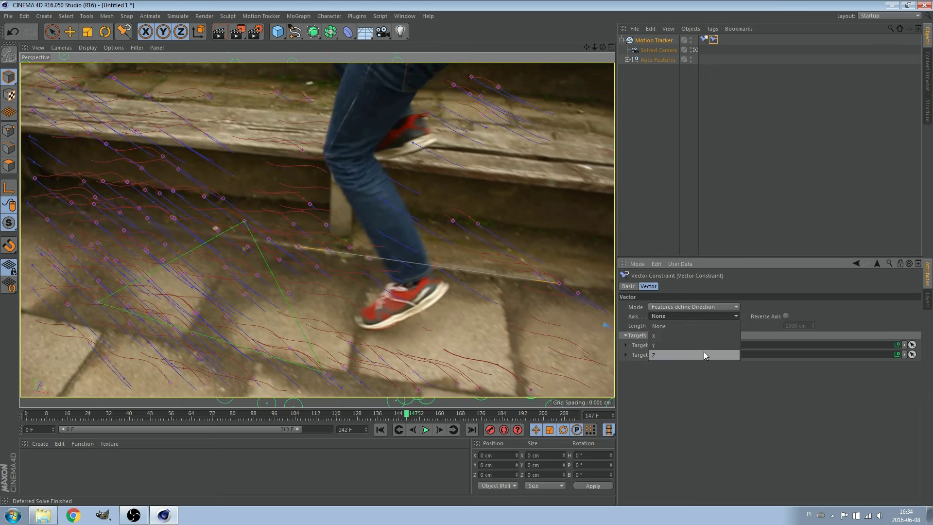
click(703, 338)
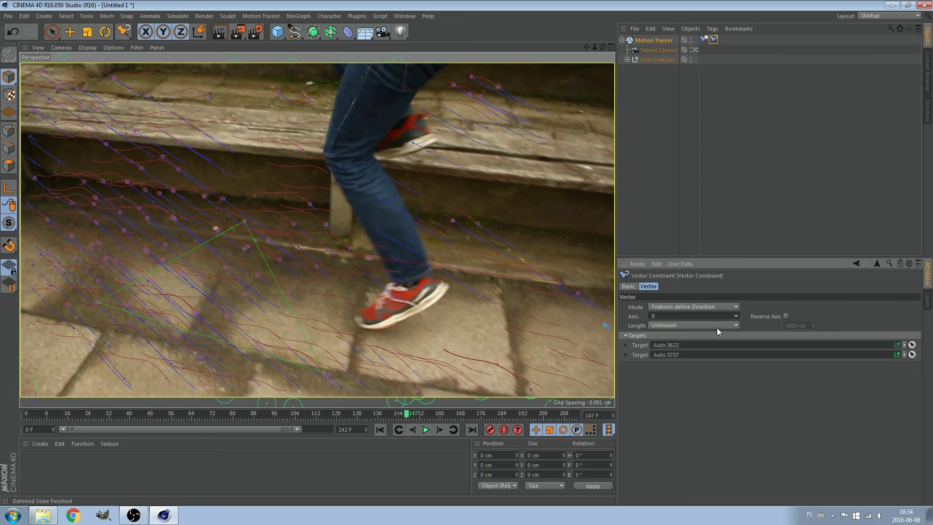
click(693, 325)
click(690, 345)
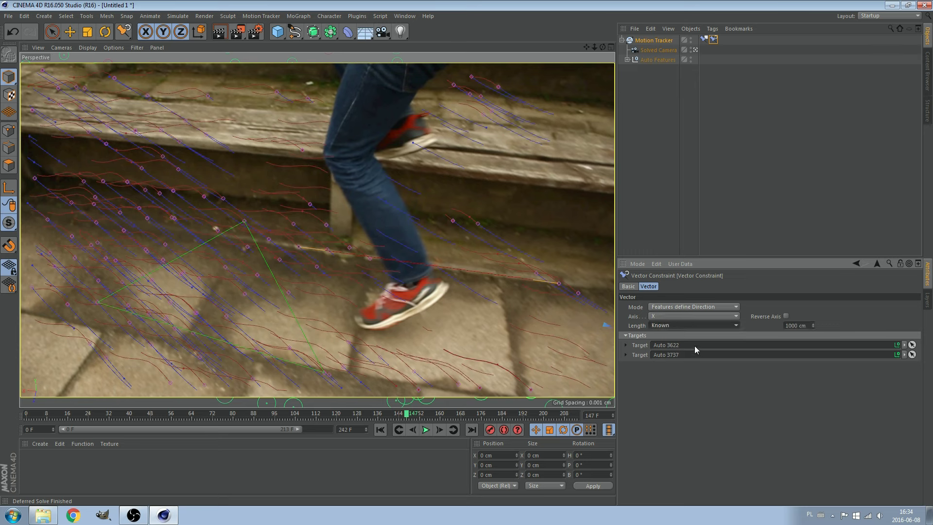
double_click(797, 326)
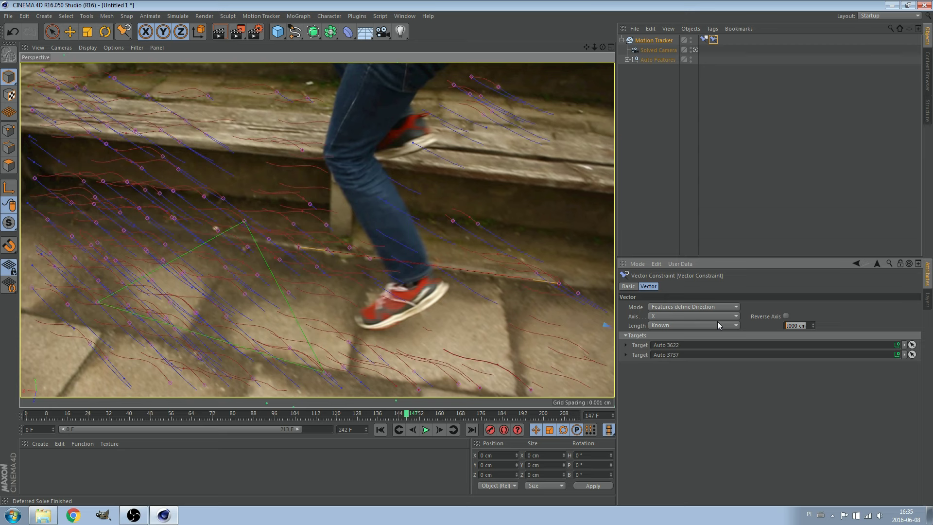
text(80)
key(Return)
click(716, 110)
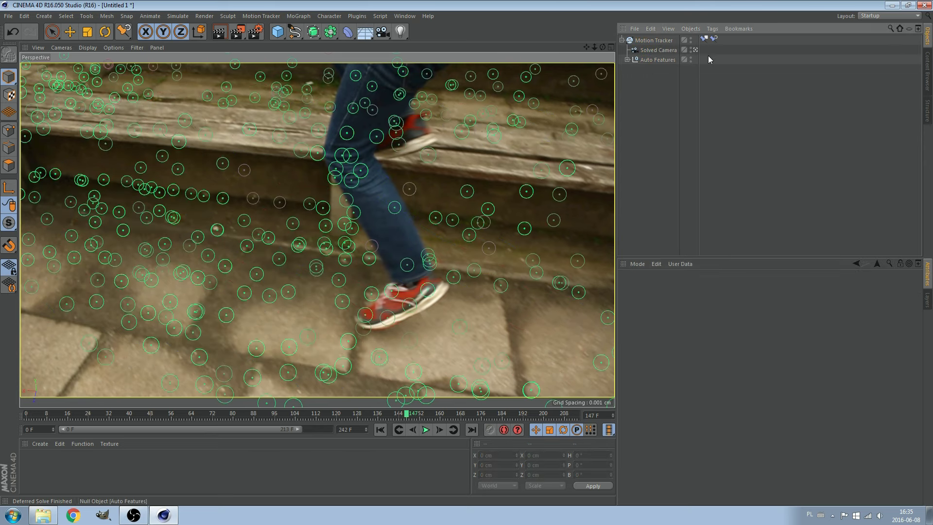
Step: Leave the camera view and orbit around the solved camera and track points
click(696, 50)
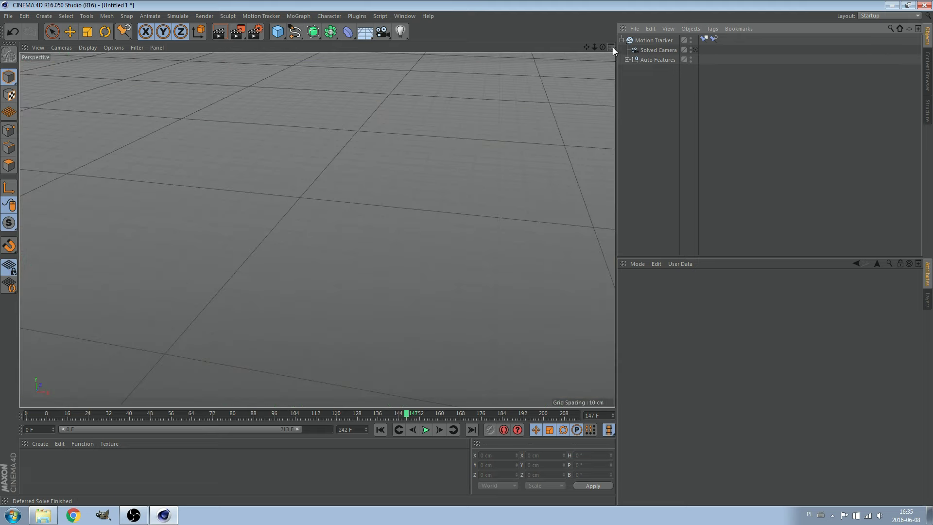
mouse_move(602, 47)
mouse_down()
mouse_move(602, 78)
mouse_move(594, 47)
mouse_move(604, 51)
mouse_move(603, 92)
mouse_up()
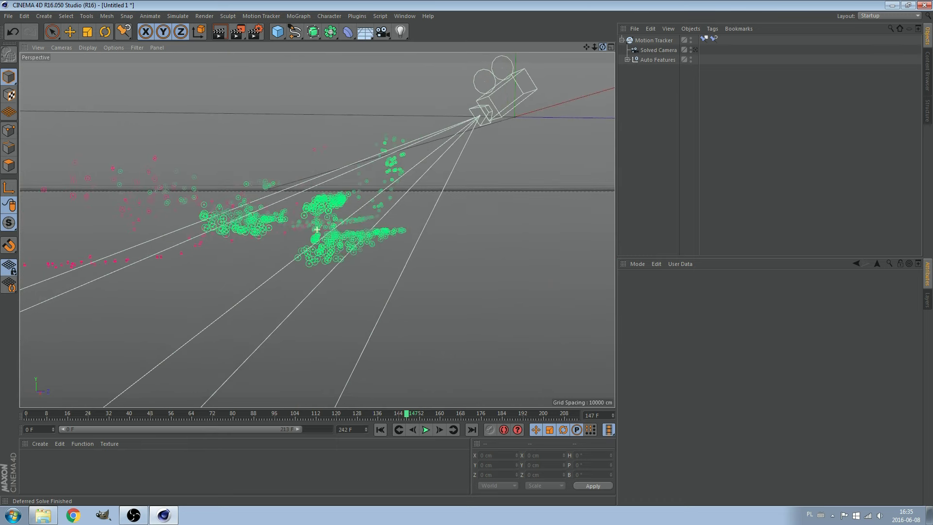
mouse_move(603, 47)
mouse_down()
mouse_move(602, 78)
mouse_move(515, 85)
mouse_up()
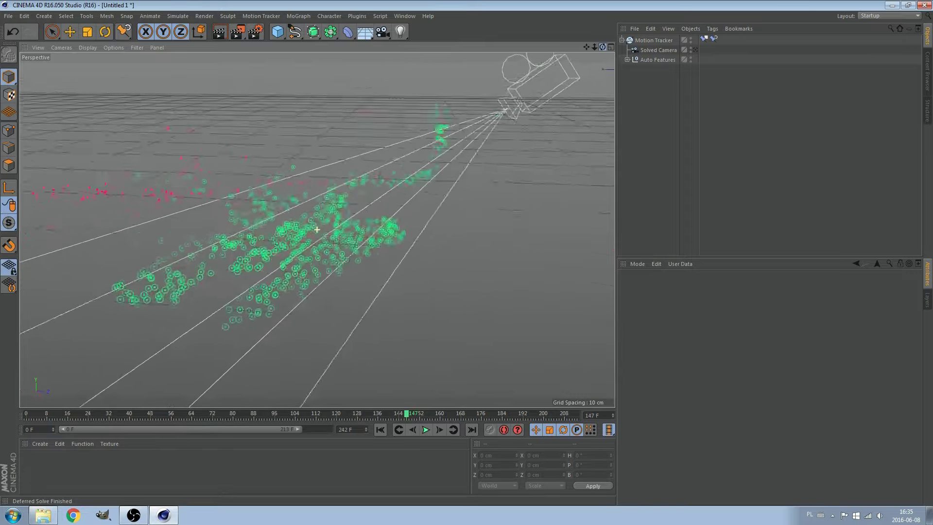
drag(516, 85, 677, 45)
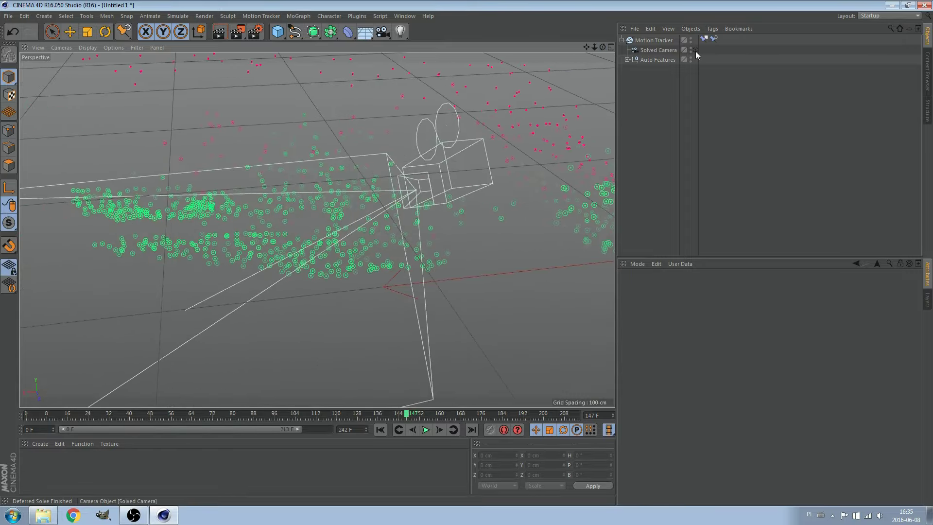
Step: Return to the Solved Camera view and select the Motion Tracker to show its reconstruction settings
click(696, 50)
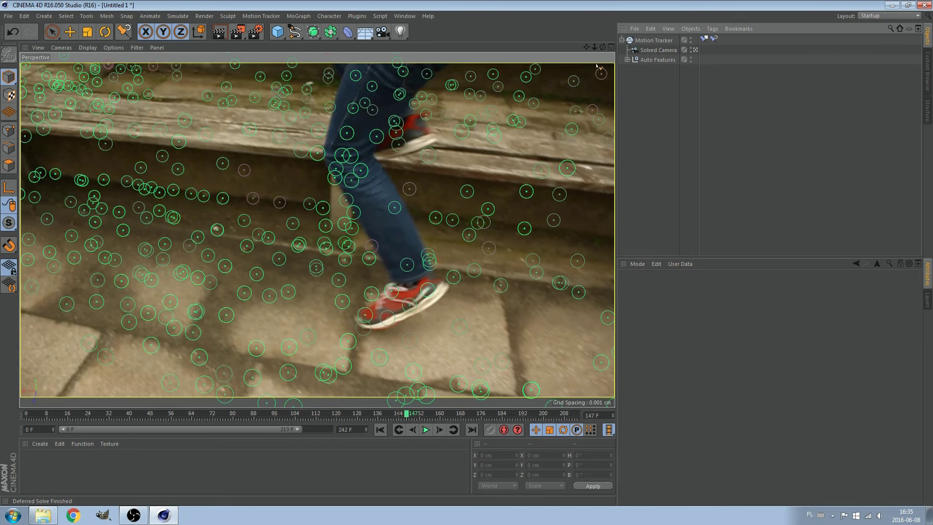
click(261, 16)
mouse_move(267, 190)
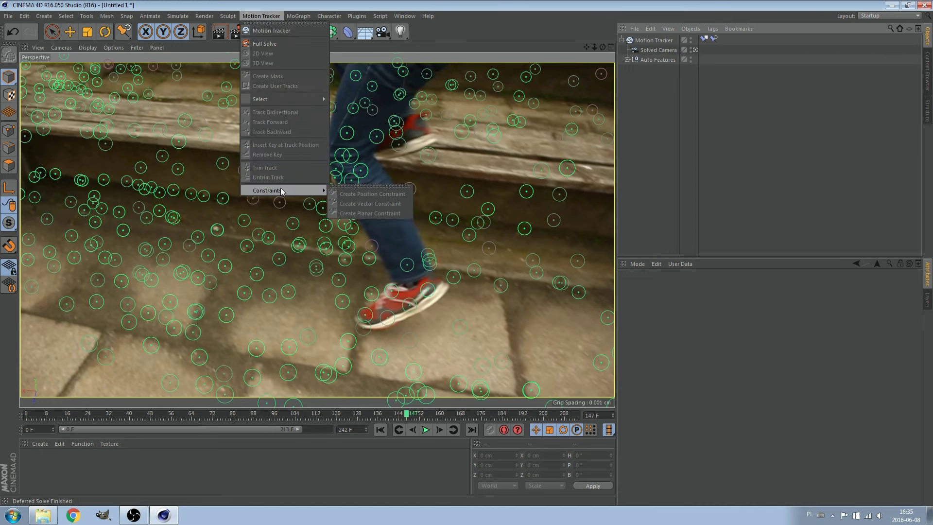
click(360, 204)
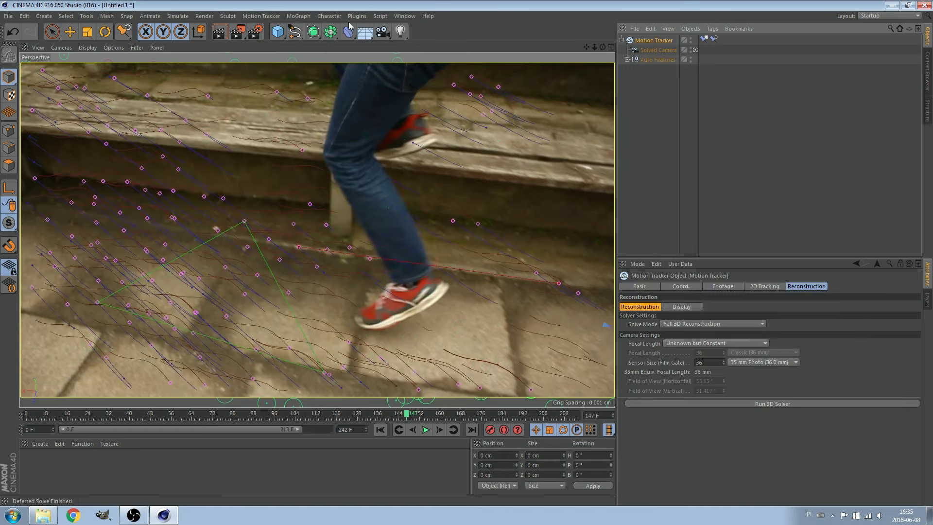
click(261, 16)
mouse_move(267, 191)
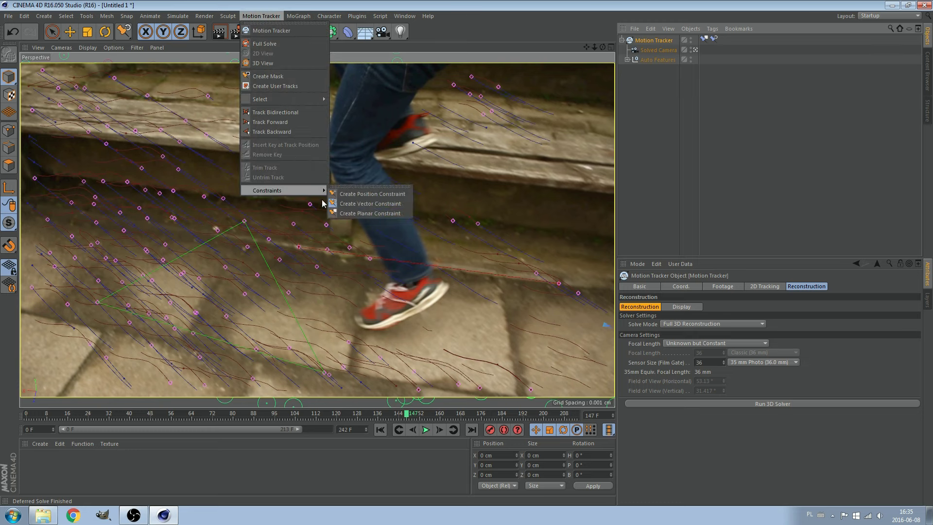
Step: Pin ground feature Auto 0055 to the origin at frame 0 with a Position Constraint
click(388, 199)
mouse_move(410, 417)
mouse_down()
mouse_move(183, 387)
mouse_move(15, 384)
mouse_up()
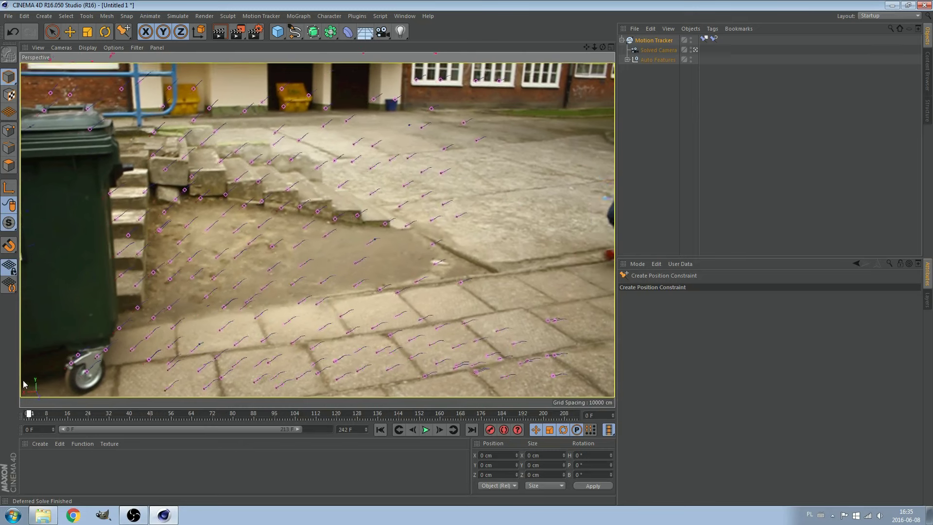
click(397, 294)
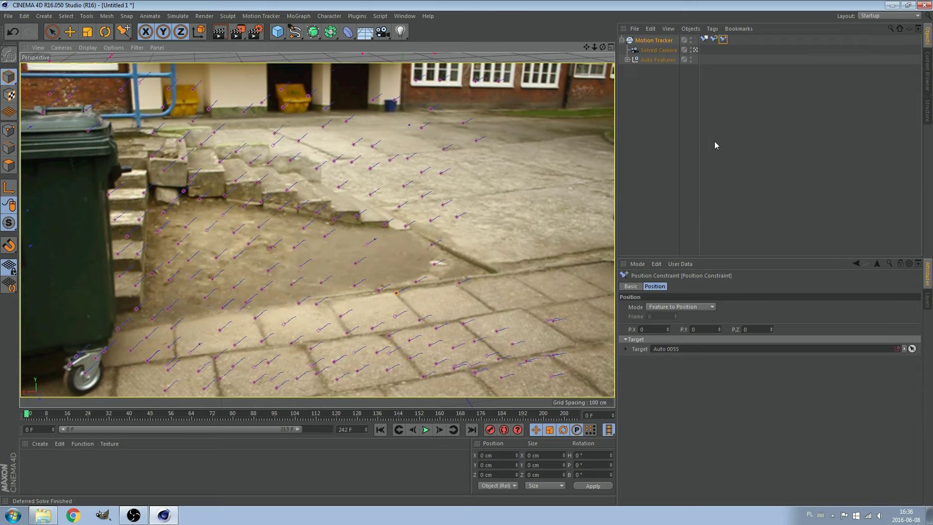
Step: Orbit around the scene origin to check the constraint, then return to the Solved Camera
click(695, 50)
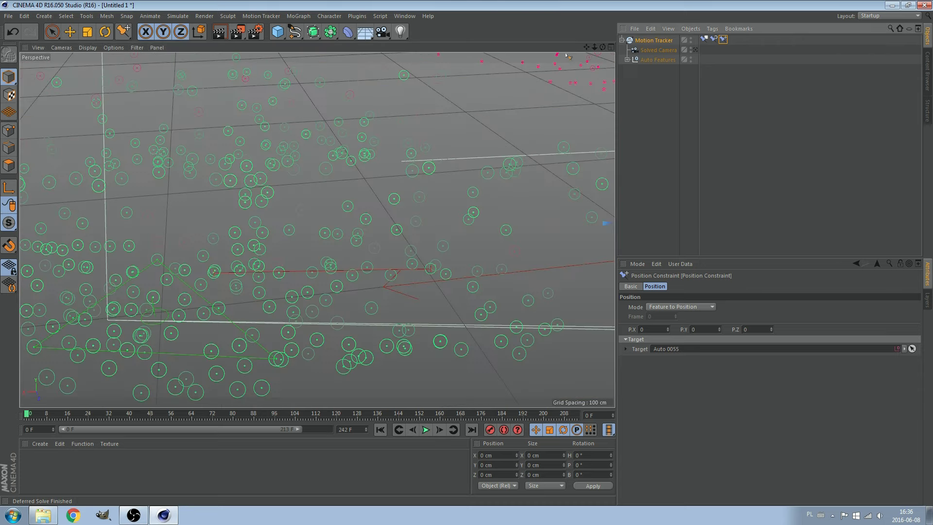
mouse_move(592, 48)
mouse_down()
mouse_move(317, 230)
mouse_move(388, 201)
mouse_up()
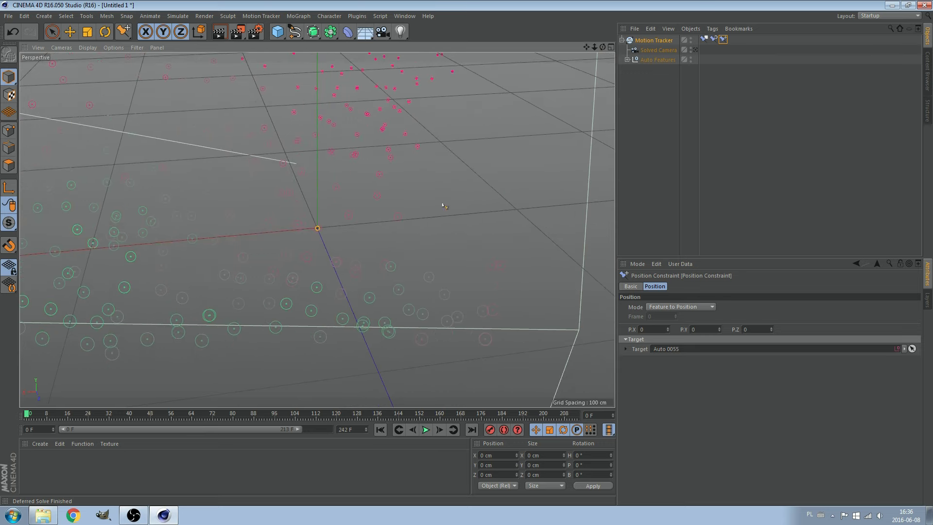
drag(603, 47, 317, 229)
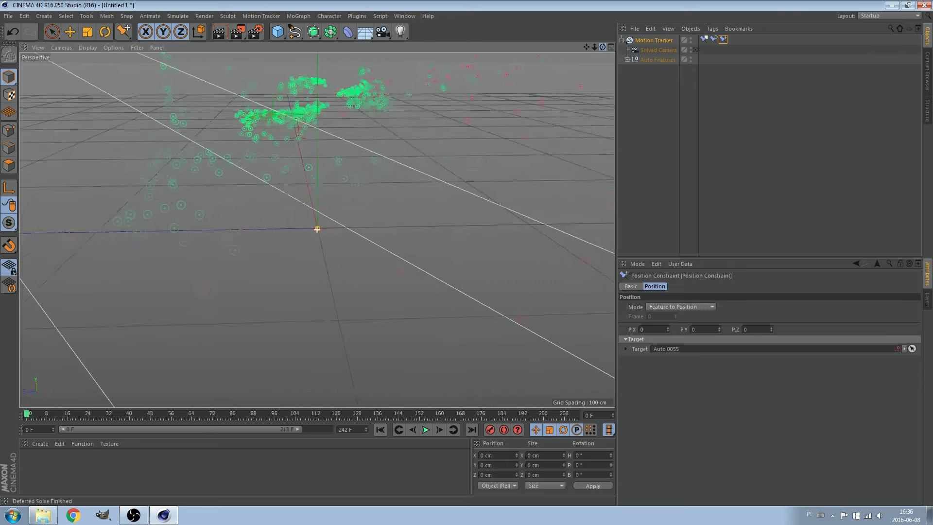
drag(317, 229, 317, 228)
click(695, 49)
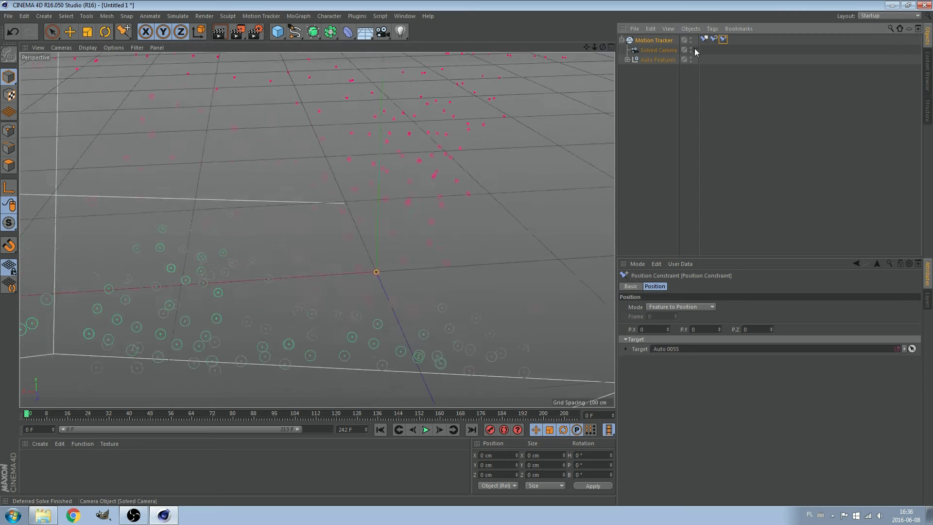
click(70, 31)
Step: Start saving the scene under a new file name beginning 'mot'
click(8, 16)
click(34, 107)
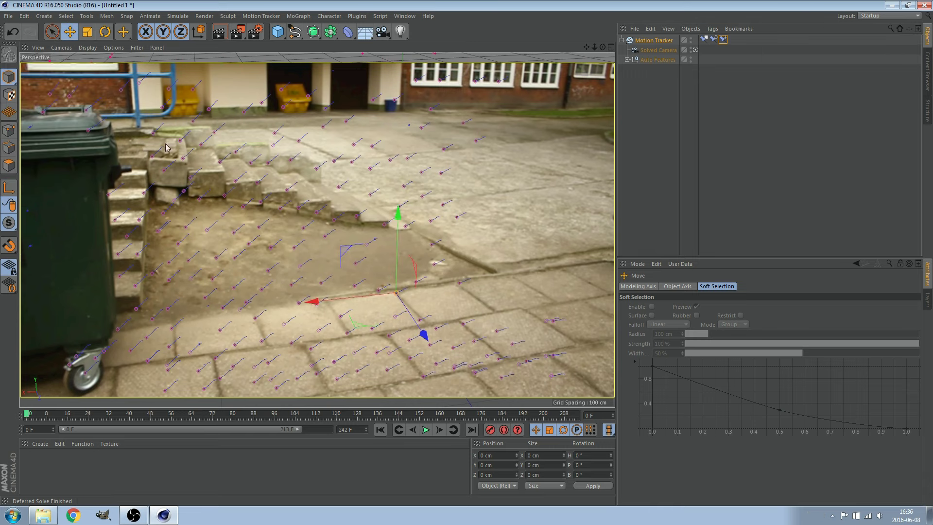
text(m)
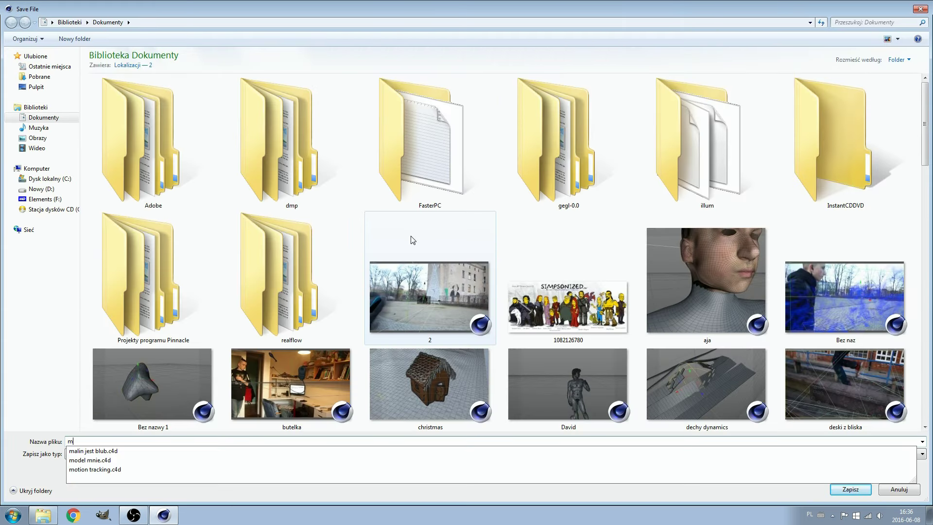
text(otion t)
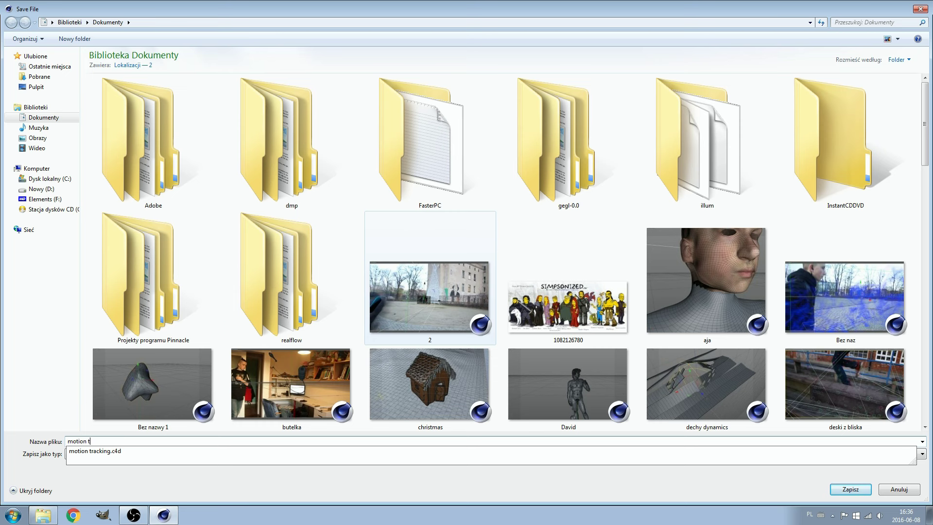
Step: Complete the file name 'motion tracking tuto' and save it to the Documents library
text(racking tuto)
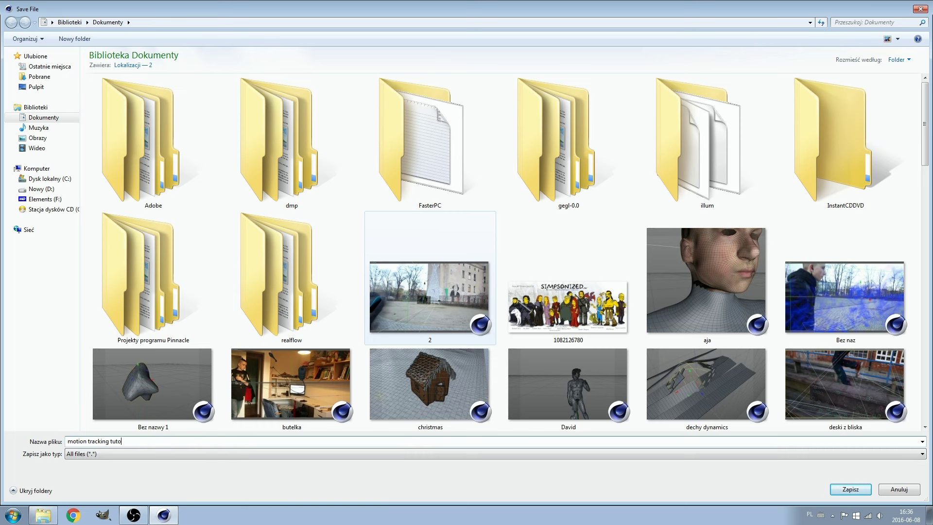
key(Return)
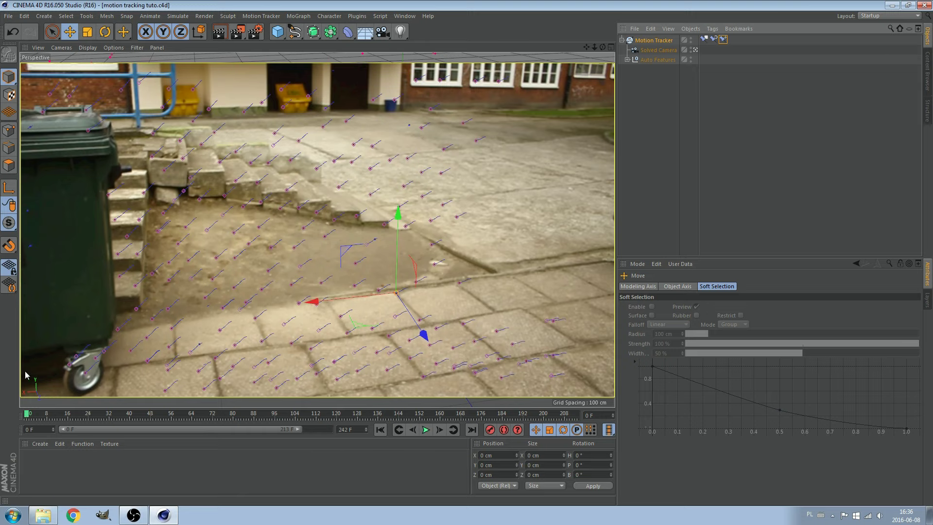
click(32, 414)
mouse_move(26, 418)
mouse_down()
mouse_move(48, 416)
mouse_move(1, 412)
mouse_up()
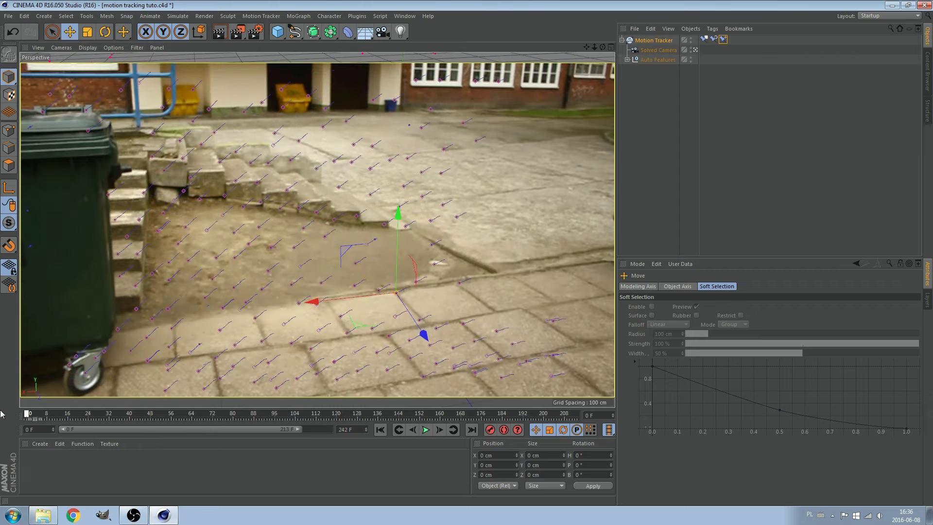
click(278, 32)
click(374, 4)
key(F8)
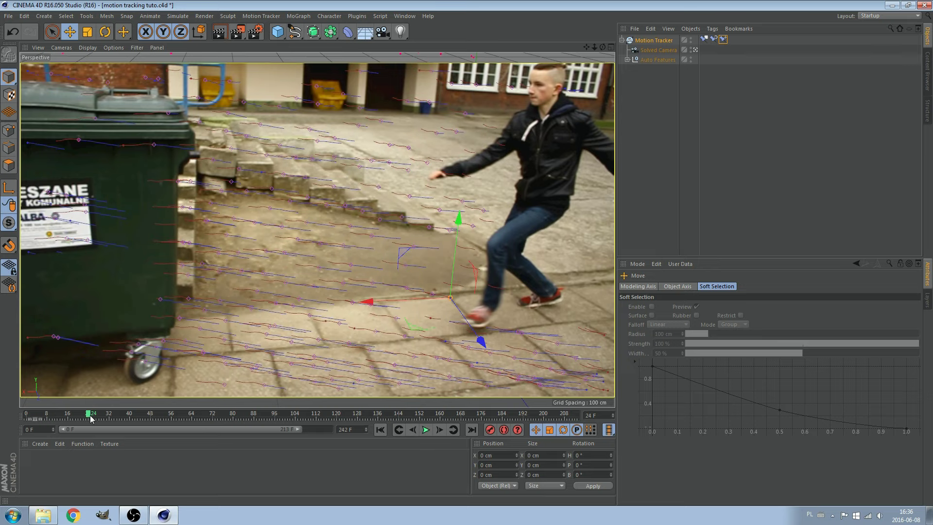
mouse_move(91, 419)
mouse_down()
mouse_move(137, 432)
mouse_move(1, 424)
mouse_up()
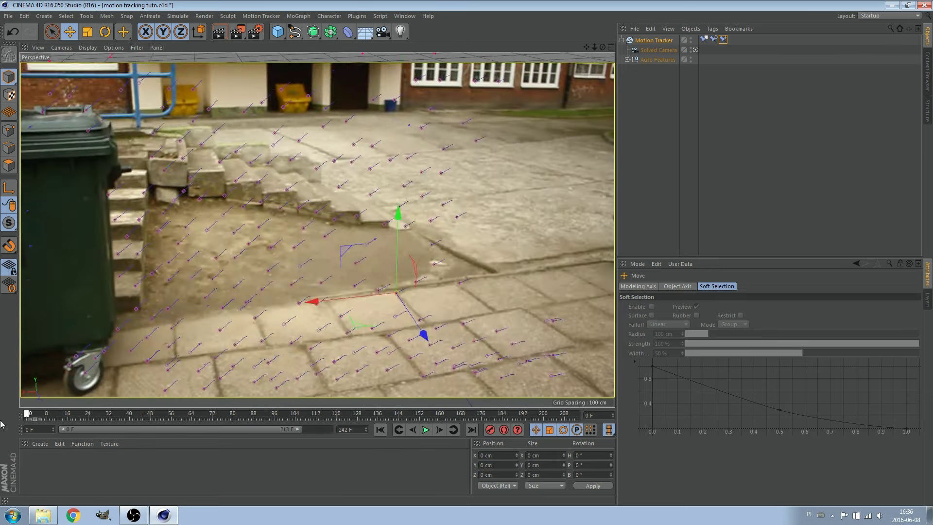
Step: Add a Capsule primitive, scale it to about 12.8 × 25.6 × 12.8 cm, and check it against the footage
click(280, 31)
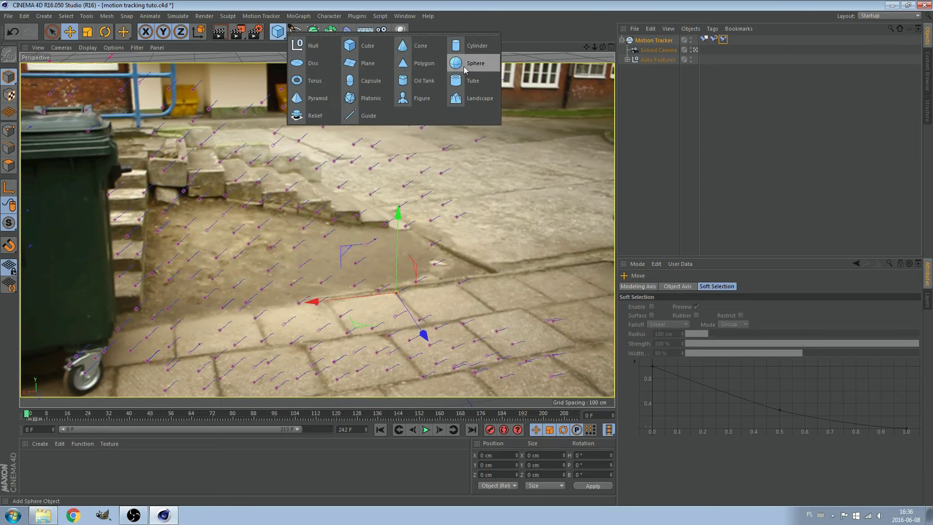
click(369, 81)
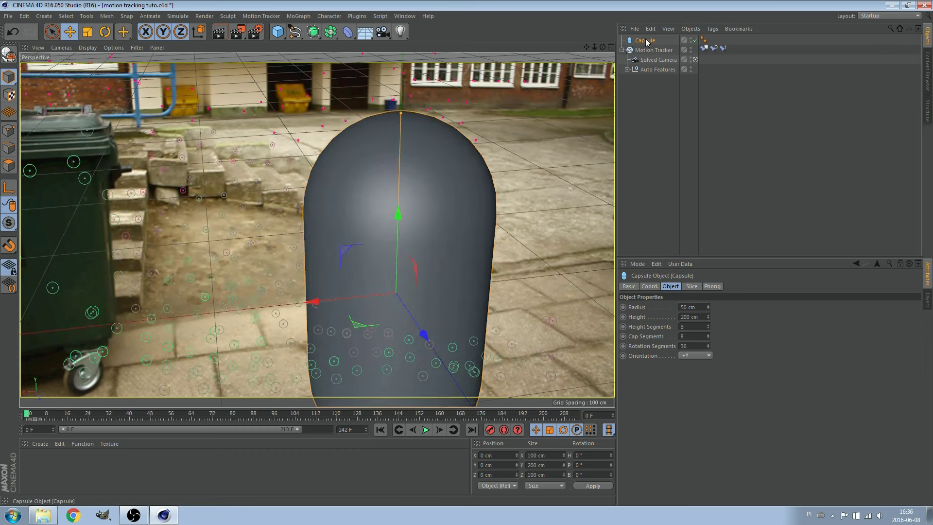
click(88, 32)
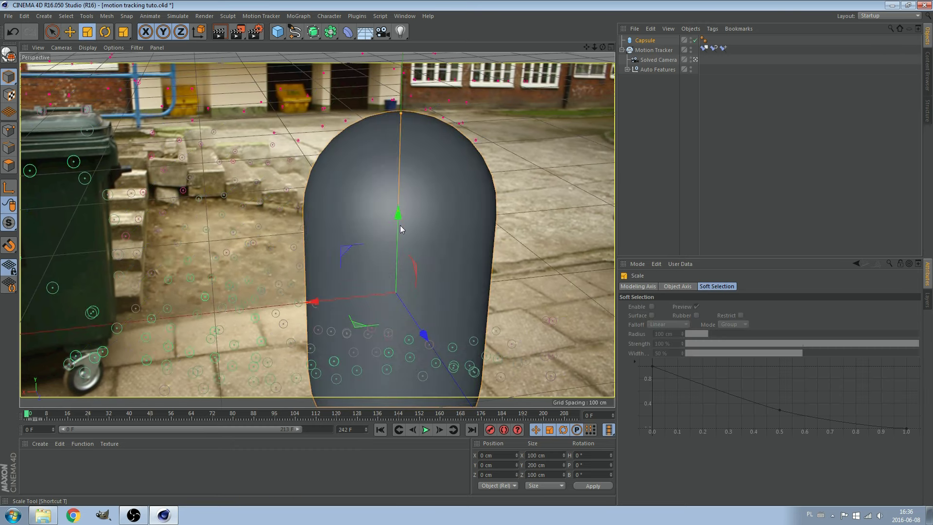
mouse_move(416, 235)
mouse_down()
mouse_move(340, 238)
mouse_move(355, 238)
mouse_up()
mouse_move(34, 418)
mouse_down()
mouse_move(157, 430)
mouse_move(7, 417)
mouse_up()
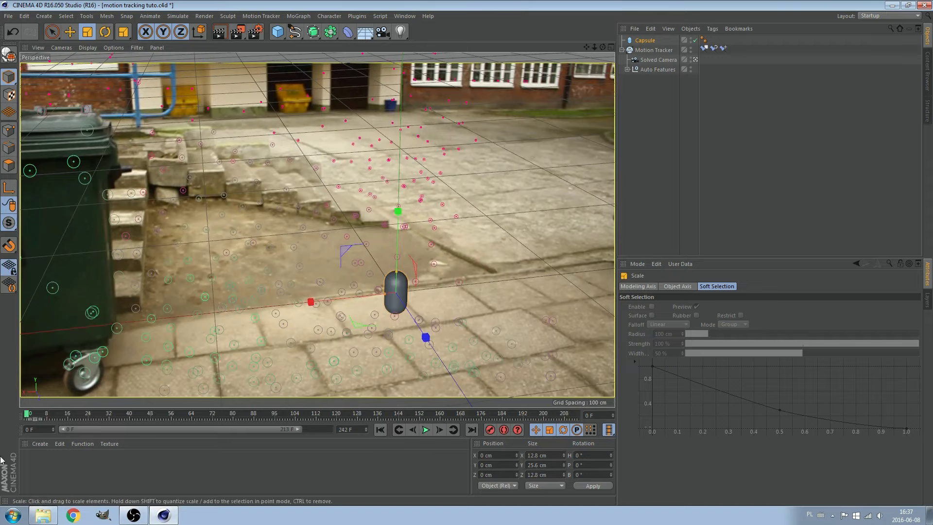
mouse_move(27, 419)
mouse_down()
mouse_move(177, 428)
mouse_move(85, 413)
mouse_up()
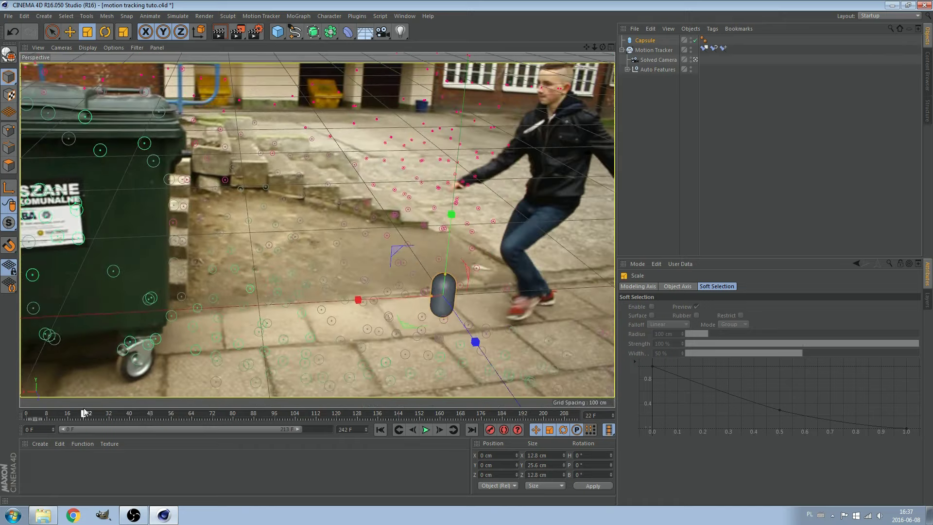
drag(85, 412, 39, 412)
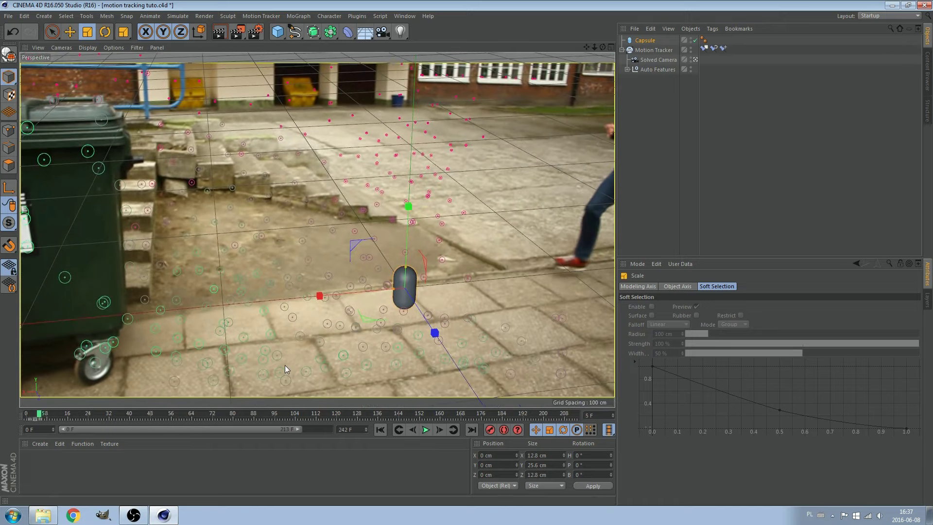
Step: At frame 22, move the capsule beside the walker's shin to X −46.024, Y 18.302
key(ctrl+z)
key(e)
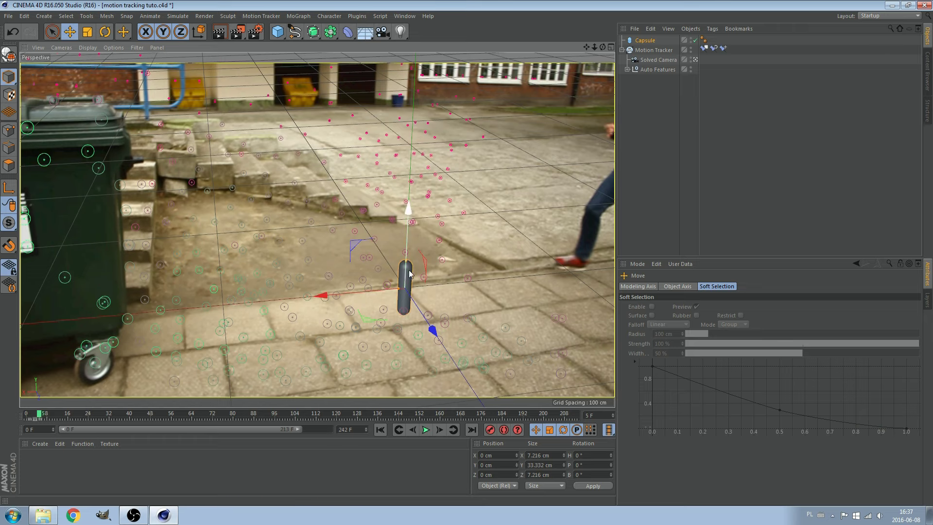
drag(39, 415, 95, 417)
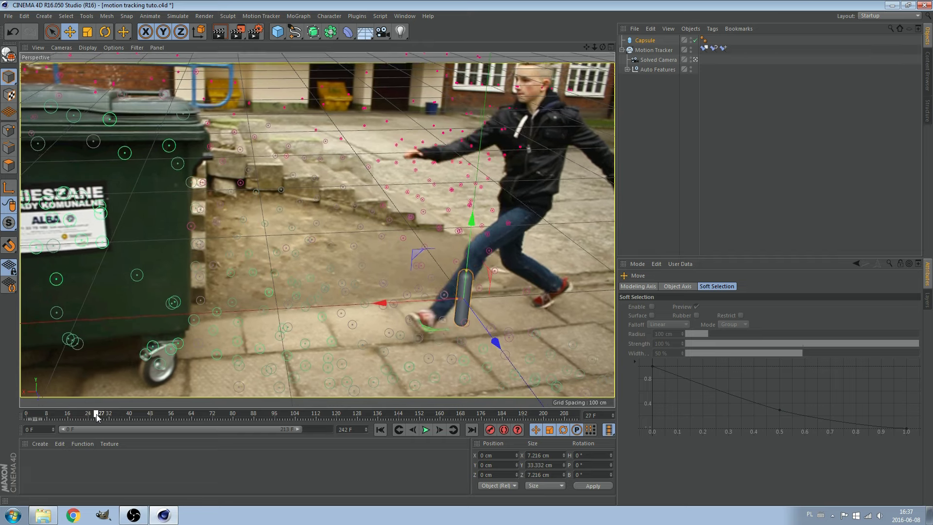
drag(95, 416, 84, 417)
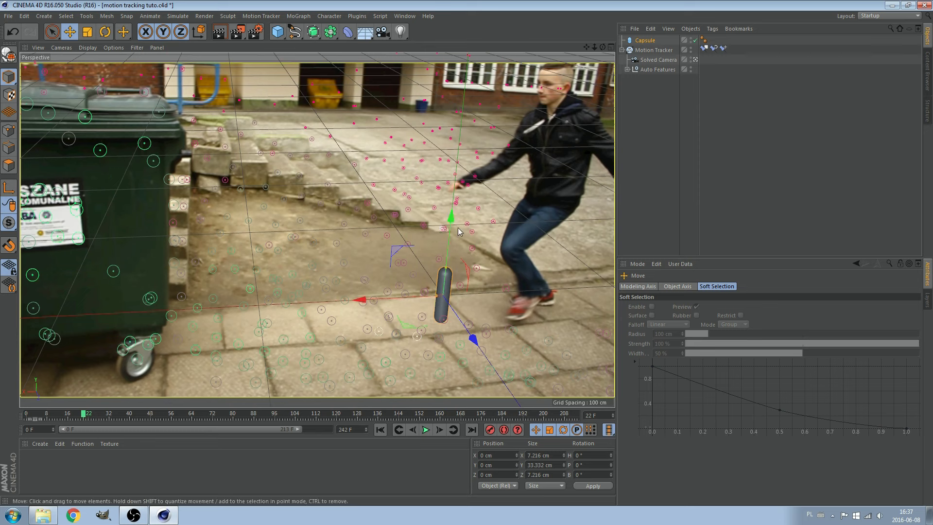
drag(452, 221, 456, 188)
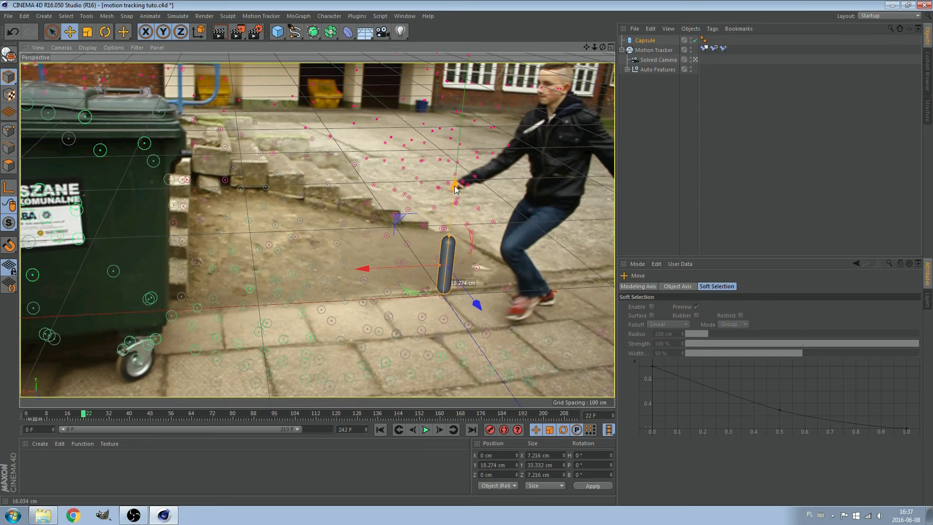
drag(456, 188, 456, 189)
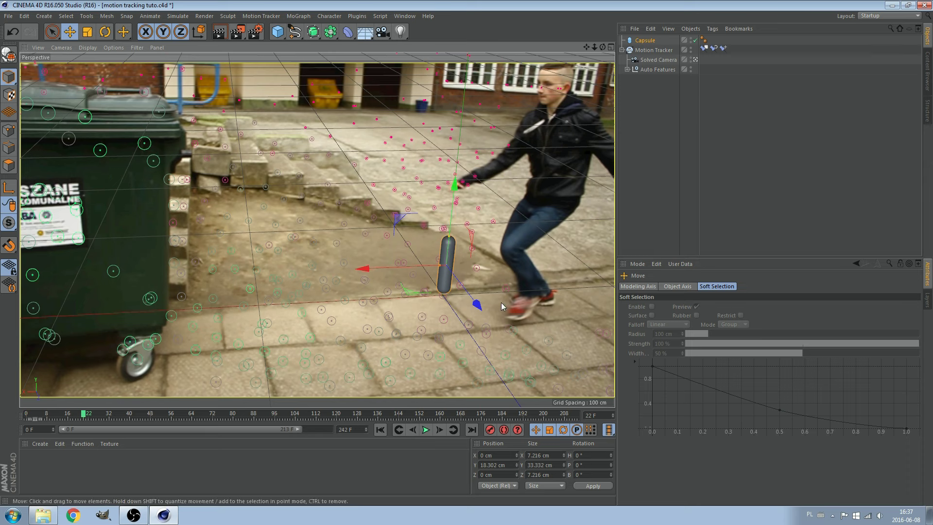
drag(411, 268, 549, 182)
Step: Tilt the capsule to the shin's angle and position it along the leg at frame 22
click(105, 31)
mouse_move(503, 226)
mouse_down()
mouse_move(462, 247)
mouse_move(468, 238)
mouse_up()
click(69, 32)
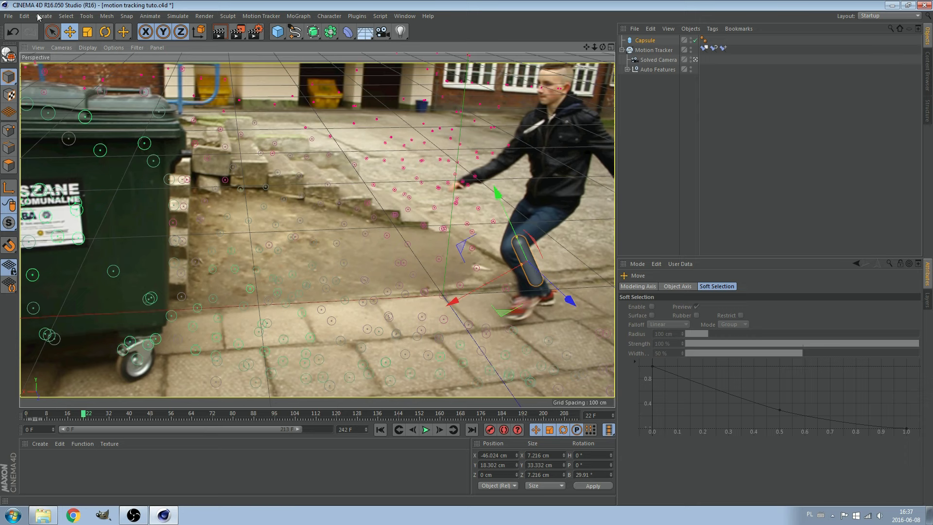
click(198, 32)
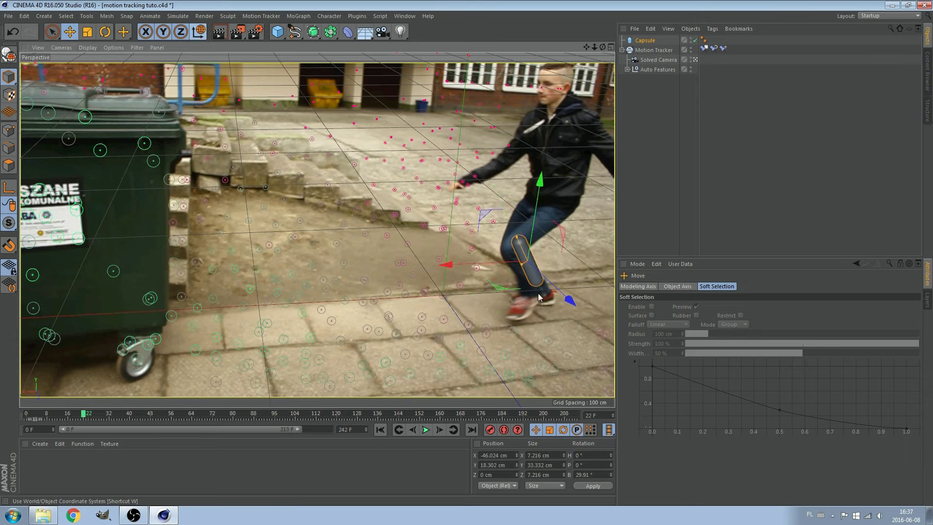
drag(567, 297, 579, 310)
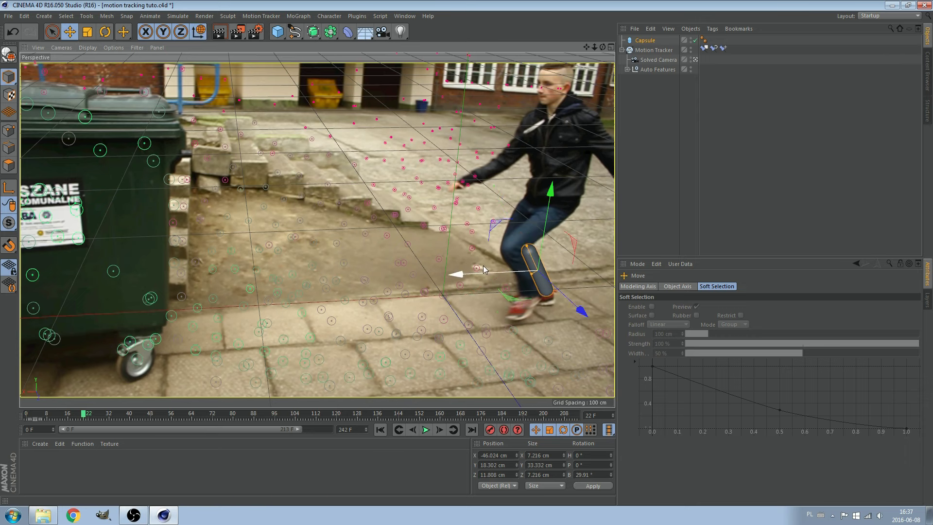
drag(488, 272, 477, 271)
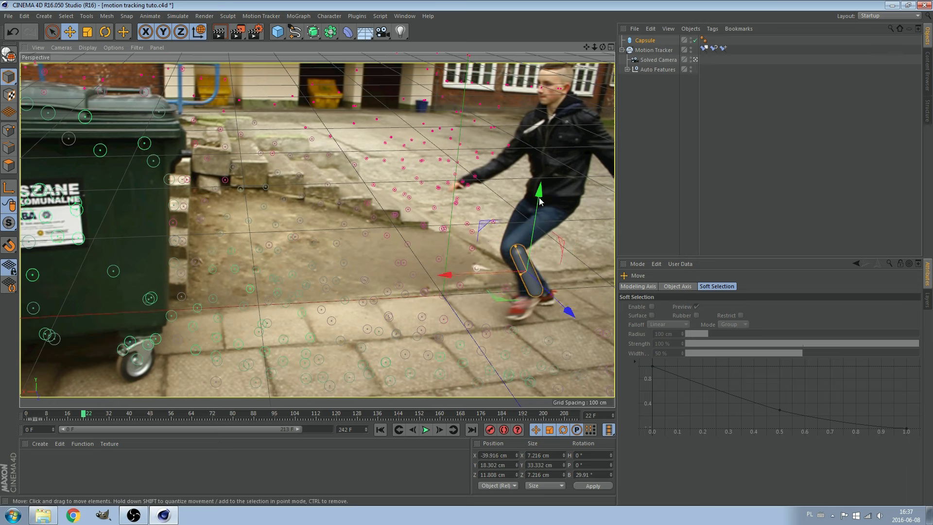
drag(541, 197, 540, 204)
drag(468, 279, 470, 279)
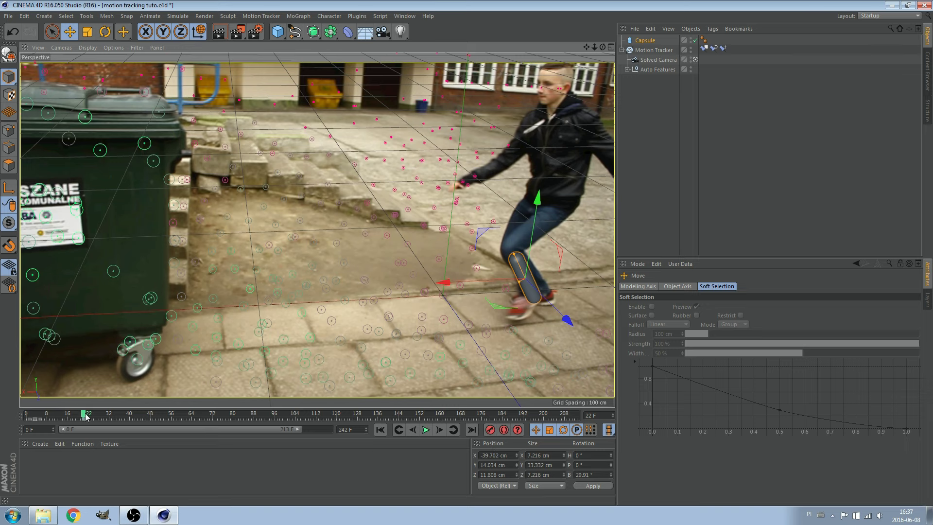
Step: Realign the capsule to the leg at frame 30: X 28.441, Y 10.062, Z 11.808, rotated −36.48°
drag(85, 416, 104, 416)
drag(508, 295, 372, 296)
drag(446, 243, 444, 252)
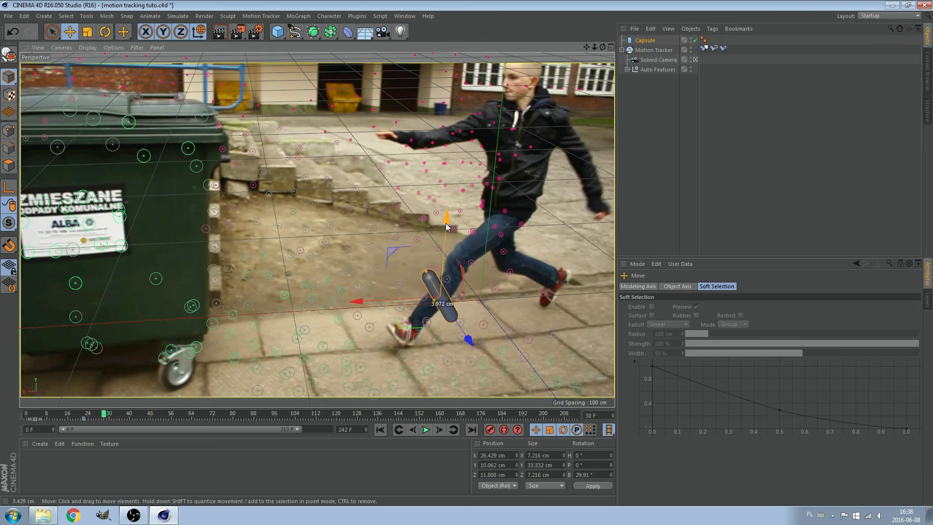
click(106, 32)
drag(402, 275, 452, 255)
key(e)
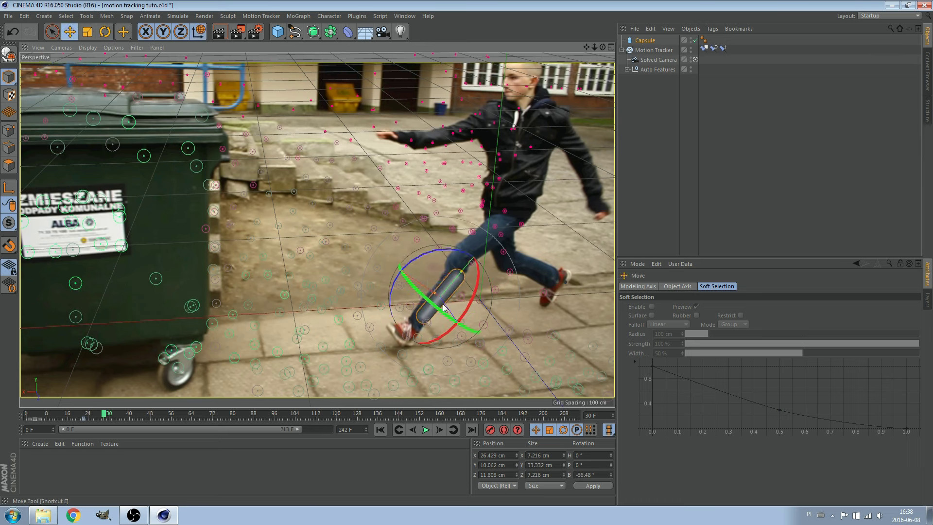
drag(426, 305, 409, 304)
click(645, 42)
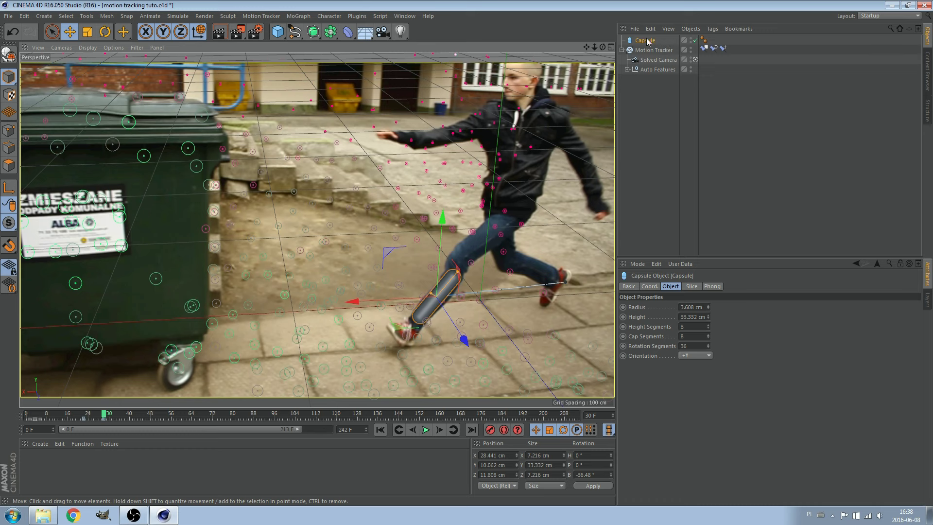
Step: Copy the capsule, undo the extra copy, and shift Capsule.1's keyframe at frame 23
key(ctrl+c)
key(ctrl+v)
key(ctrl+v)
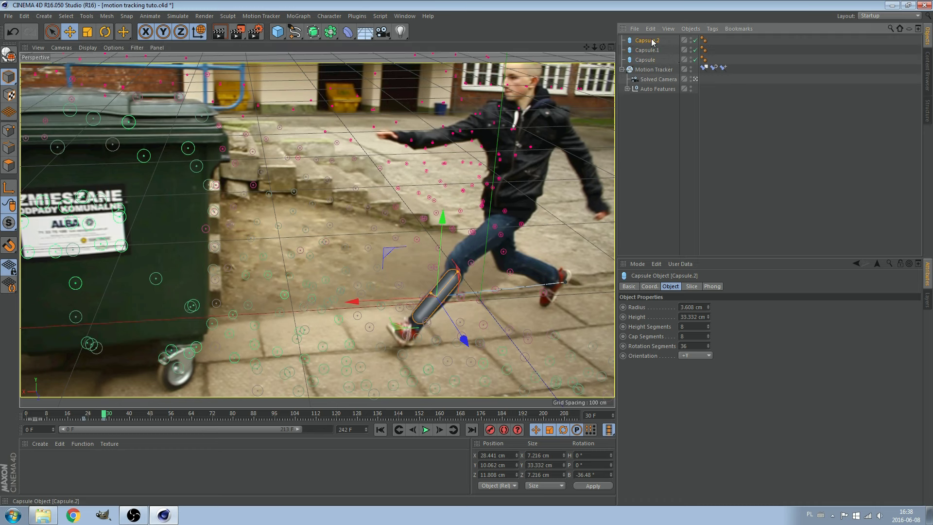
key(ctrl+z)
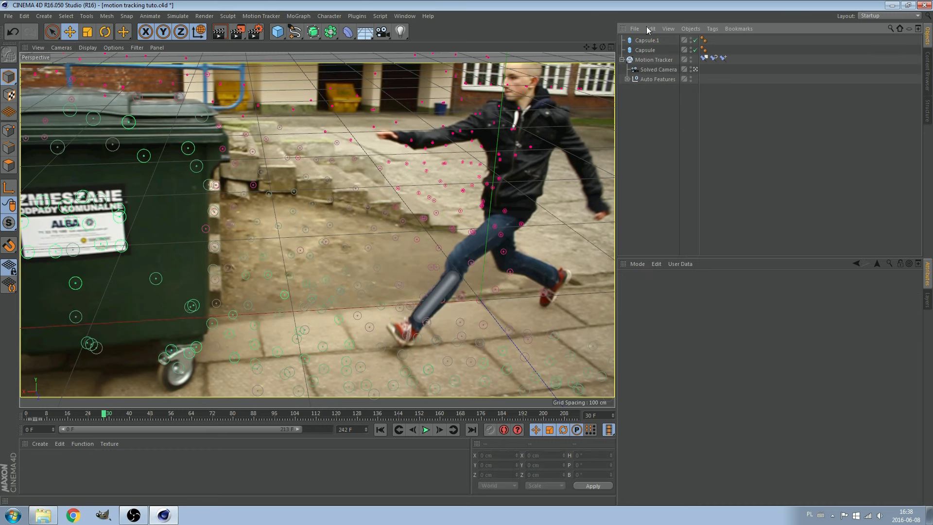
click(85, 419)
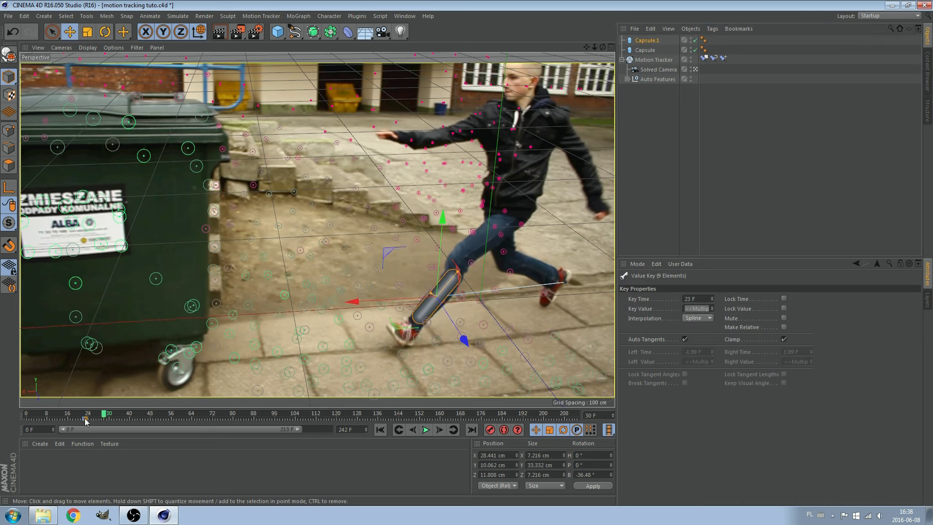
drag(96, 424, 90, 421)
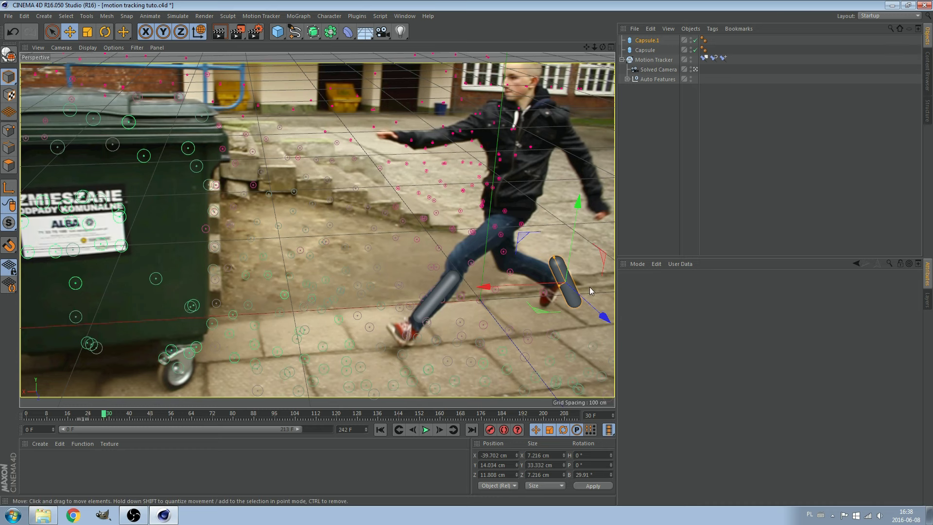
Step: Reselect Capsule and fit it to the leg at frame 38, turning it upright along the shin
click(437, 291)
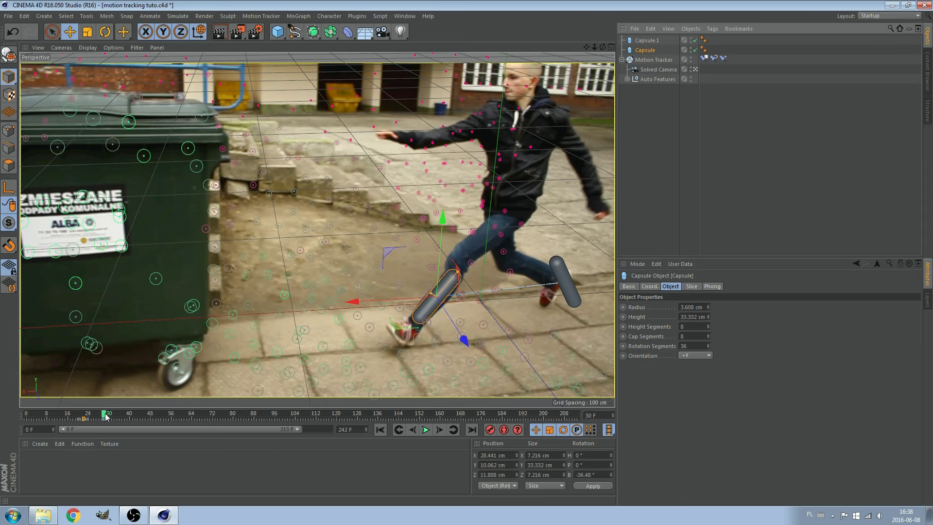
drag(106, 416, 125, 420)
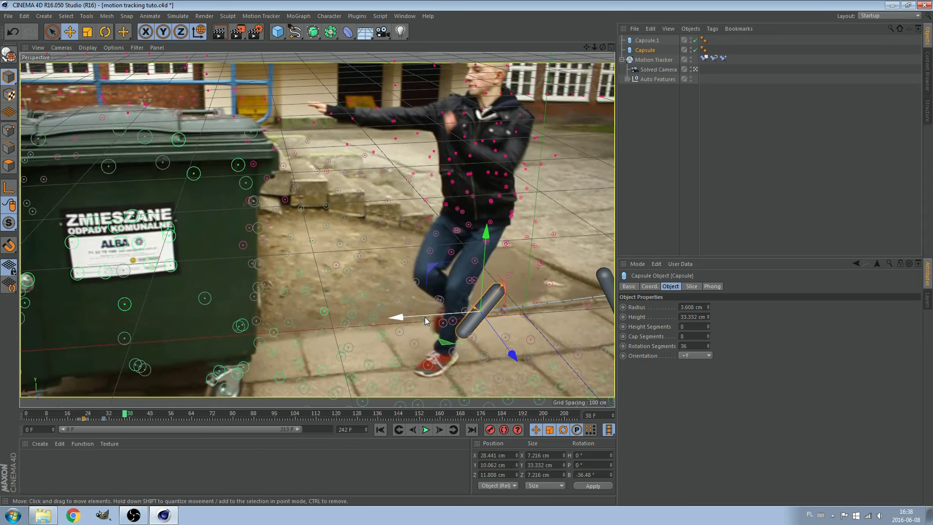
drag(428, 320, 398, 323)
drag(462, 252, 463, 254)
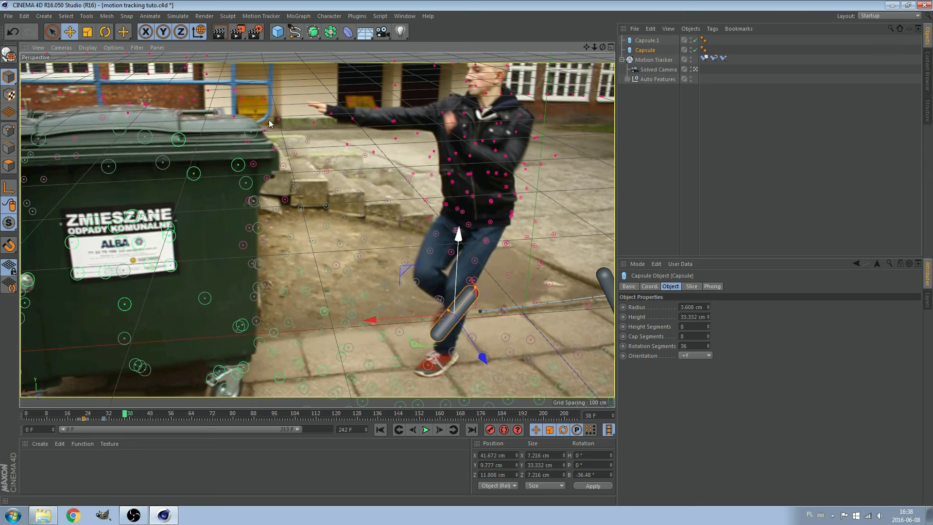
key(r)
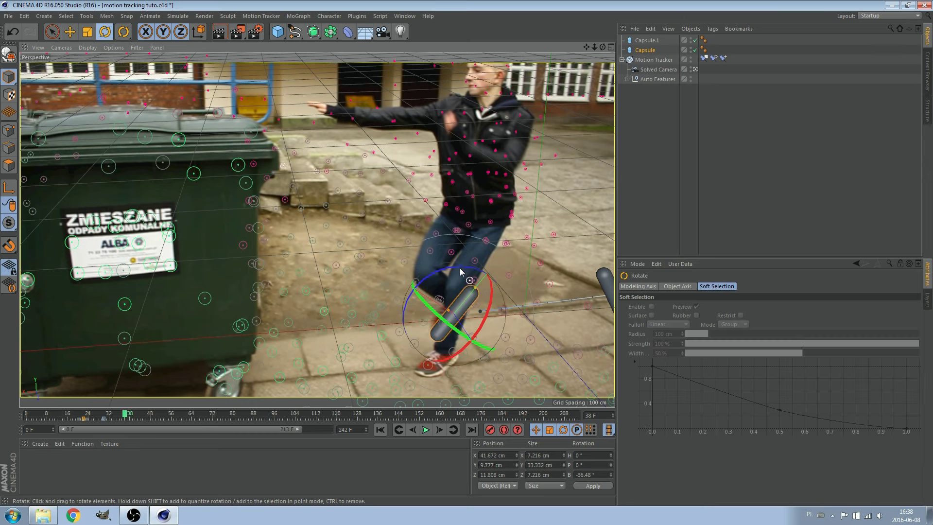
drag(460, 268, 388, 280)
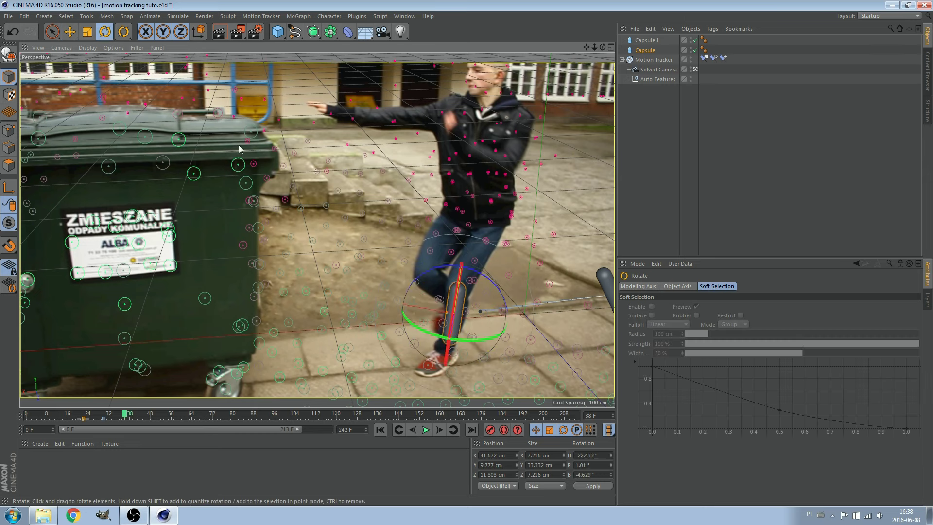
key(e)
drag(465, 346, 478, 362)
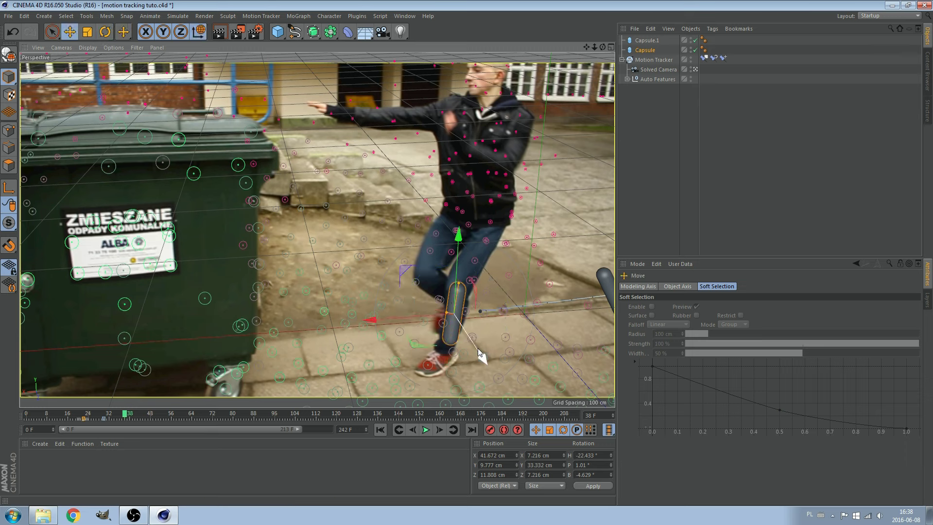
drag(384, 332, 374, 330)
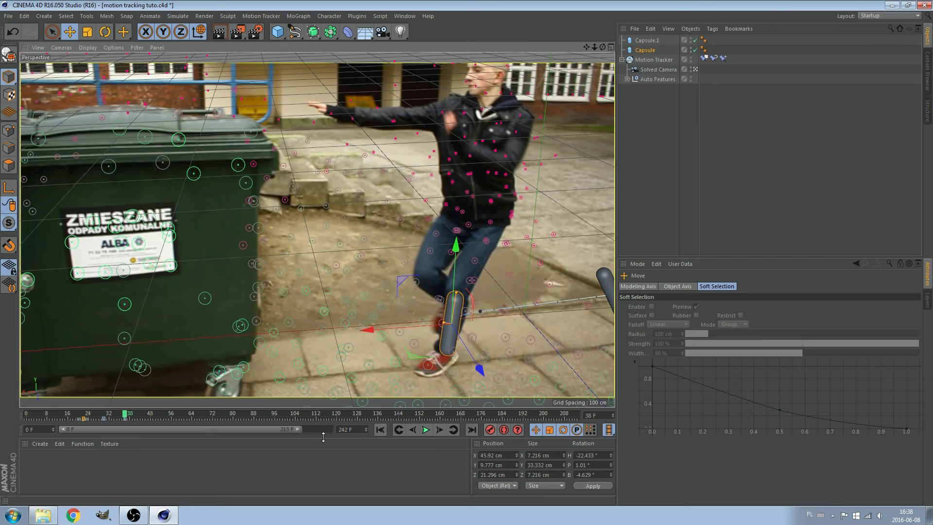
Step: At frame 45, raise the capsule to the lifted leg and tilt it to match
drag(125, 417, 143, 420)
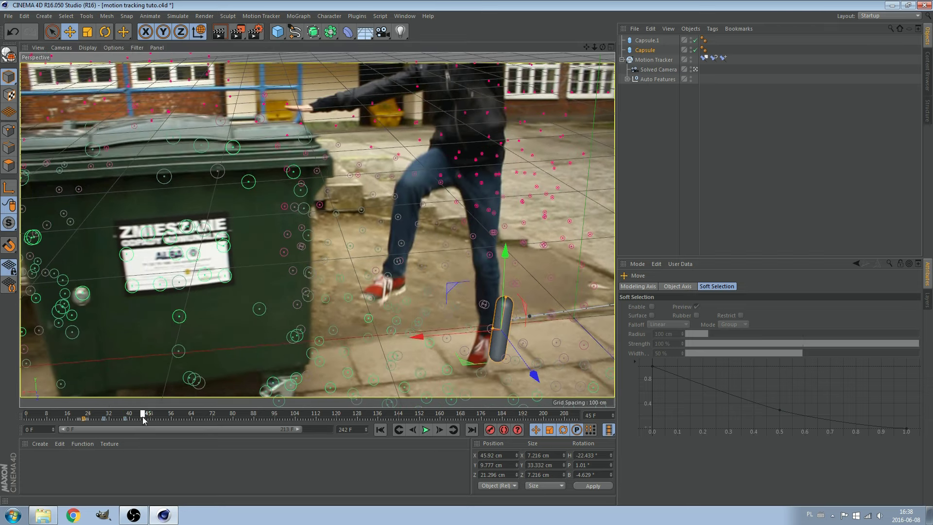
drag(506, 258, 495, 224)
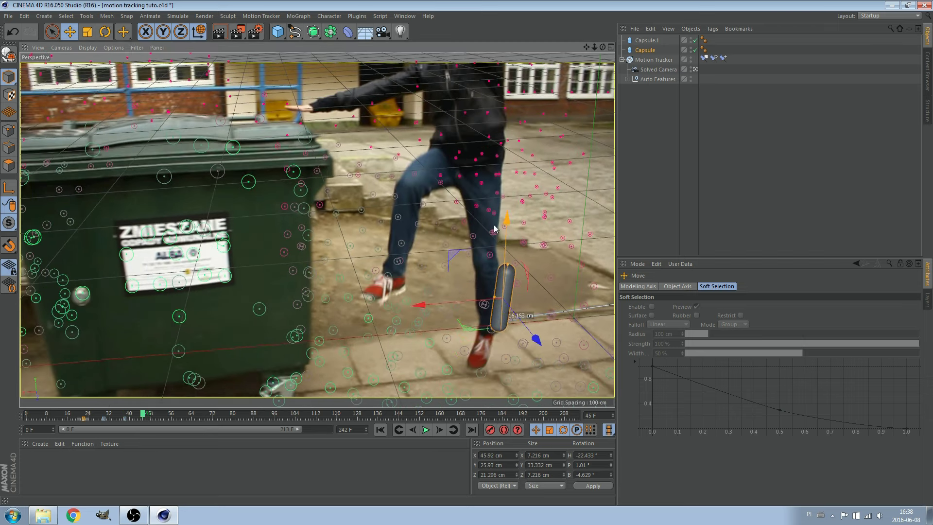
drag(445, 306, 428, 304)
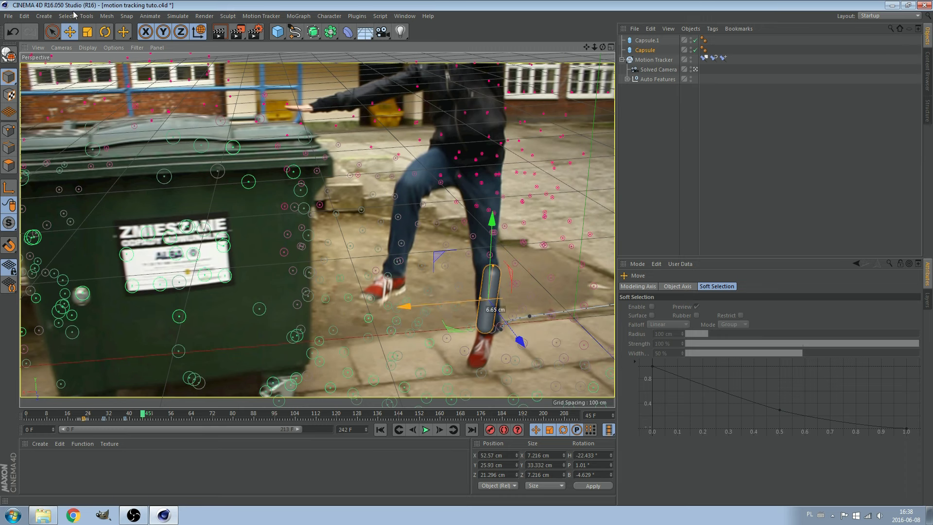
click(100, 30)
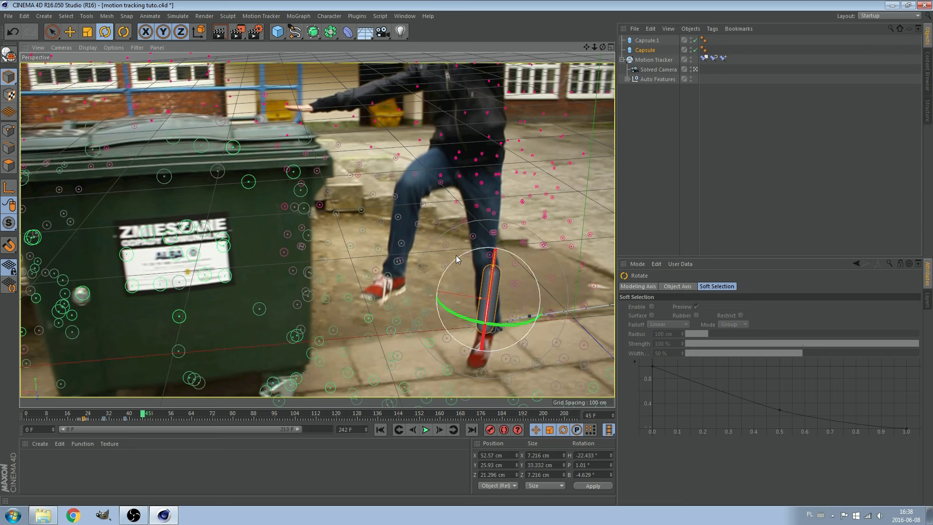
drag(459, 261, 445, 262)
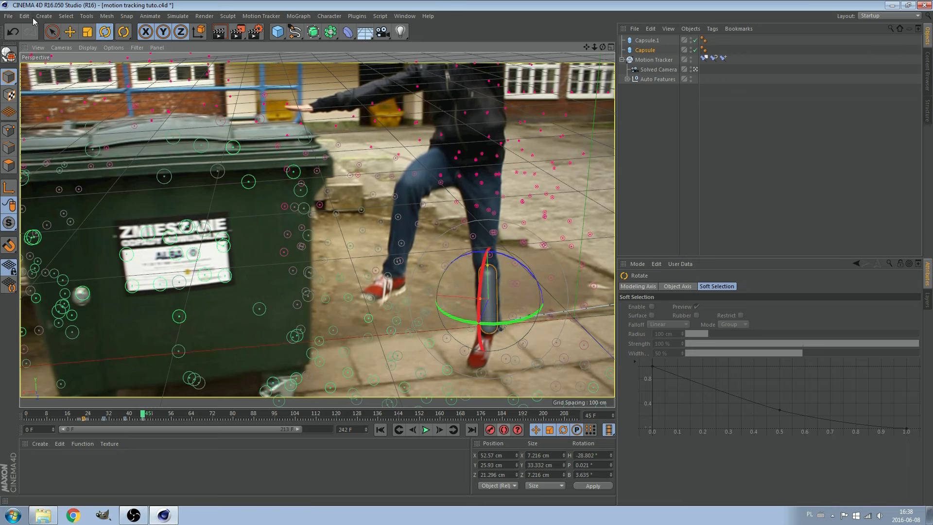
click(68, 32)
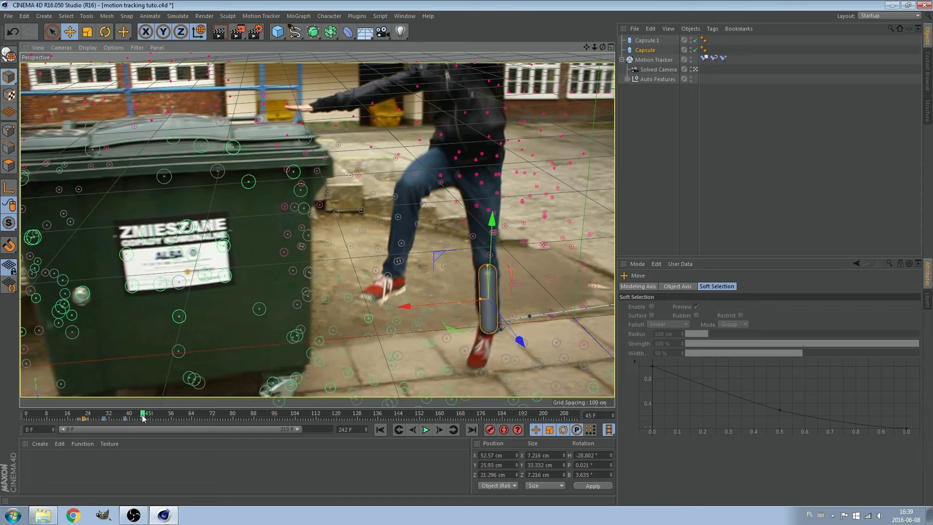
Step: Refit the capsule's position and tilt to the angled shin at earlier frames around frame 23
click(137, 417)
mouse_move(136, 417)
mouse_down()
mouse_move(86, 413)
mouse_move(98, 414)
mouse_up()
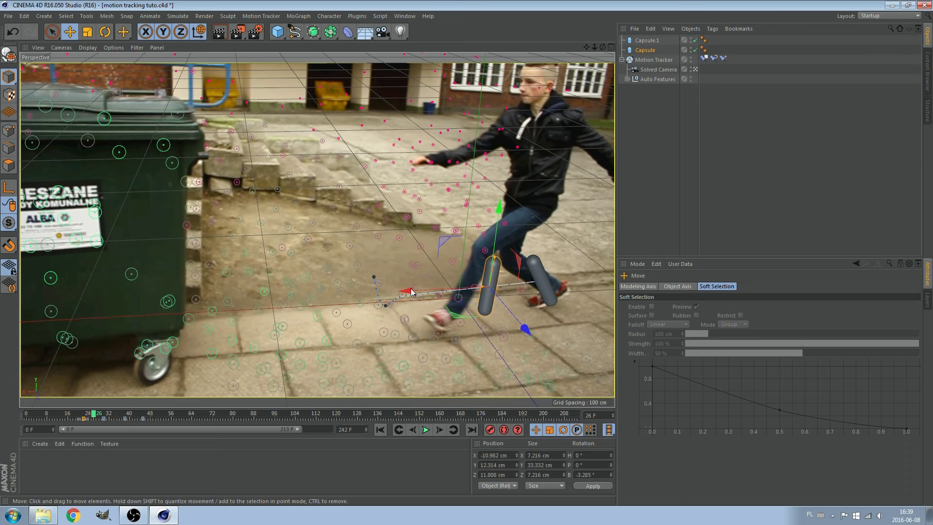
drag(412, 292, 391, 292)
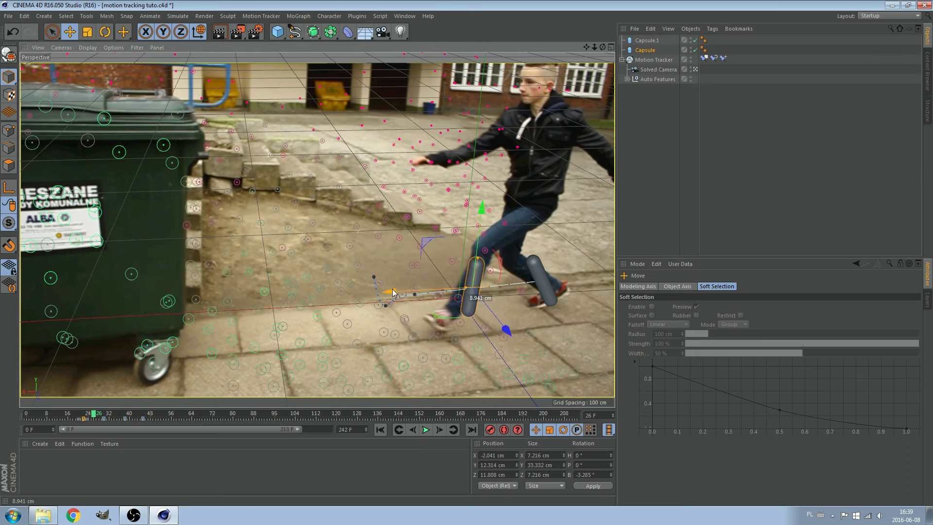
click(104, 34)
drag(437, 263, 443, 336)
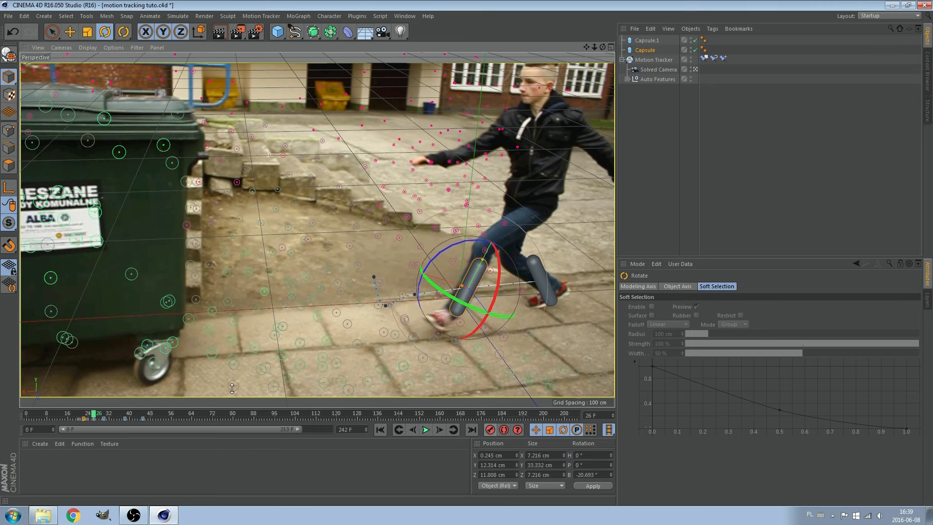
click(69, 31)
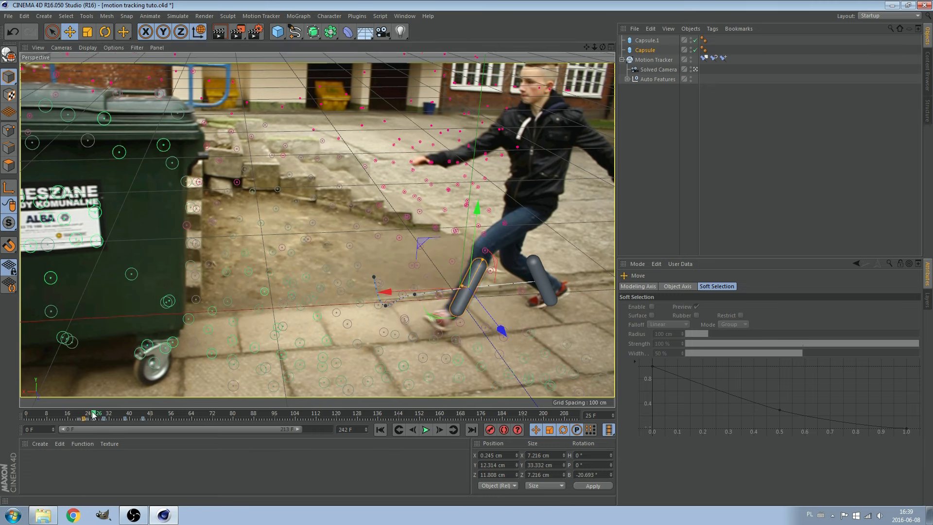
drag(94, 413, 86, 413)
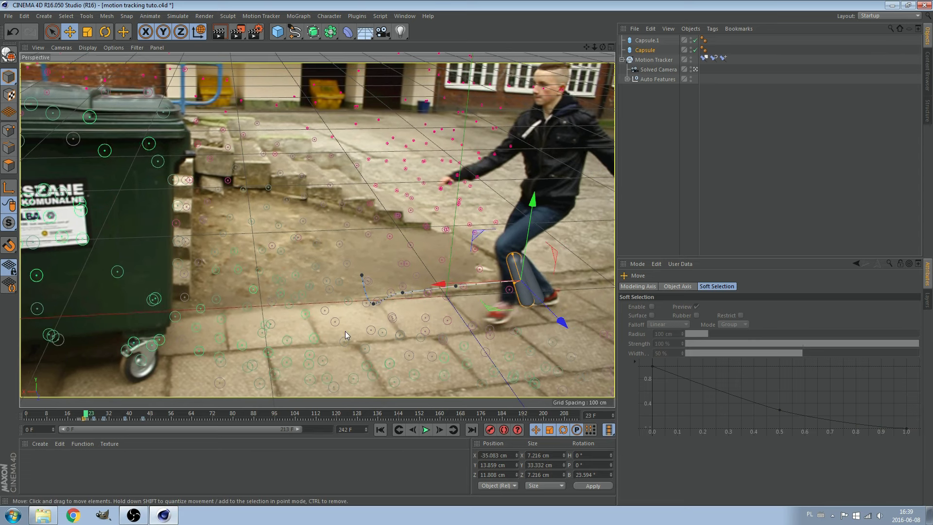
drag(443, 285, 430, 286)
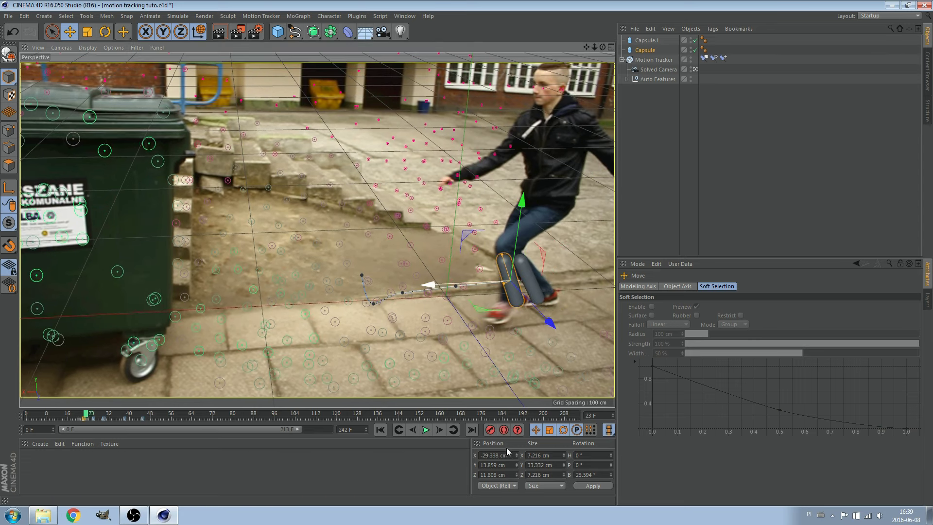
mouse_move(85, 415)
mouse_down()
mouse_move(144, 421)
mouse_move(73, 424)
mouse_up()
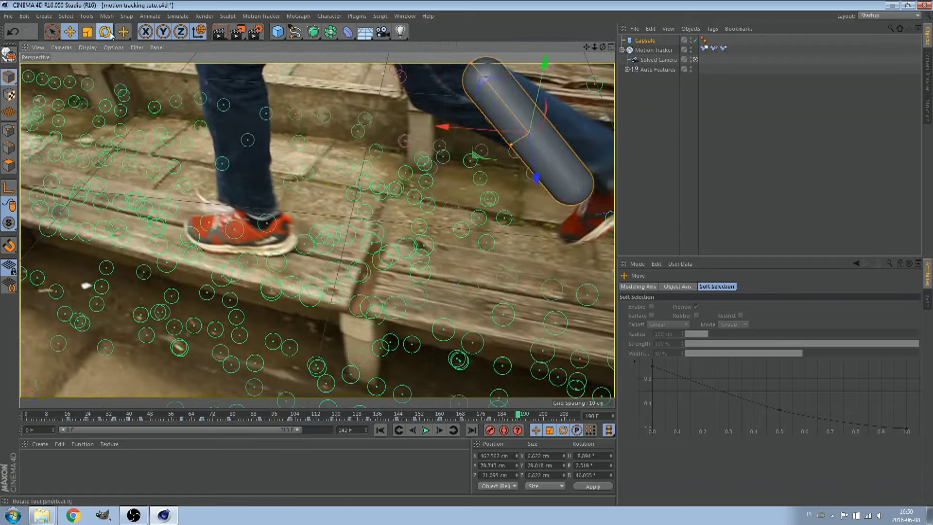
Step: Move and rotate the capsule onto the leg through the last frames of the footage
key(e)
mouse_move(531, 156)
mouse_down()
mouse_move(600, 155)
mouse_move(481, 97)
mouse_up()
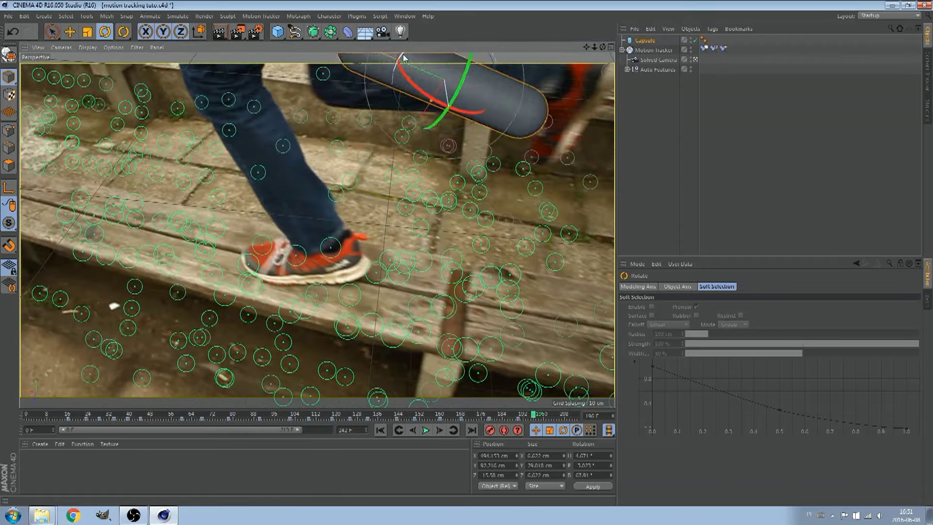
key(r)
key(r)
mouse_move(343, 62)
mouse_down()
mouse_move(520, 136)
mouse_move(189, 209)
mouse_up()
key(e)
drag(323, 177, 200, 194)
Step: Rewind to the start, adjust the capsule's tilt, and play the animation back to check it
key(F6)
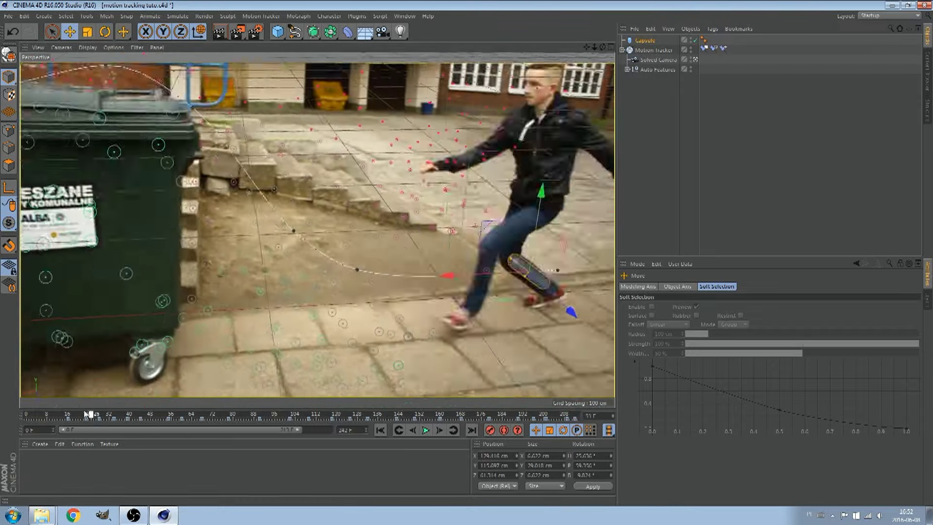
key(r)
drag(532, 223, 559, 243)
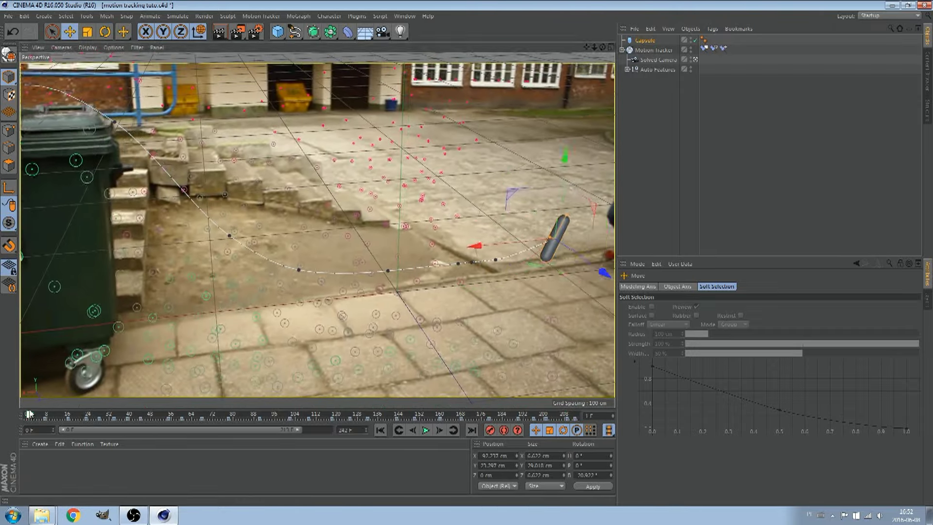
key(e)
drag(45, 415, 4, 419)
click(426, 430)
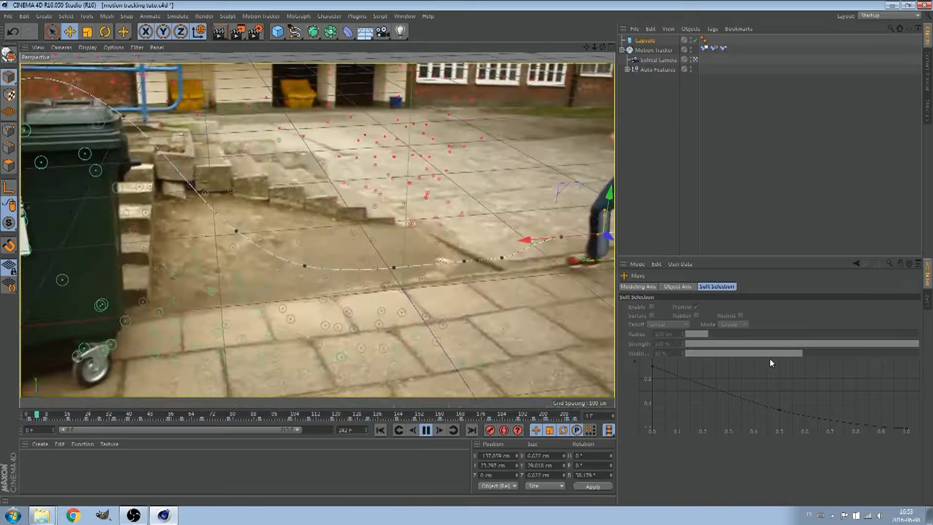
click(425, 431)
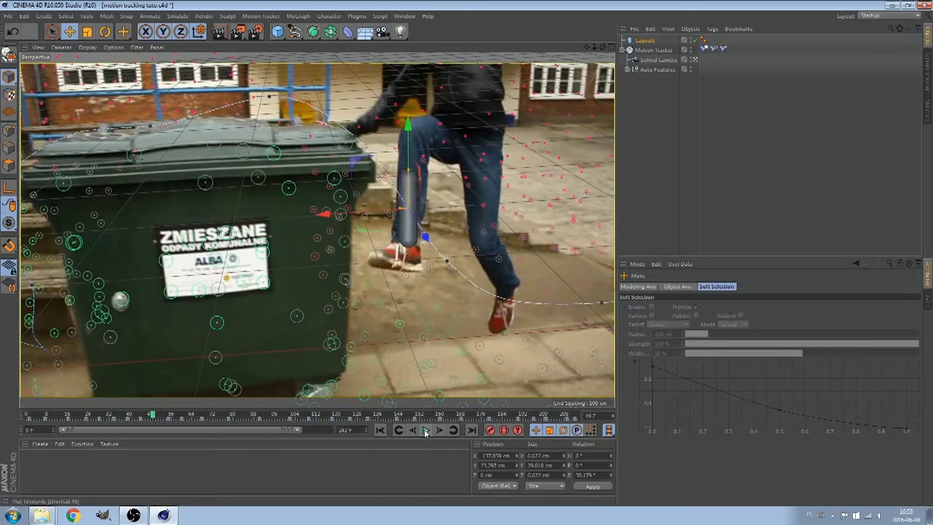
Step: Rewind to the first frame, add a second Capsule, and scale it down to about 15%
drag(147, 414, 18, 401)
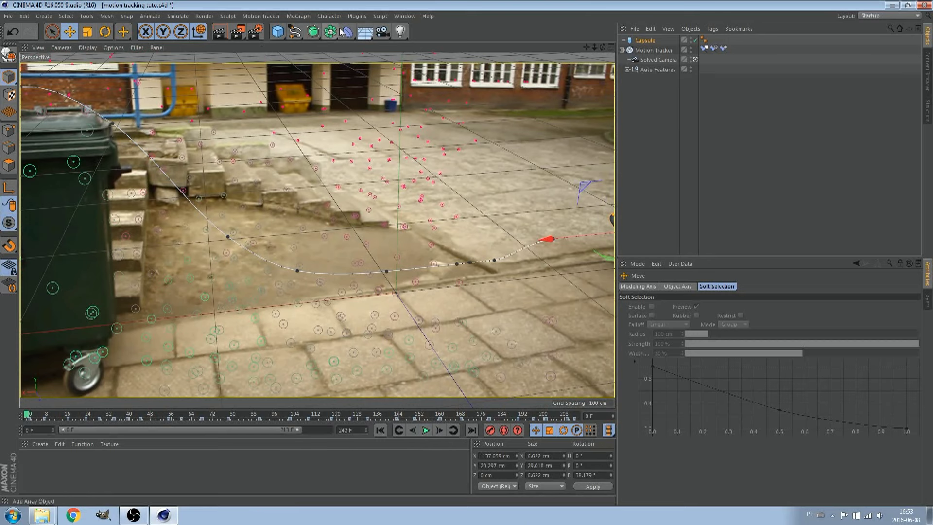
drag(284, 36, 370, 93)
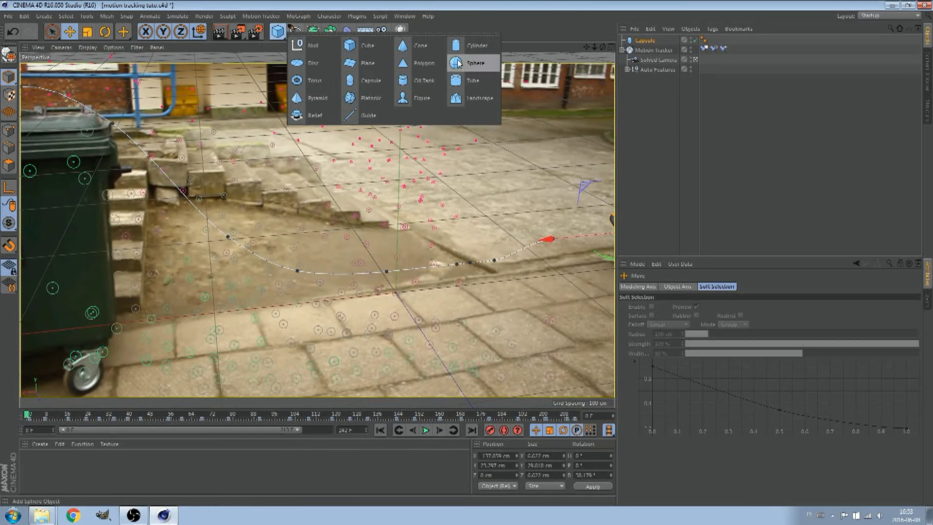
click(370, 92)
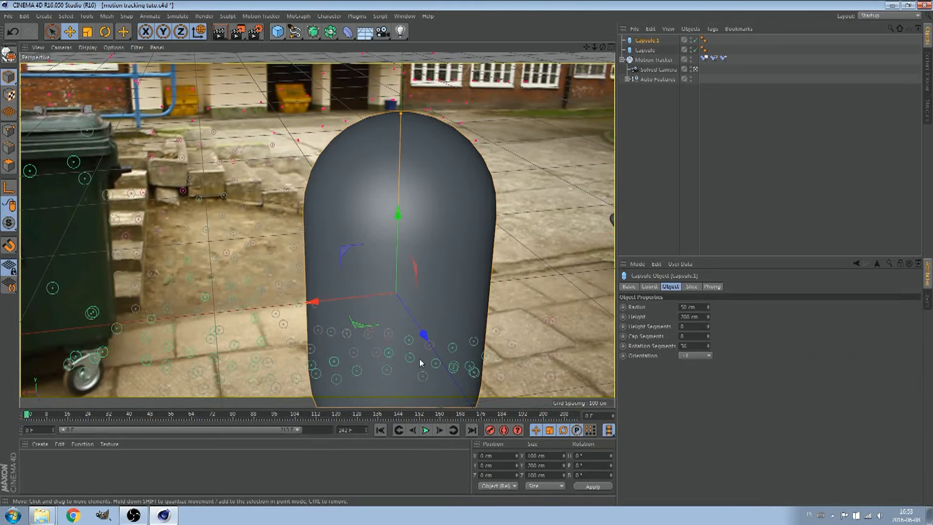
click(90, 35)
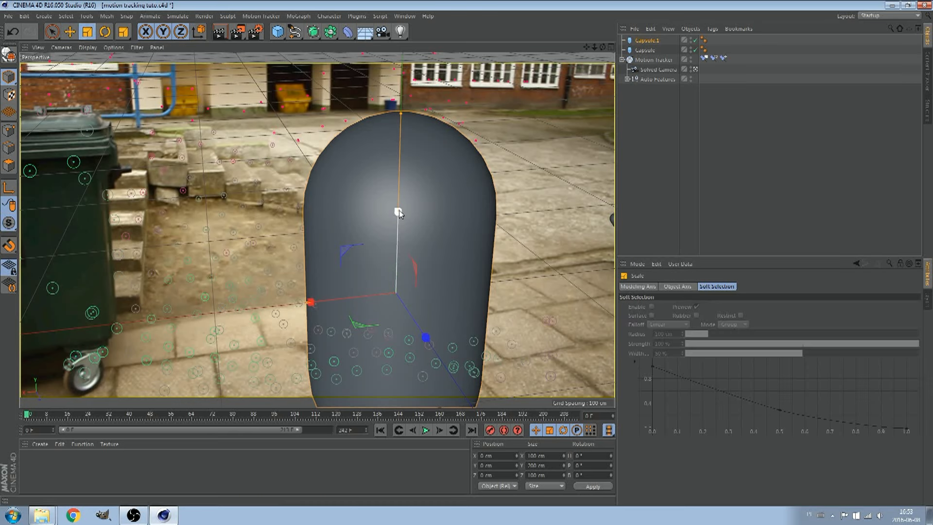
drag(399, 213, 401, 284)
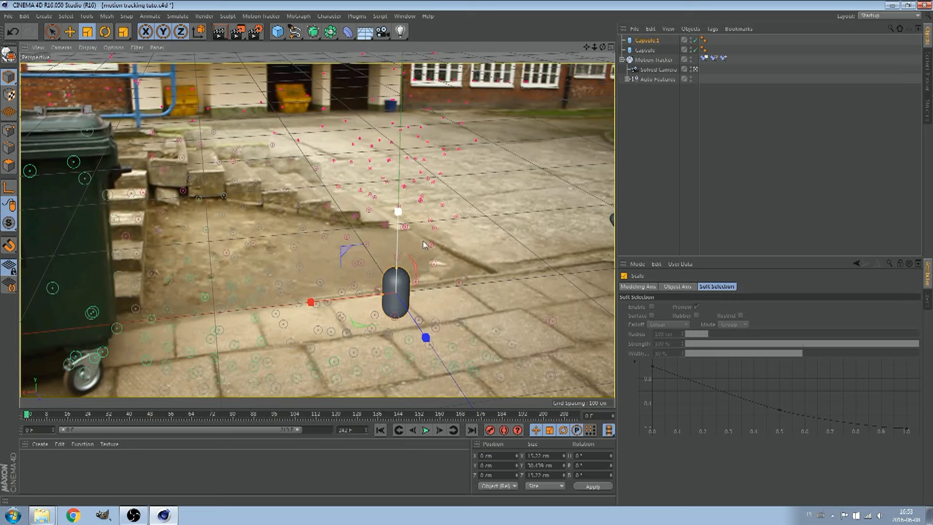
Step: Select Capsule.1 and set its radius to 3.3 cm and height to 30 cm
click(645, 51)
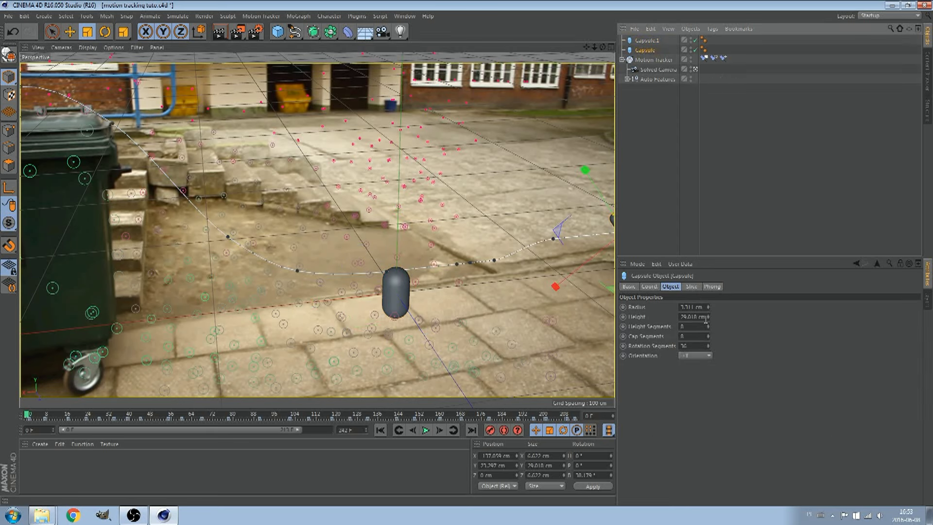
click(650, 41)
click(708, 319)
text(3000)
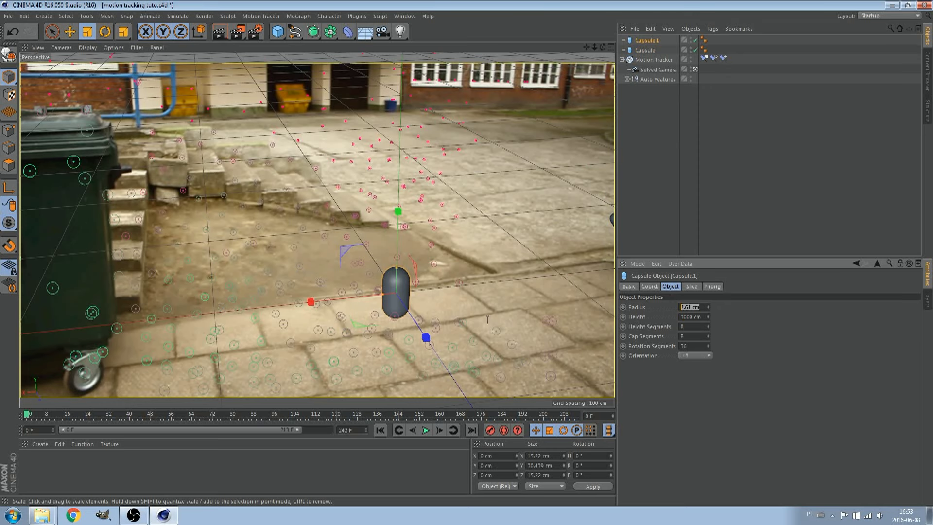
text(1.1)
click(708, 318)
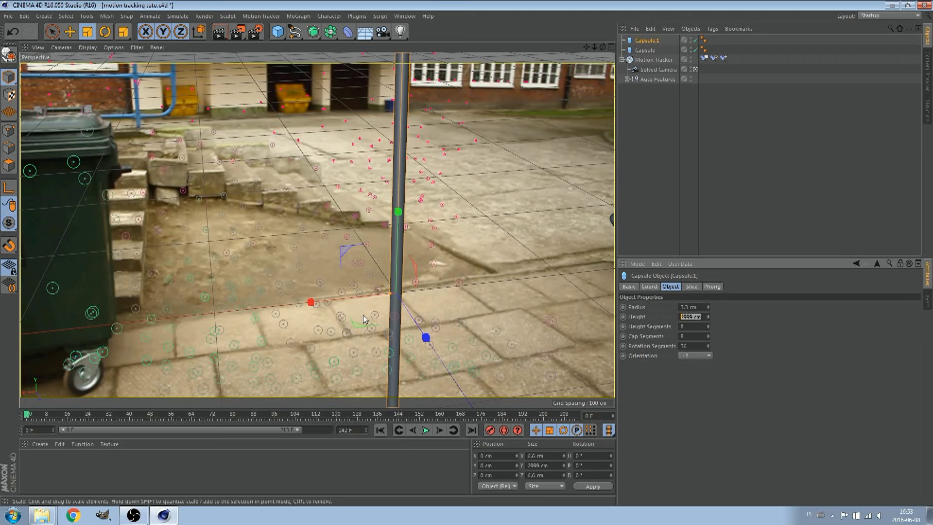
text(30)
key(Return)
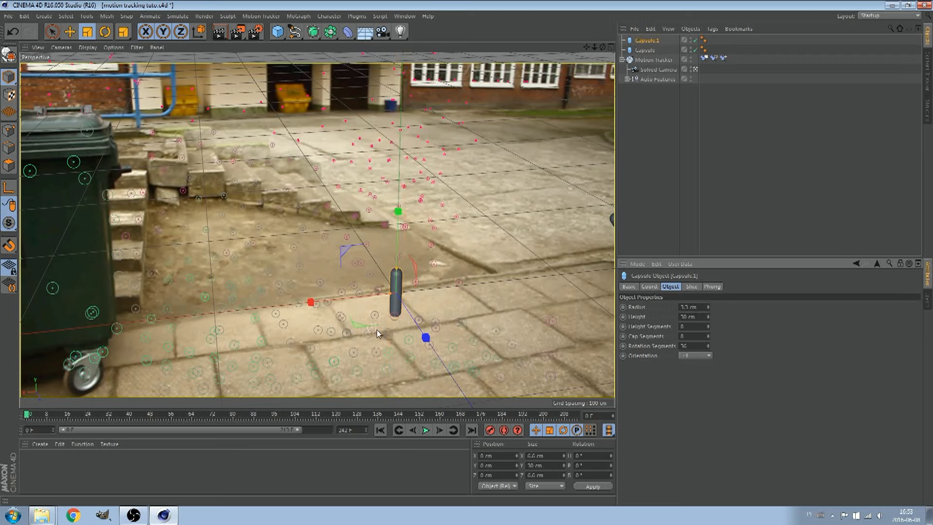
click(74, 32)
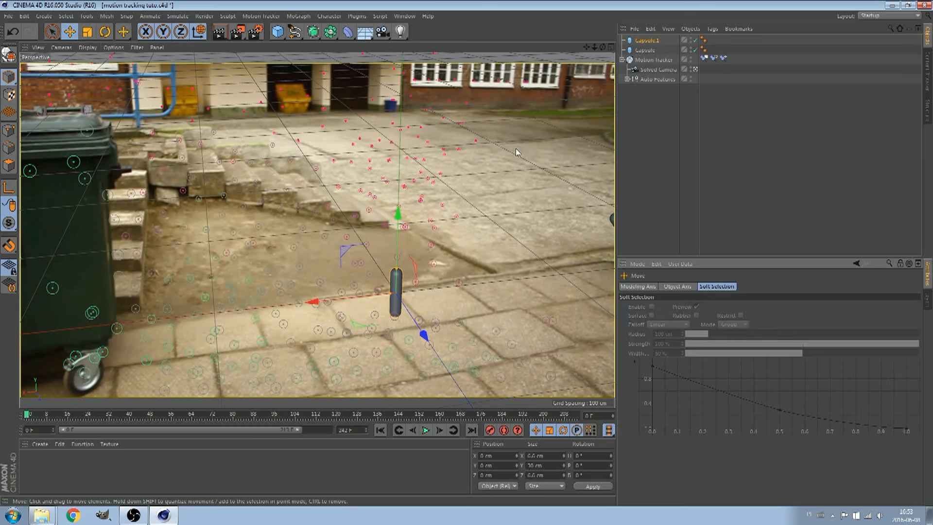
Step: Copy the capsules into Capsule.2 and Capsule.3, slide Capsule.2 back along Z, and save
ctrl+drag(422, 334, 591, 89)
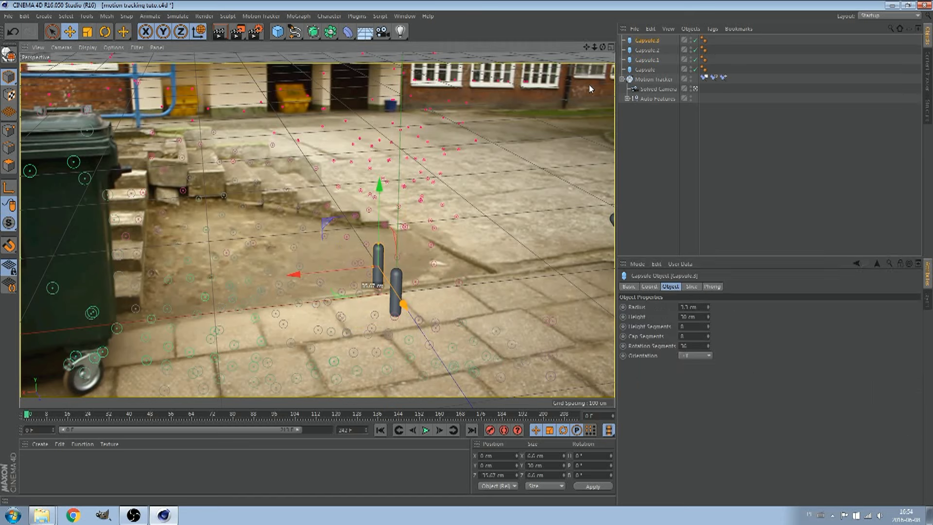
click(650, 50)
drag(425, 346, 384, 296)
click(10, 16)
click(45, 97)
Step: Fit Capsule.1 onto the walker's shin from the early frames through about frame 30
click(649, 59)
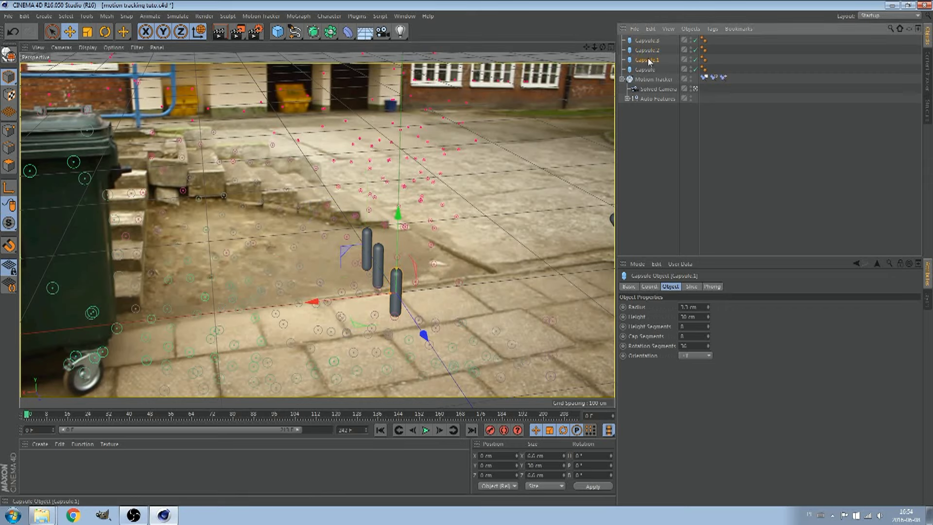
drag(28, 412, 94, 417)
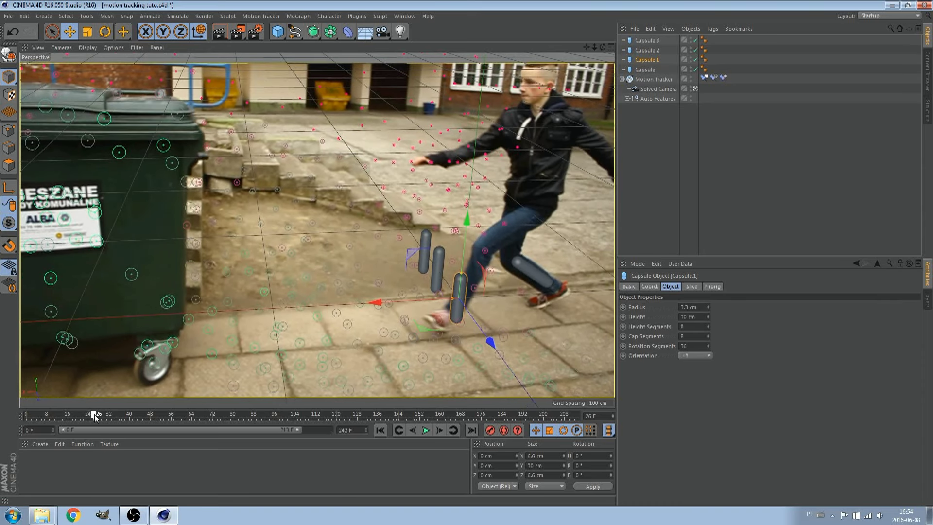
mouse_move(465, 224)
mouse_down()
mouse_move(500, 312)
mouse_move(517, 329)
mouse_up()
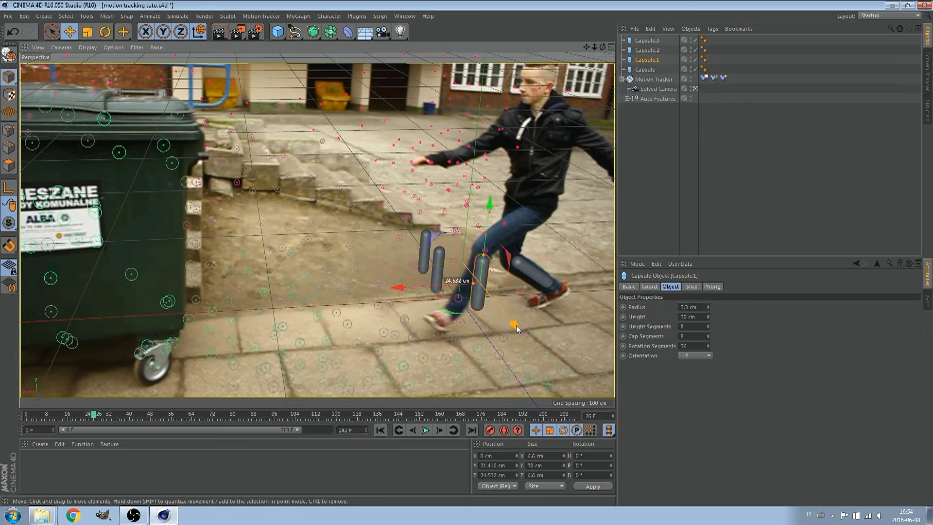
drag(419, 291, 407, 291)
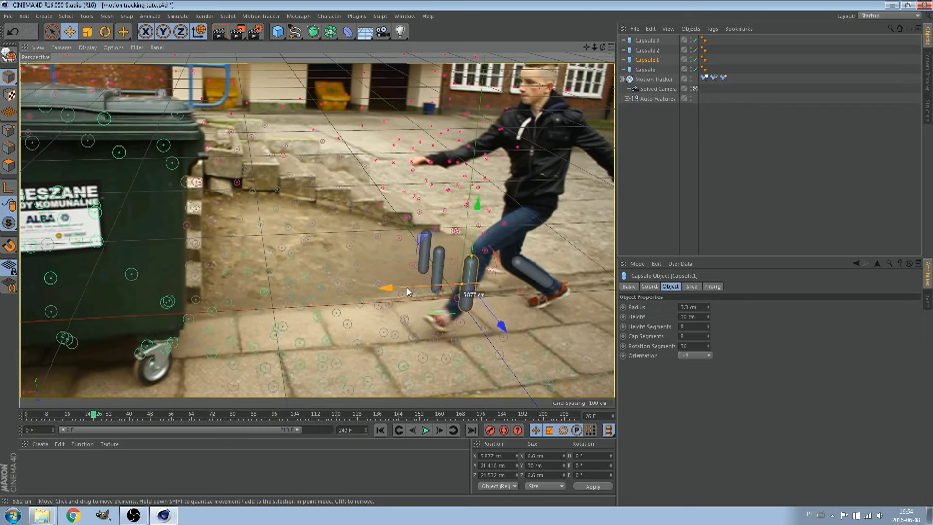
click(111, 34)
drag(450, 245, 470, 265)
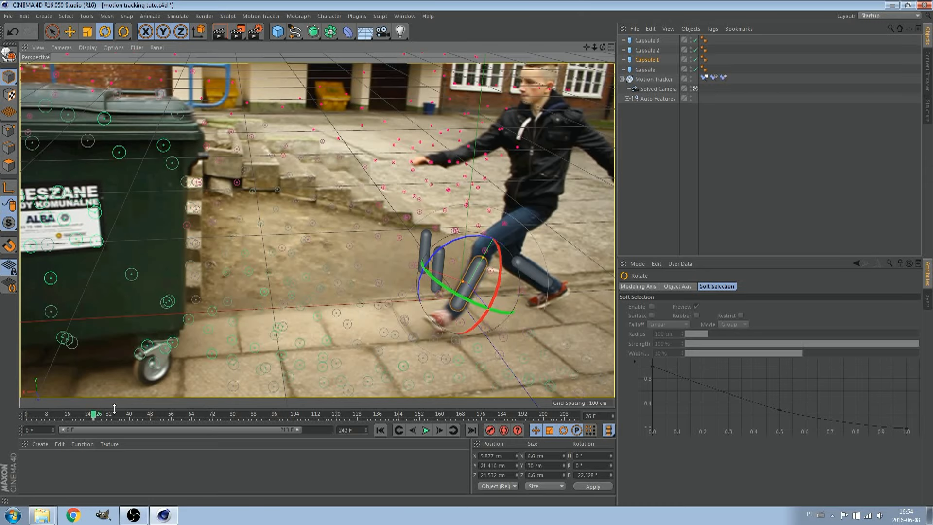
drag(99, 416, 108, 414)
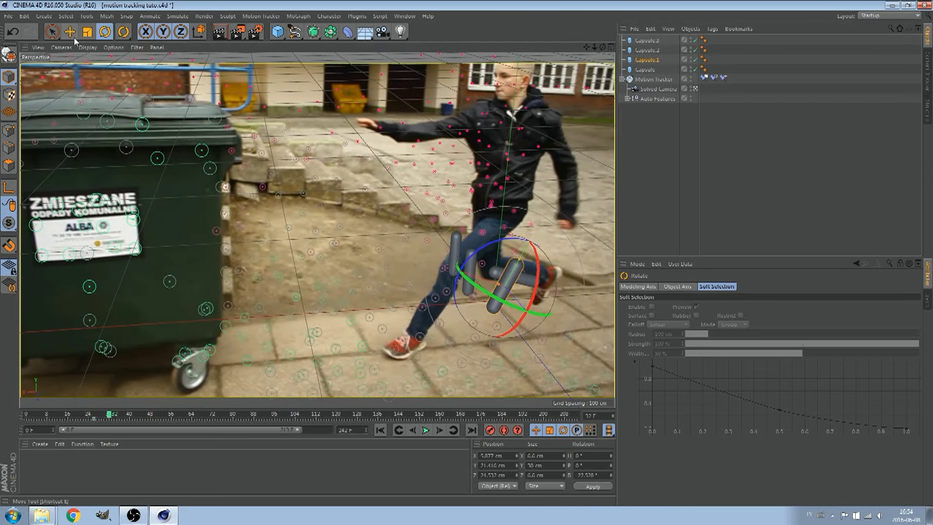
mouse_move(449, 294)
mouse_down()
mouse_move(371, 301)
mouse_move(425, 234)
mouse_up()
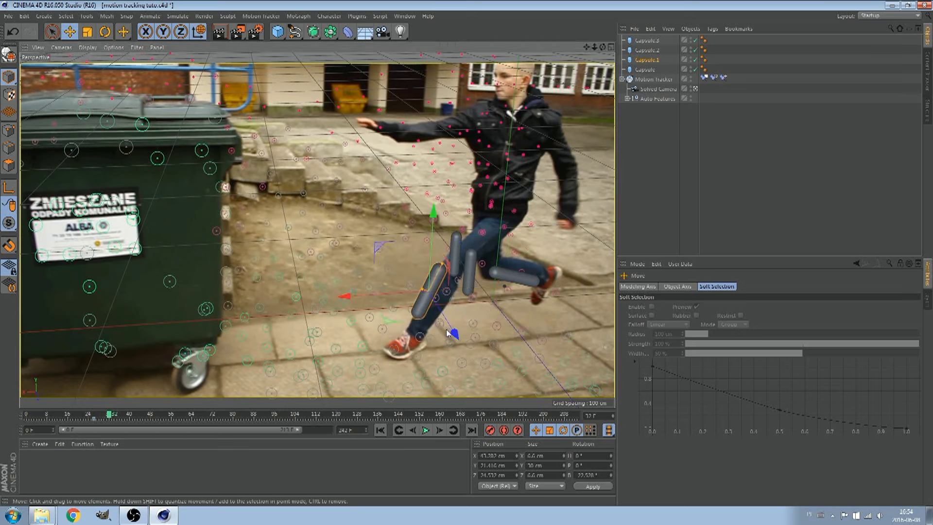
drag(451, 335, 454, 343)
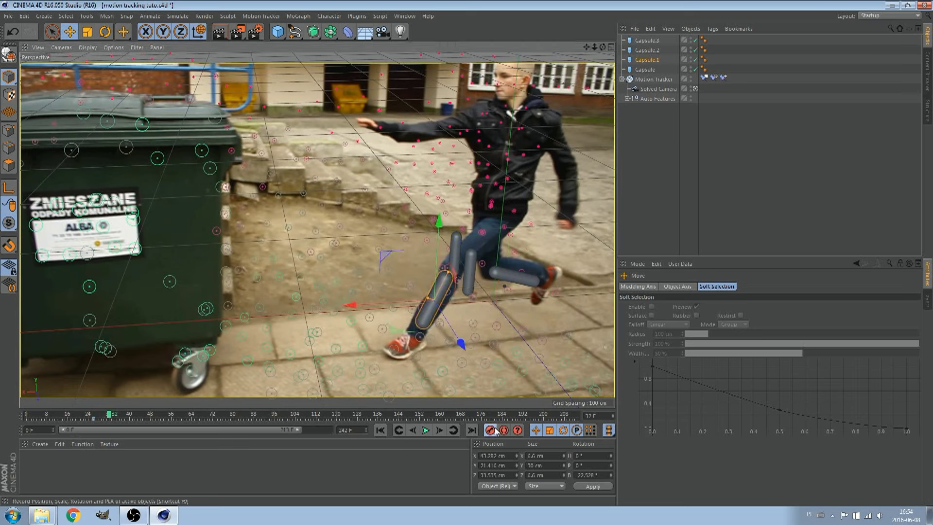
Step: Realign Capsule.1's tilt and position to the leg at frames 39 and 45
drag(113, 415, 127, 416)
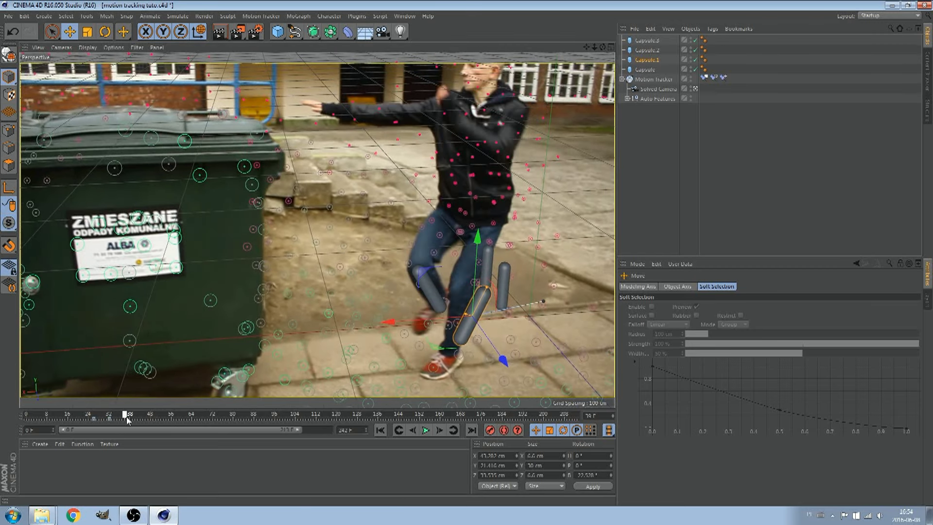
key(r)
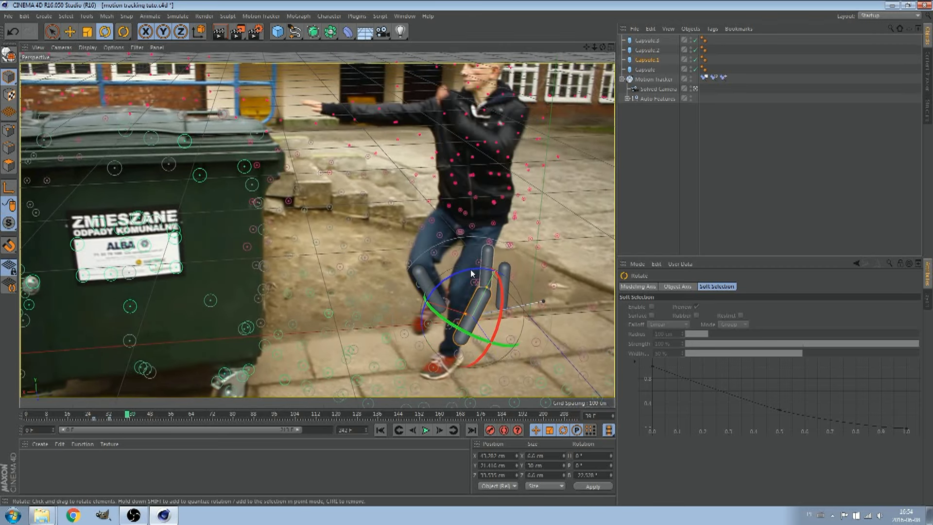
drag(465, 268, 455, 276)
click(71, 33)
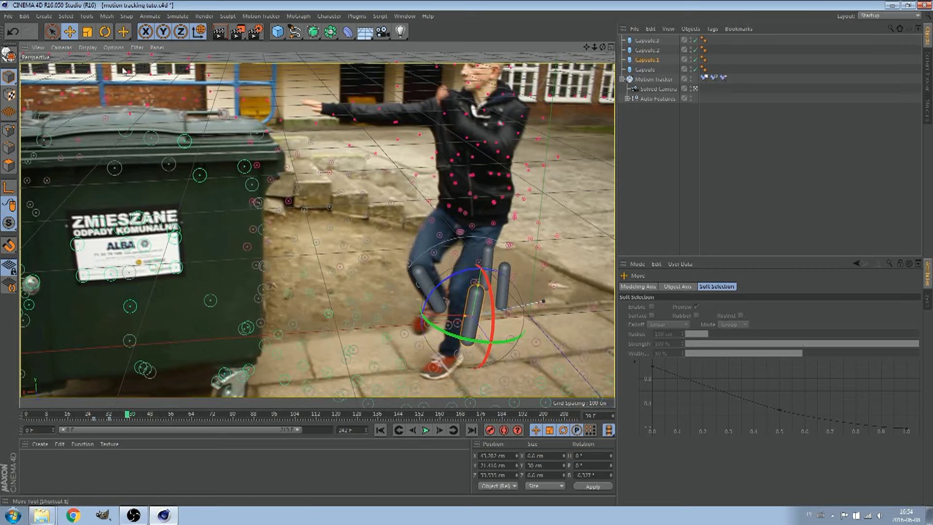
drag(430, 321, 414, 321)
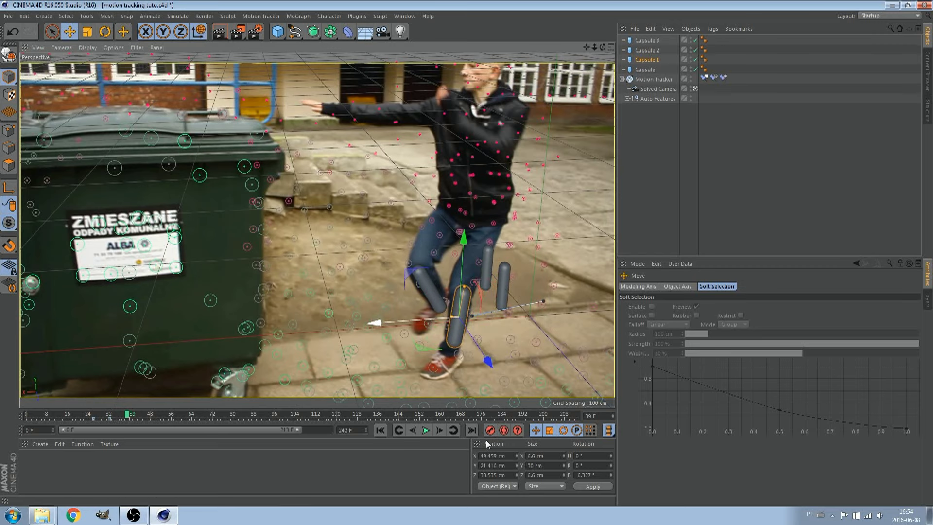
drag(125, 417, 143, 419)
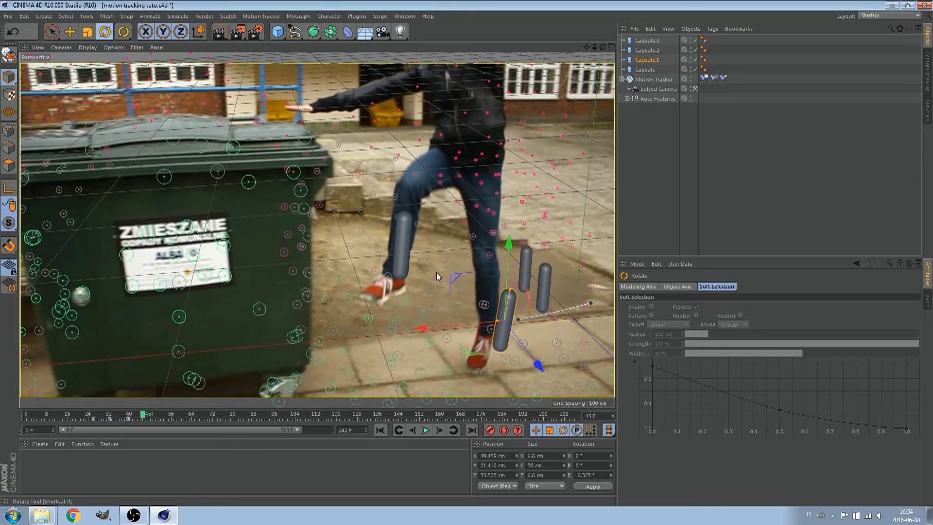
drag(481, 290, 471, 294)
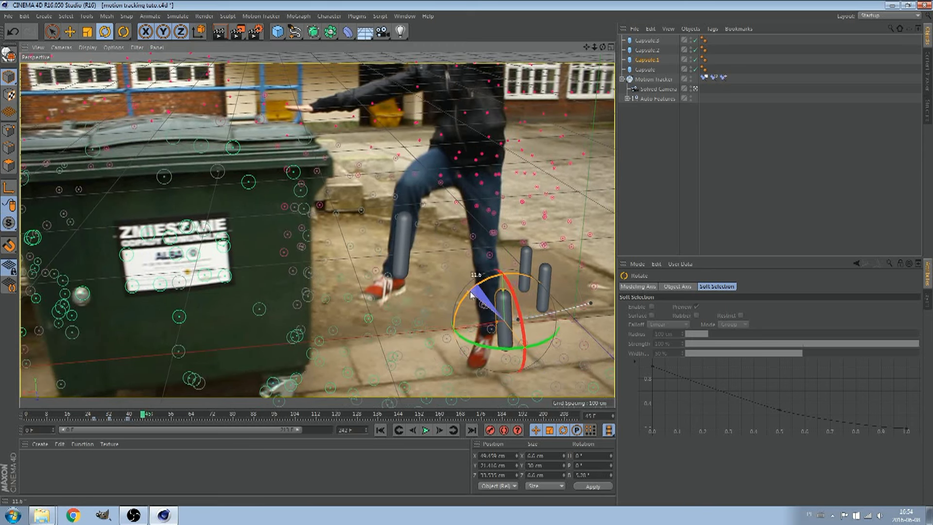
key(e)
drag(511, 252, 435, 309)
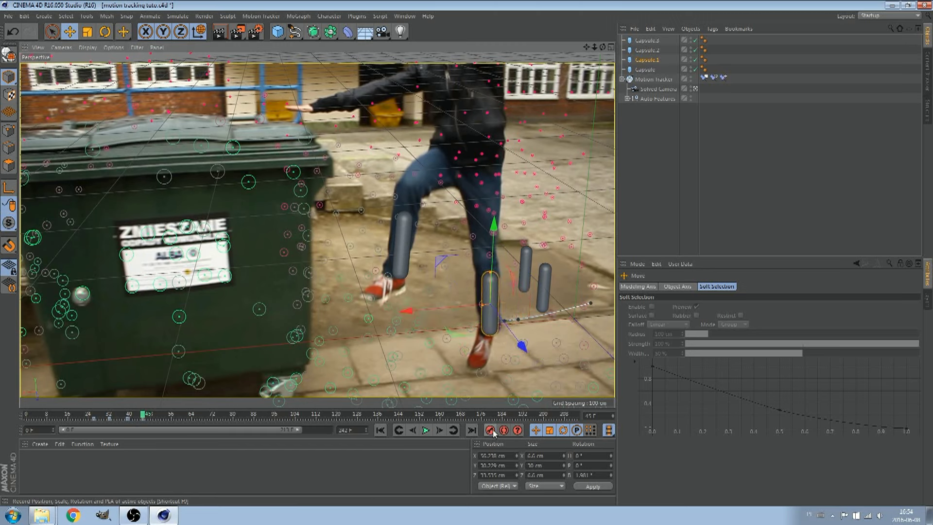
Step: At frame 52, raise Capsule.1 to the lifted leg and tilt it to match
drag(143, 422, 161, 418)
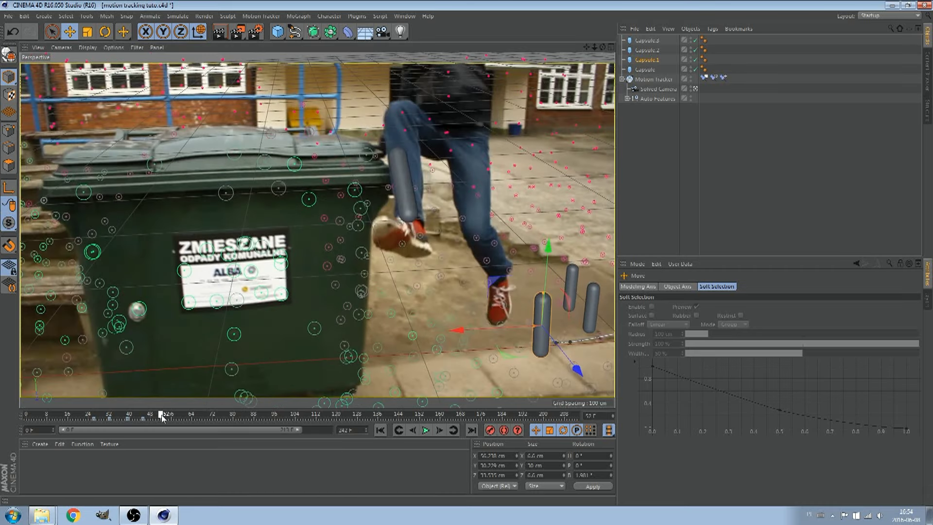
drag(555, 256, 548, 187)
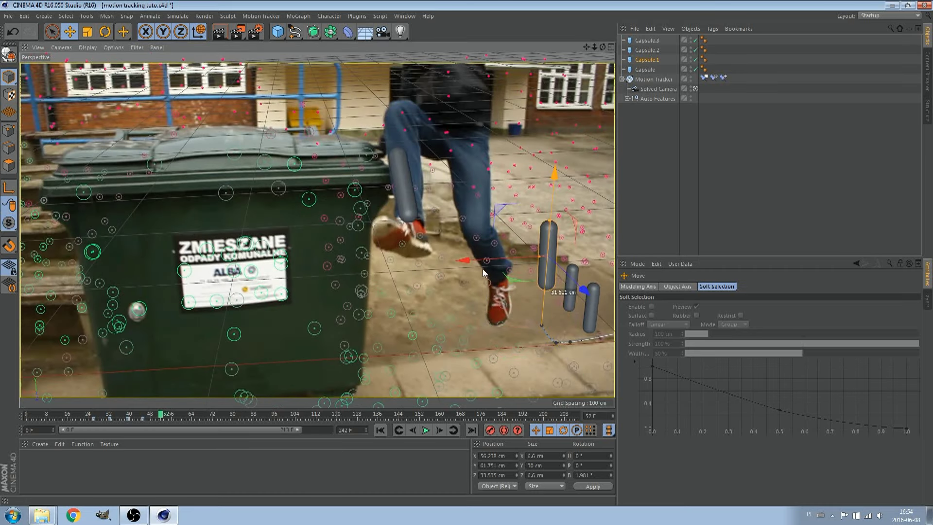
drag(480, 264, 424, 256)
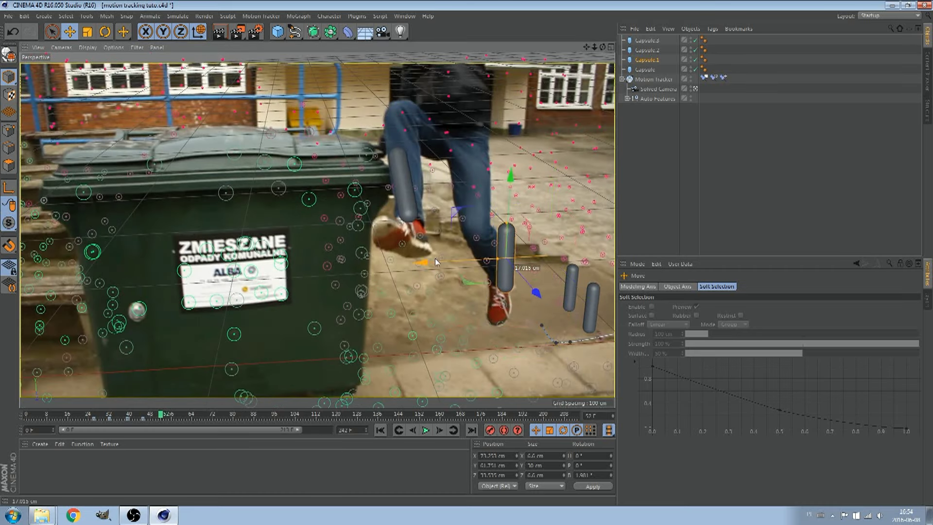
click(106, 33)
drag(479, 224, 490, 233)
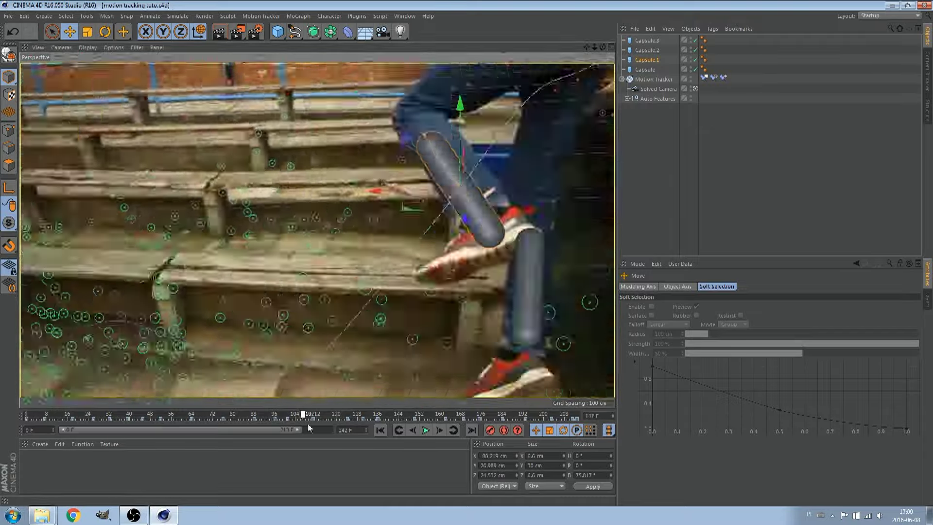
Step: Play back to check Capsule.1's motion, save the scene, and select all four capsules
click(425, 430)
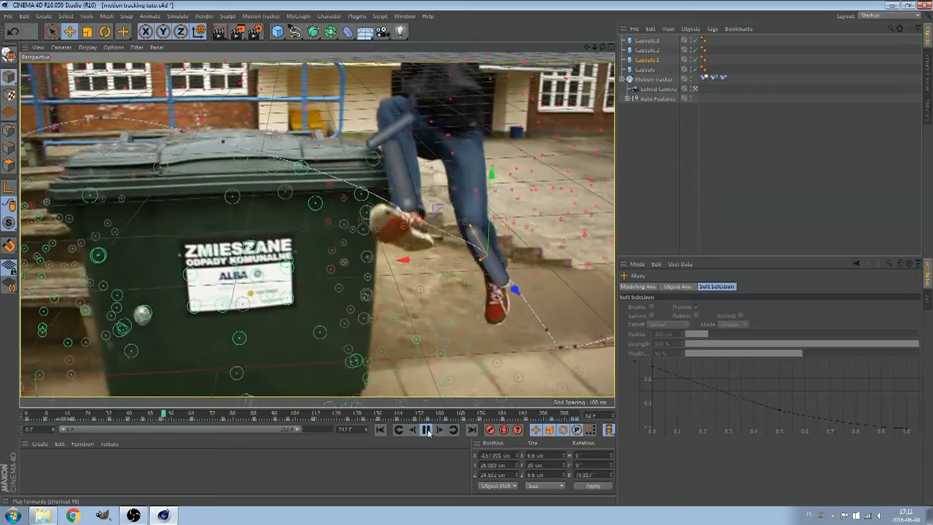
key(F8)
click(8, 16)
click(22, 92)
drag(729, 36, 680, 71)
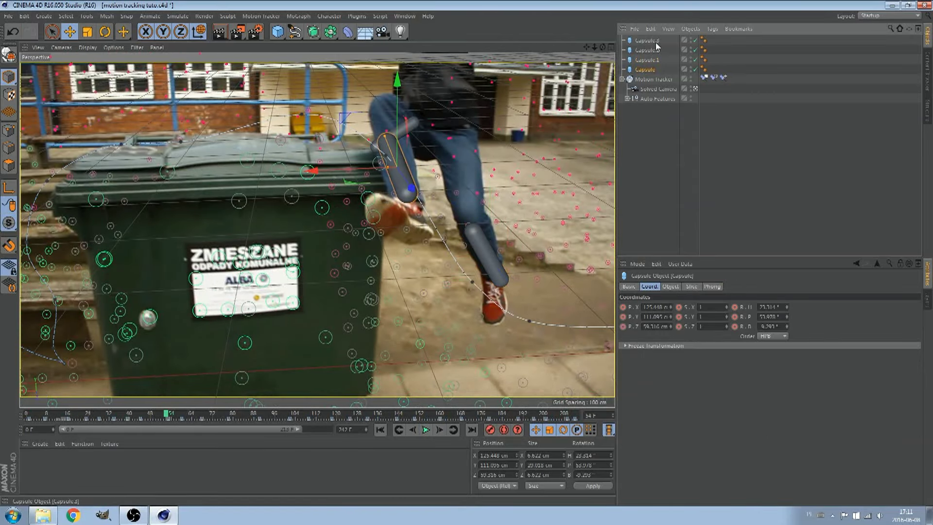
Step: Switch to the Default Camera and orbit around to inspect the capsules' motion paths
click(695, 89)
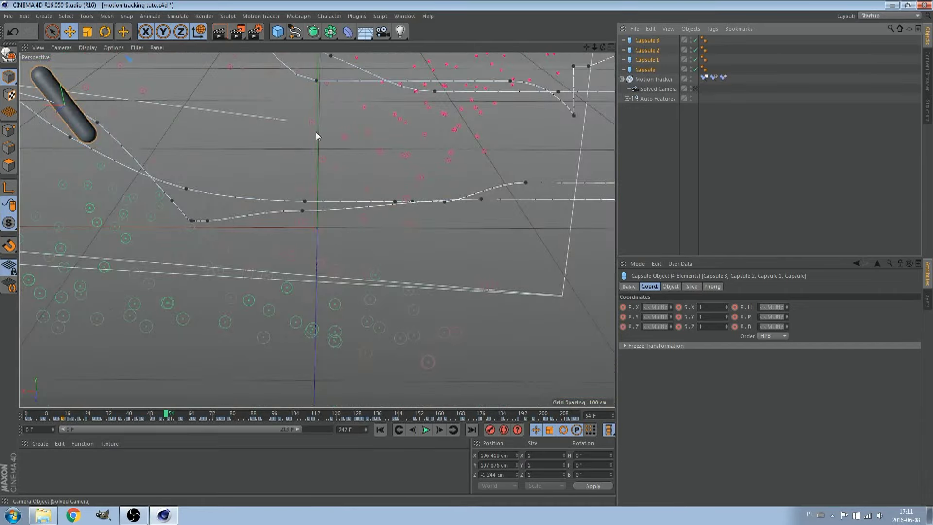
scroll(317, 136, down, 3)
scroll(488, 132, down, 3)
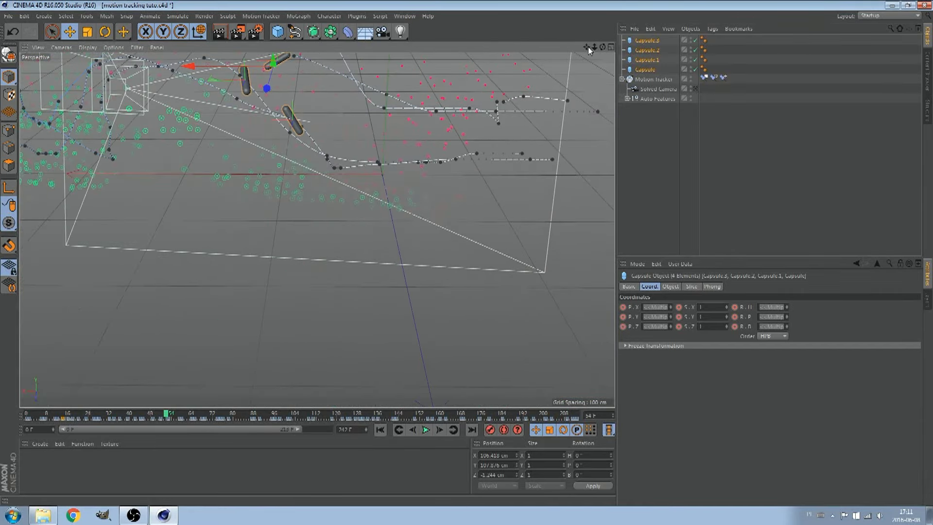
mouse_move(588, 47)
mouse_down()
mouse_move(559, 78)
mouse_move(573, 58)
mouse_up()
alt+drag(317, 230, 317, 229)
click(653, 60)
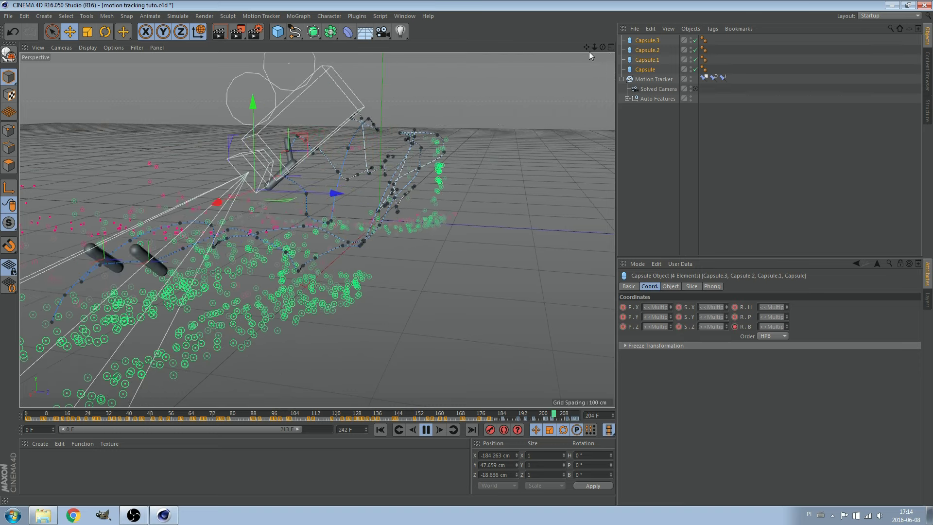
drag(587, 48, 316, 230)
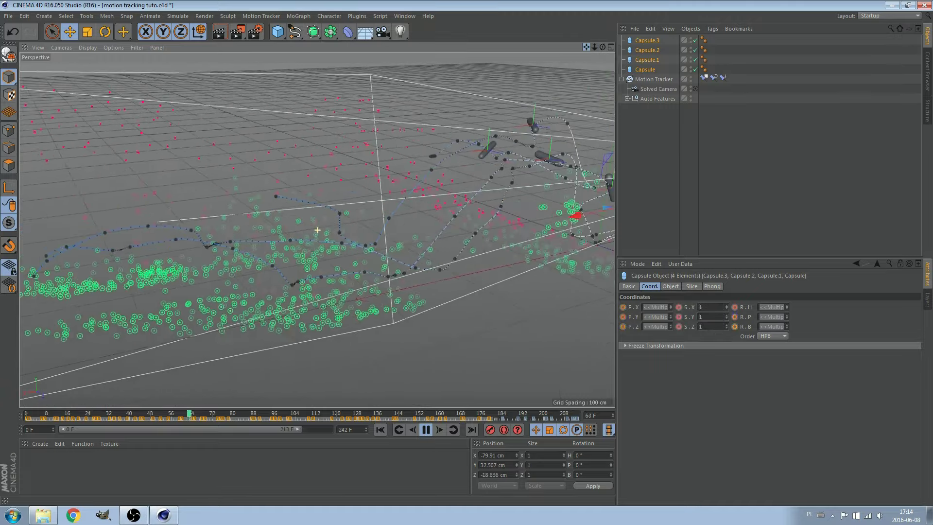
drag(594, 43, 449, 121)
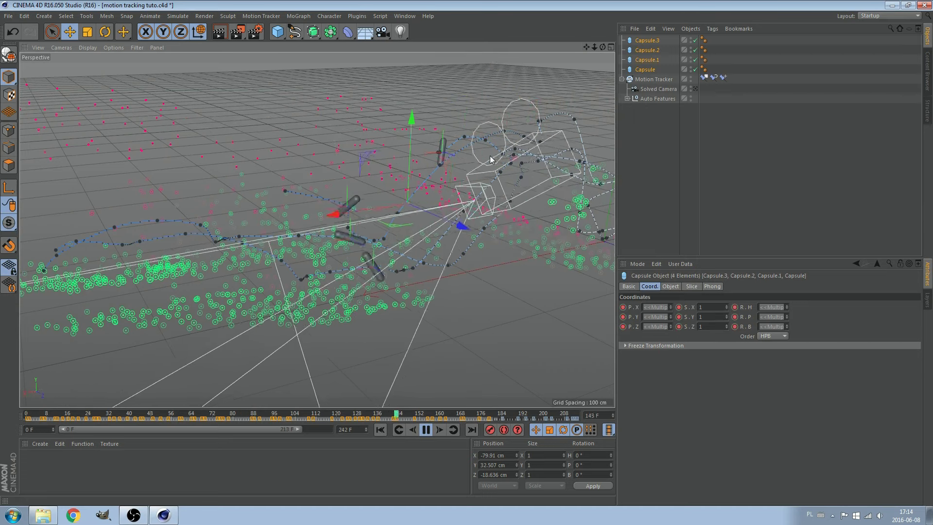
Step: Stop playback, return to frame 0, and save the scene
click(426, 430)
click(394, 431)
click(8, 16)
click(19, 96)
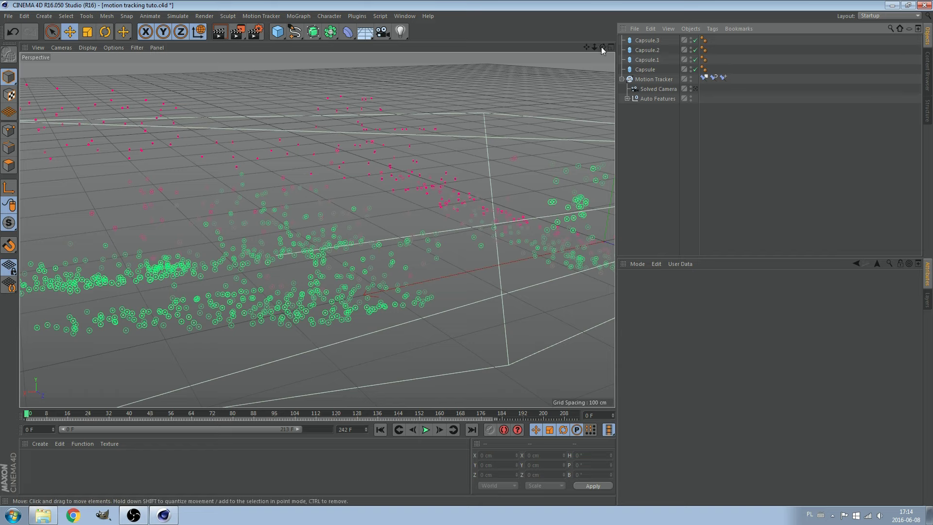
Step: Create a TurbulenceFD Container at the origin and orbit to see it among the capsules
drag(602, 47, 493, 49)
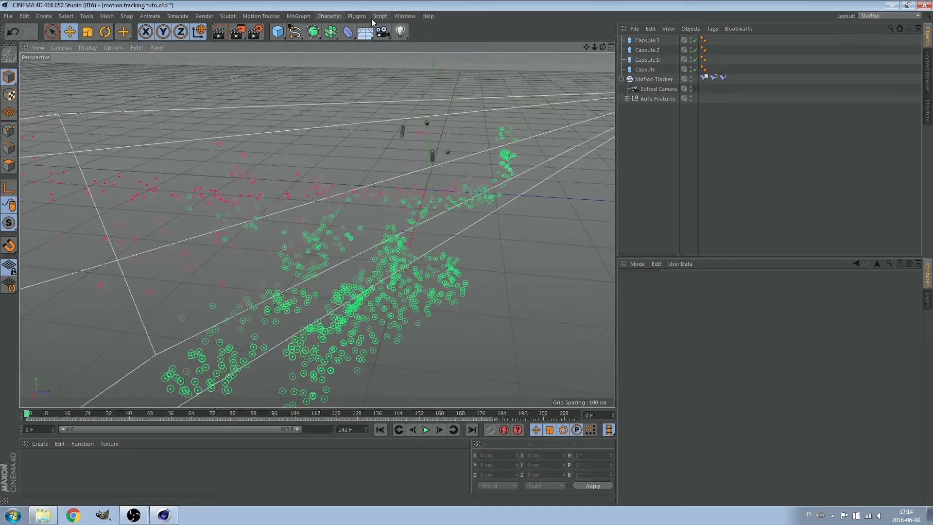
click(359, 16)
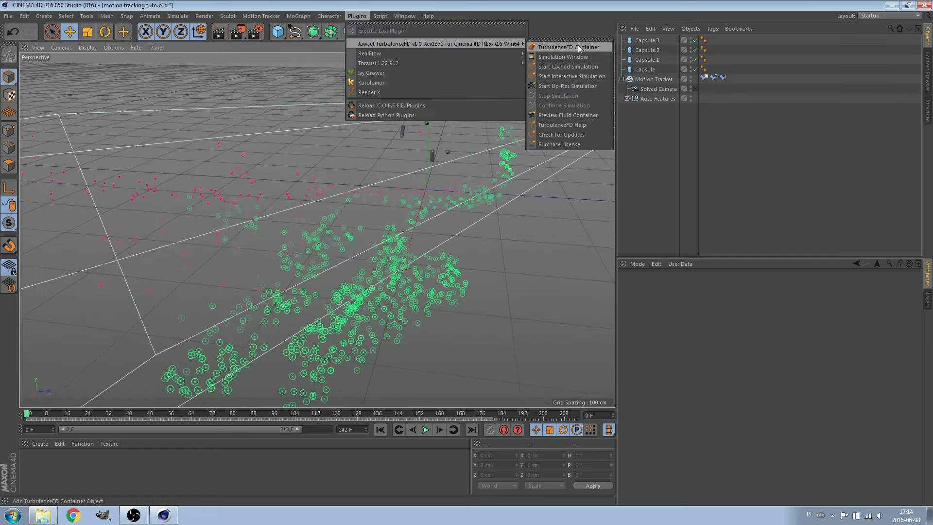
click(582, 47)
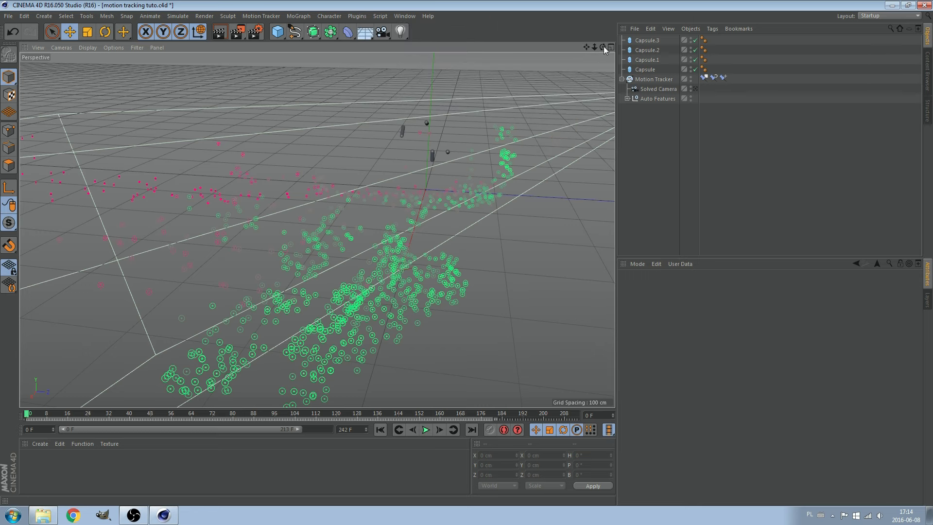
drag(603, 47, 559, 69)
alt+drag(317, 230, 492, 176)
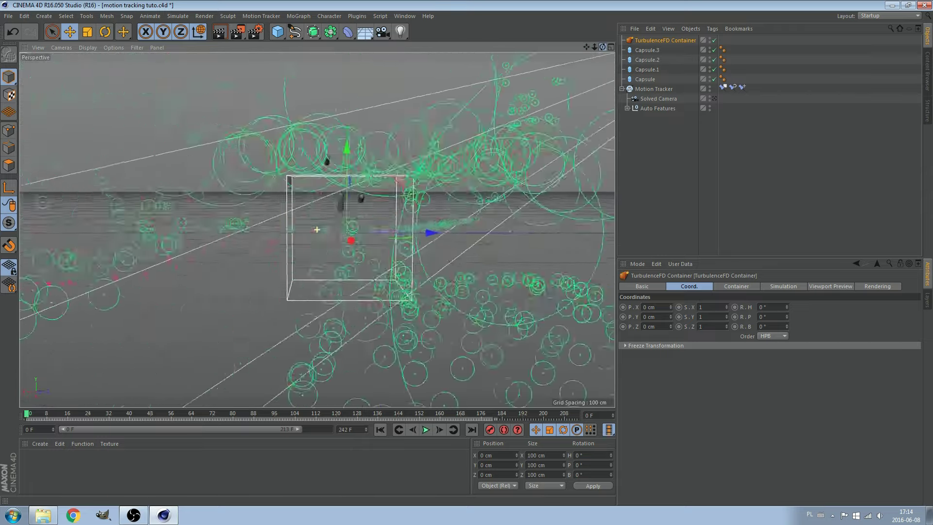
Step: Move the fluid container back in depth and set its height to 38.167 cm
drag(436, 230, 413, 233)
mouse_move(339, 147)
mouse_down()
mouse_move(326, 98)
mouse_move(327, 108)
mouse_up()
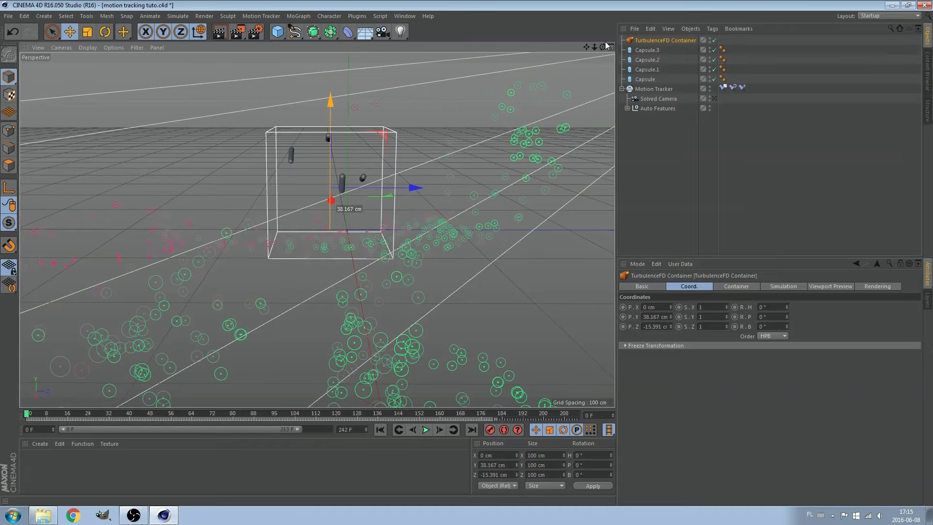
drag(603, 47, 536, 62)
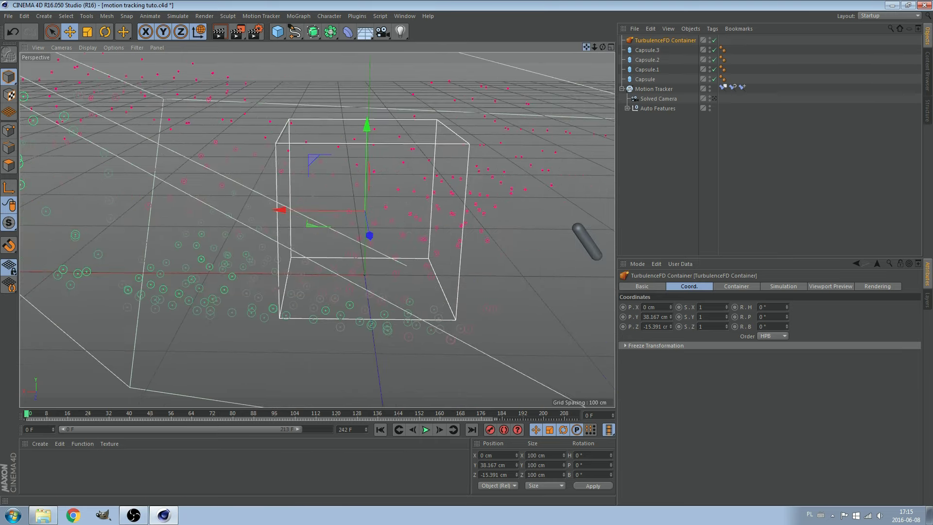
drag(603, 47, 624, 91)
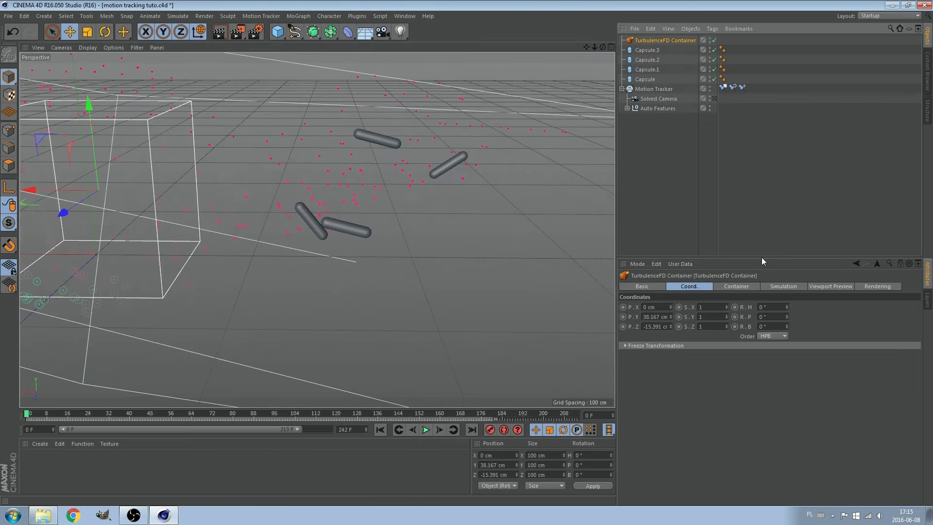
Step: Widen the container grid to 231.8 cm along X and slide it to X −104.085 cm
click(738, 286)
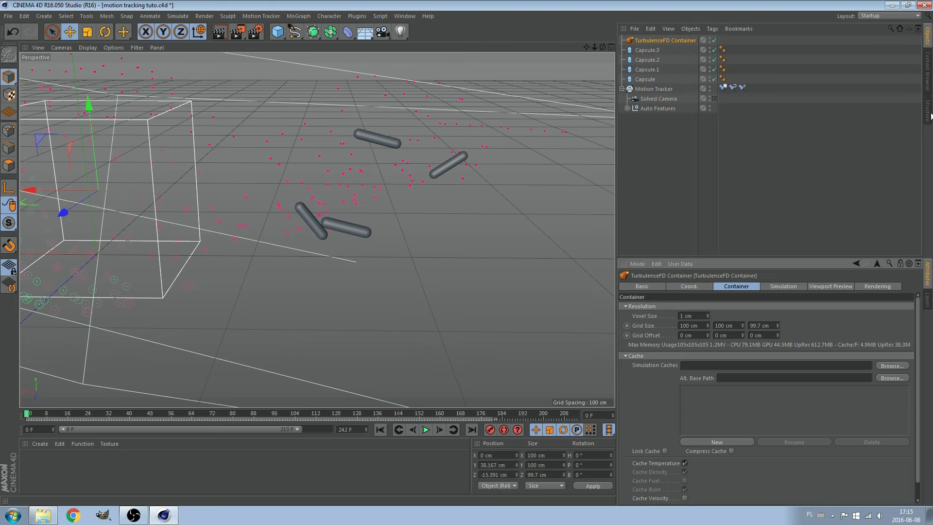
drag(708, 326, 741, 321)
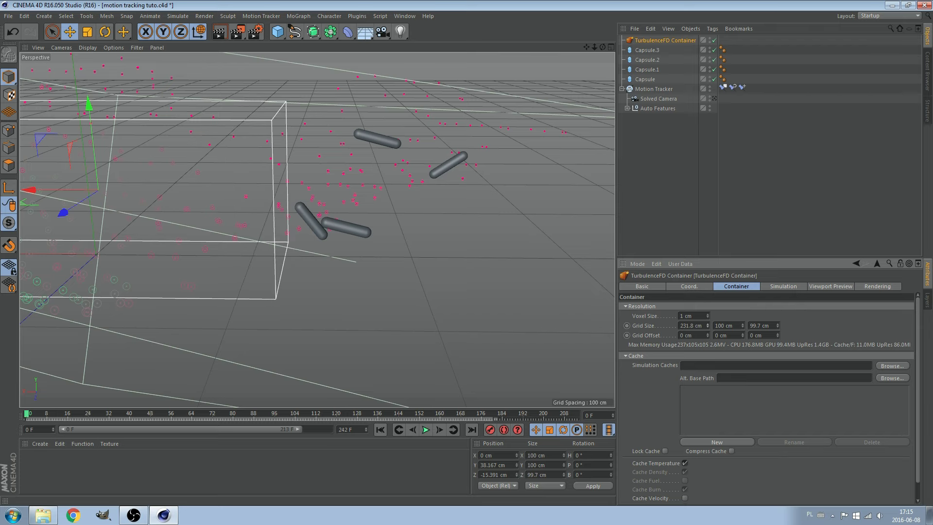
drag(601, 46, 595, 48)
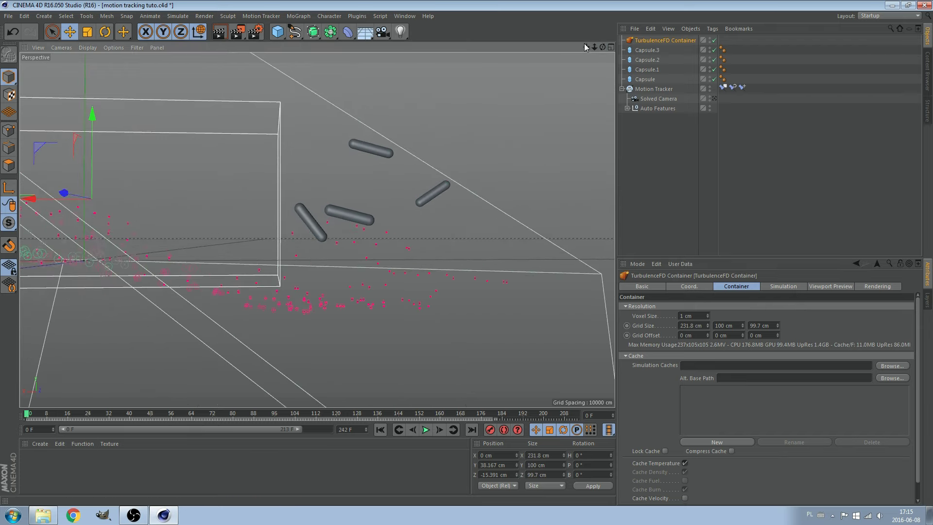
drag(596, 47, 296, 247)
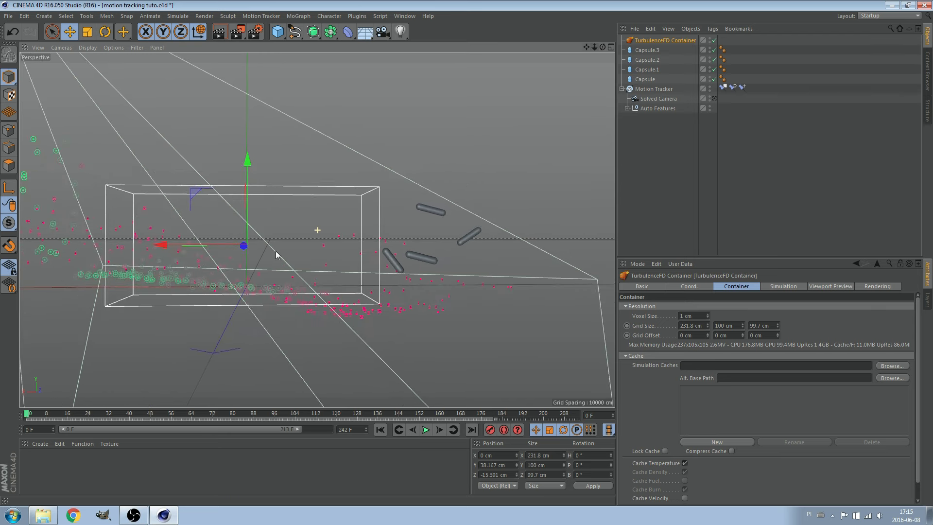
drag(177, 246, 284, 243)
drag(28, 416, 68, 416)
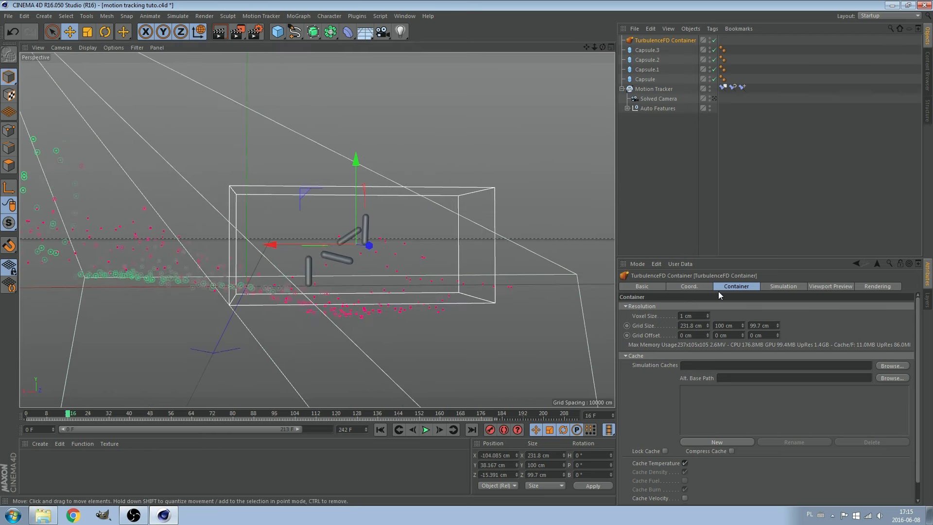
click(743, 325)
Step: Deepen the container grid to 149.8 cm and nudge the container to Z −19.31 cm
drag(743, 326, 745, 325)
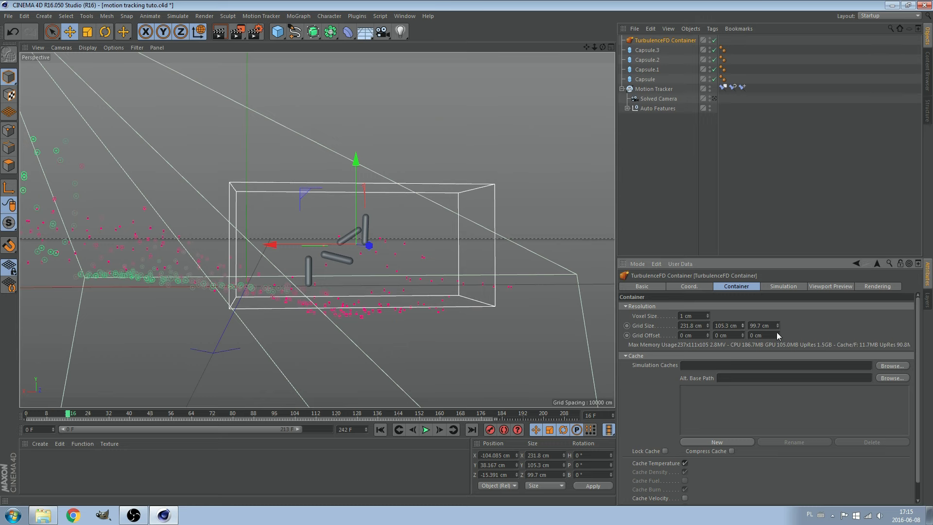
drag(604, 46, 618, 103)
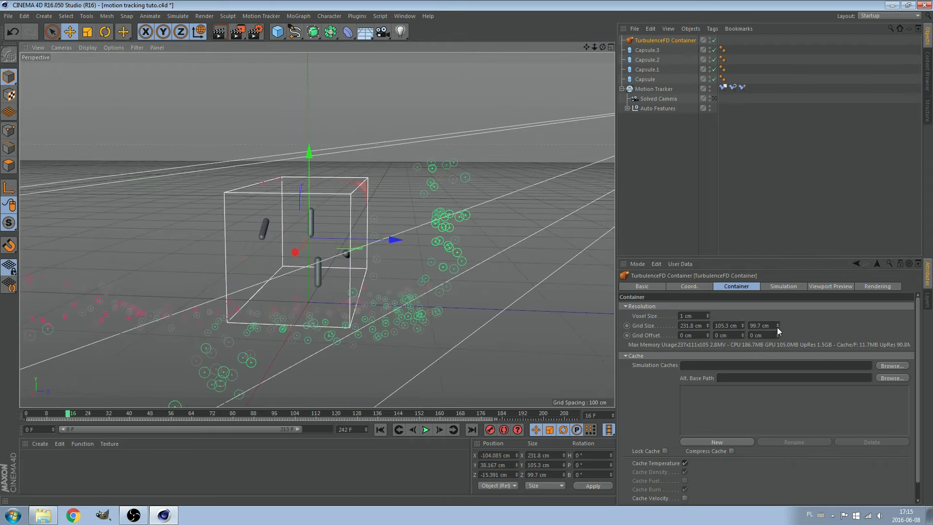
drag(777, 328, 728, 180)
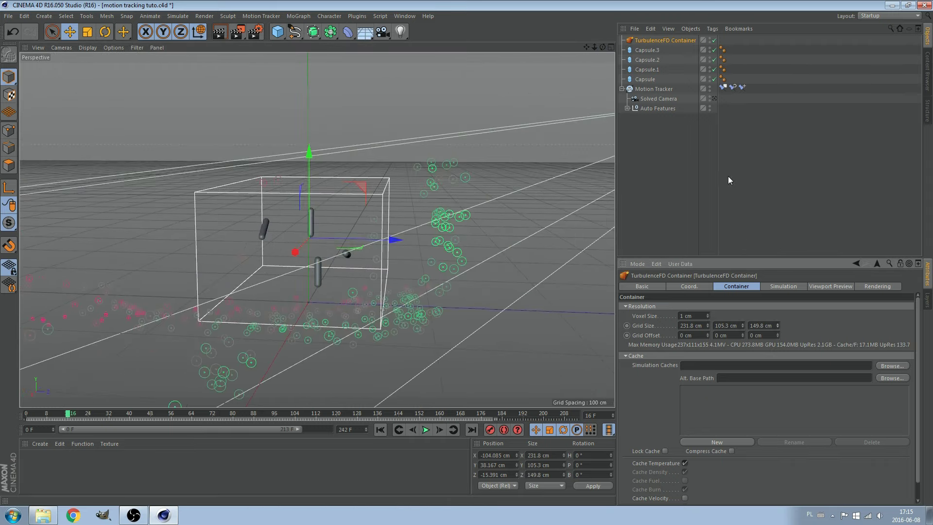
mouse_move(594, 49)
mouse_down()
mouse_move(605, 45)
mouse_move(507, 174)
mouse_up()
drag(445, 241, 440, 241)
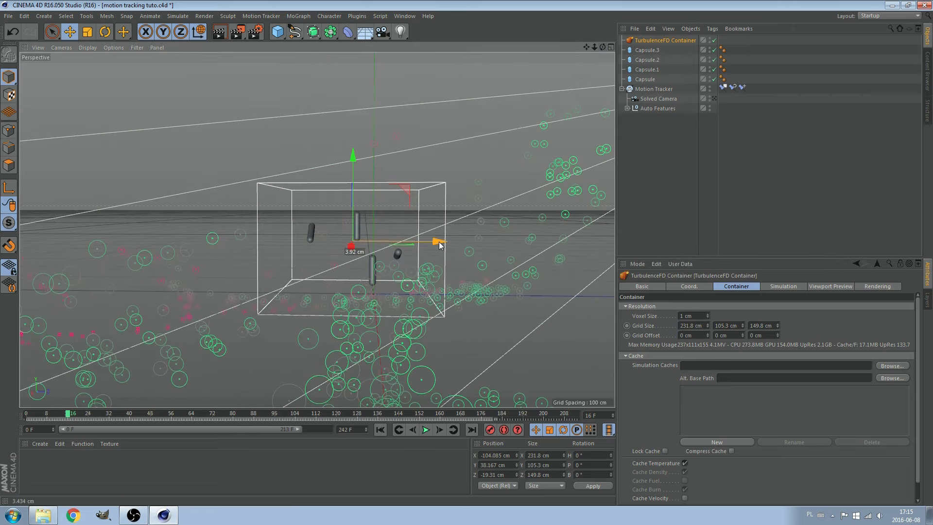
Step: Check the capsules at frame 41, enlarge the grid height, and raise the container to 55.588 cm
drag(68, 414, 133, 425)
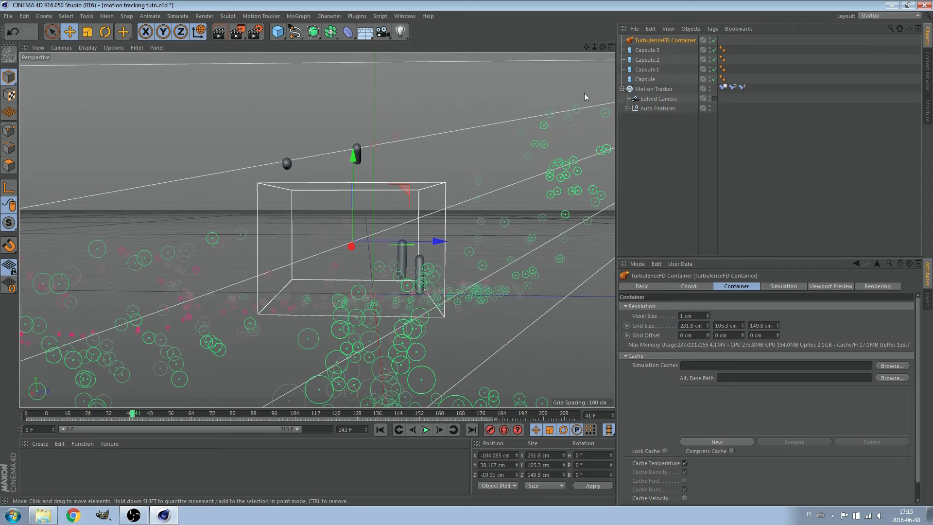
drag(602, 48, 787, 273)
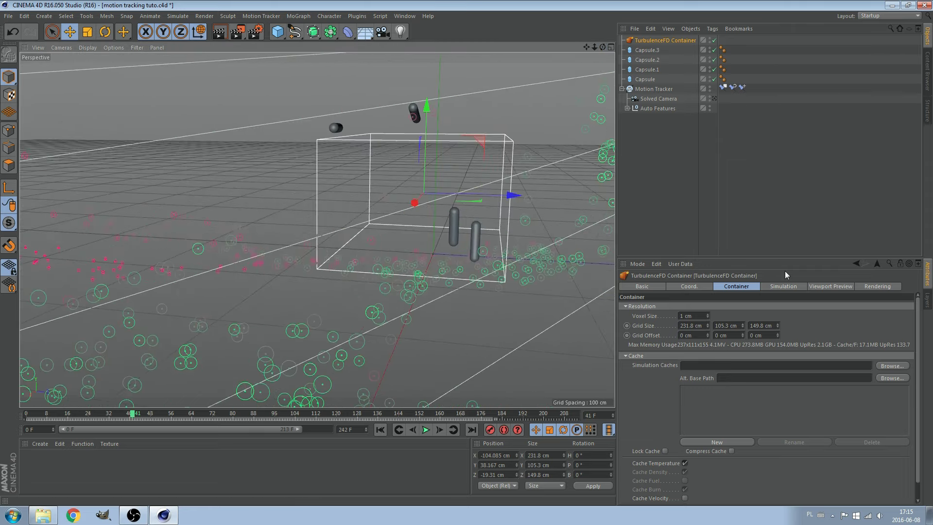
mouse_move(747, 326)
mouse_down()
mouse_move(747, 301)
mouse_move(743, 340)
mouse_up()
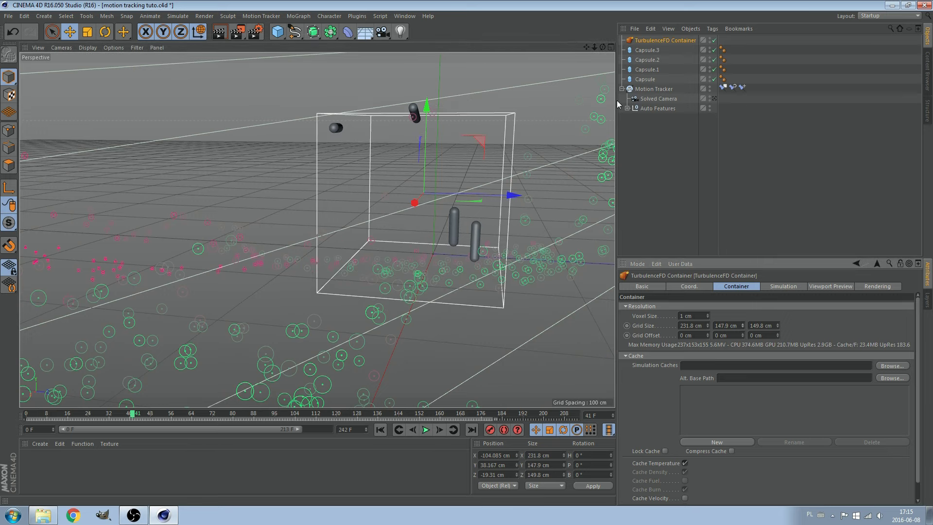
drag(602, 47, 681, 146)
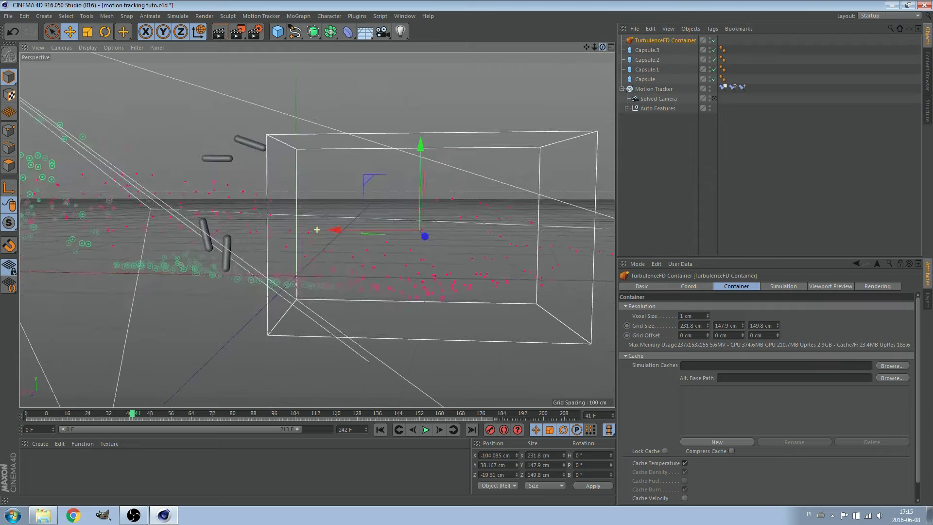
drag(398, 145, 406, 147)
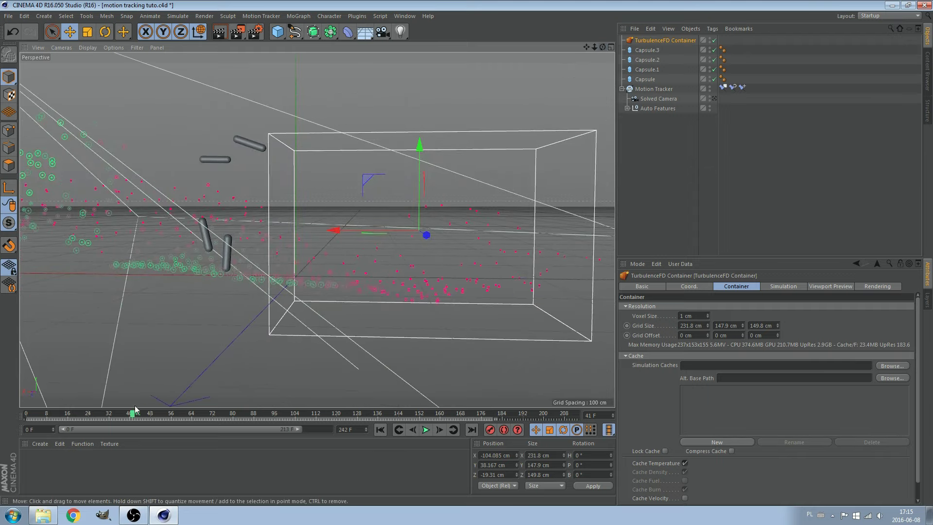
drag(136, 414, 27, 414)
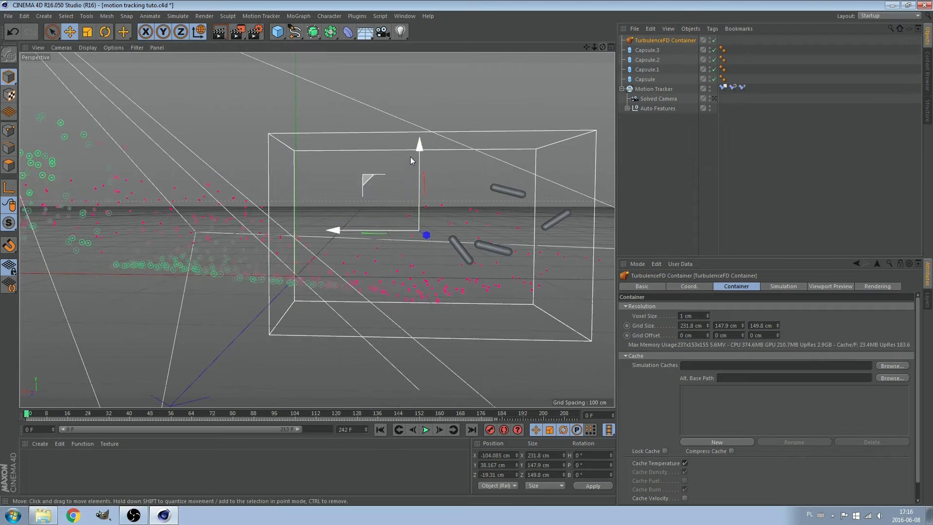
drag(420, 147, 425, 131)
Step: Set grid height 132.5 cm and width 251.7 cm, move to X −118.67 cm, and offset along X
drag(743, 327, 745, 329)
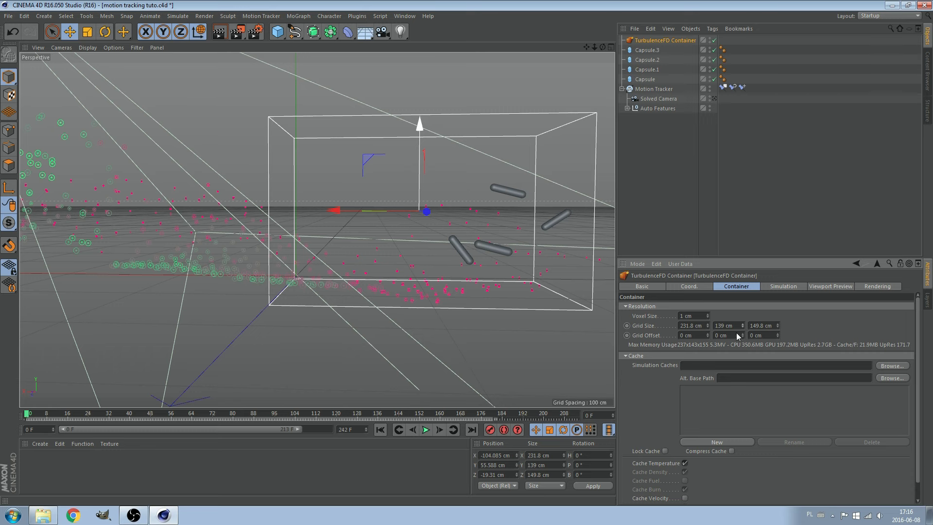
drag(742, 324, 743, 331)
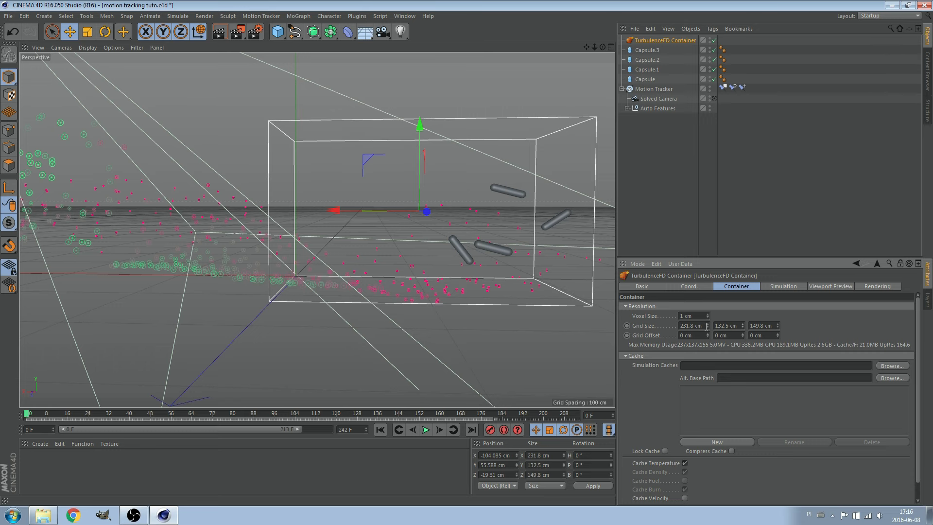
drag(707, 326, 706, 311)
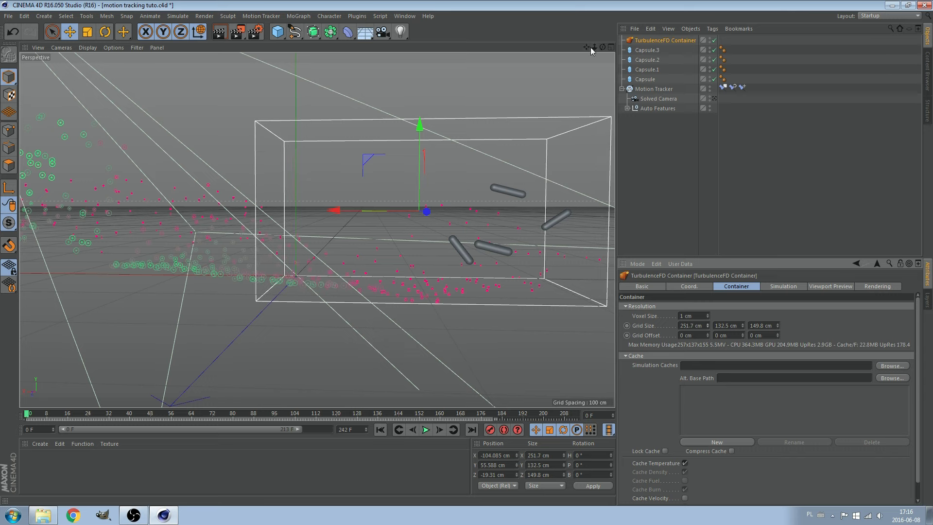
drag(586, 47, 291, 265)
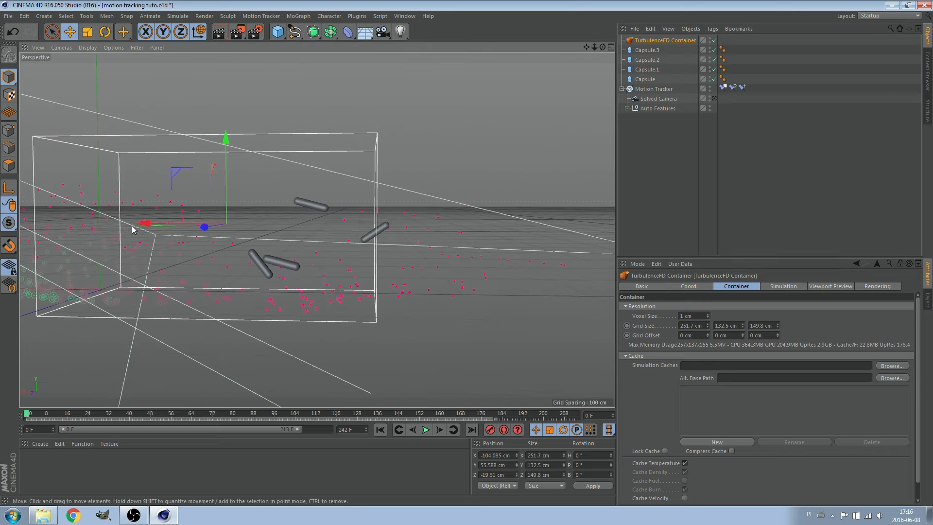
drag(147, 226, 329, 306)
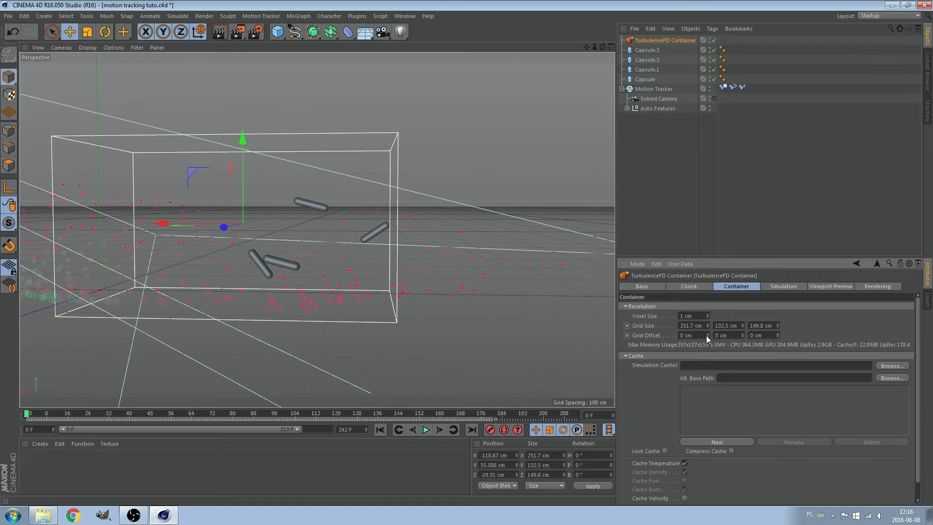
drag(707, 335, 707, 333)
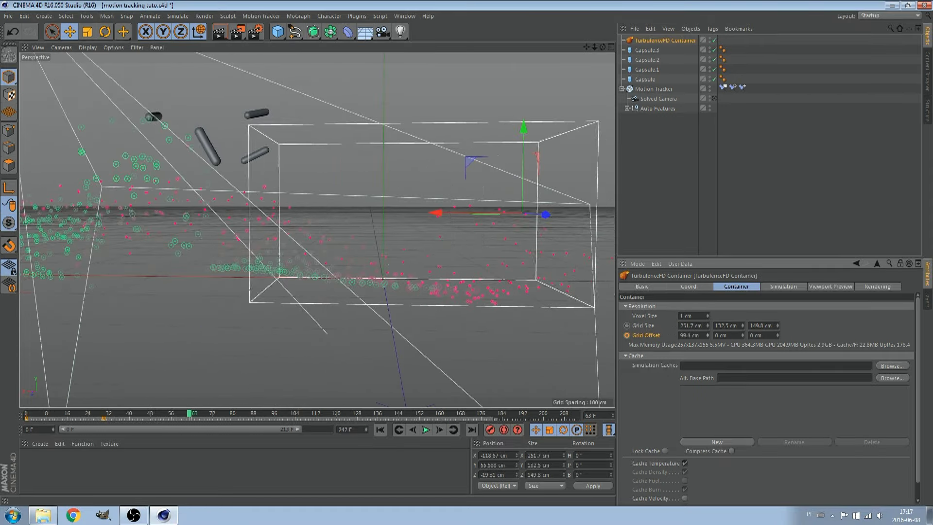
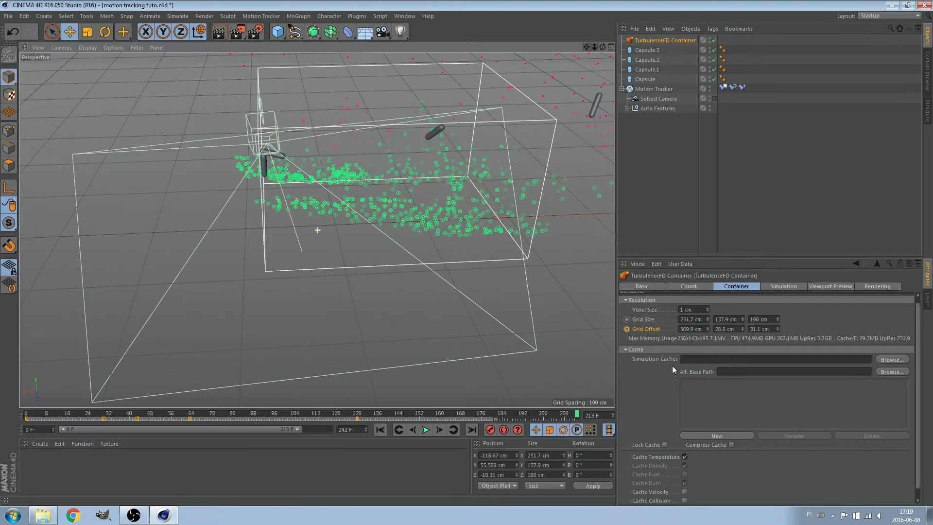
Step: Keyframe the container's Grid Offset X at 586 cm, then scrub to frame 165
drag(708, 329, 710, 329)
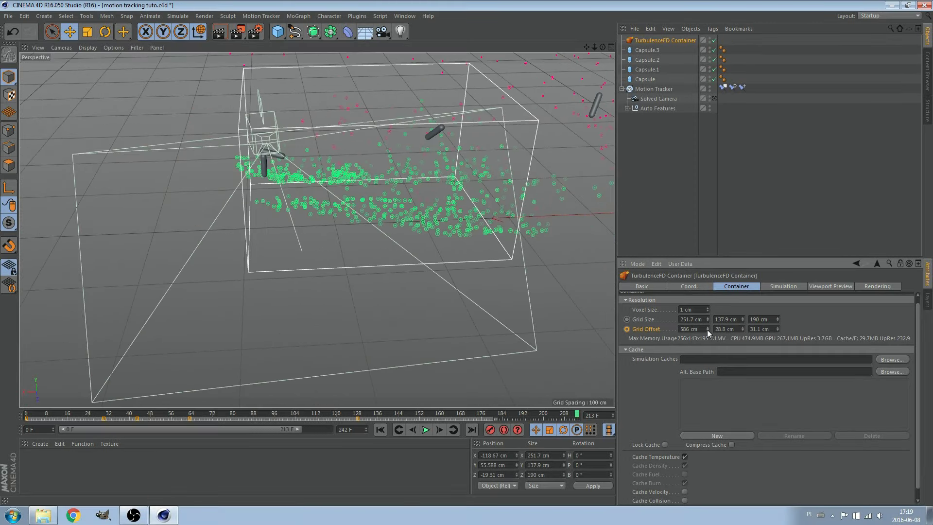
click(627, 329)
mouse_move(547, 412)
mouse_down()
mouse_move(459, 402)
mouse_move(570, 405)
mouse_move(243, 386)
mouse_move(24, 388)
mouse_up()
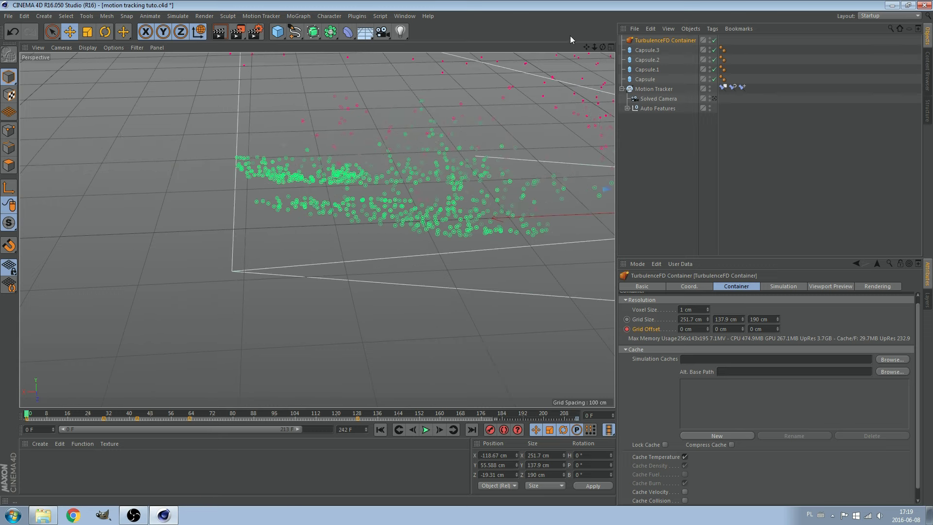
drag(586, 48, 791, 16)
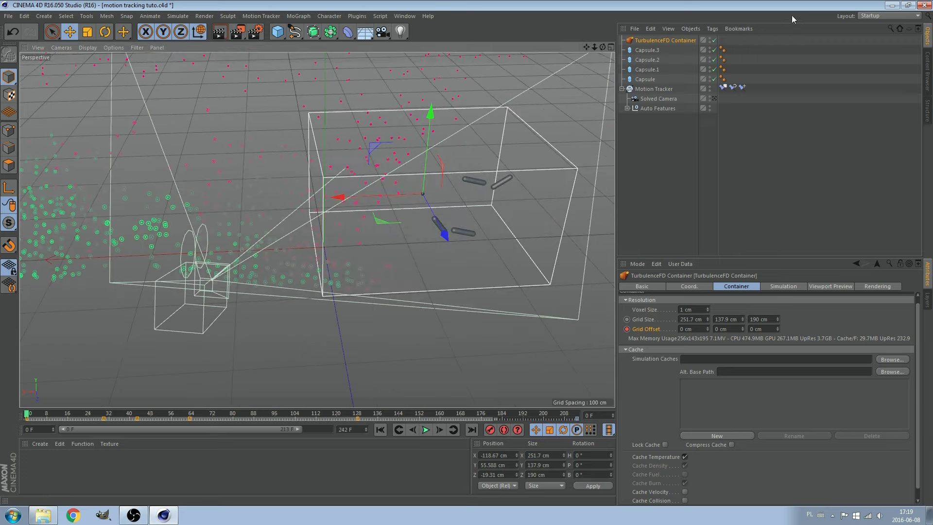
Step: Play the shot through the Solved Camera and keyframe Grid Offset X at about 241 cm on frame 73
click(715, 97)
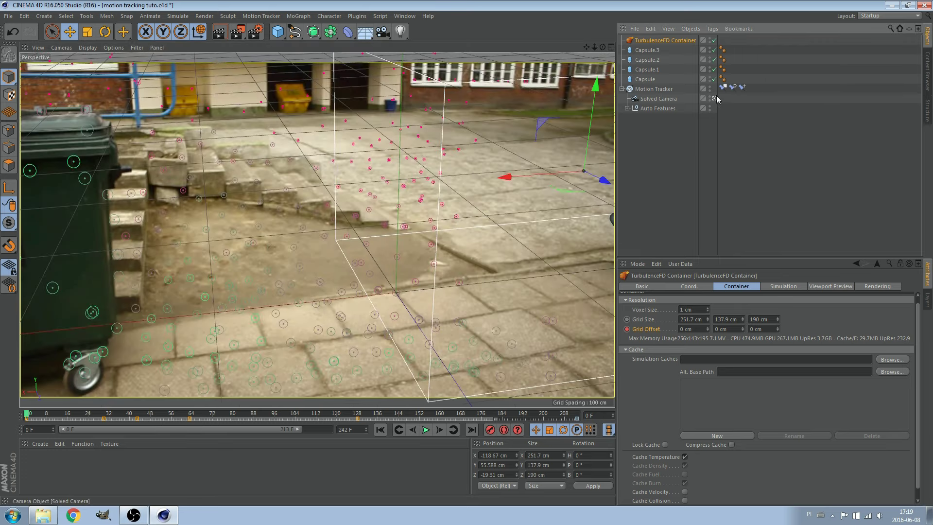
click(426, 430)
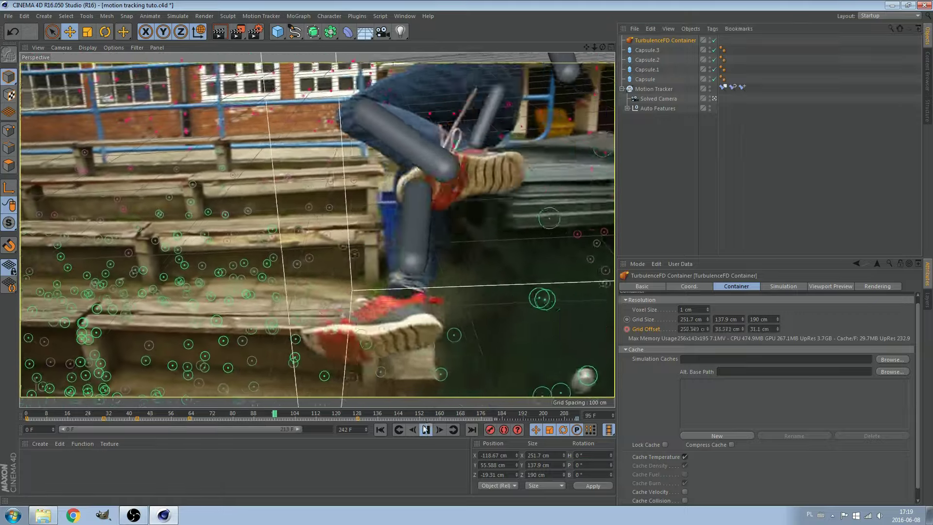
click(426, 430)
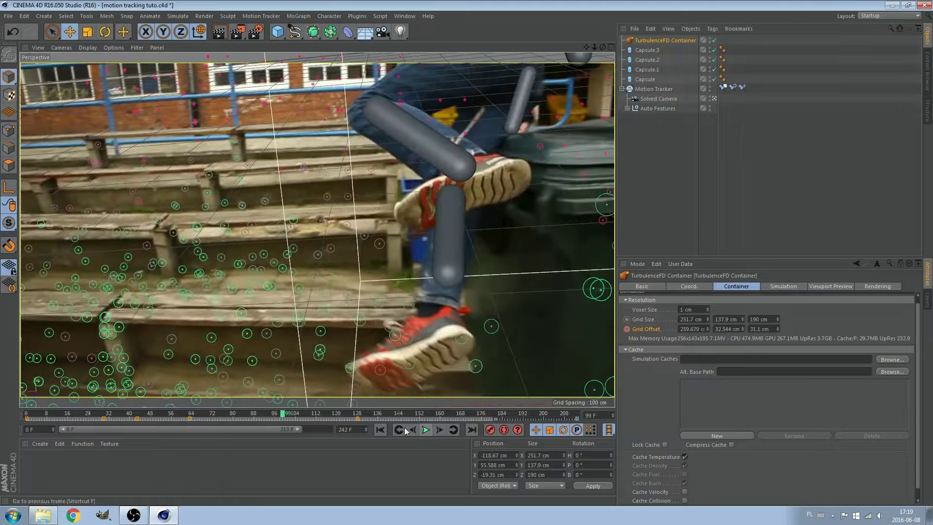
drag(279, 416, 214, 413)
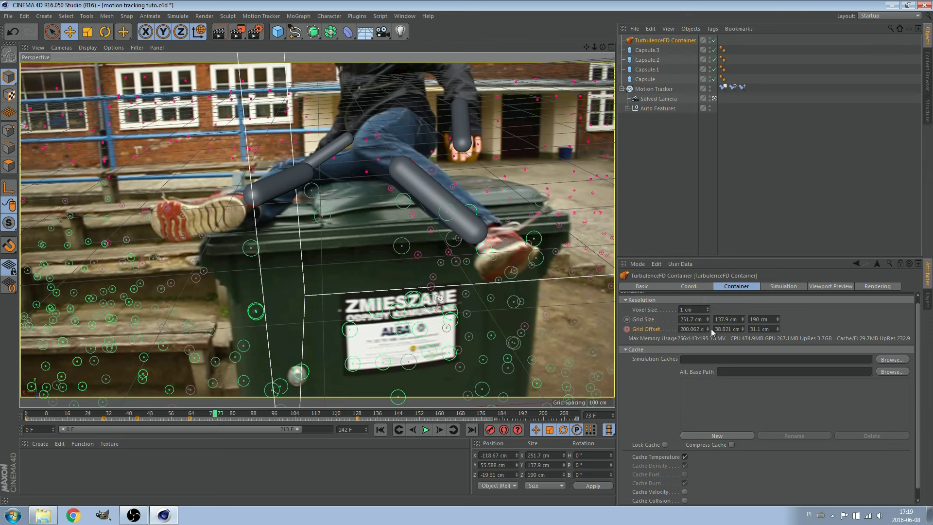
drag(710, 328, 709, 301)
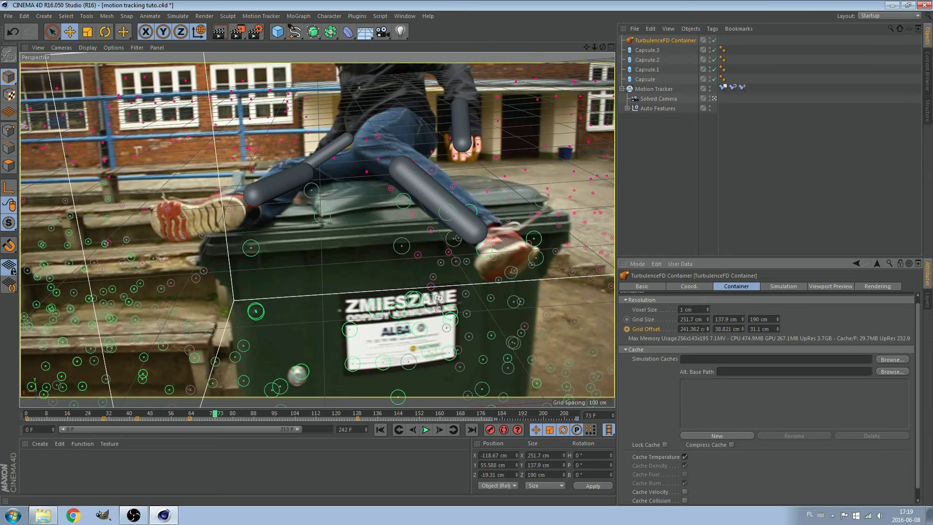
click(626, 329)
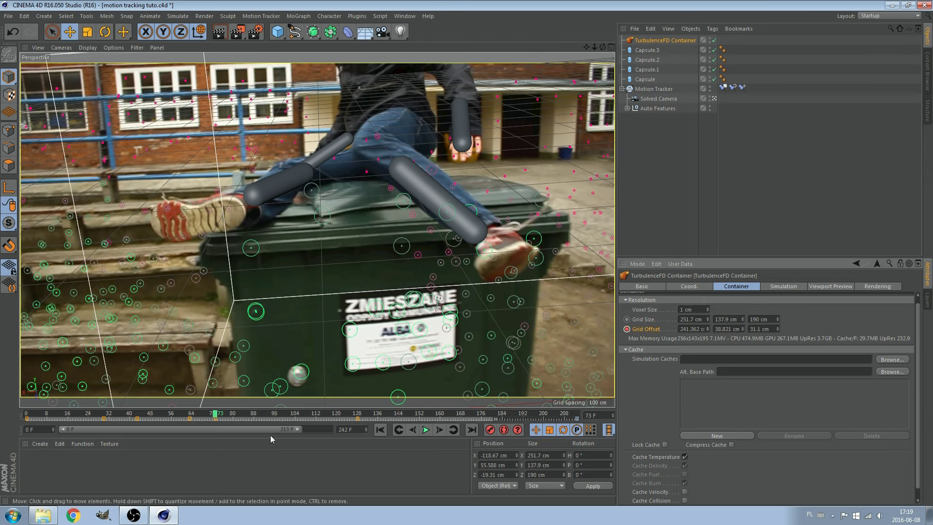
Step: Move to frame 144 and shift Grid Offset X to about 363 cm
mouse_move(221, 411)
mouse_down()
mouse_move(193, 417)
mouse_move(452, 453)
mouse_up()
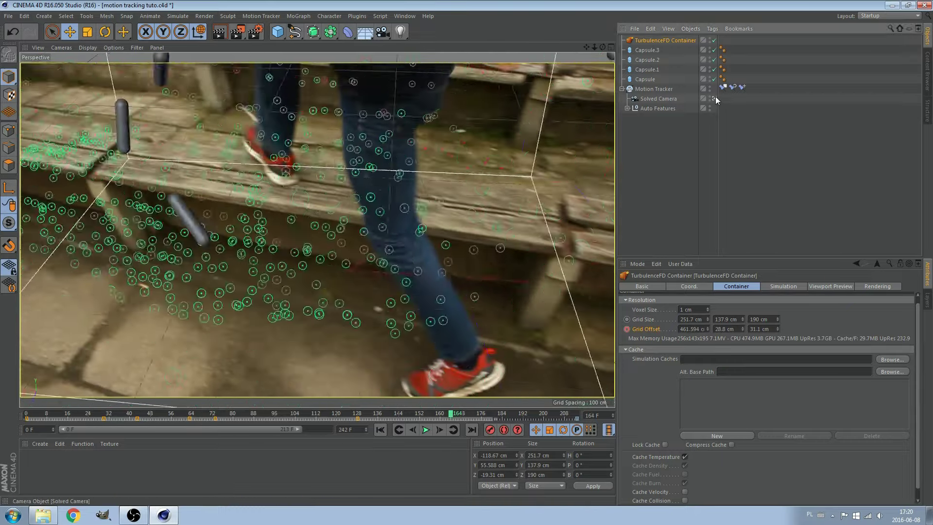
alt+drag(488, 393, 427, 148)
drag(586, 47, 603, 59)
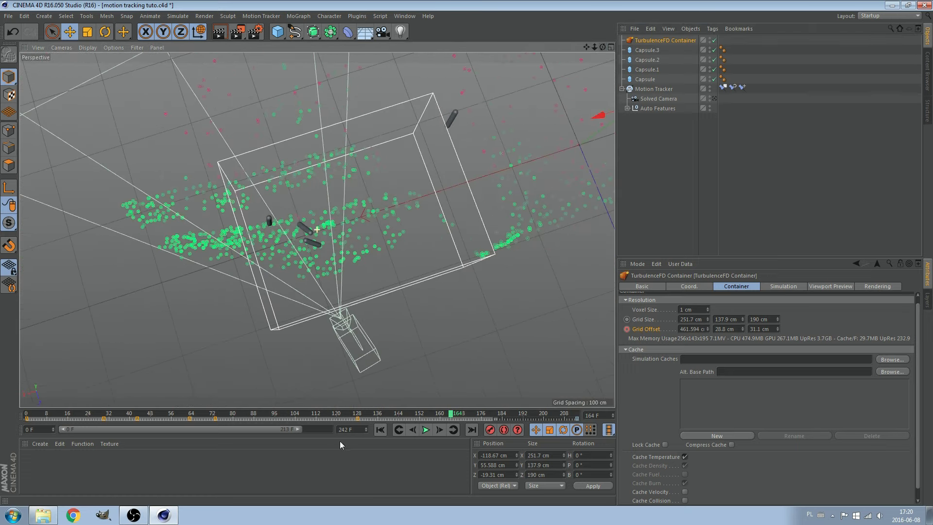
mouse_move(457, 417)
mouse_down()
mouse_move(400, 425)
mouse_move(378, 416)
mouse_up()
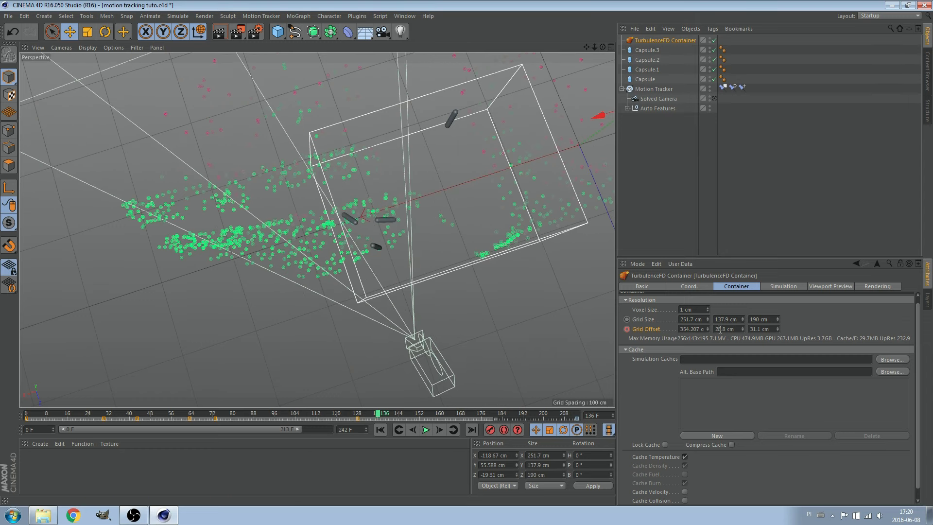
drag(707, 330, 710, 323)
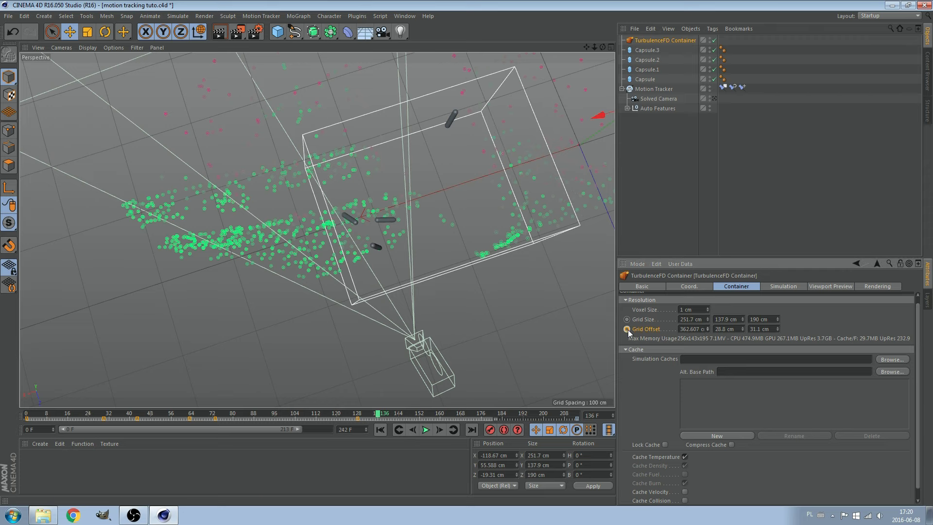
mouse_move(586, 46)
mouse_down()
mouse_move(419, 424)
mouse_move(328, 414)
mouse_move(72, 414)
mouse_move(448, 432)
mouse_move(69, 386)
mouse_move(81, 391)
mouse_up()
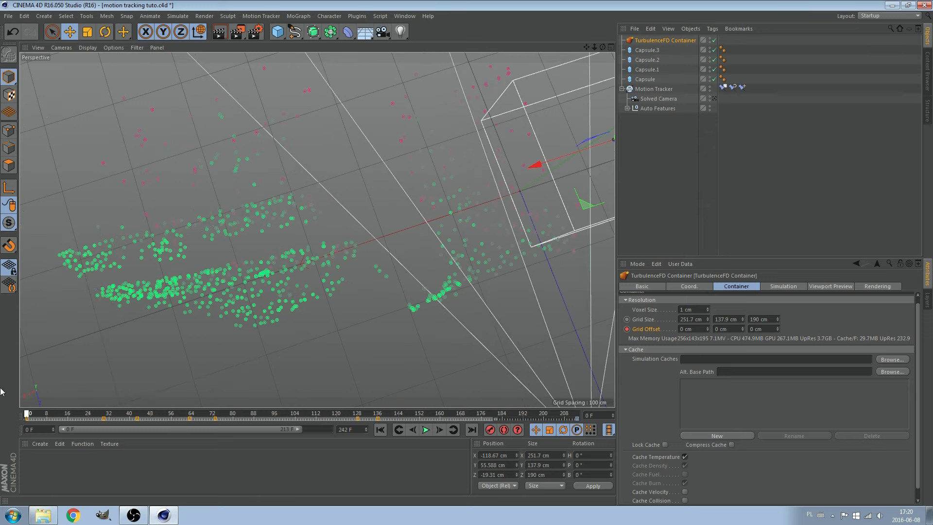
Step: Orbit and zoom around the container, then select Capsule.3 and bring up its options
drag(603, 47, 590, 54)
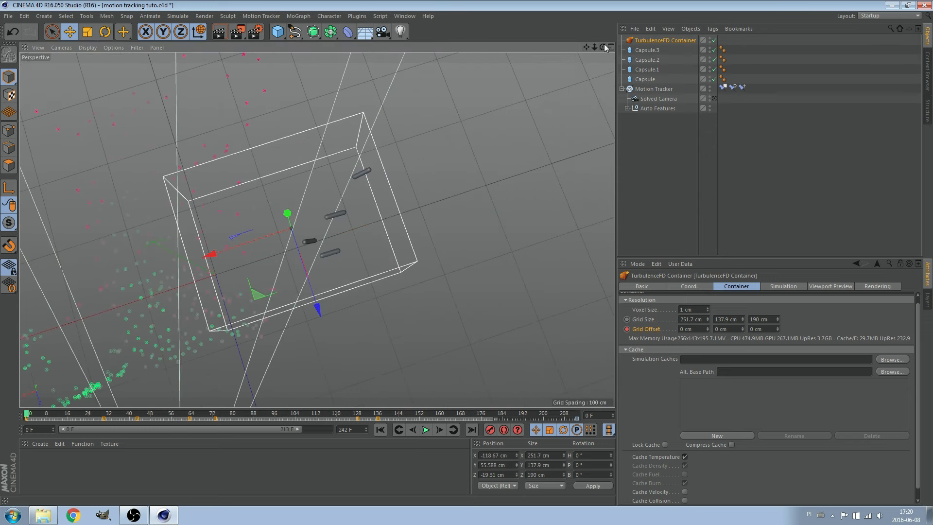
scroll(317, 230, up, 2)
scroll(323, 225, up, 2)
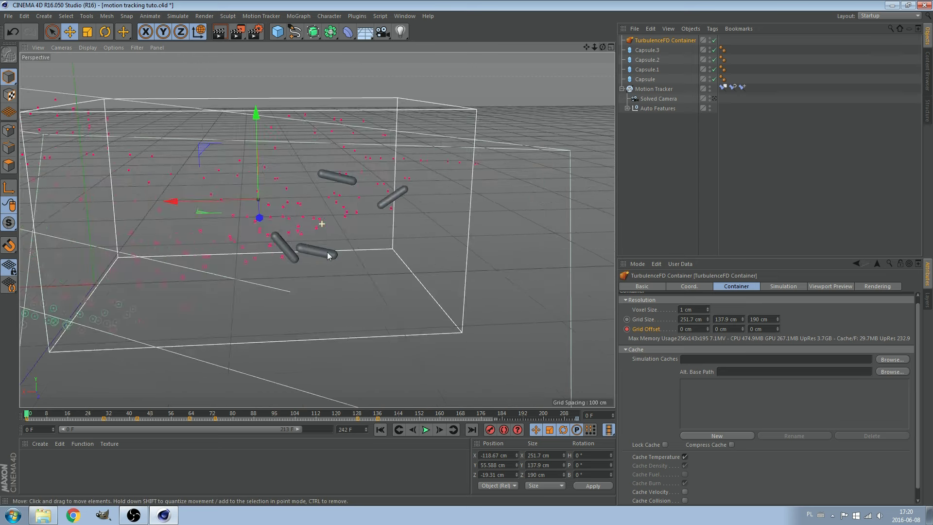
scroll(323, 226, up, 2)
scroll(328, 261, up, 2)
scroll(335, 261, down, 4)
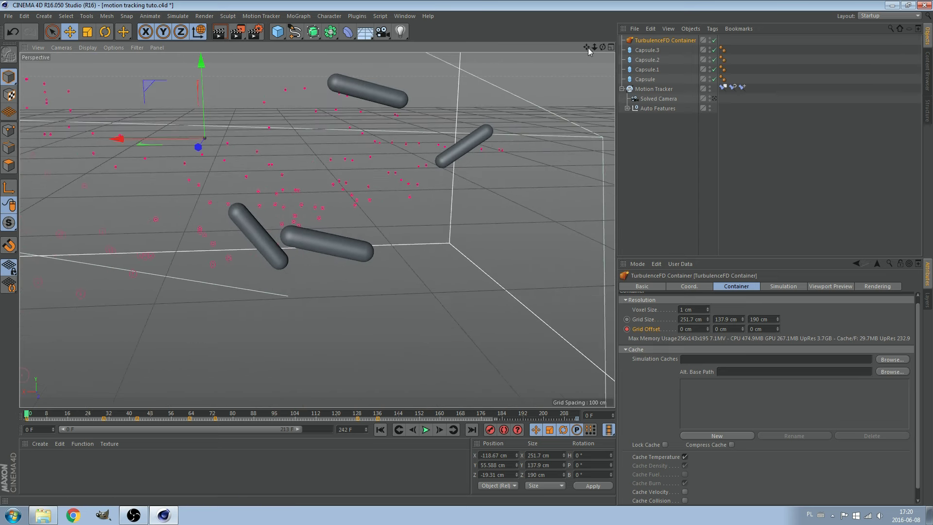
drag(603, 46, 627, 53)
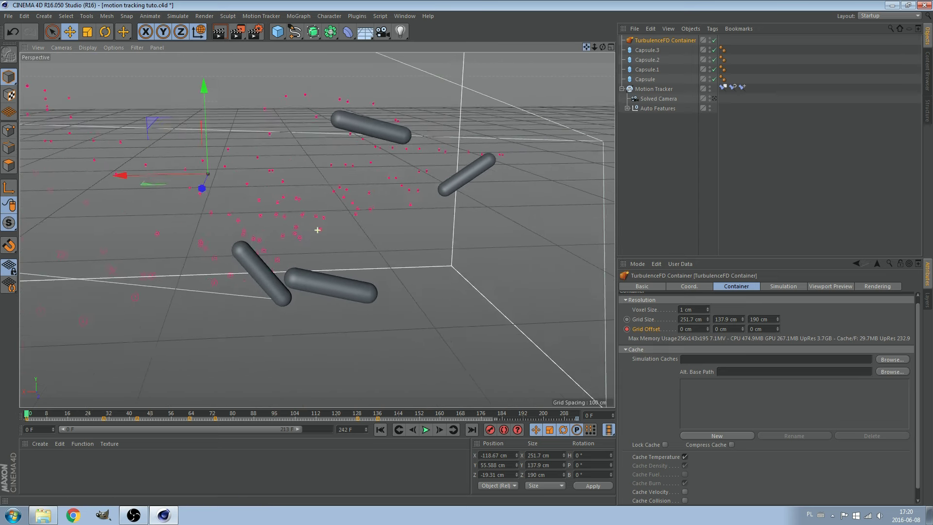
click(648, 52)
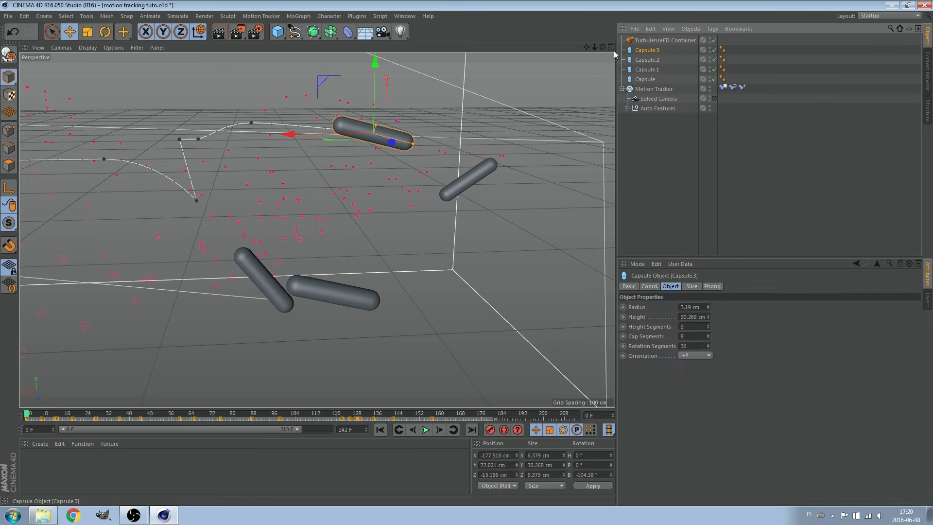
drag(587, 47, 590, 62)
right_click(645, 54)
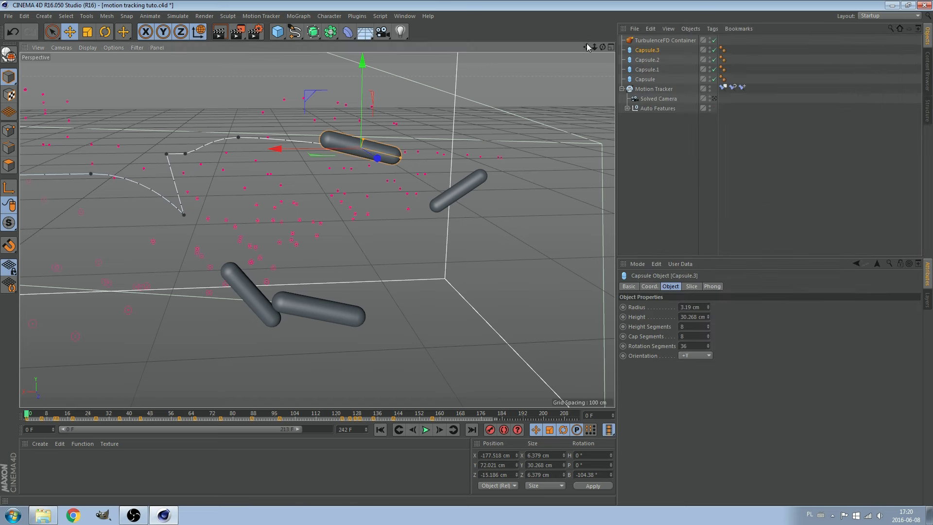
Step: Select Capsule.1 and view it close up in Gouraud Shading (Lines)
drag(587, 47, 580, 78)
scroll(317, 230, up, 1)
scroll(321, 253, up, 2)
scroll(321, 253, up, 2)
scroll(383, 207, down, 2)
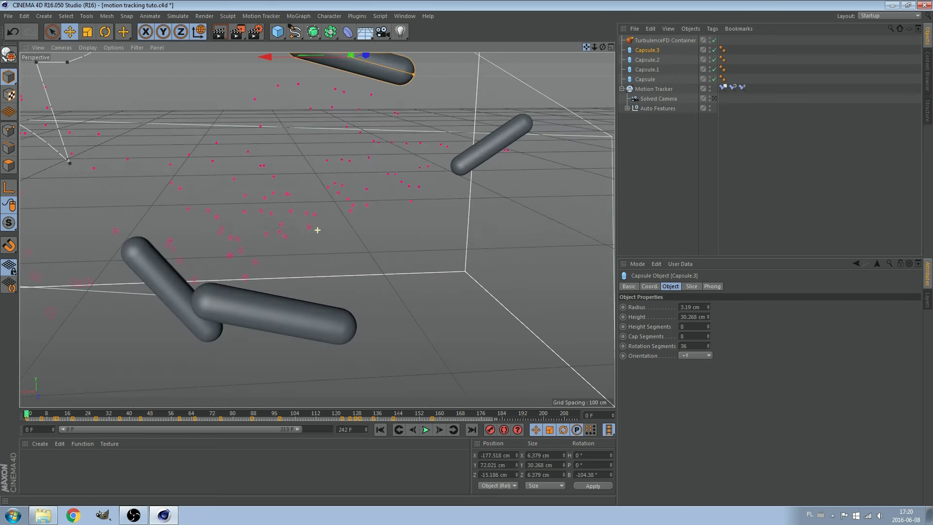
alt+drag(379, 209, 279, 273)
click(647, 69)
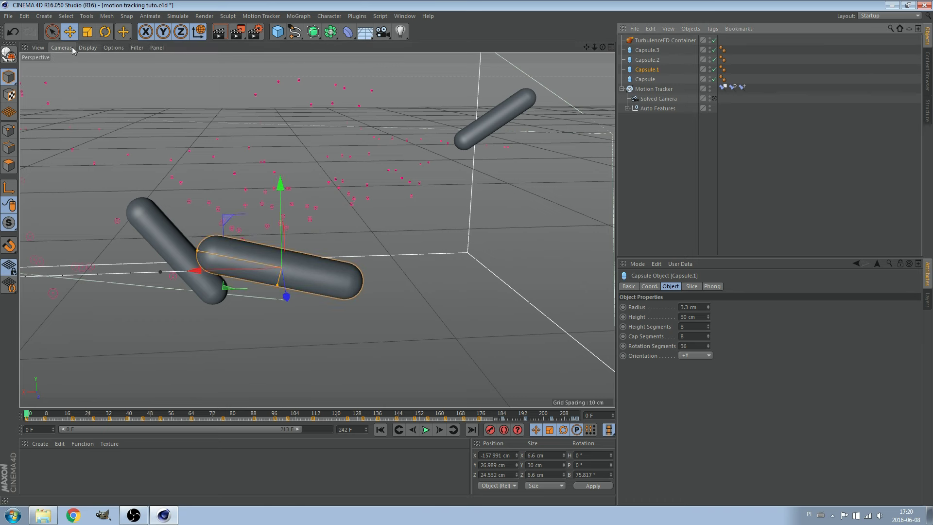
click(87, 47)
click(95, 75)
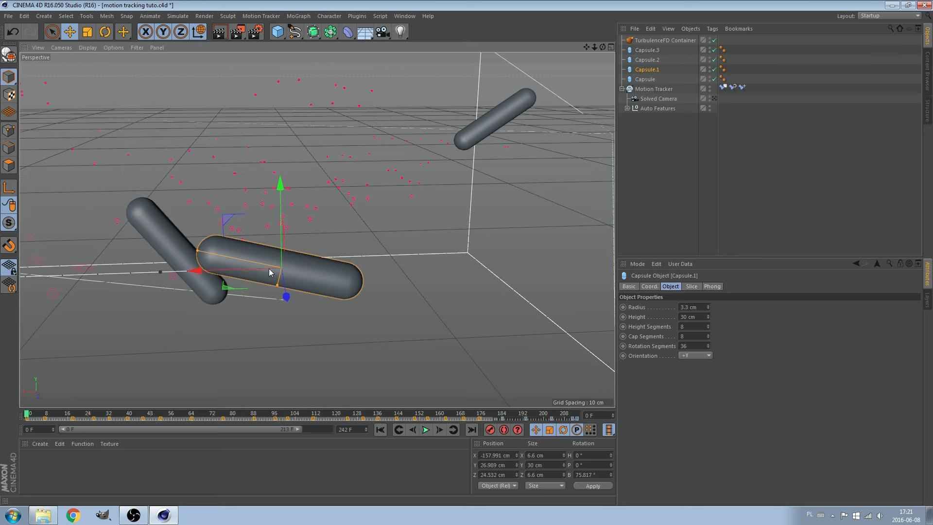
scroll(303, 280, up, 2)
scroll(303, 280, up, 3)
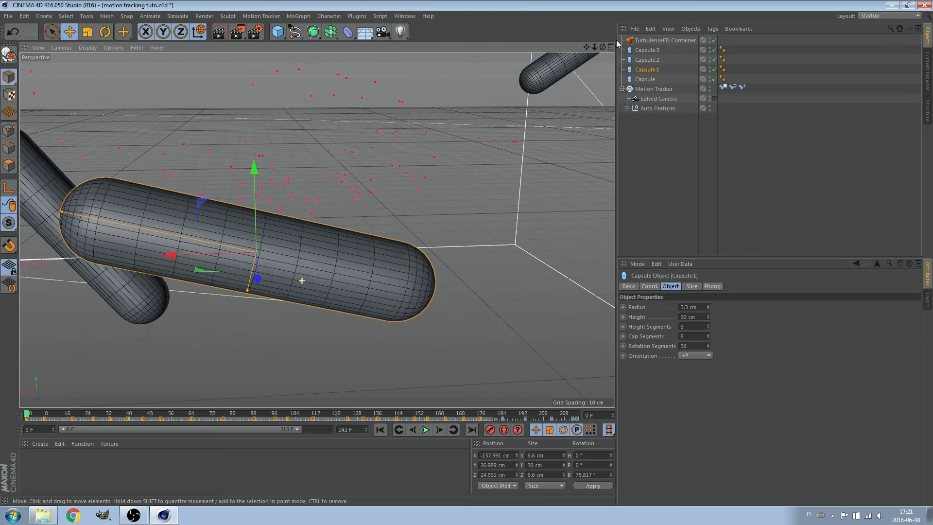
mouse_move(304, 279)
alt+mouse_down()
mouse_move(316, 225)
mouse_move(219, 277)
alt+mouse_up()
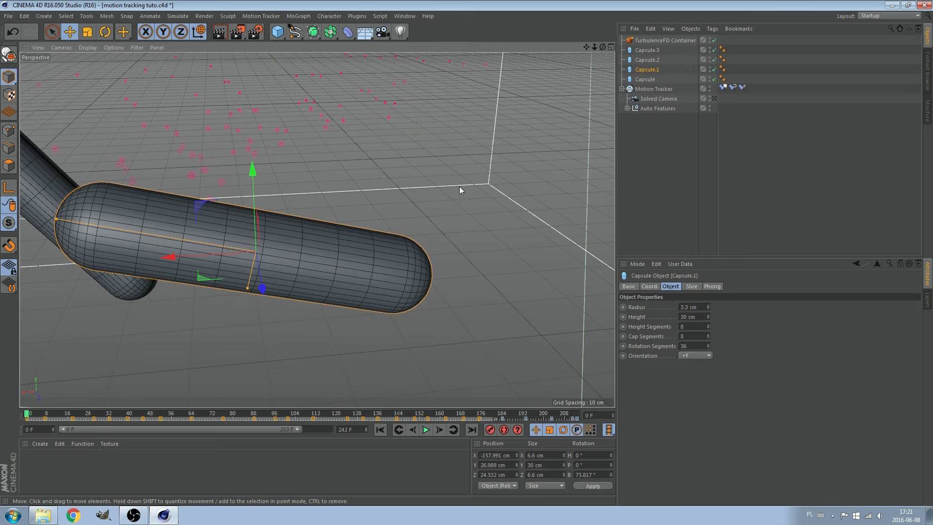
Step: Add a TurbulenceFD Emitter tag to Capsule.1
right_click(653, 73)
mouse_move(729, 116)
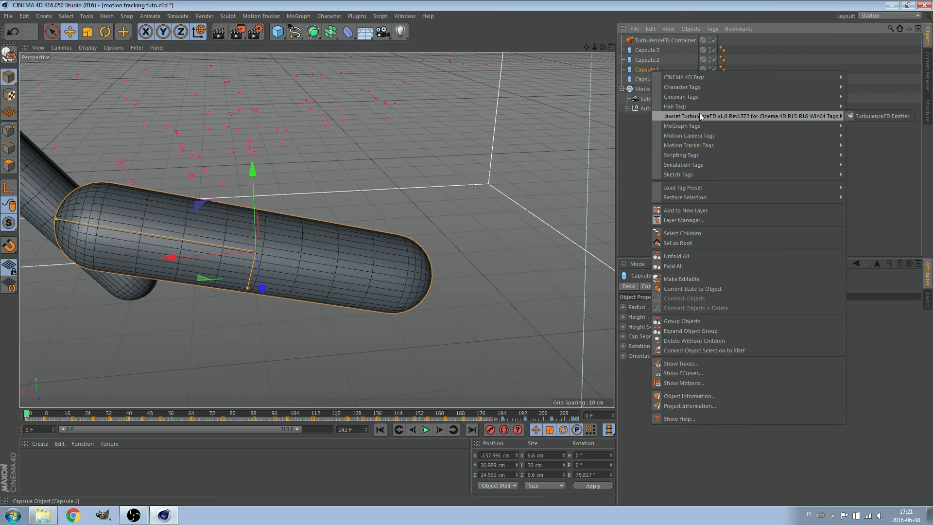
click(881, 116)
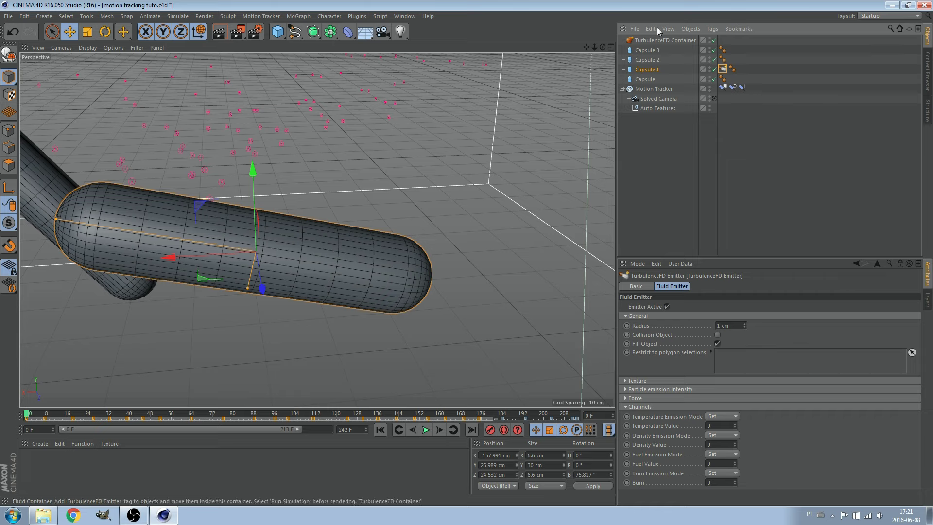
mouse_move(314, 221)
alt+mouse_down()
mouse_move(317, 230)
mouse_move(525, 150)
alt+mouse_up()
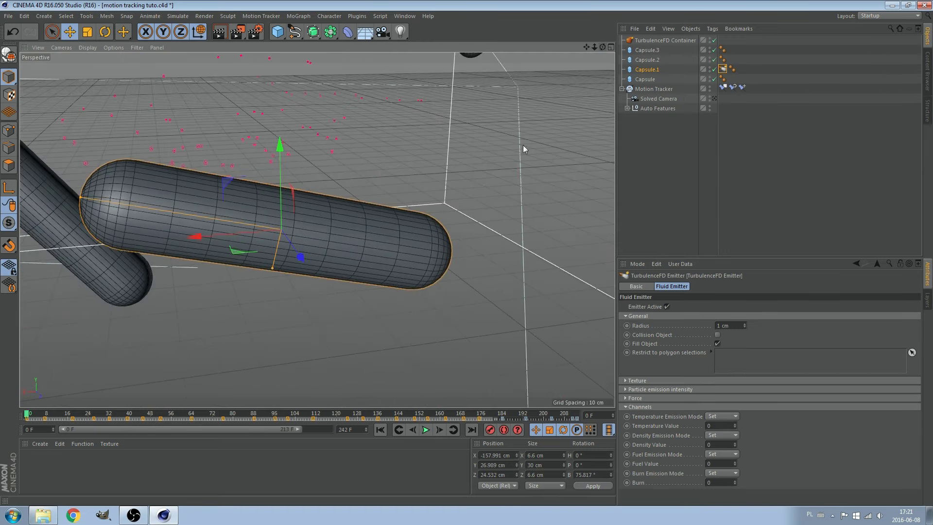
Step: Set the emitter's Temperature and Density Values to 1 and turn off Fill Object
double_click(712, 426)
text(1)
key(Return)
double_click(717, 445)
text(1)
key(Return)
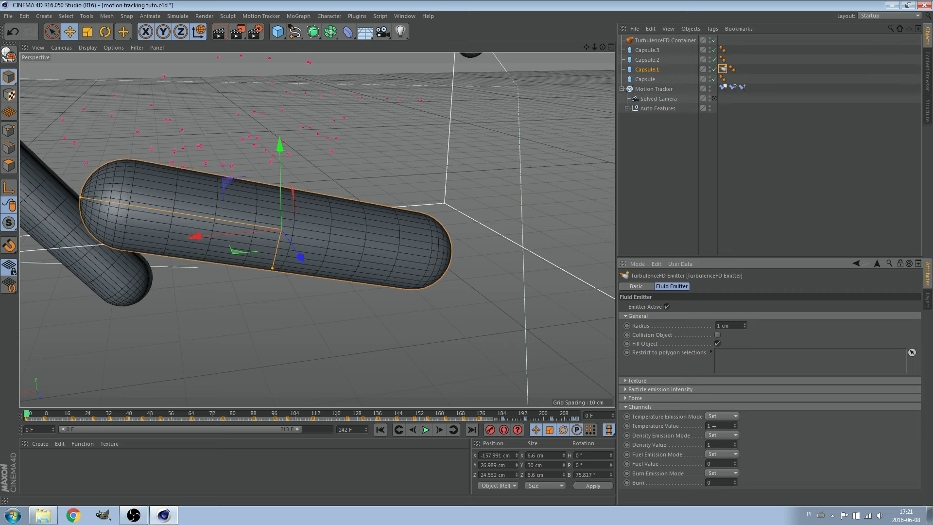
click(718, 344)
Step: Make Capsule.1 an editable polygon object and switch to polygon mode
drag(585, 49, 585, 52)
click(14, 56)
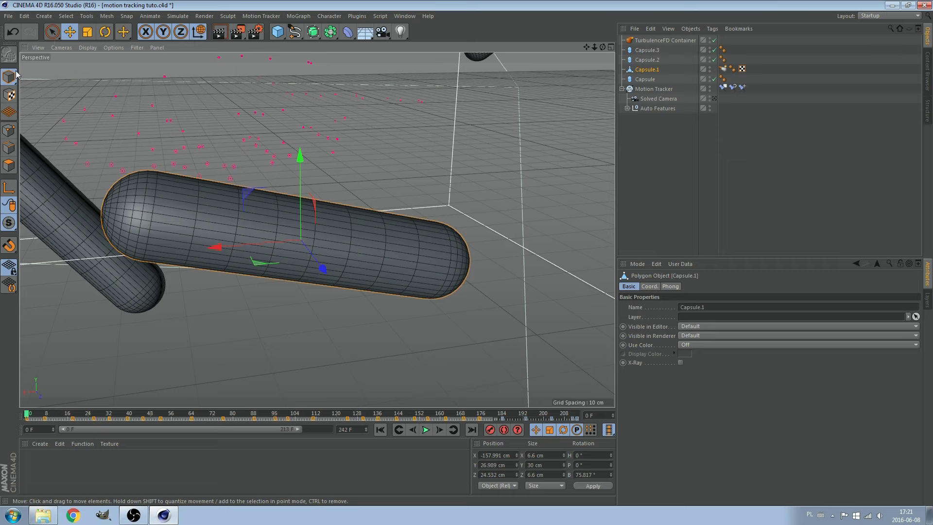
click(9, 165)
drag(603, 47, 592, 55)
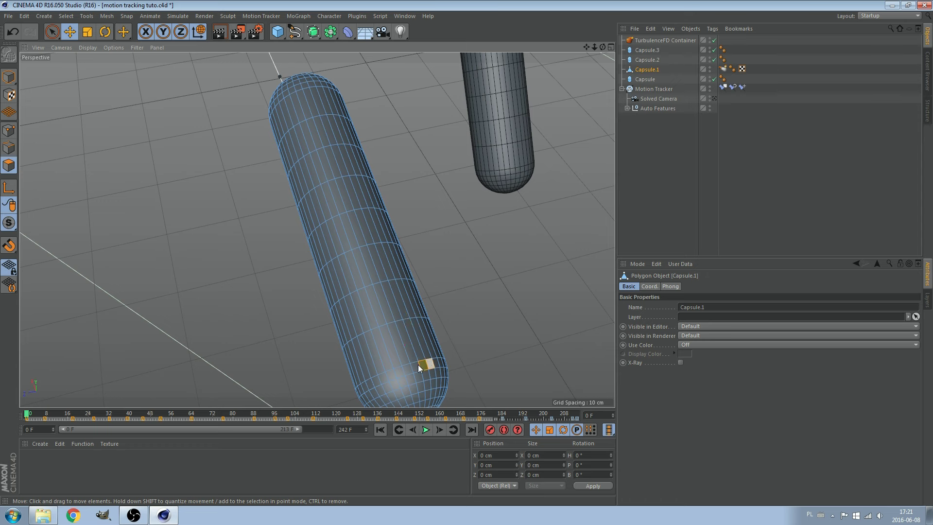
Step: Select polygon patches at the capsule's lower end, upper end and far side
shift+click(387, 335)
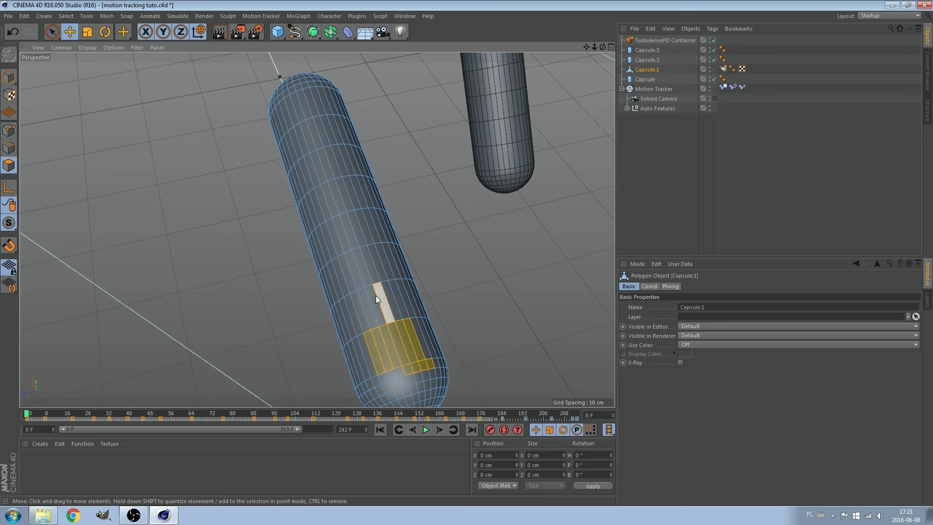
shift+click(394, 382)
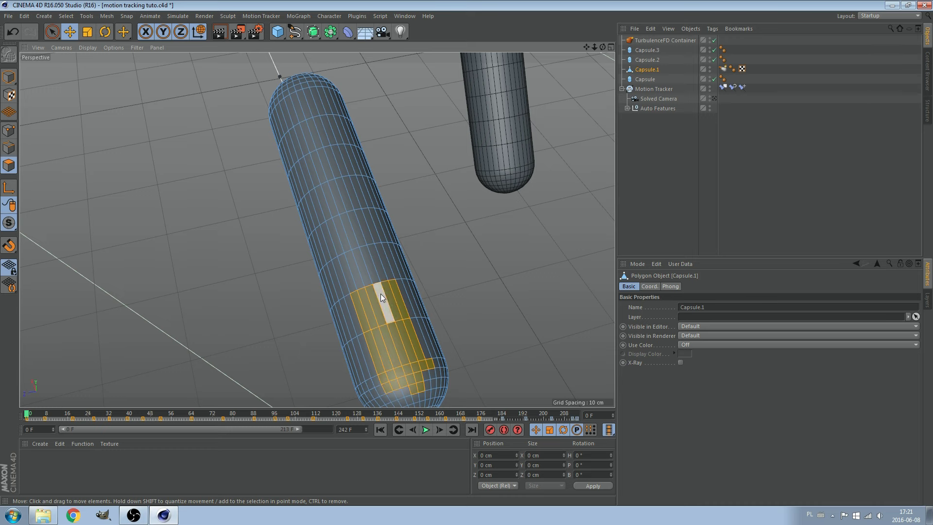
shift+click(371, 275)
shift+click(300, 78)
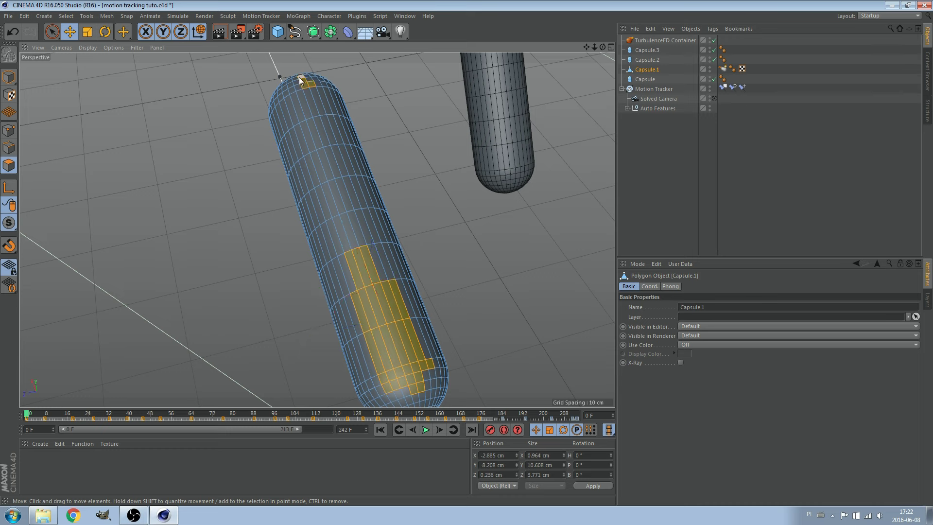
shift+click(308, 144)
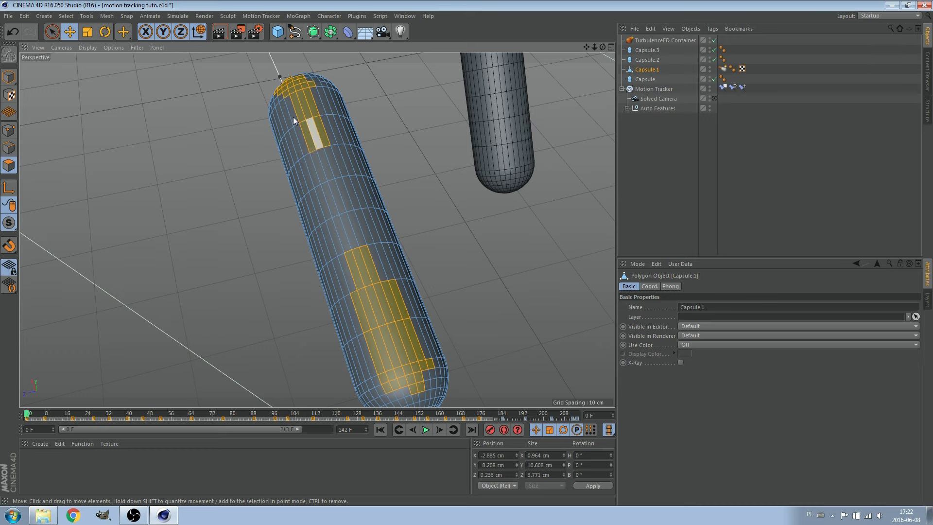
shift+click(329, 93)
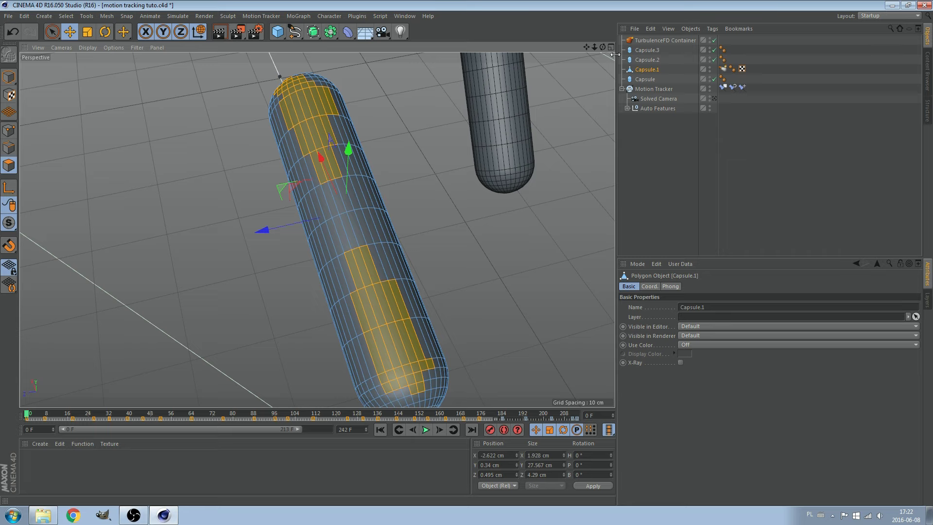
drag(603, 48, 600, 47)
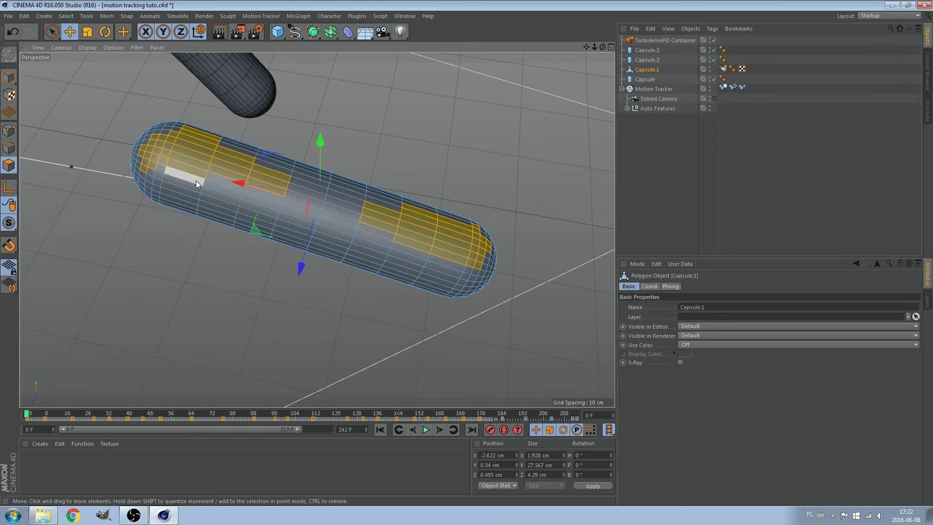
shift+click(325, 240)
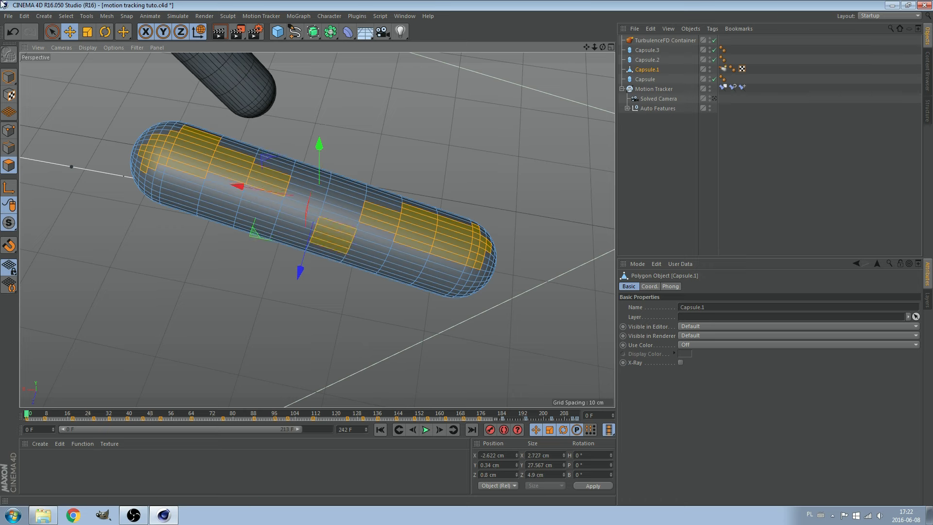
Step: Store the selected polygons as a Polygon Selection tag, then deselect them
click(59, 16)
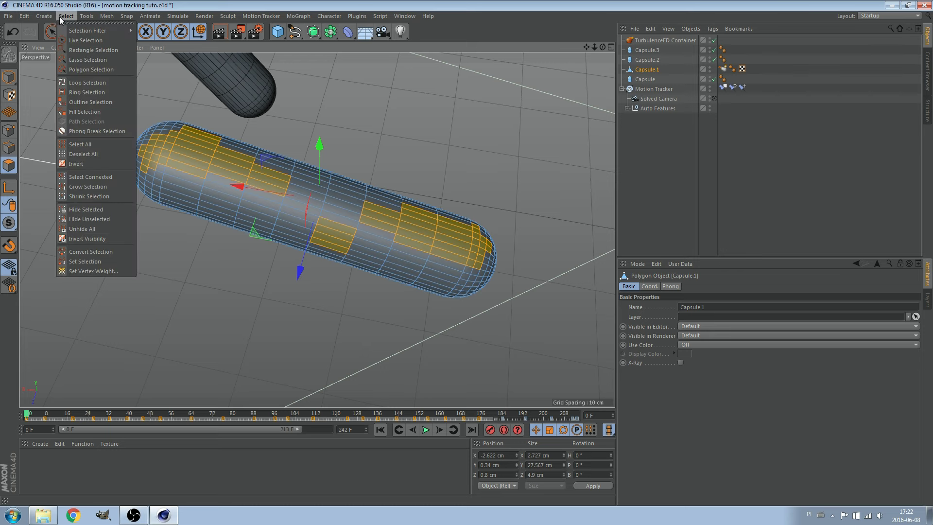
click(89, 261)
click(759, 142)
click(751, 68)
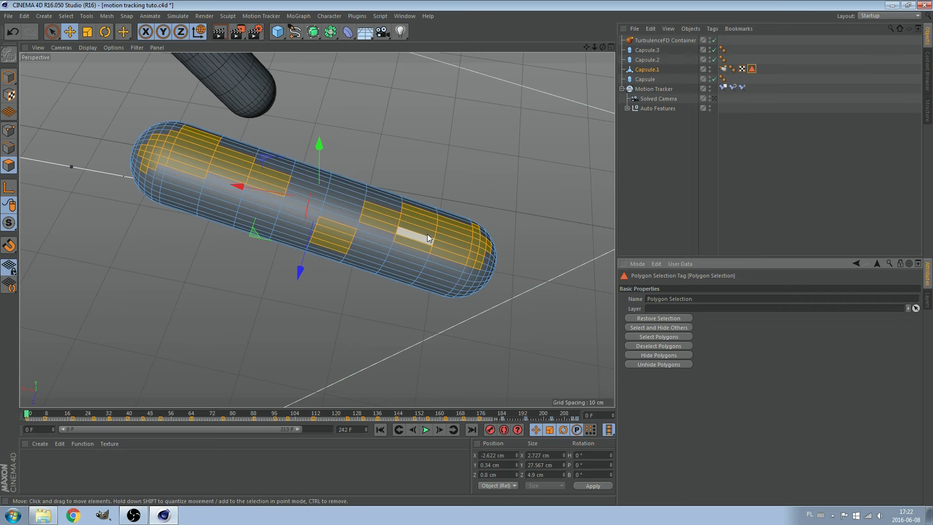
click(428, 197)
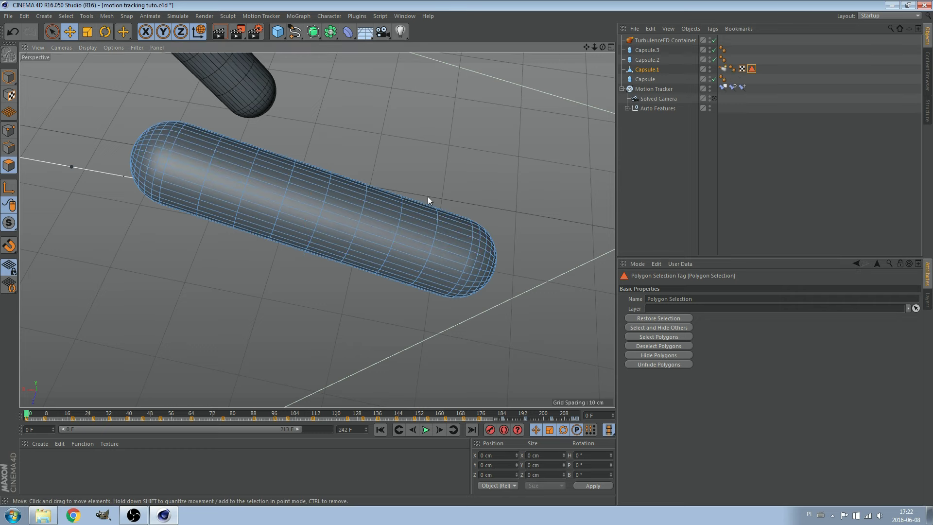
Step: Restrict Capsule.1's emitter to its Polygon Selection tag
double_click(752, 69)
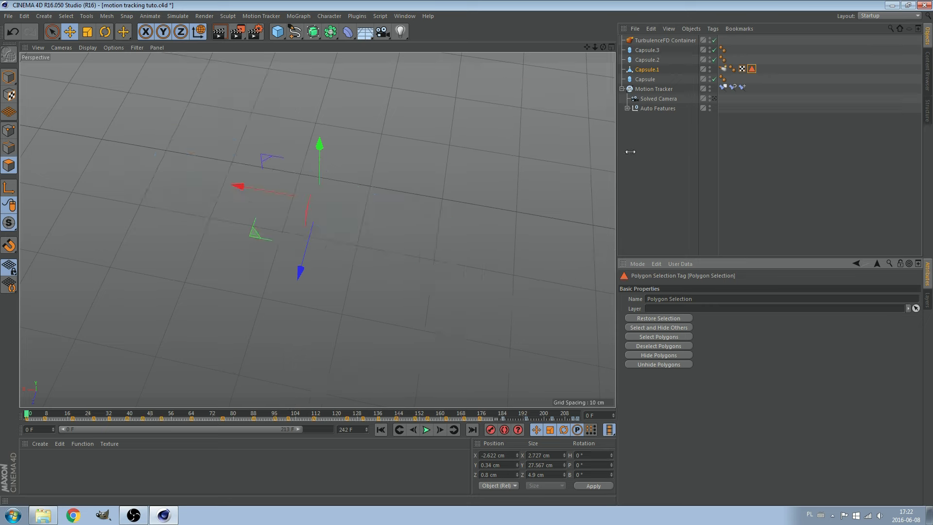
click(723, 69)
drag(752, 69, 742, 357)
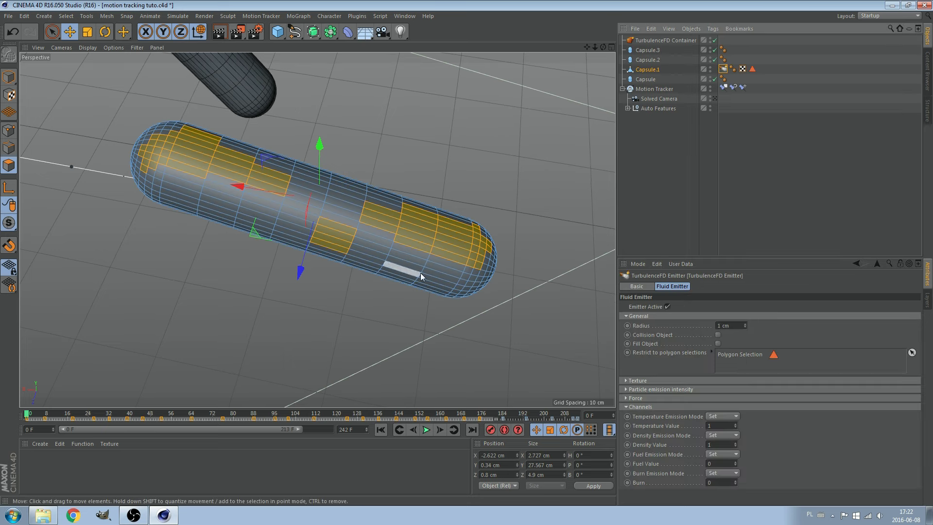
alt+drag(307, 234, 640, 329)
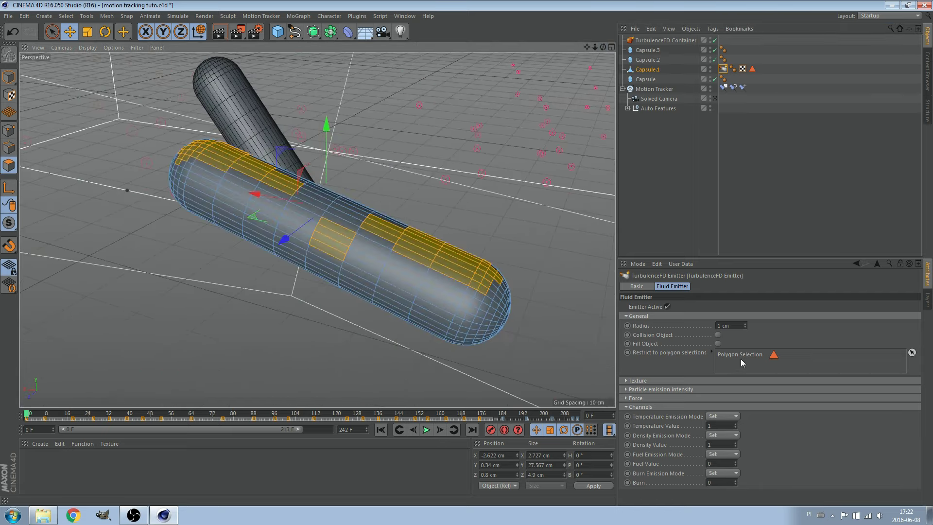
drag(604, 47, 559, 98)
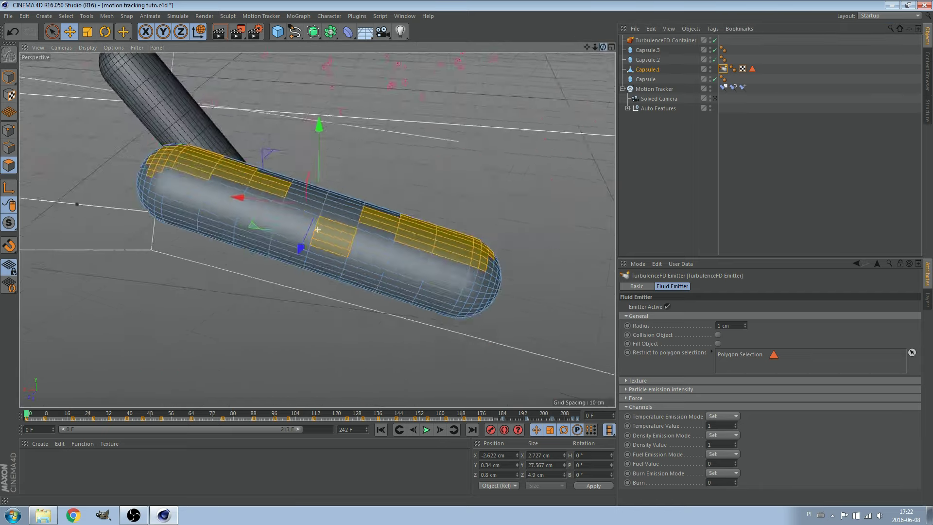
Step: Save the scene and select the TurbulenceFD Container
click(8, 16)
click(18, 95)
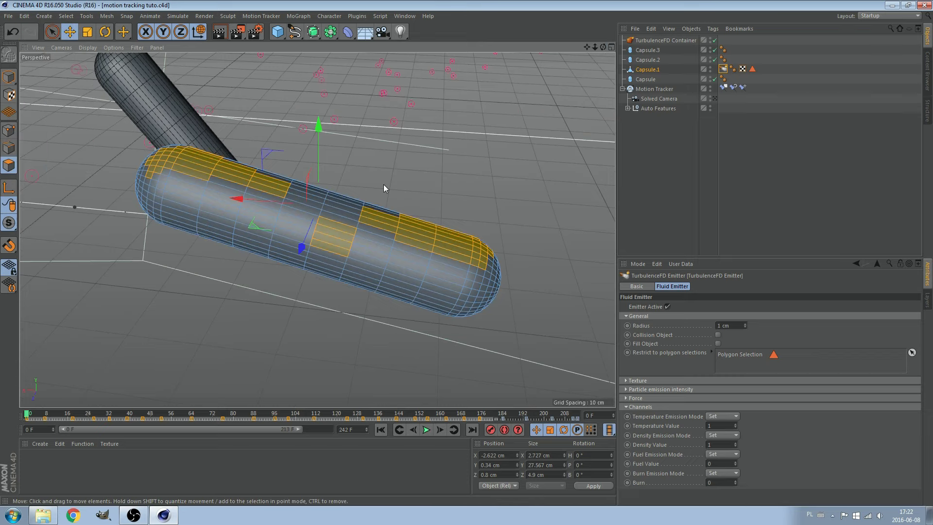
click(665, 39)
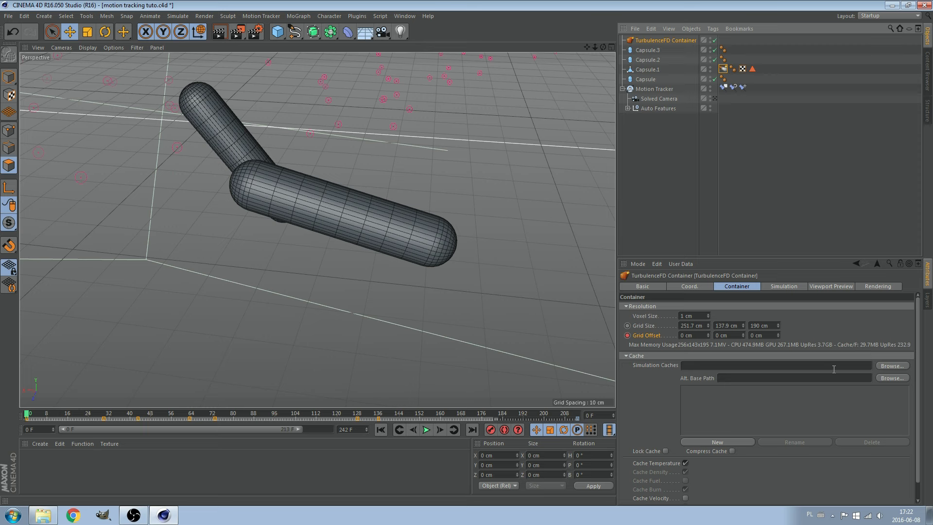
Step: Set the Simulation Caches folder to D:\cashes
click(892, 366)
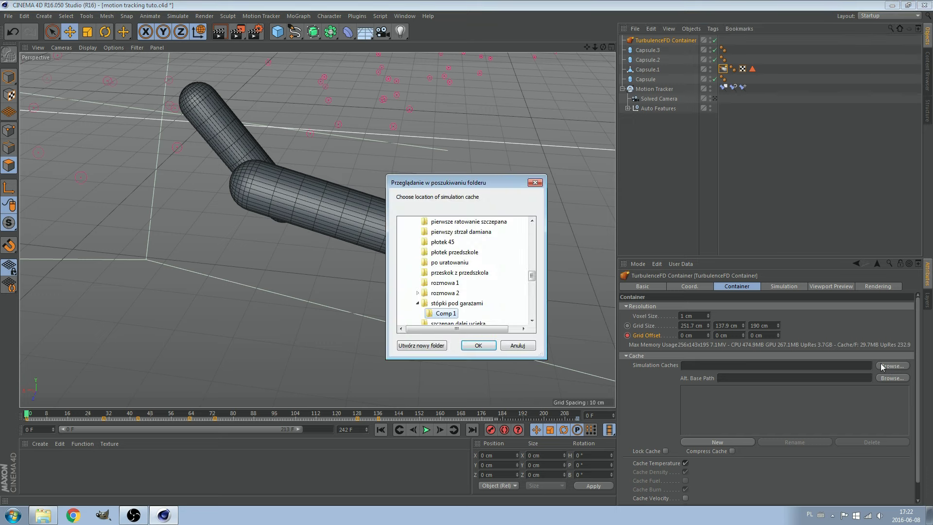
scroll(428, 292, up, 3)
scroll(435, 277, up, 3)
scroll(439, 270, up, 6)
scroll(444, 265, down, 6)
scroll(442, 272, up, 6)
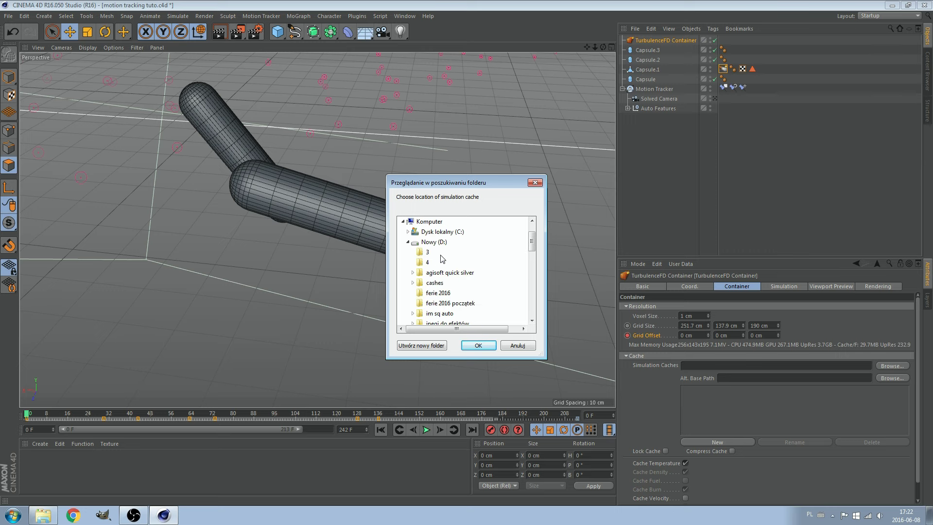
click(439, 284)
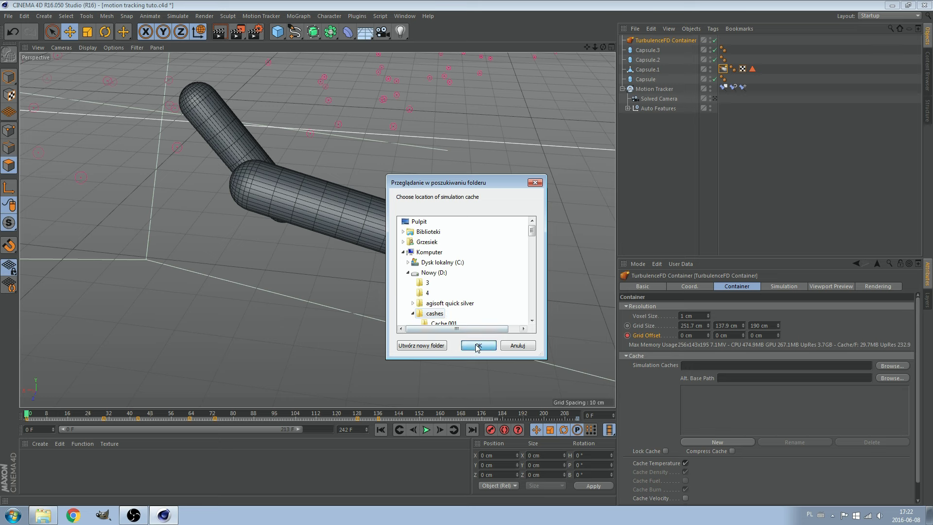
click(478, 345)
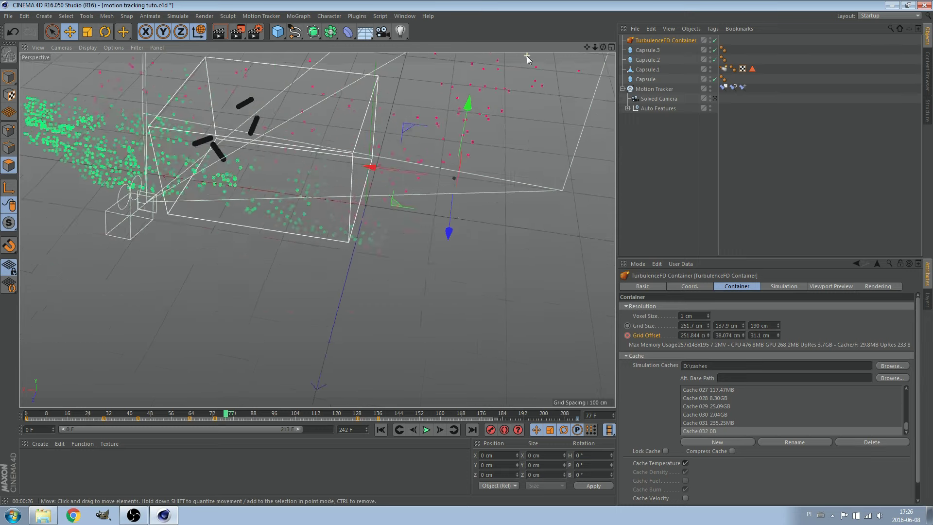
Step: Rewind to frame 0 and enable Cache Velocity on the TurbulenceFD Container
scroll(527, 60, up, 3)
click(652, 69)
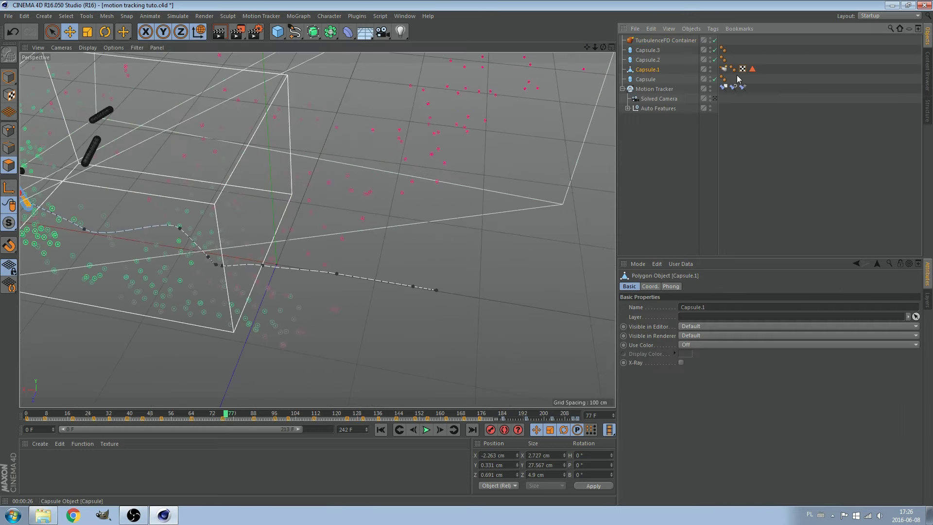
click(723, 69)
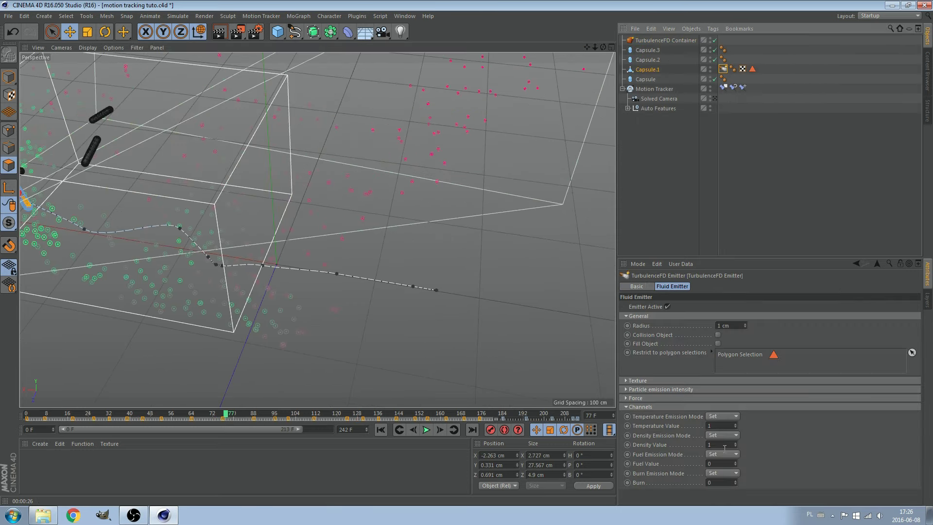
drag(233, 414, 27, 414)
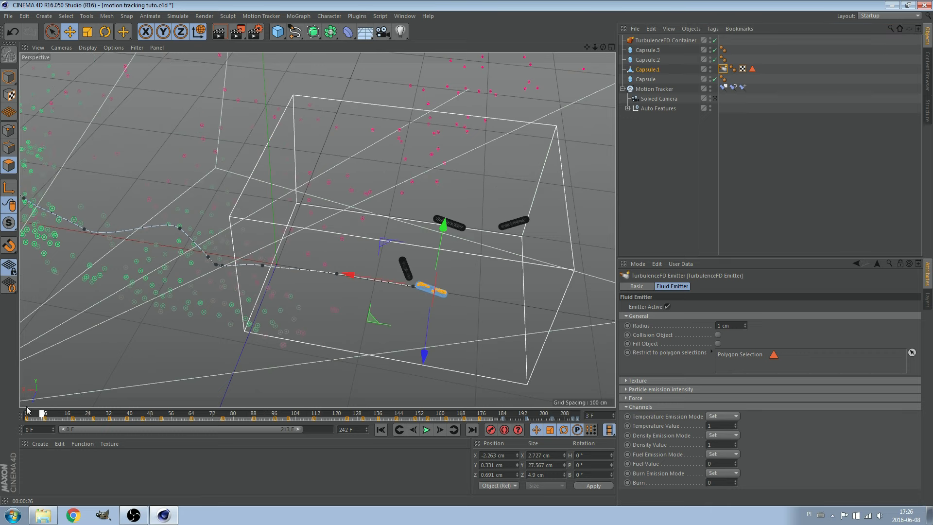
click(666, 40)
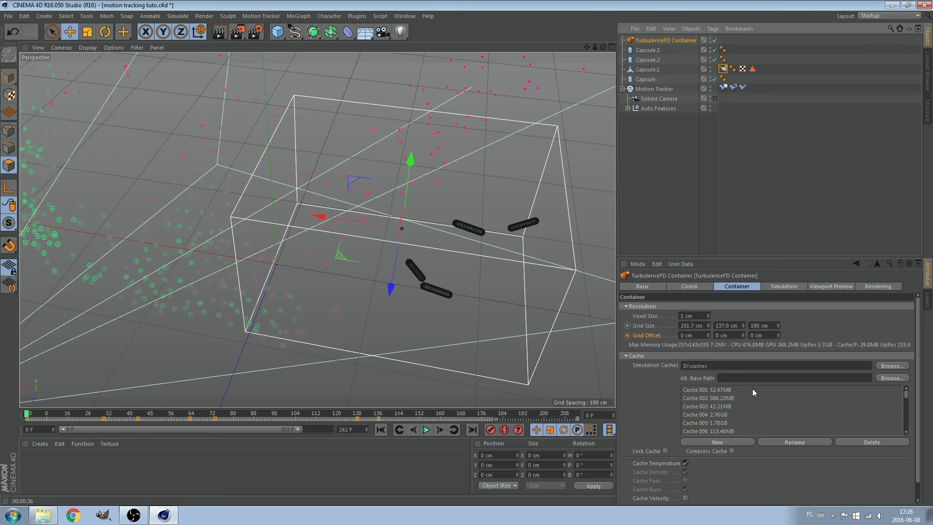
scroll(754, 413, down, 4)
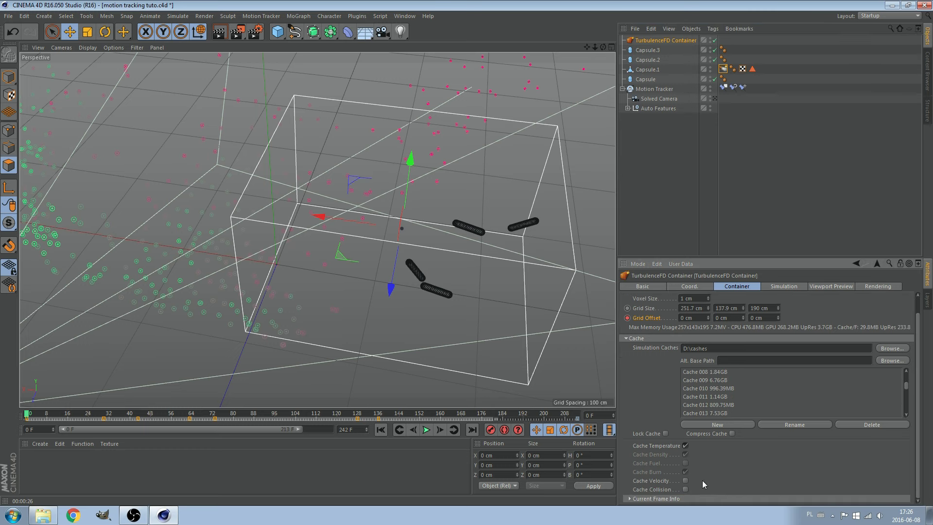
click(686, 480)
Step: Enter 3 as the Time Scale in the Simulation tab's Timing options
click(784, 287)
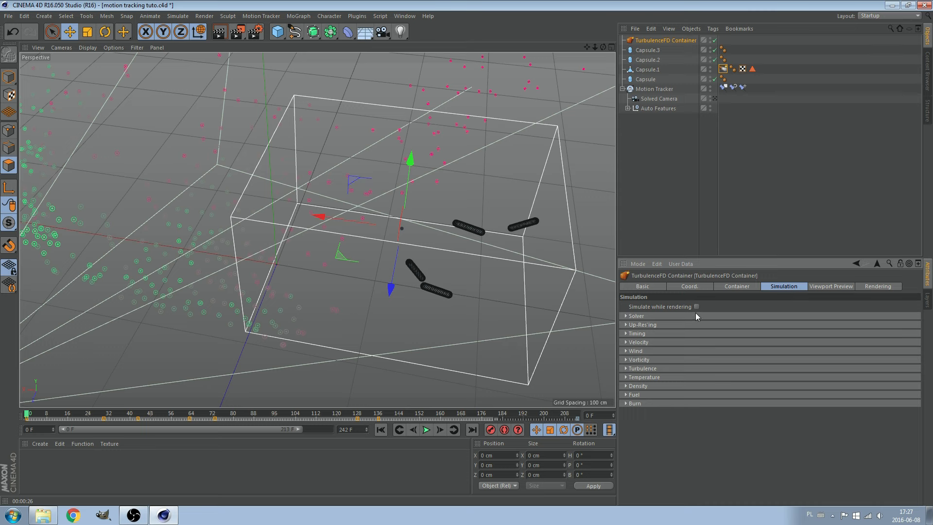
click(689, 332)
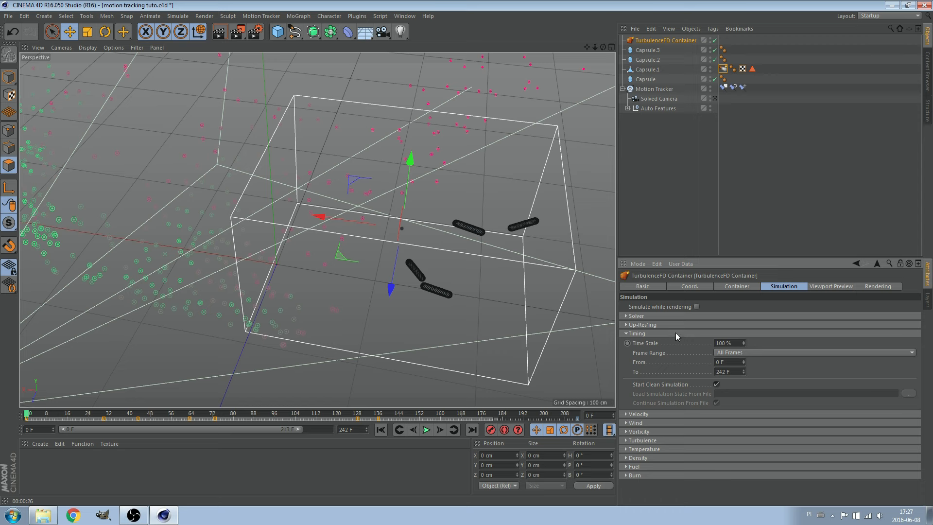
click(738, 344)
text(4)
key(BackSpace)
key(BackSpace)
text(3)
Step: Set Turbulence Intensity to 40 cm
click(693, 333)
click(691, 342)
click(690, 360)
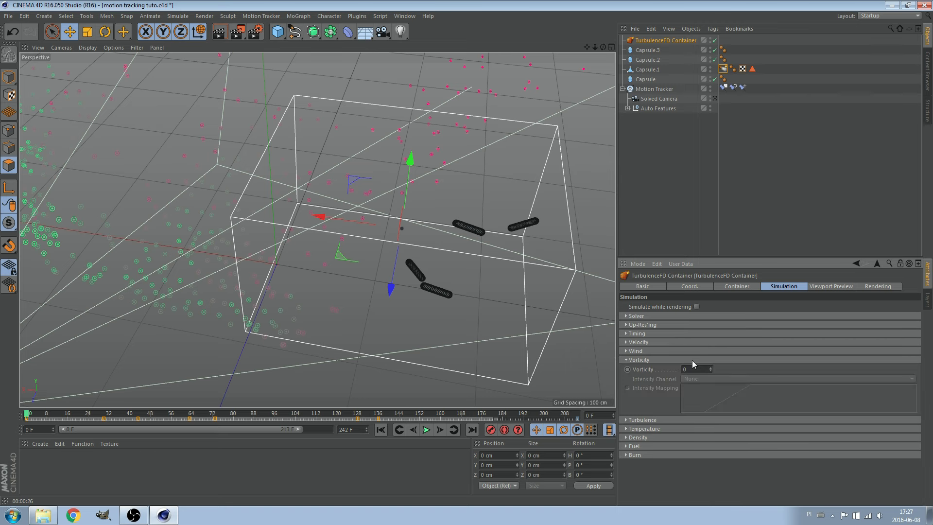
click(675, 360)
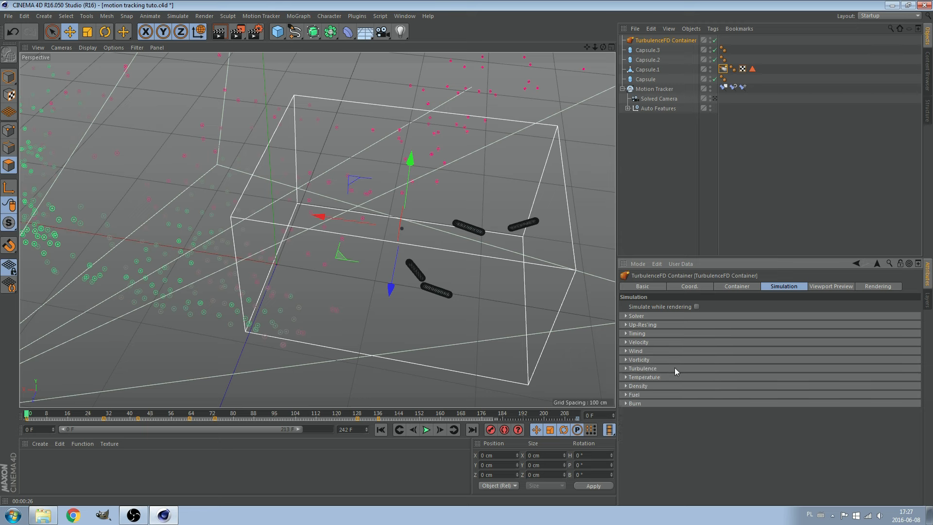
click(693, 378)
text(40)
key(Return)
Step: Drive turbulence intensity by Density, with Largest Size 30 cm and Smallest Size 12 cm
click(720, 388)
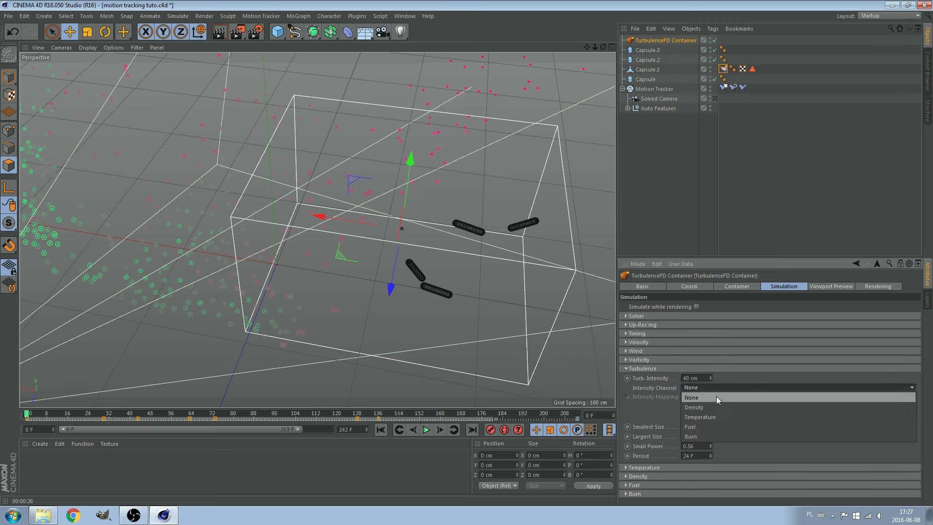
click(694, 407)
click(696, 436)
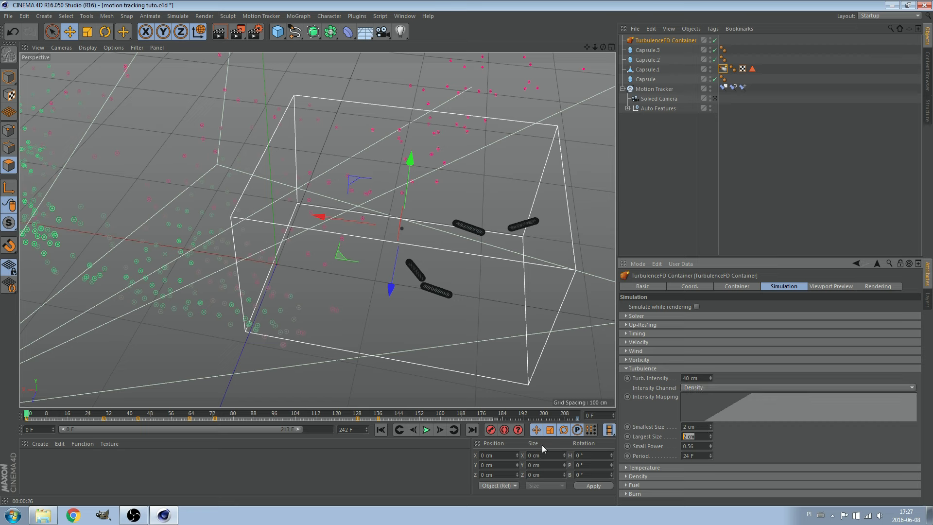
text(30)
key(shift+Tab)
text(12)
key(Return)
Step: Activate the Density settings, select its dissipation value, and turn on the Fuel channel
click(660, 368)
click(660, 384)
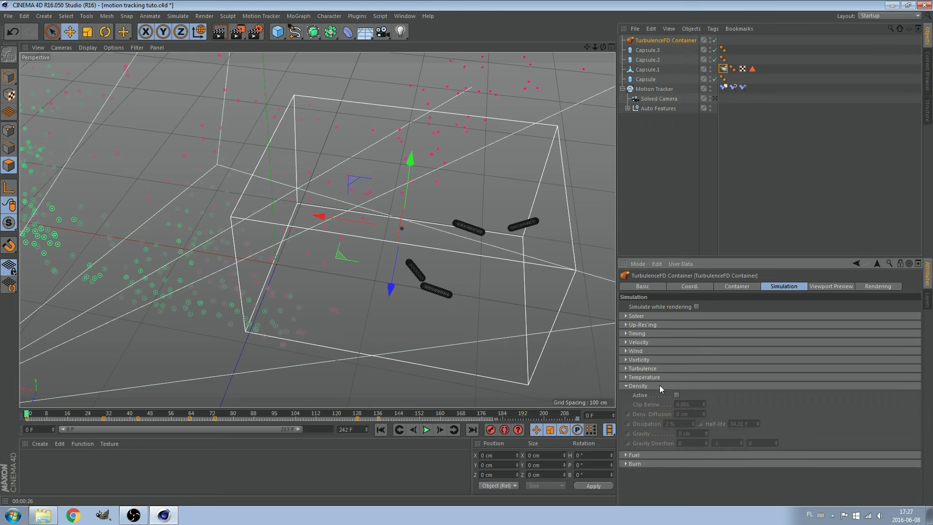
click(676, 395)
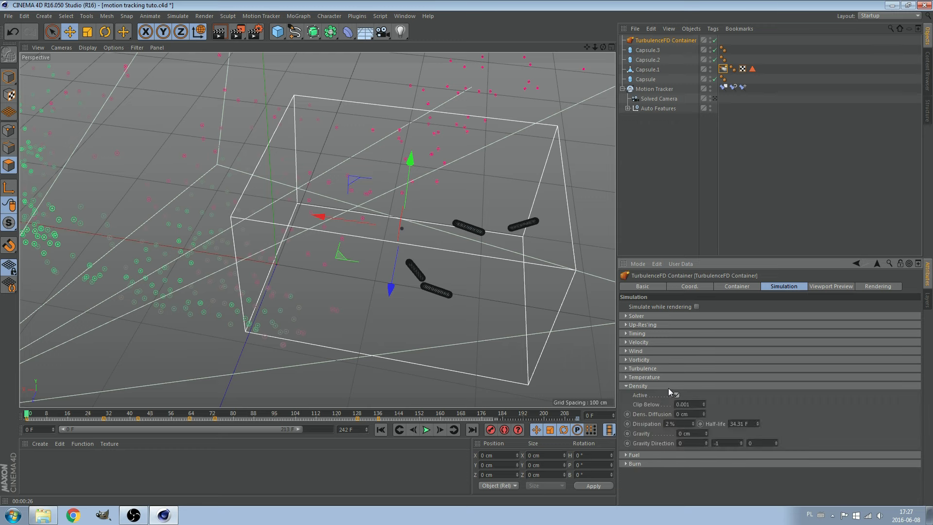
double_click(687, 424)
click(643, 385)
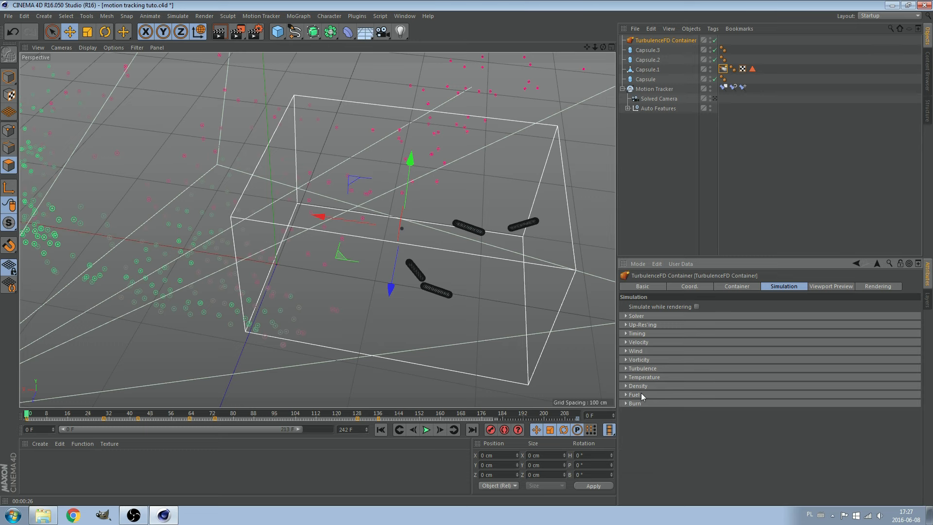
click(692, 404)
Step: Set Temperature Cooling to 10% and Buoyancy to 5 cm
click(660, 395)
click(653, 378)
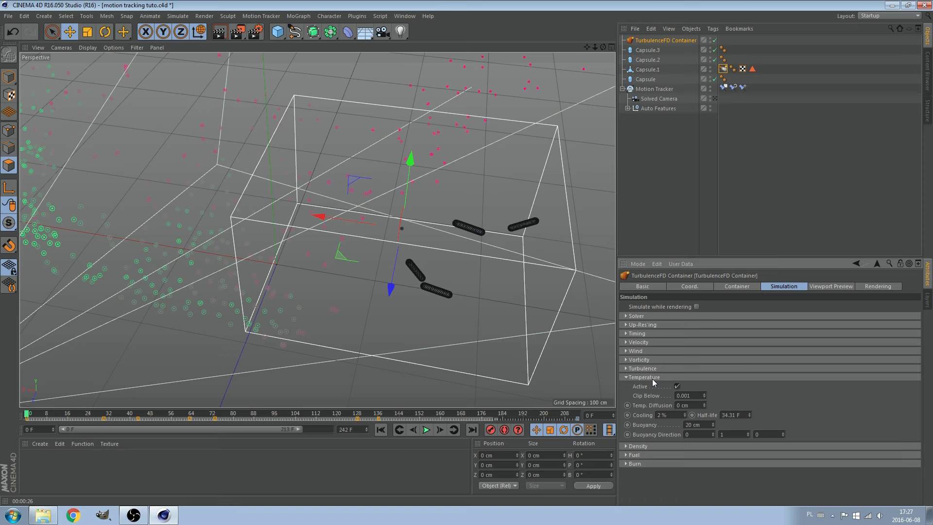
text(1)
key(Return)
key(Return)
double_click(695, 425)
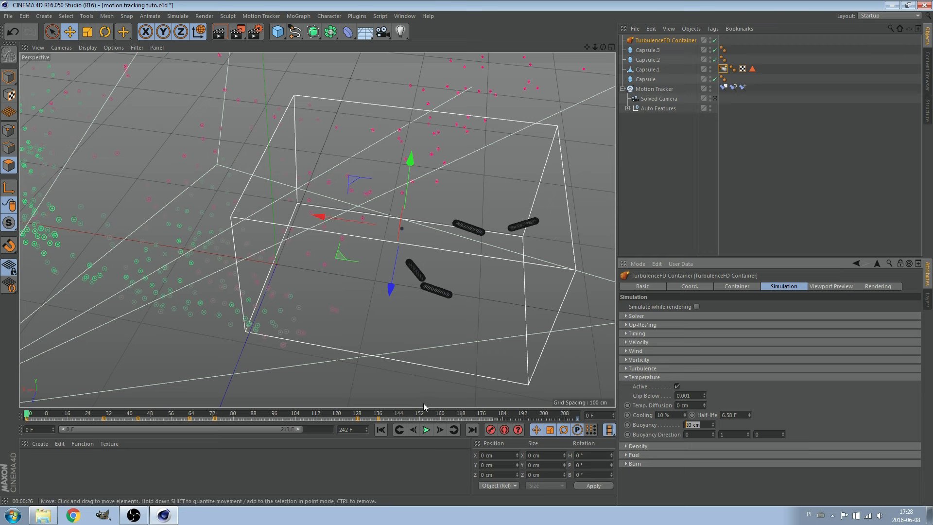
text(5)
key(Return)
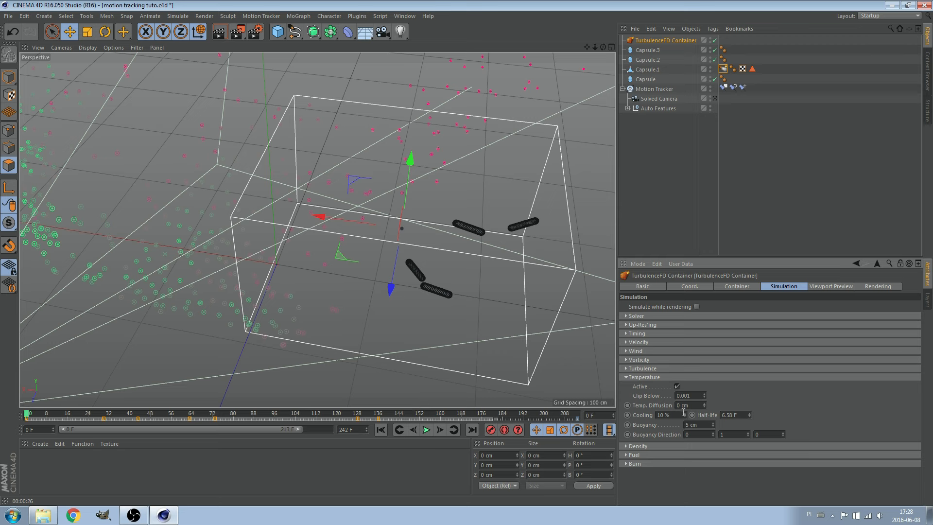
click(703, 377)
click(818, 287)
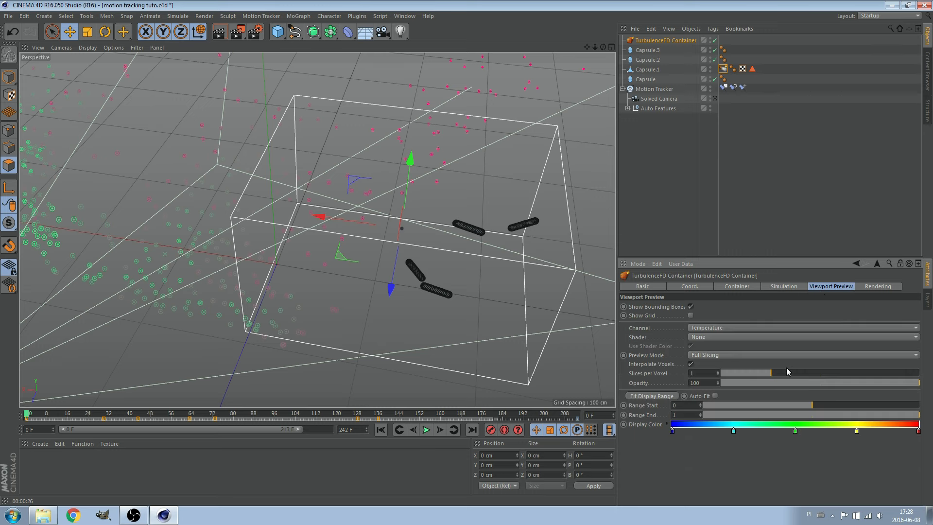
Step: In the fluid's render settings, set the fire shader channel to None
click(874, 286)
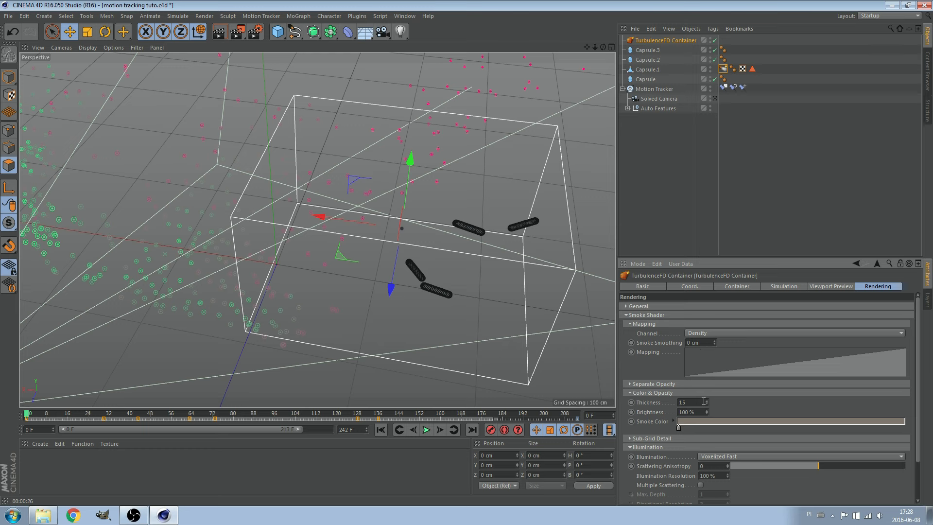
click(647, 315)
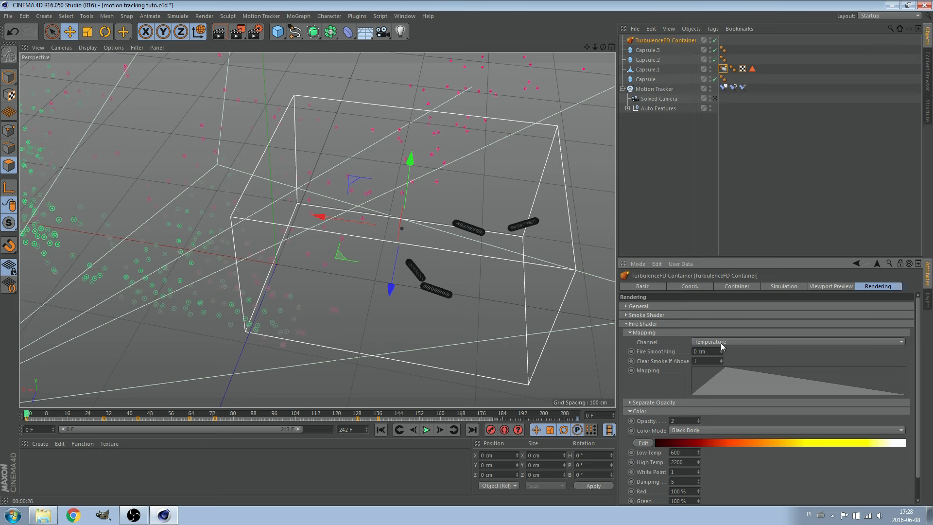
click(715, 341)
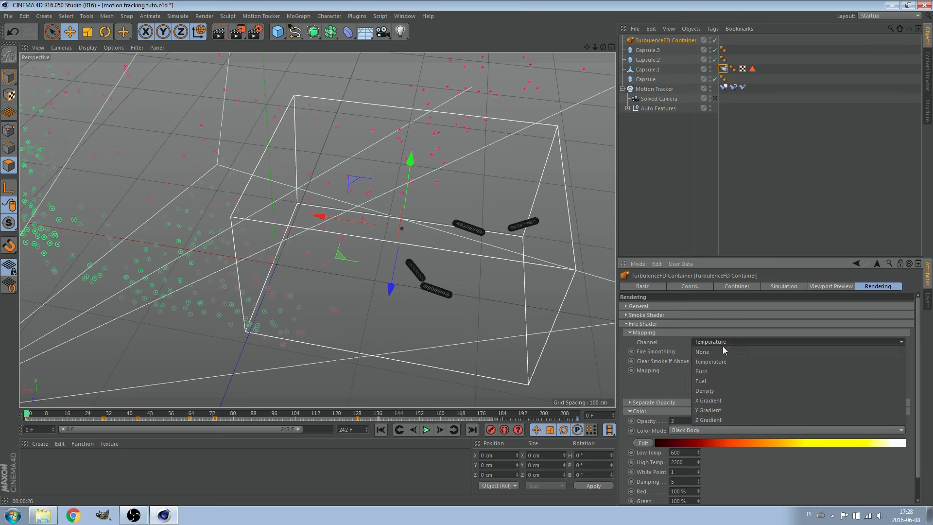
click(663, 325)
Step: Steepen the smoke mapping curve so smoke reaches full intensity at lower density
click(666, 314)
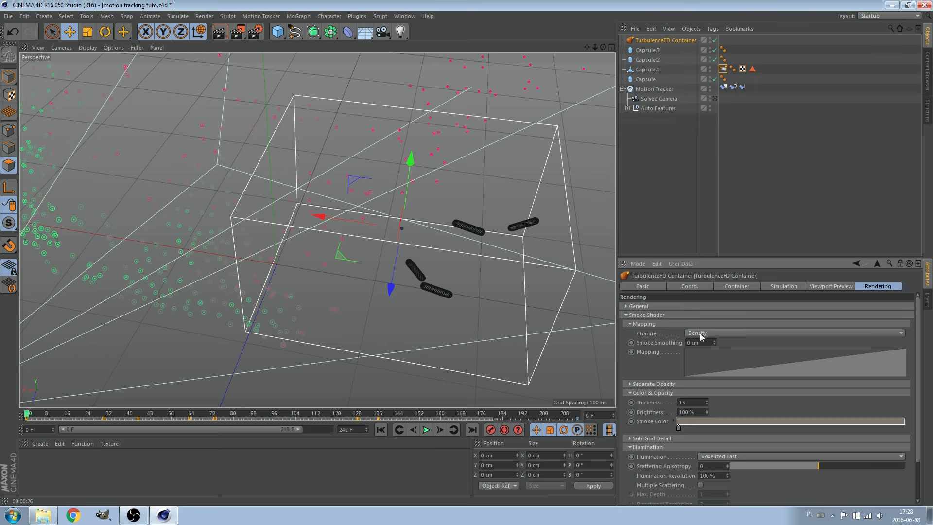
scroll(708, 369, down, 2)
scroll(709, 385, up, 2)
double_click(721, 359)
drag(578, 247, 472, 247)
click(599, 206)
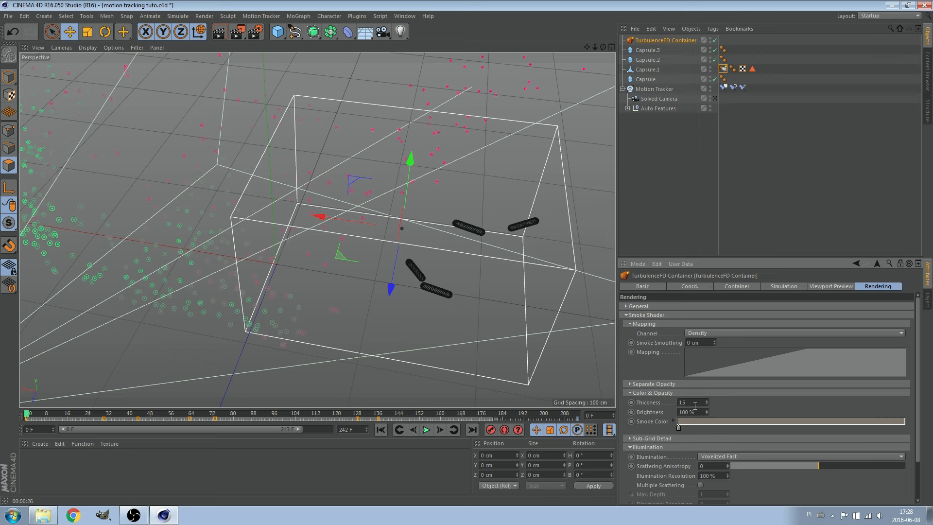
Step: Set smoke thickness to 4 and brightness to 160%
text(4)
key(Tab)
text(160)
key(Return)
Step: Set the smoke colour gradient interpolation to None and browse the gradient presets
click(673, 421)
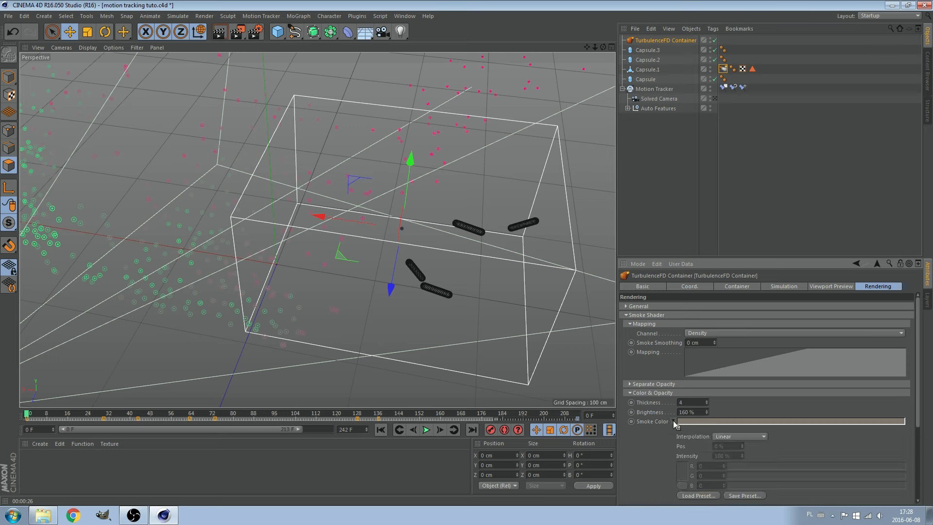
click(748, 436)
click(754, 477)
scroll(764, 461, down, 2)
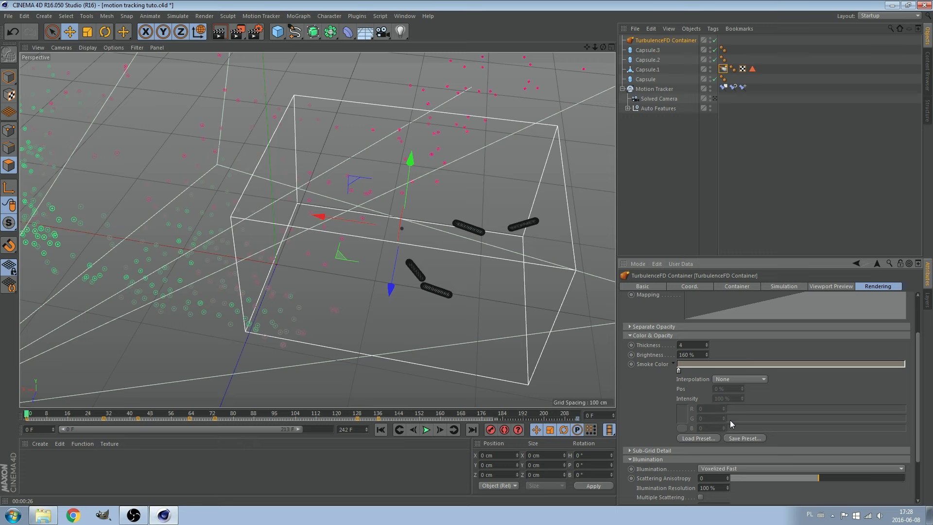
click(709, 439)
scroll(805, 252, down, 2)
mouse_move(812, 287)
mouse_down()
mouse_move(809, 349)
mouse_move(800, 270)
mouse_up()
Step: Try the white-blue-black and striped smoke colour gradient presets, undoing the first
scroll(801, 320, down, 2)
scroll(798, 336, down, 1)
scroll(798, 262, up, 4)
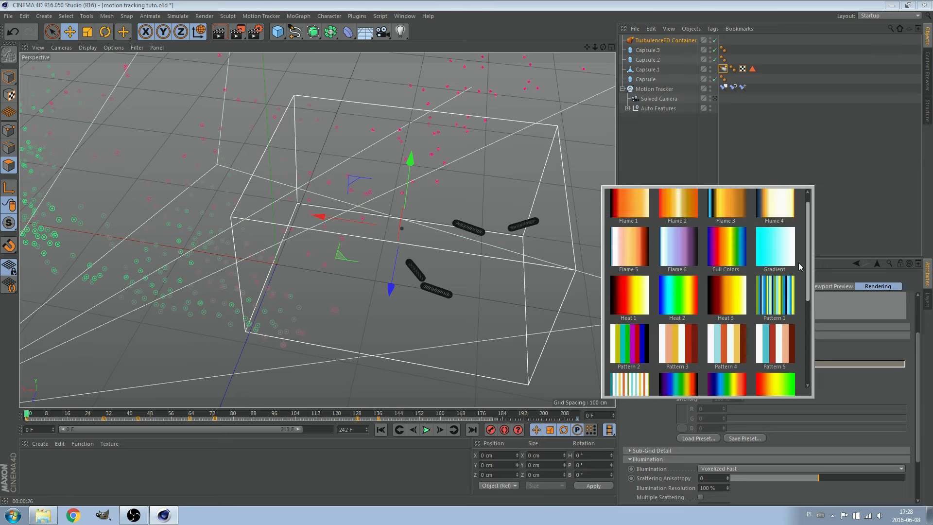
scroll(800, 273, down, 2)
scroll(797, 311, down, 2)
scroll(792, 341, down, 2)
click(684, 370)
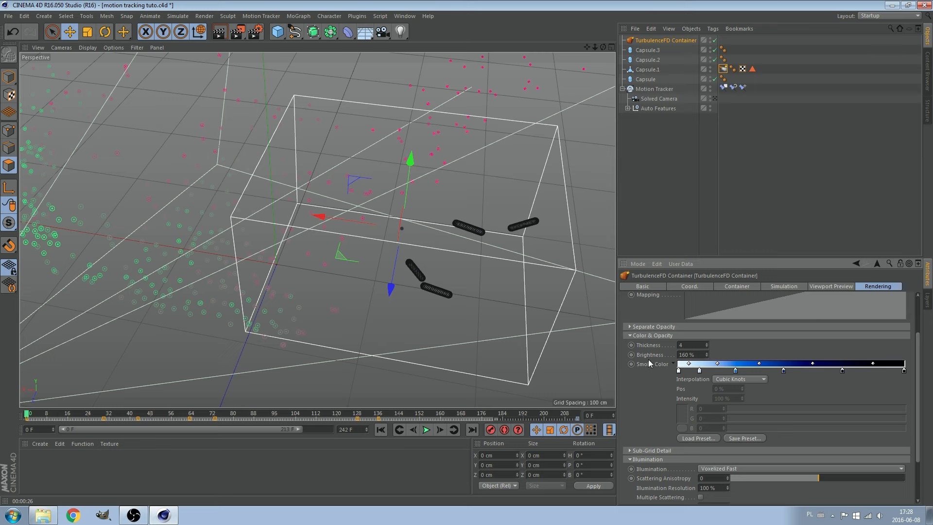
key(ctrl+z)
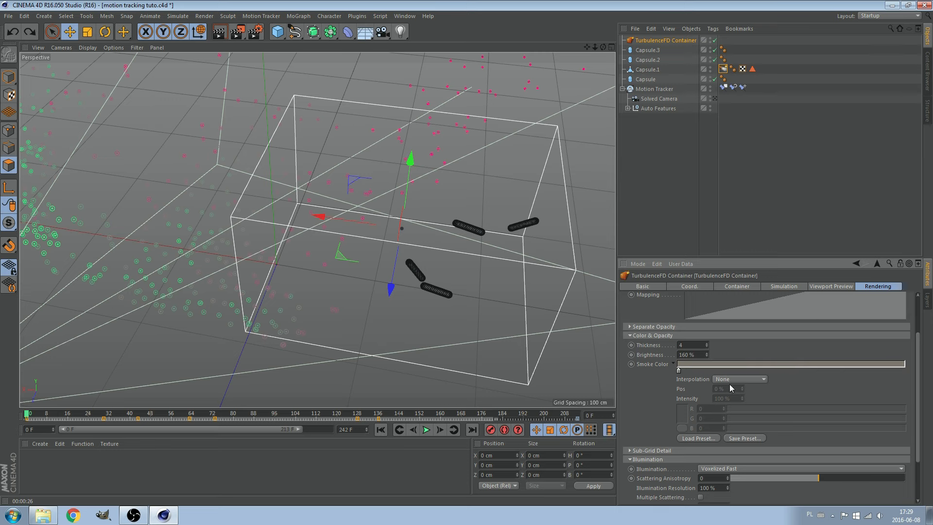
click(709, 438)
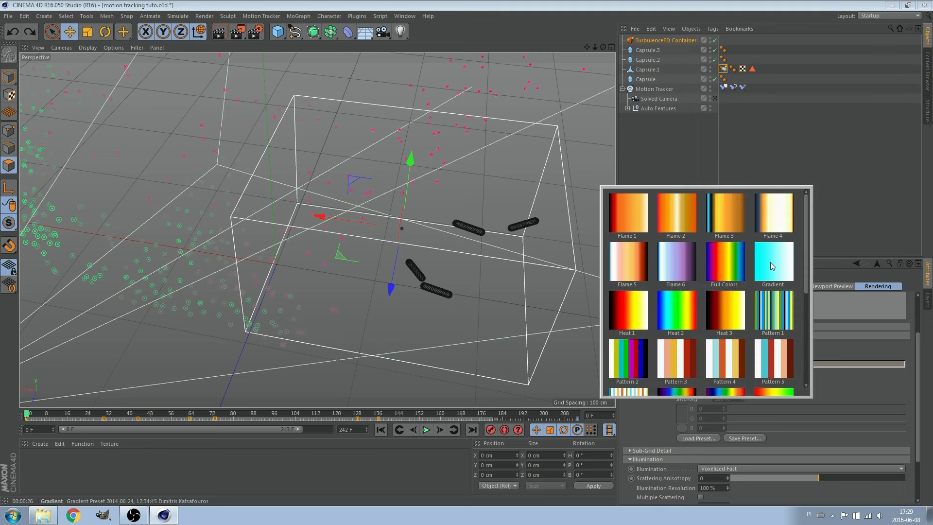
drag(804, 278, 799, 352)
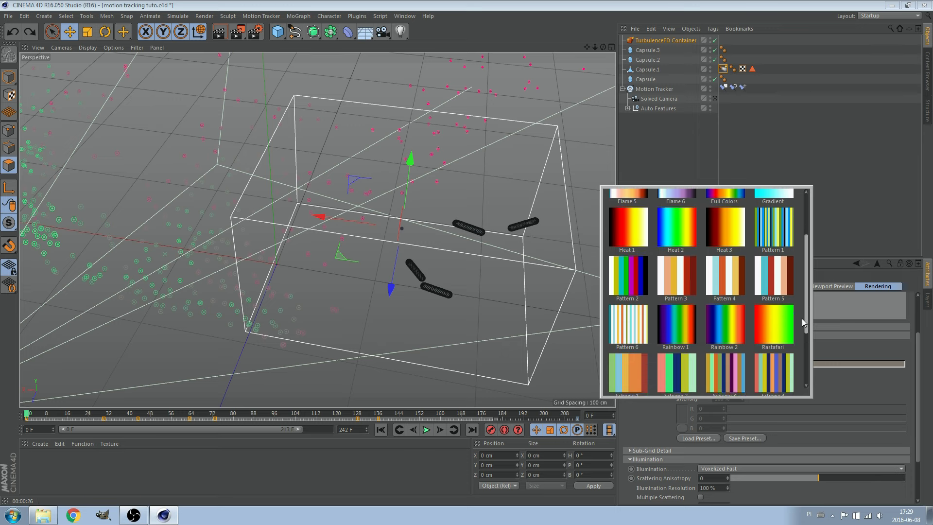
mouse_move(799, 352)
mouse_down()
mouse_move(809, 262)
mouse_move(804, 304)
mouse_up()
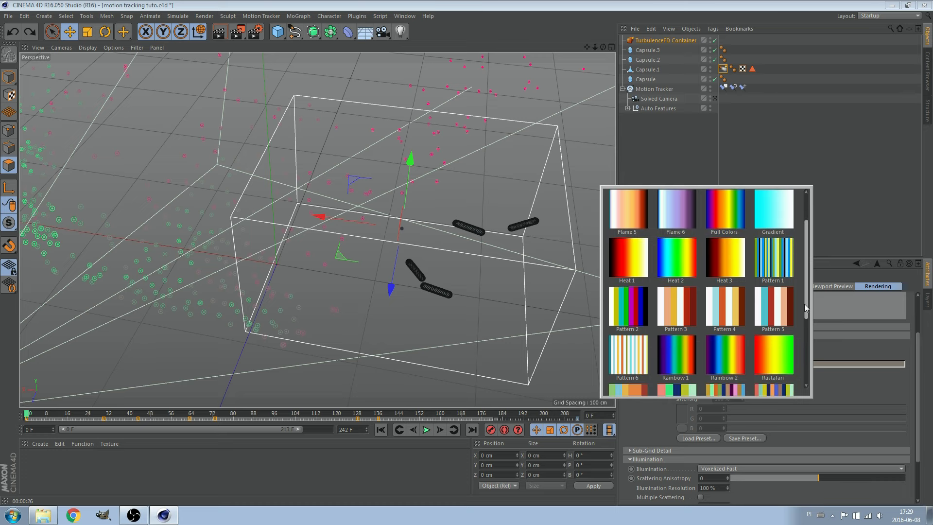
click(775, 333)
Step: Apply the Sky 3 preset and delete its black end knot, leaving dark blue (2, 37, 131)
click(694, 436)
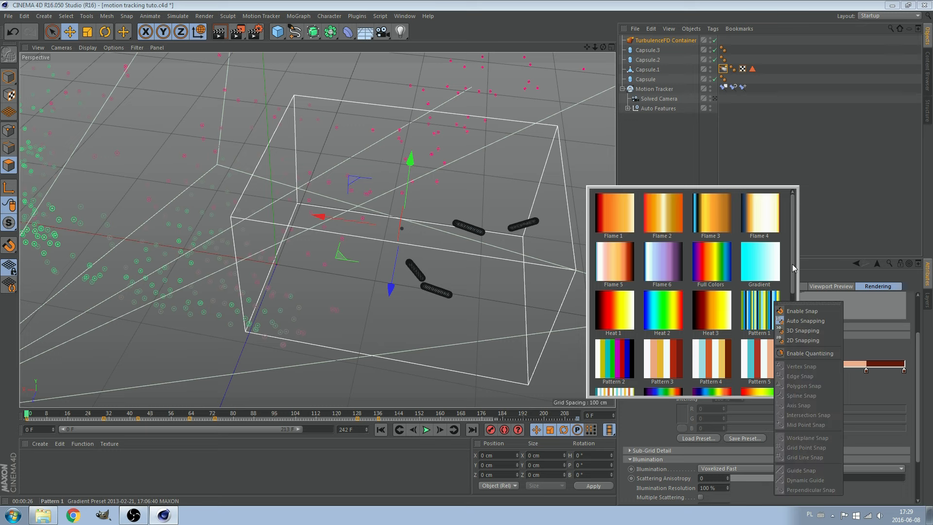
scroll(726, 350, down, 4)
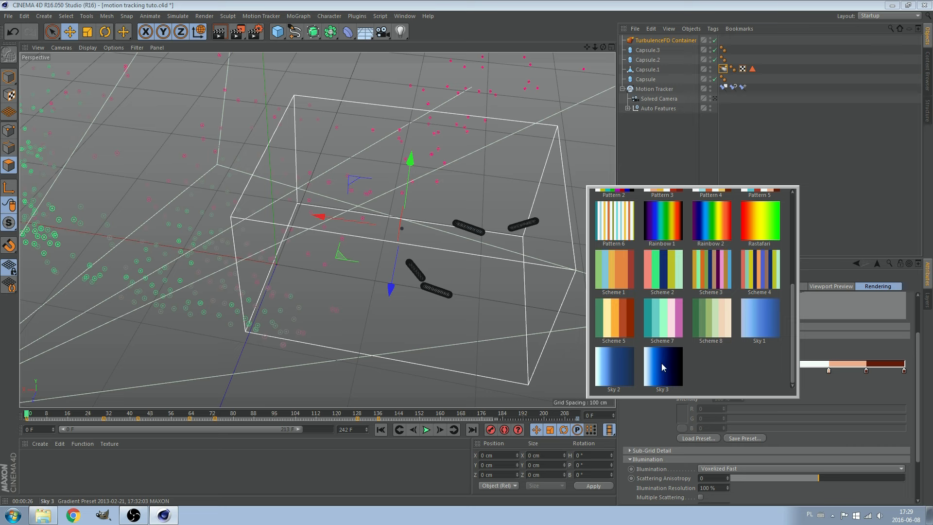
click(661, 364)
drag(904, 370, 843, 386)
click(784, 371)
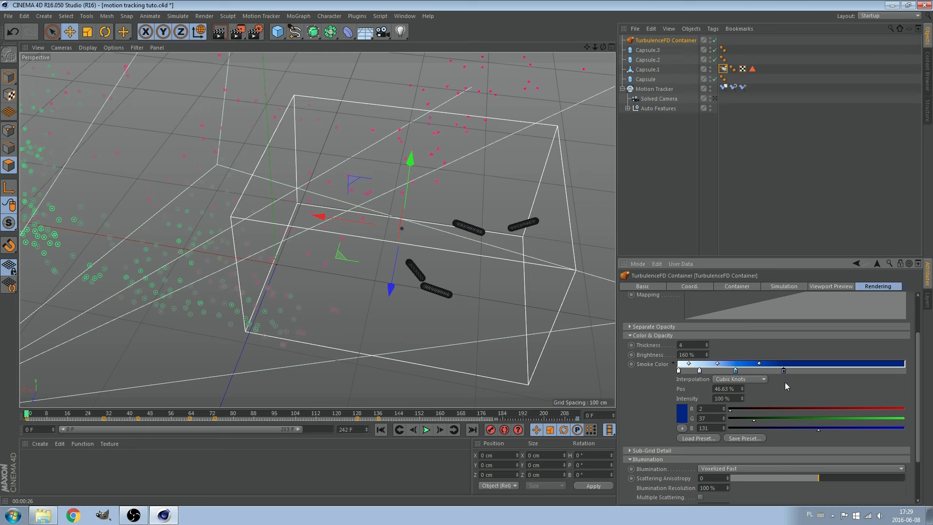
click(748, 381)
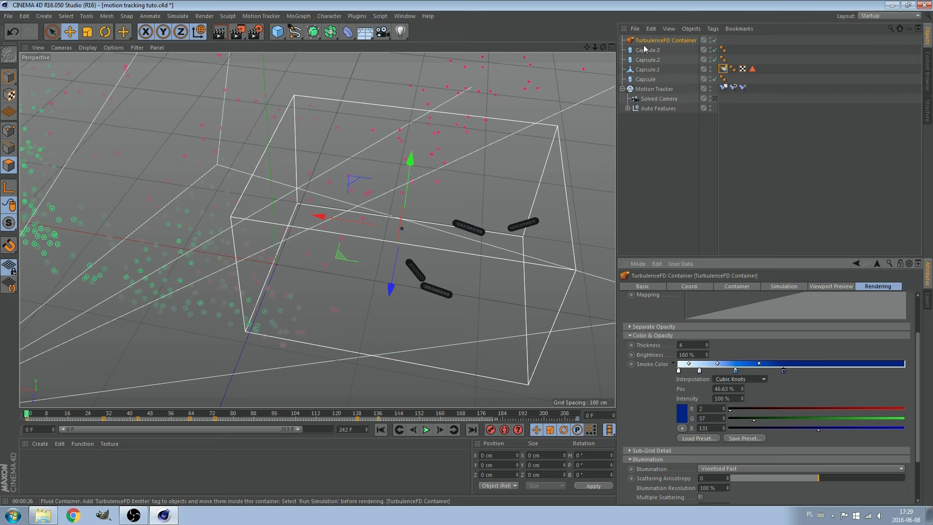
Step: Review the simulation's Turbulence, Temperature and Timing settings
click(747, 287)
click(790, 286)
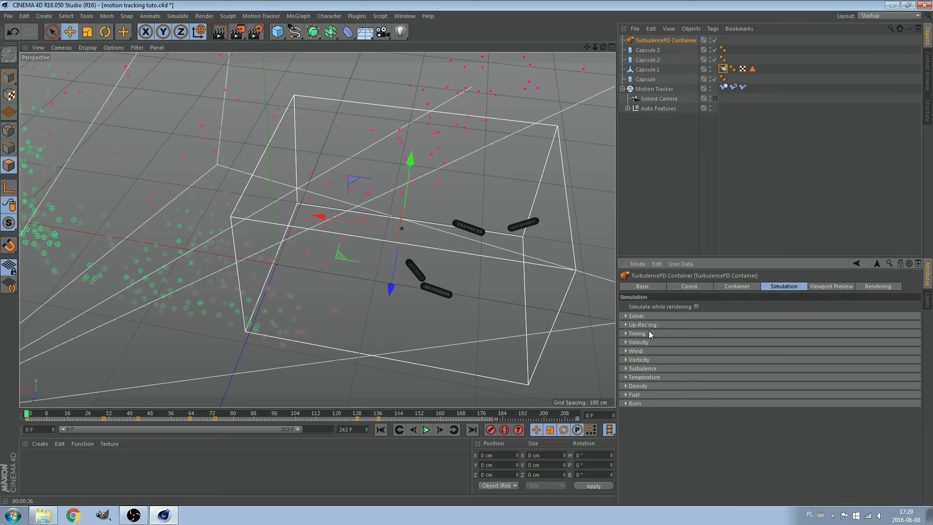
click(650, 370)
click(646, 378)
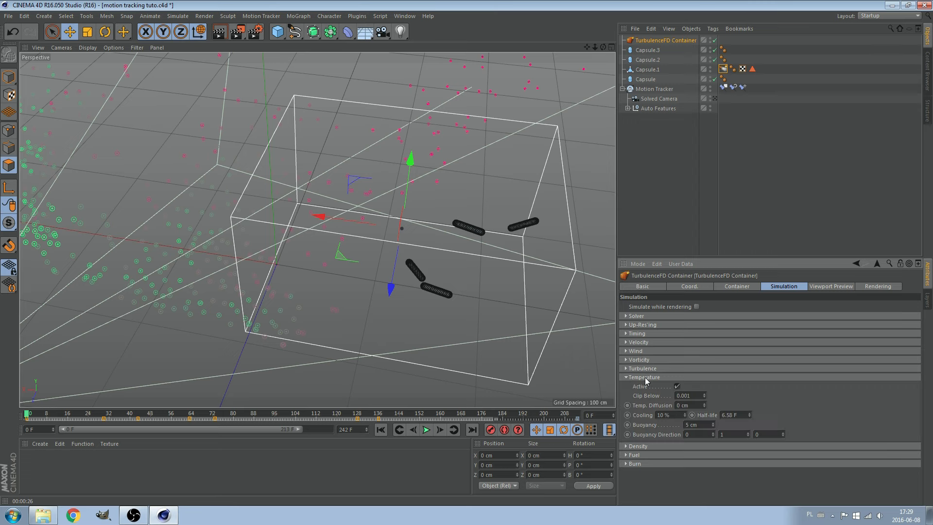
click(652, 333)
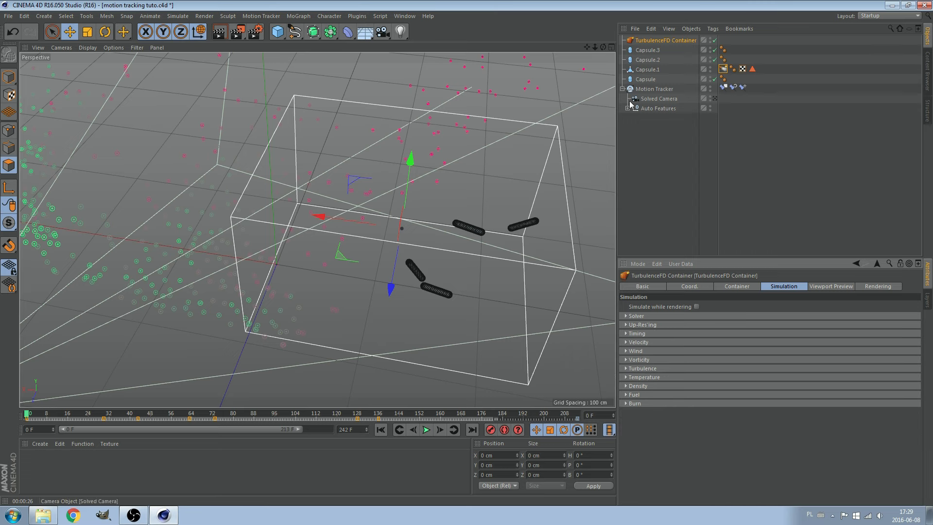
scroll(558, 153, up, 1)
scroll(535, 194, up, 1)
scroll(462, 279, up, 1)
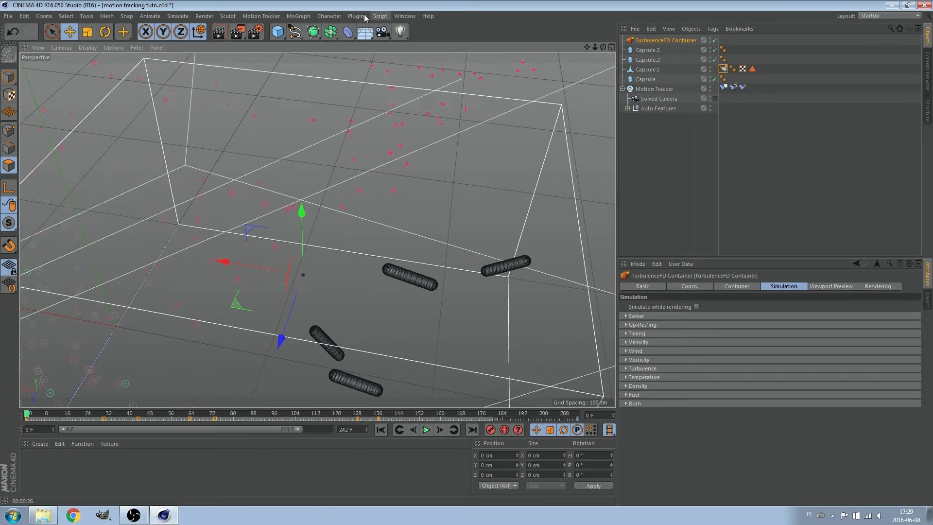
Step: Open the TurbulenceFD simulation window from Scripts and dock it in the right panel
click(381, 16)
click(559, 56)
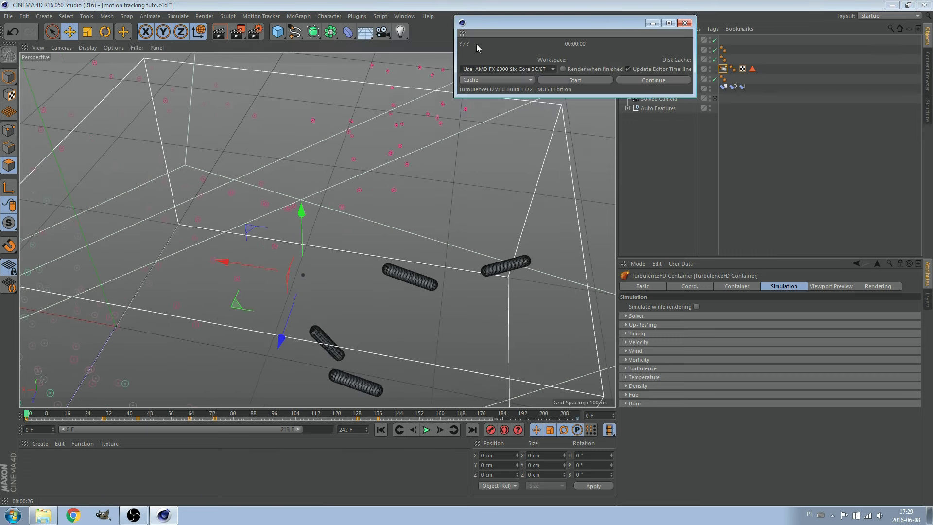
drag(462, 32, 687, 232)
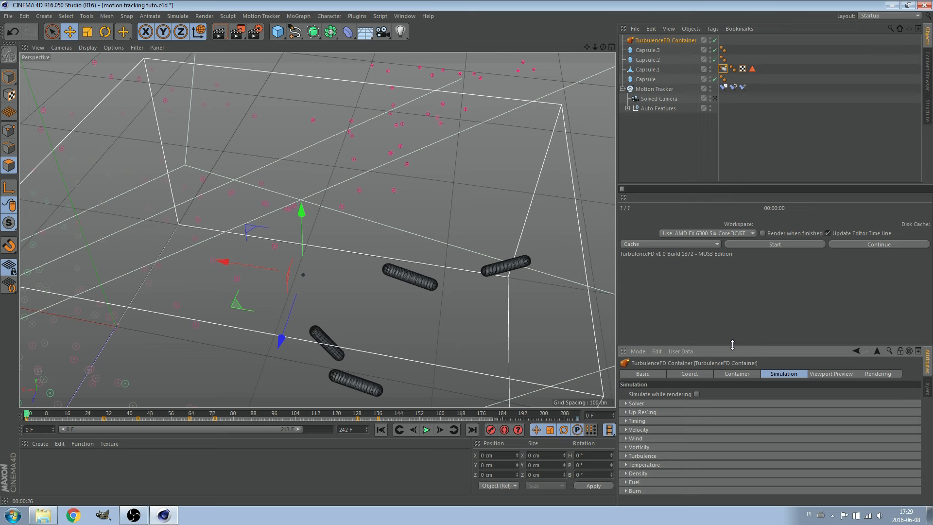
Step: Set the container's voxel size to 2 cm
drag(735, 345, 736, 269)
click(737, 298)
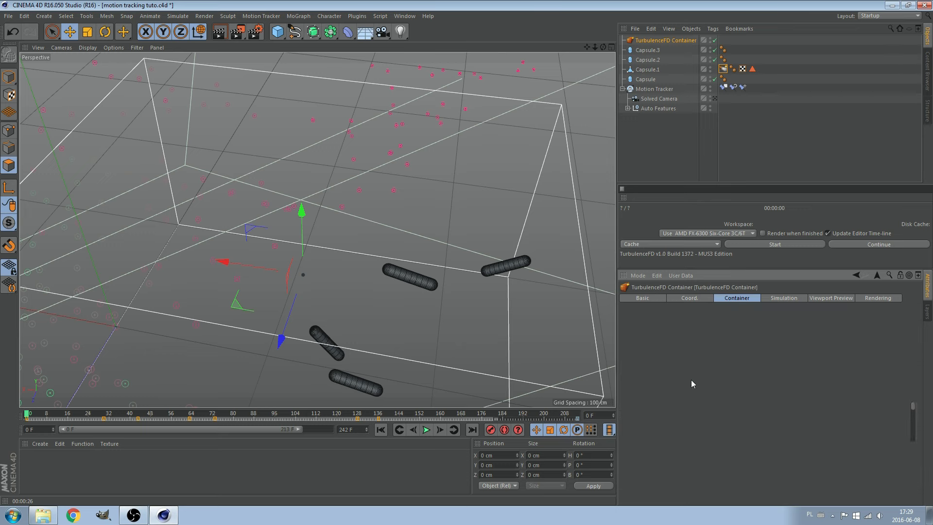
scroll(727, 410, down, 5)
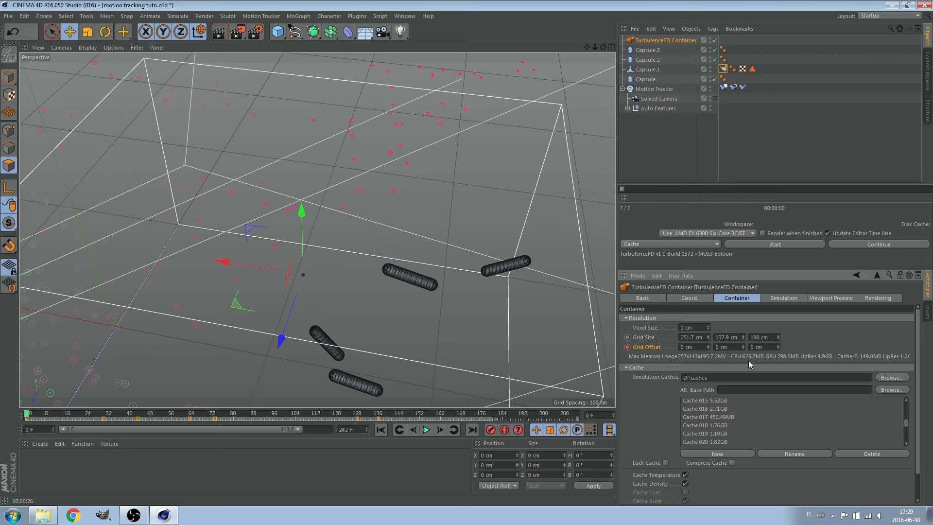
double_click(694, 328)
text(2)
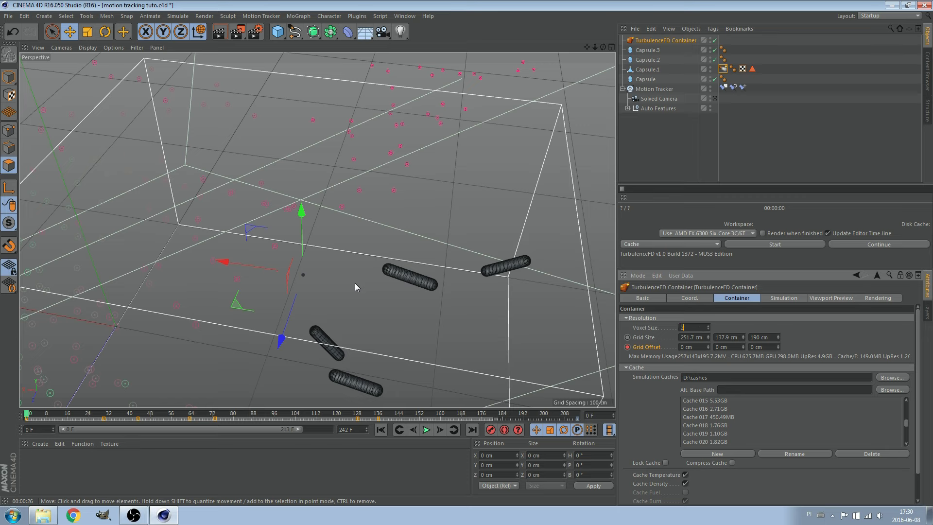
key(Return)
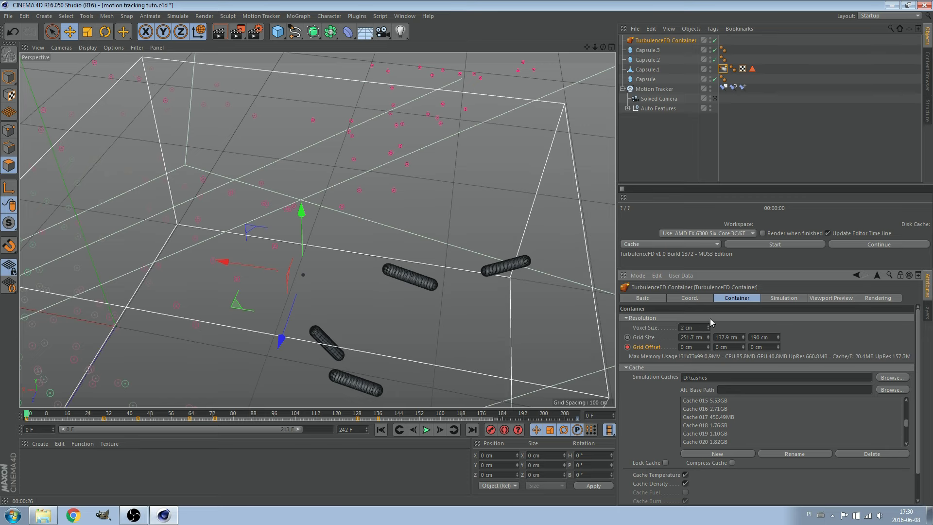
Step: Simulate the smoke up to frame 70 and render a preview of the trails
drag(603, 49, 627, 68)
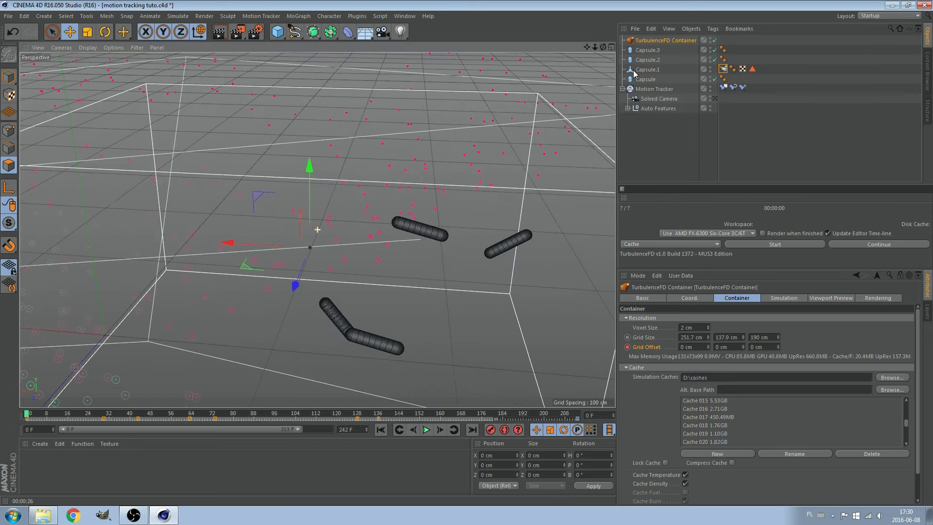
click(756, 245)
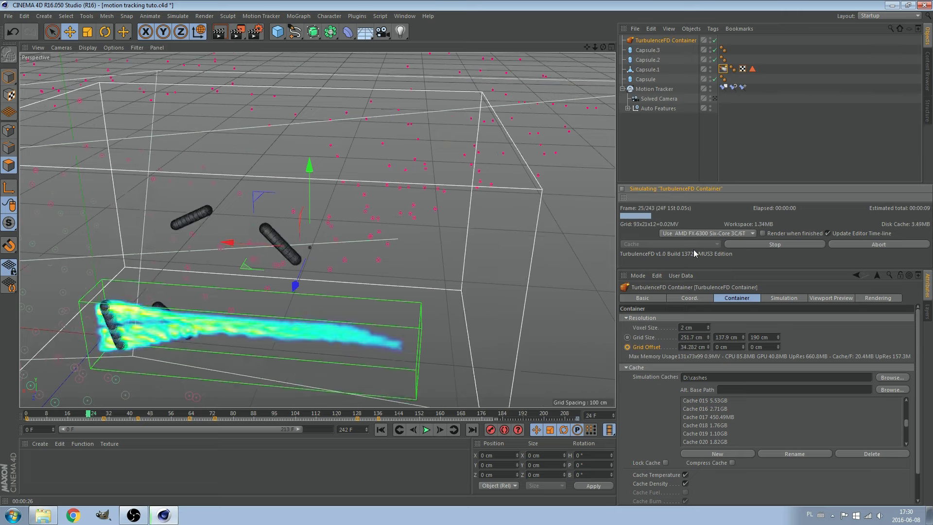
drag(638, 98, 589, 51)
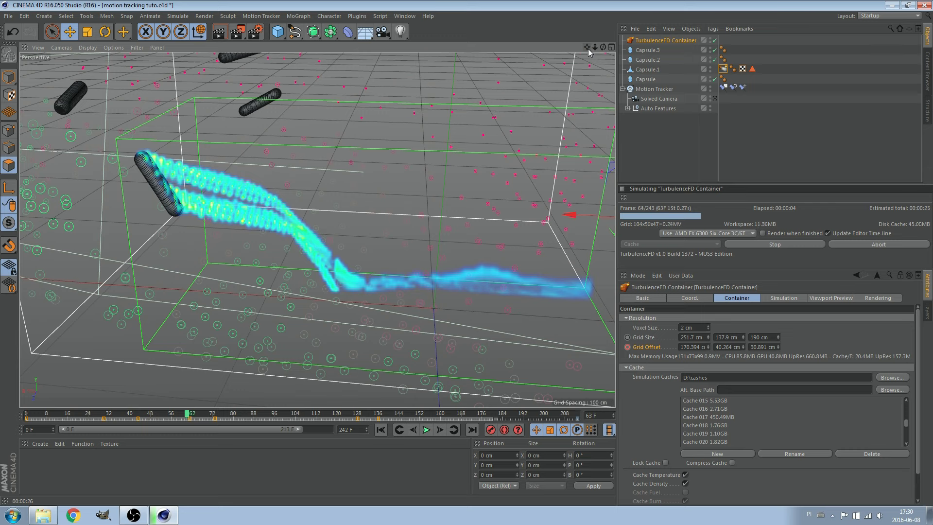
click(775, 244)
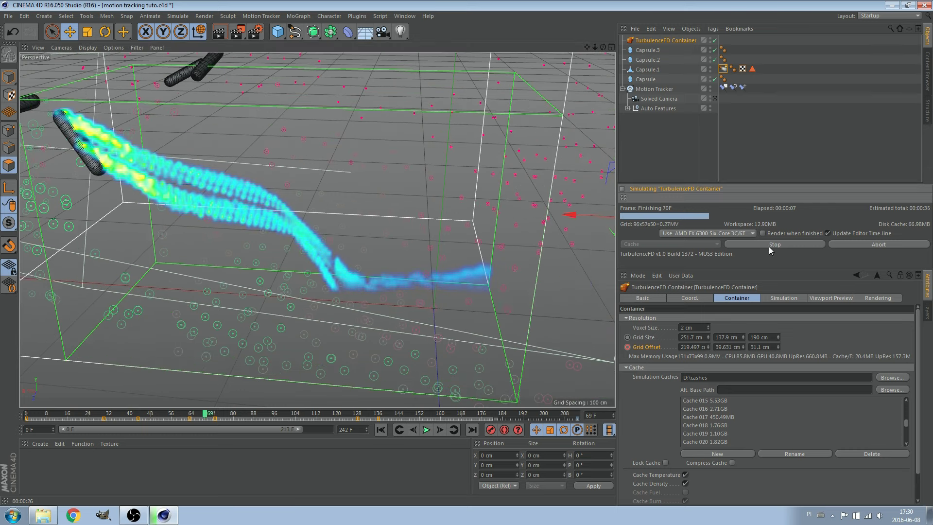
drag(604, 47, 377, 56)
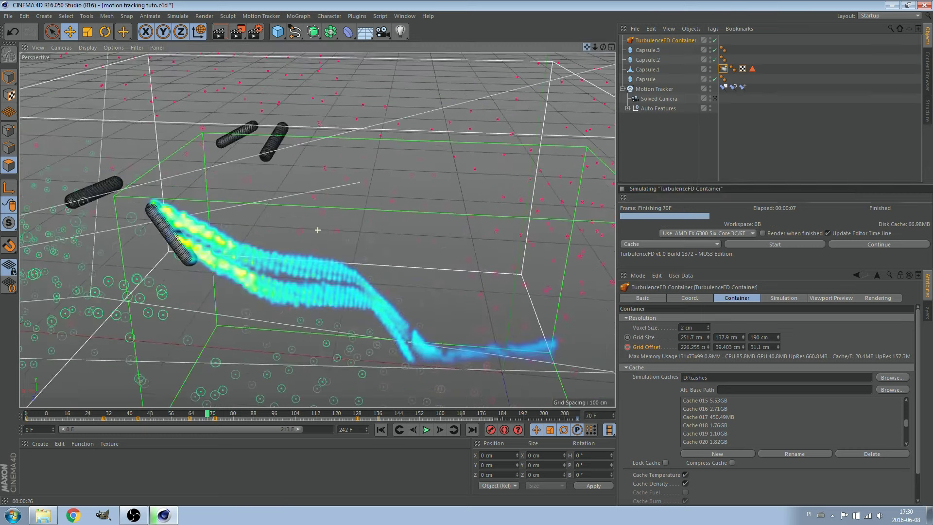
click(219, 34)
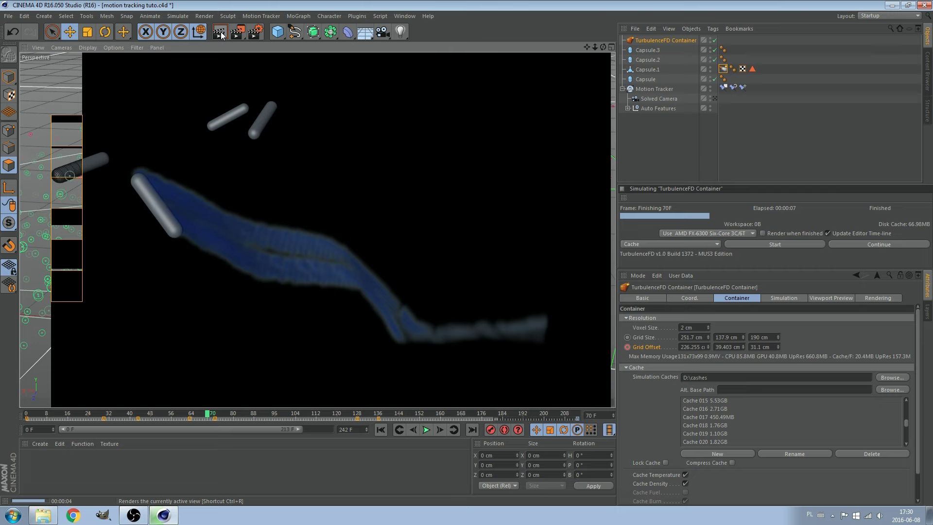
drag(602, 46, 789, 244)
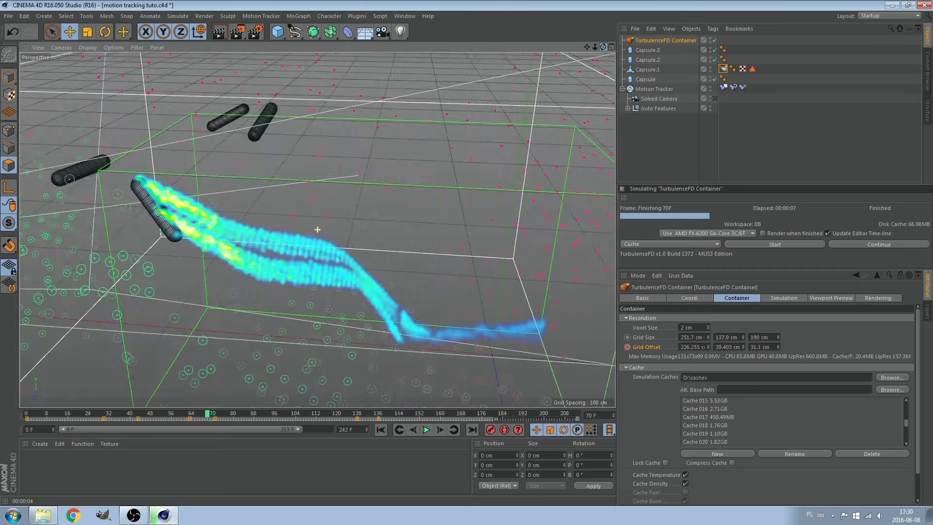
Step: Remove the dark-blue stop from the smoke gradient and keep the end stop white
click(877, 298)
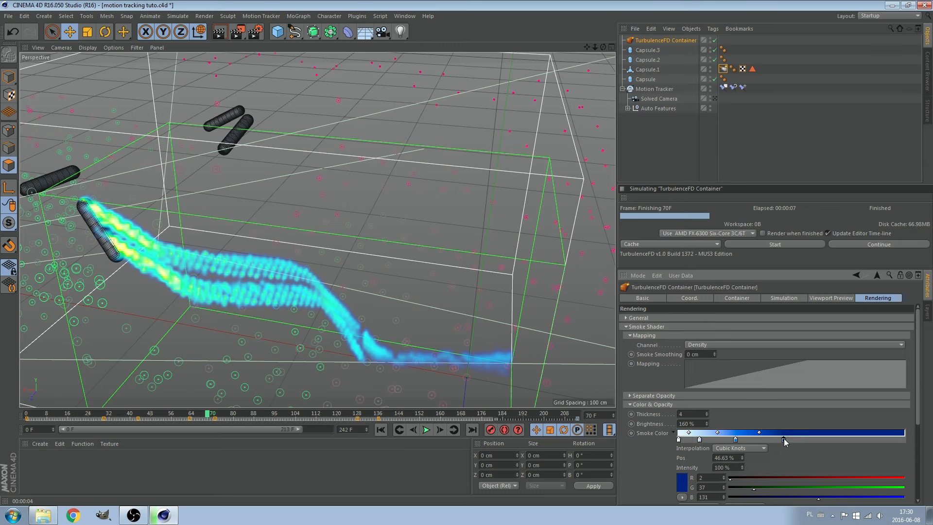
drag(784, 441, 736, 454)
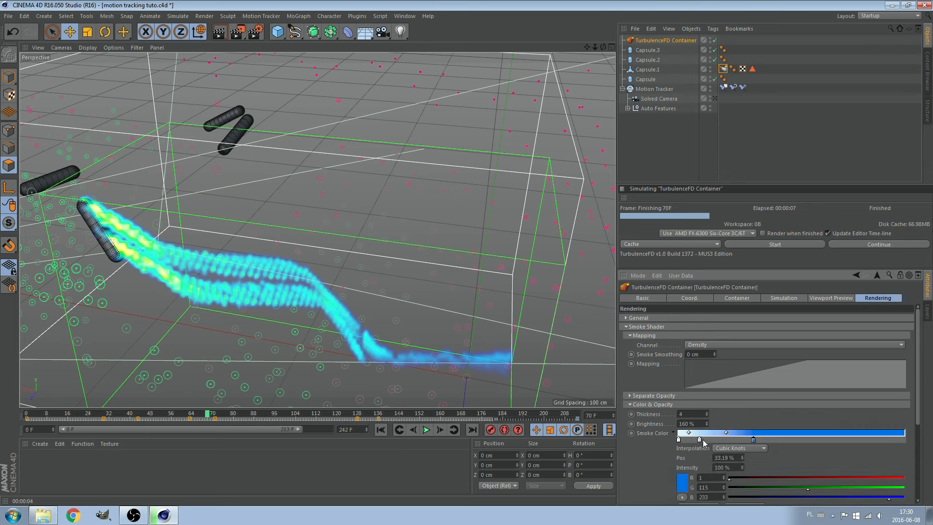
click(814, 440)
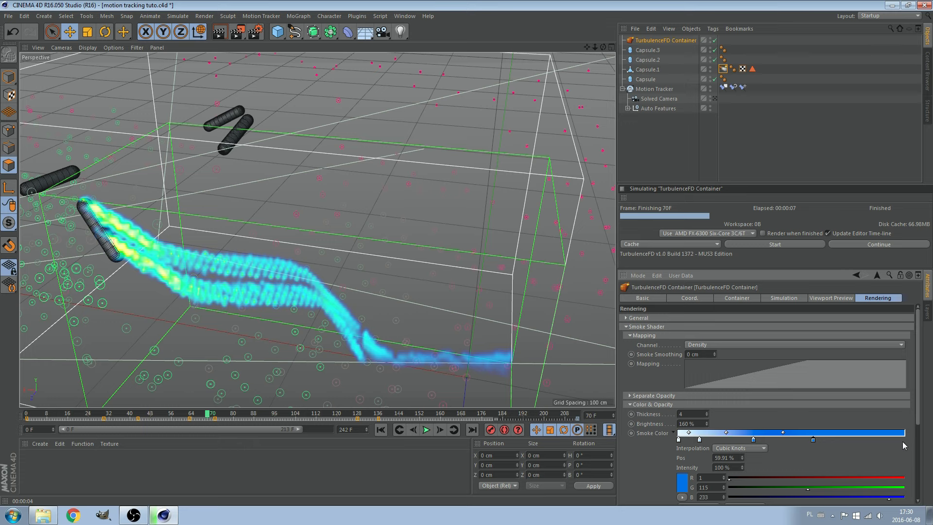
double_click(904, 440)
click(800, 397)
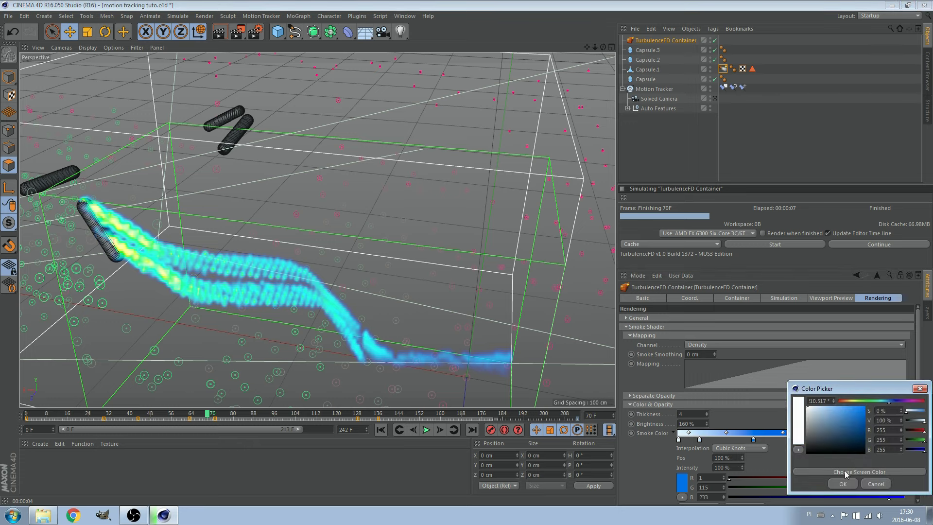
click(853, 488)
Step: Make the middle gradient stops bright blue and render a preview
double_click(679, 440)
click(663, 486)
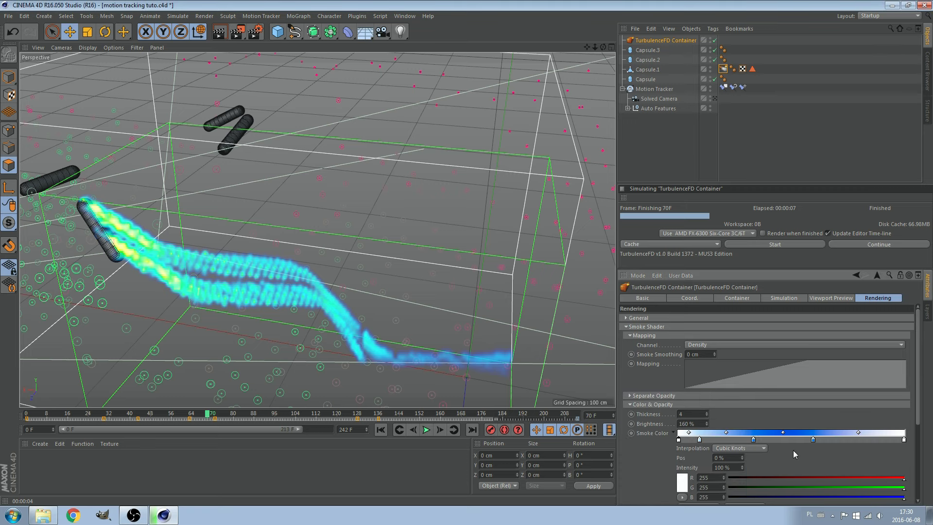
double_click(754, 440)
click(755, 414)
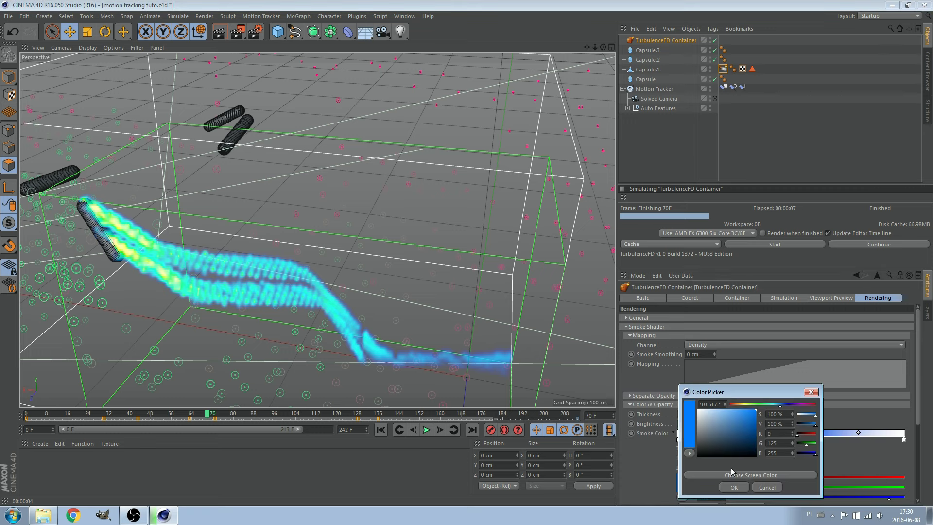
click(734, 486)
double_click(813, 440)
drag(803, 440, 818, 410)
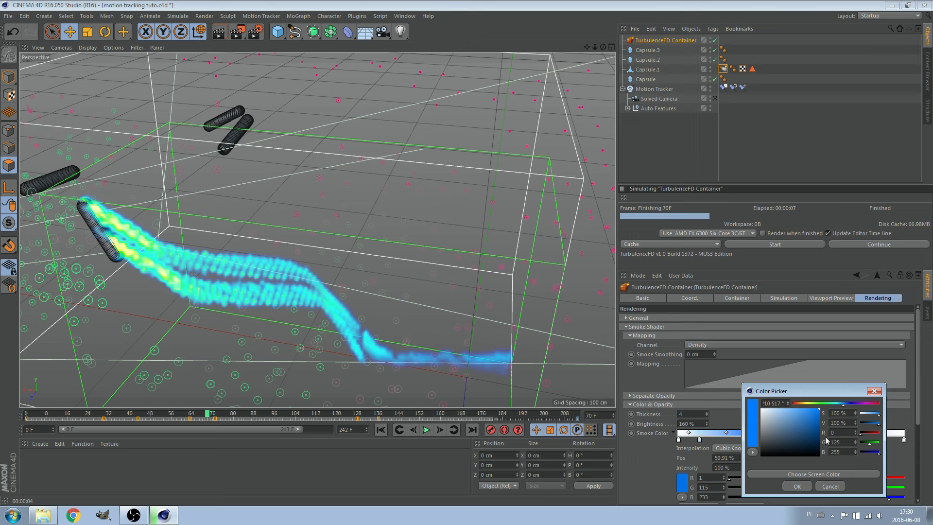
click(797, 486)
click(218, 33)
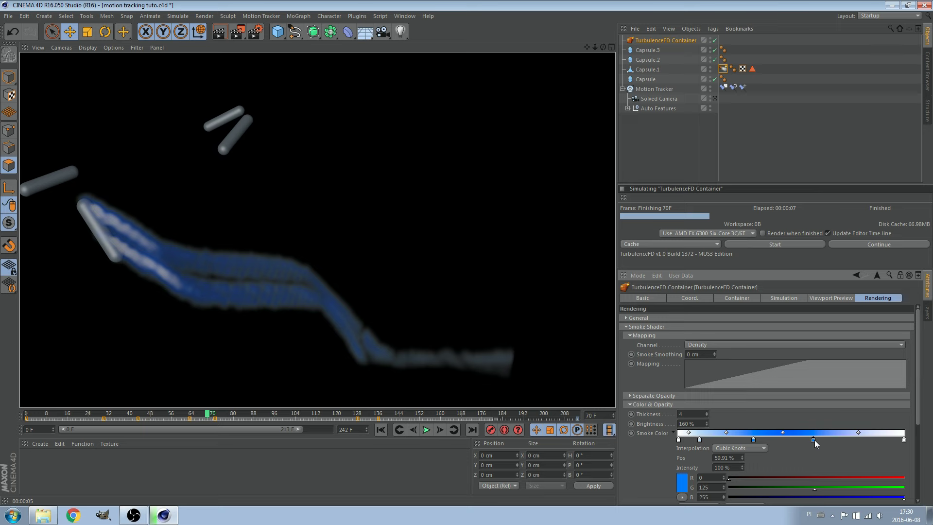
Step: Slide the blue stop to about 90% and make the end stop light cyan-blue
drag(813, 439, 883, 440)
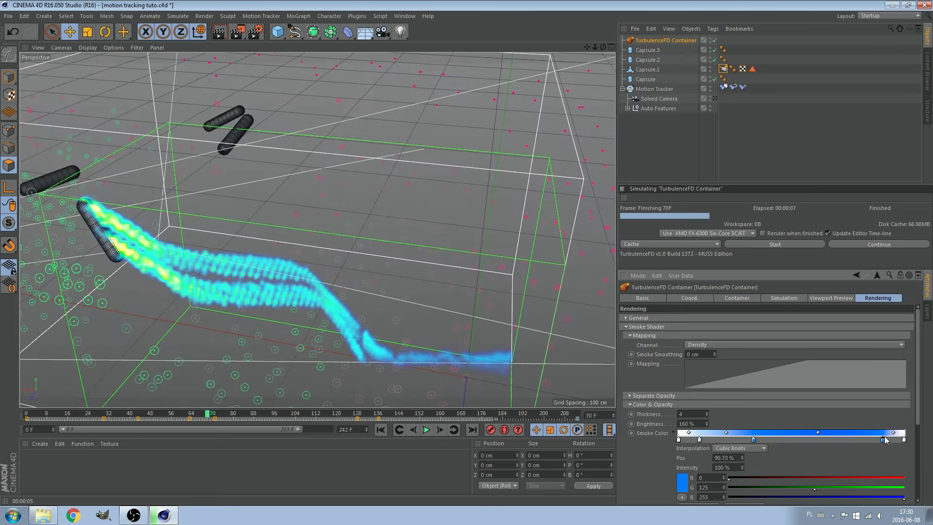
double_click(904, 440)
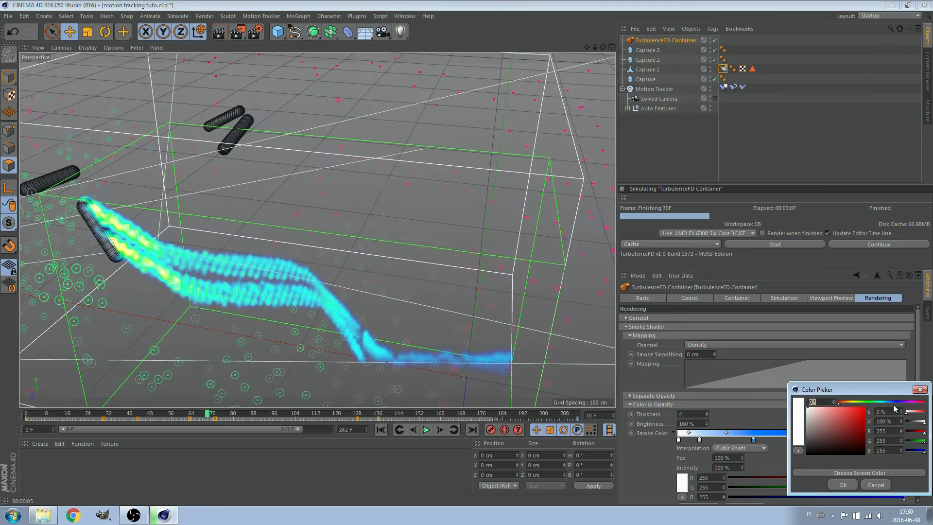
click(886, 402)
drag(887, 403, 885, 402)
click(833, 412)
click(830, 485)
Step: Make the leftmost gradient stop light blue and render a preview of the recoloured smoke
click(678, 439)
double_click(679, 440)
click(707, 403)
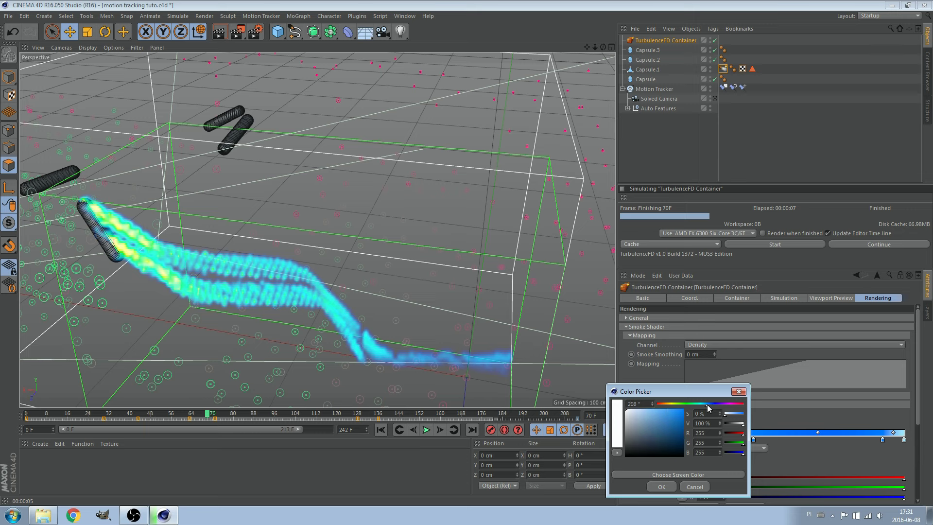
drag(655, 415, 643, 410)
click(662, 486)
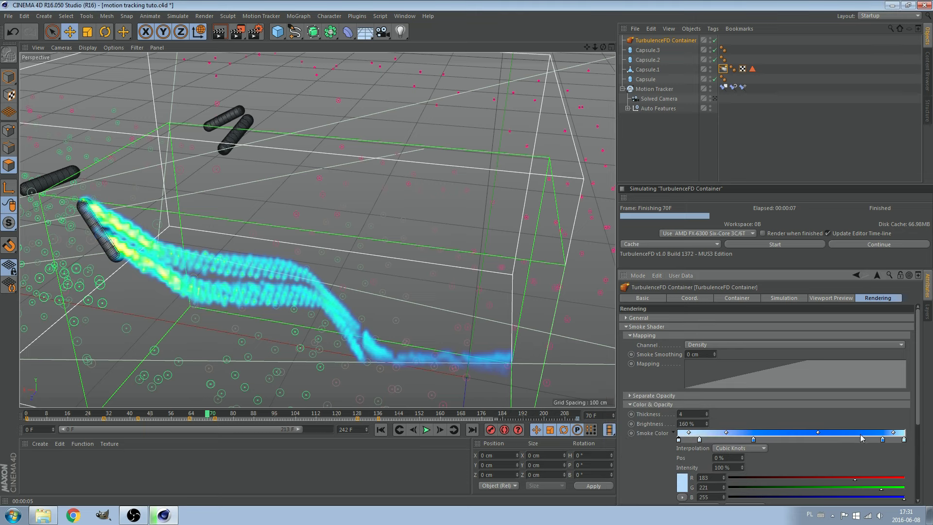
key(ctrl+r)
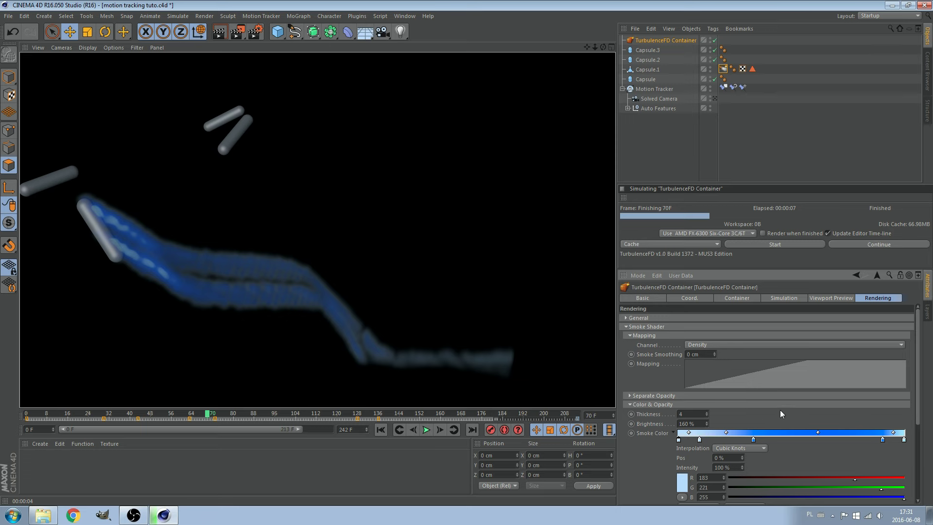
double_click(772, 367)
Step: Drag the smoke intensity curve's top point to density about 0.66, checking with a preview render
drag(471, 246, 597, 246)
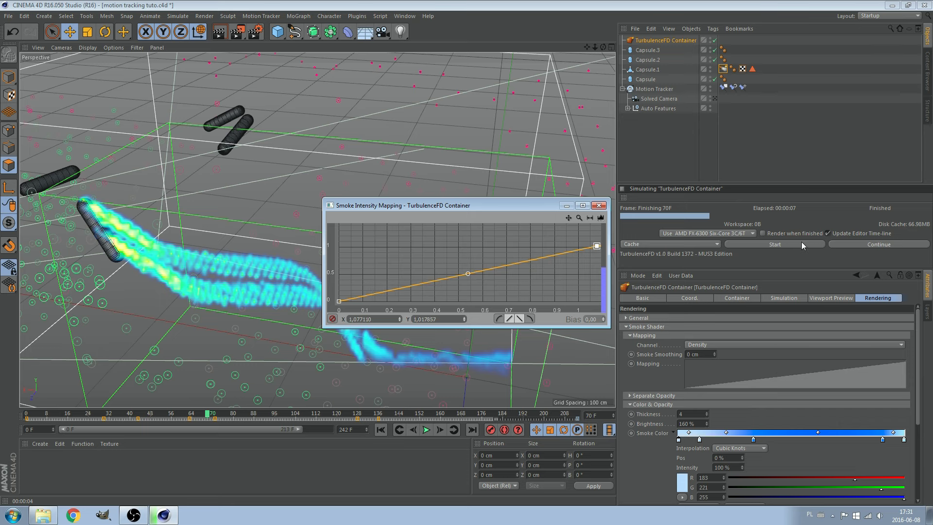
drag(495, 206, 692, 207)
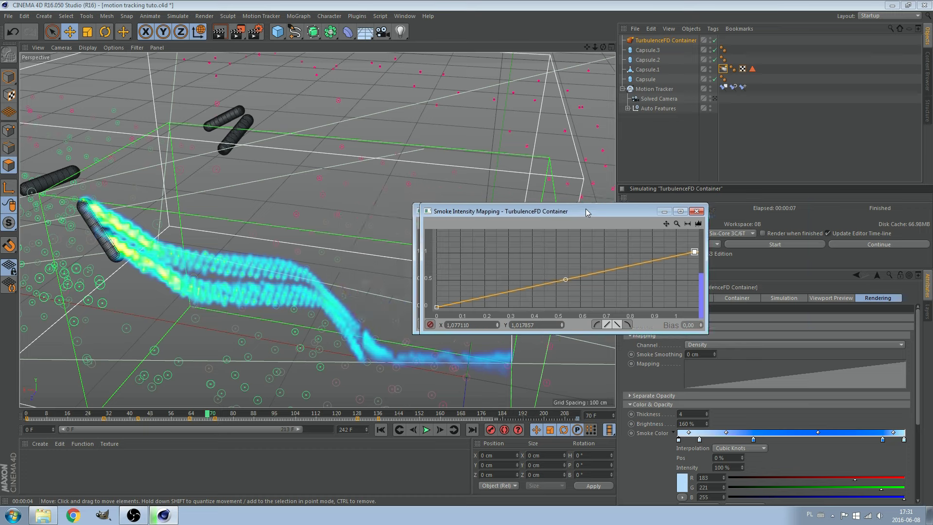
click(219, 32)
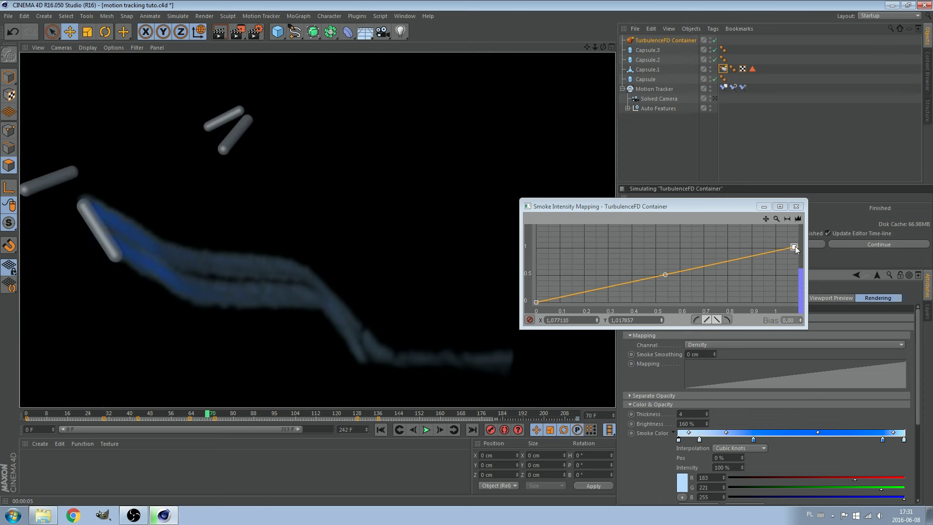
drag(794, 247, 695, 248)
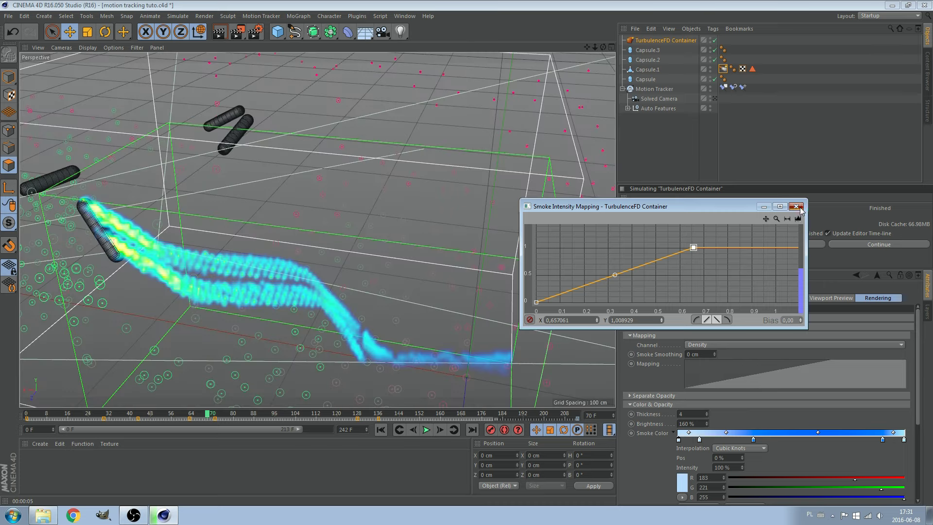
click(796, 206)
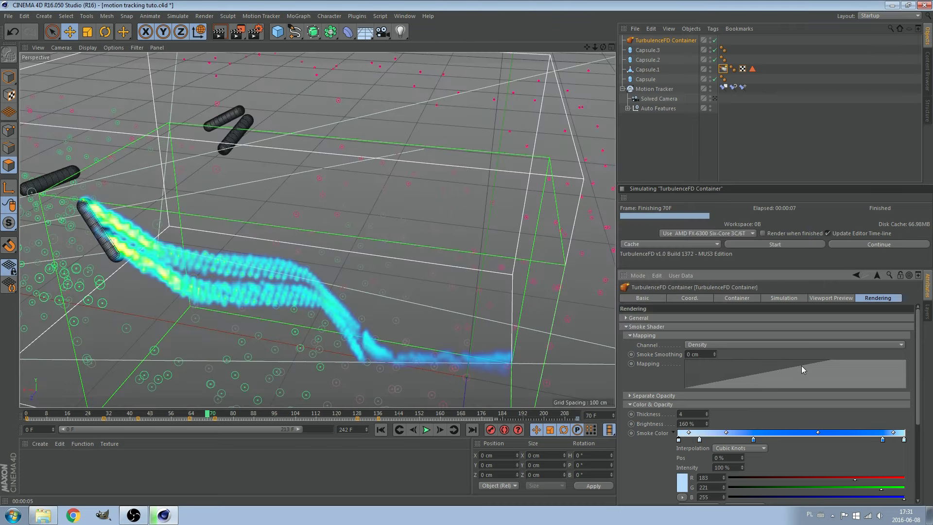
Step: With solver sub-steps limit 5, re-simulate the smoke to frame 73, then set 1 cm voxels
click(786, 299)
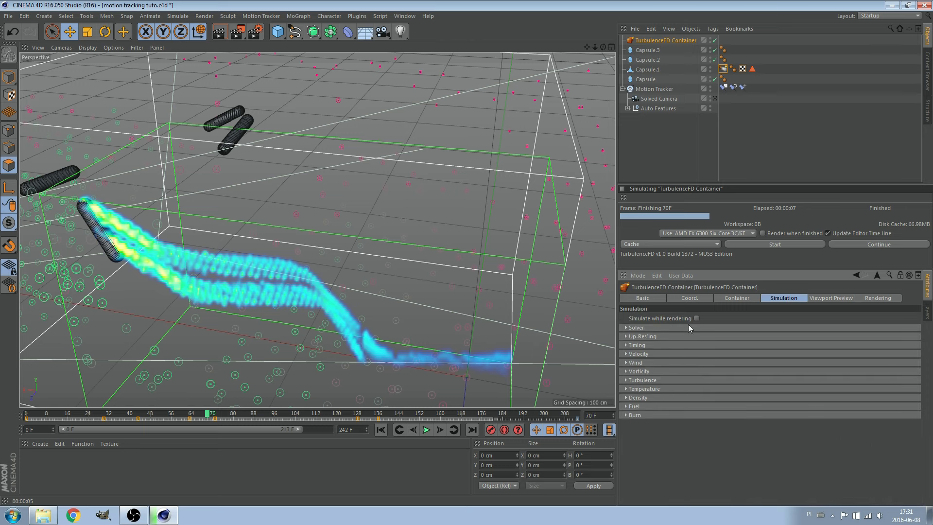
click(676, 326)
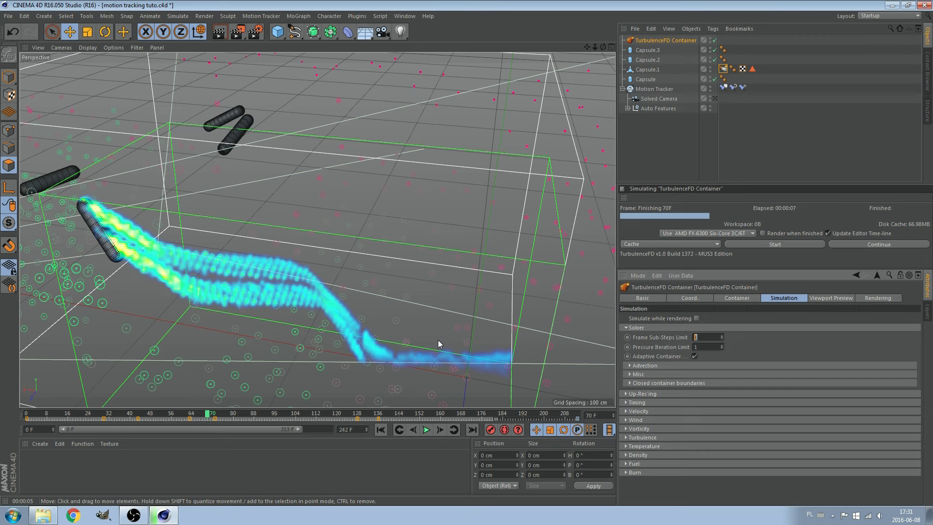
text(5)
click(780, 246)
click(746, 256)
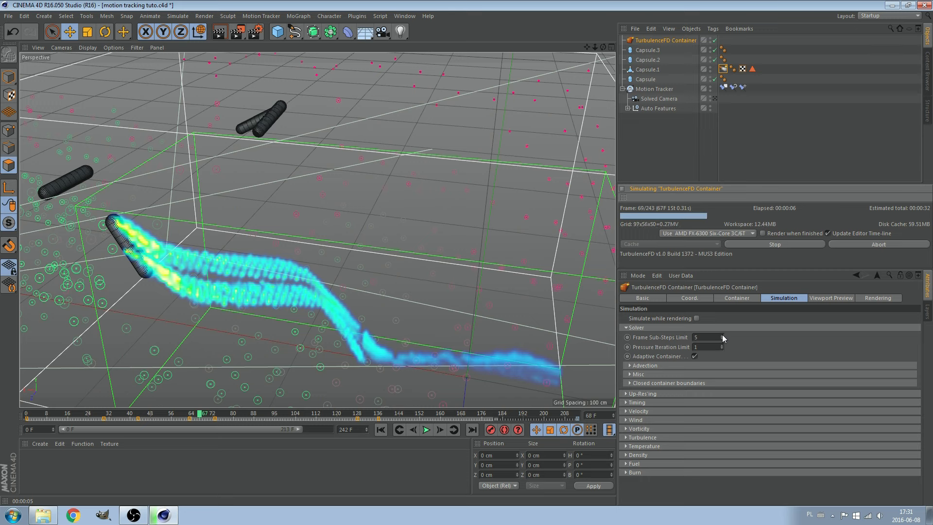
click(785, 243)
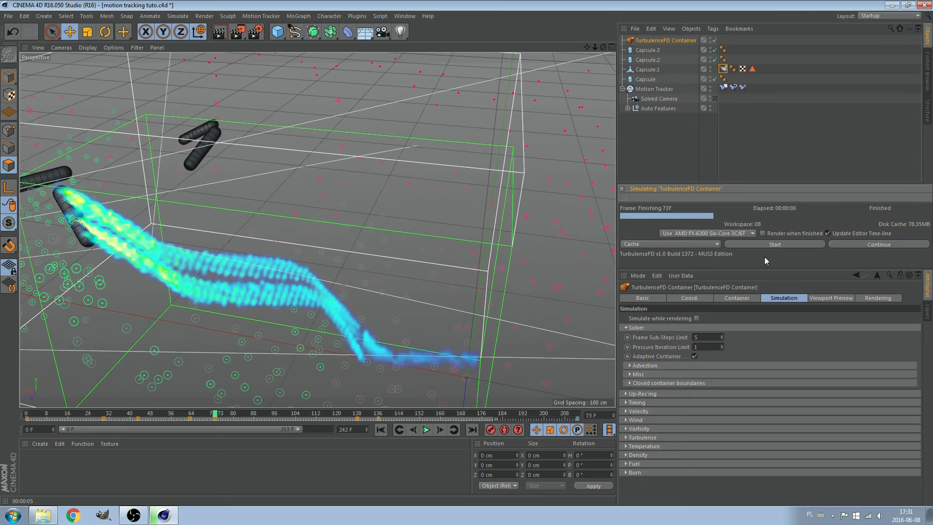
click(745, 297)
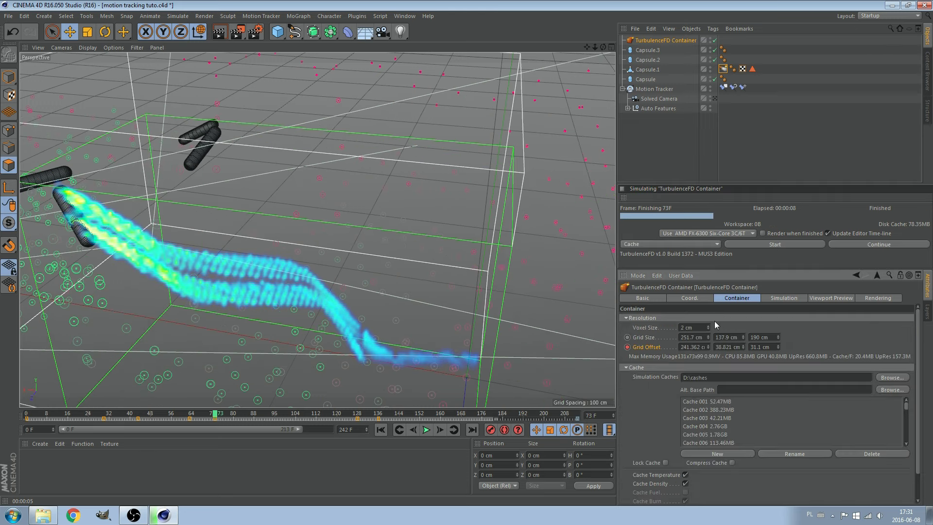
key(Return)
text(1)
key(Return)
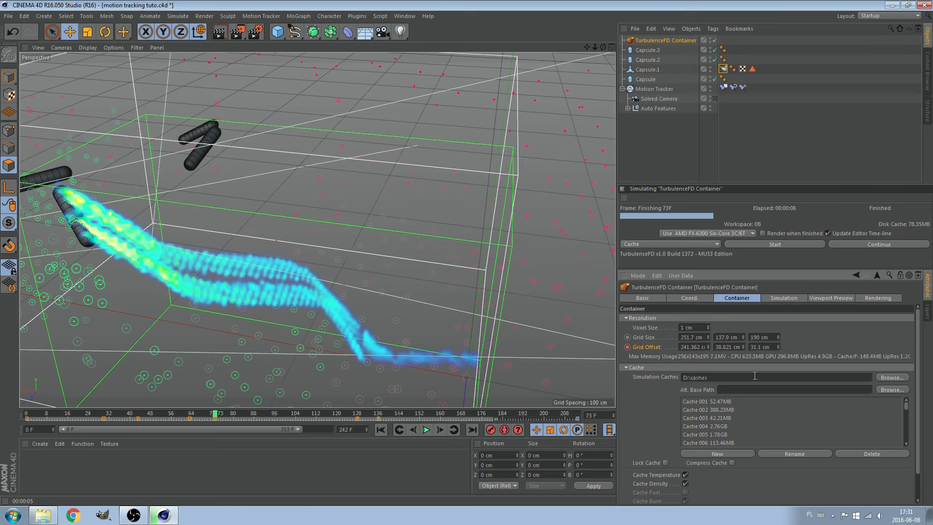
Step: Re-simulate from frame 0 at 1 cm voxels, overwriting the cache, and view through the tracking camera
click(380, 429)
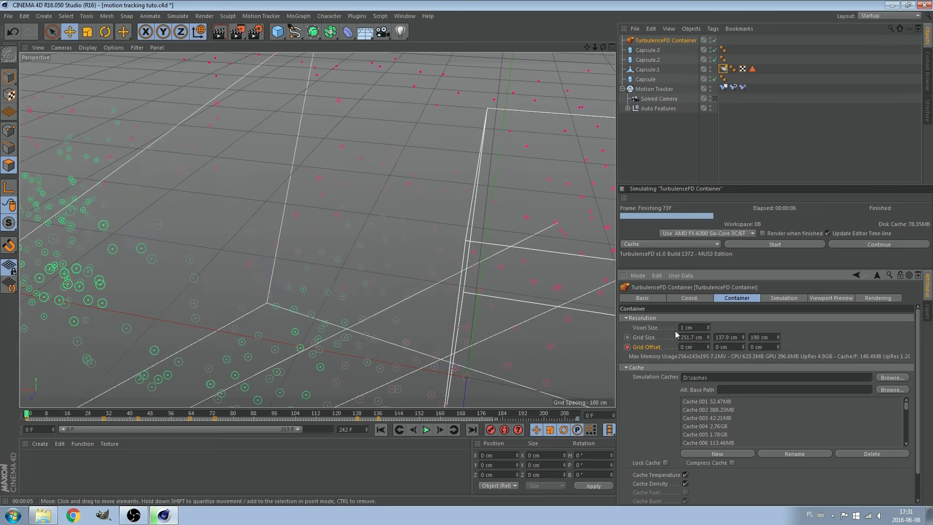
click(773, 244)
click(736, 254)
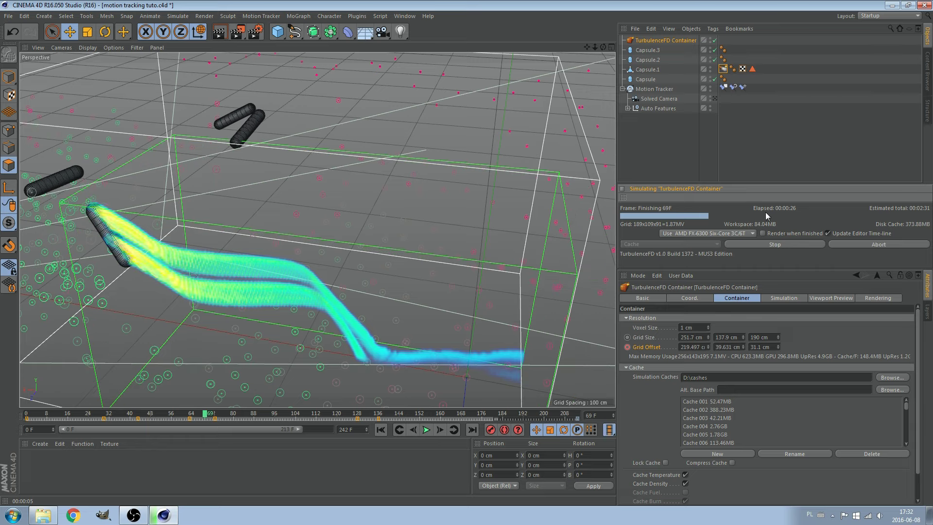
click(714, 99)
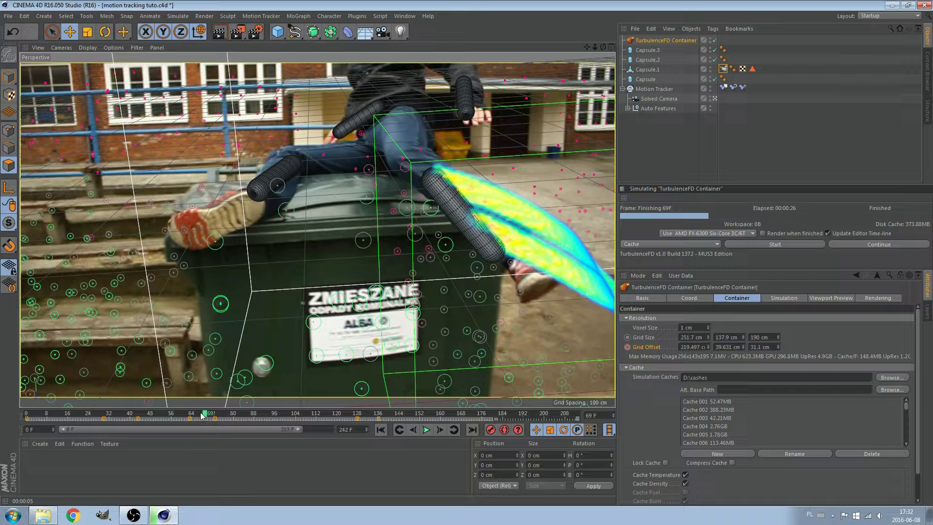
Step: Play back the smoke preview, resume simulating from about frame 62, and leave the tracked camera
drag(211, 416, 1, 412)
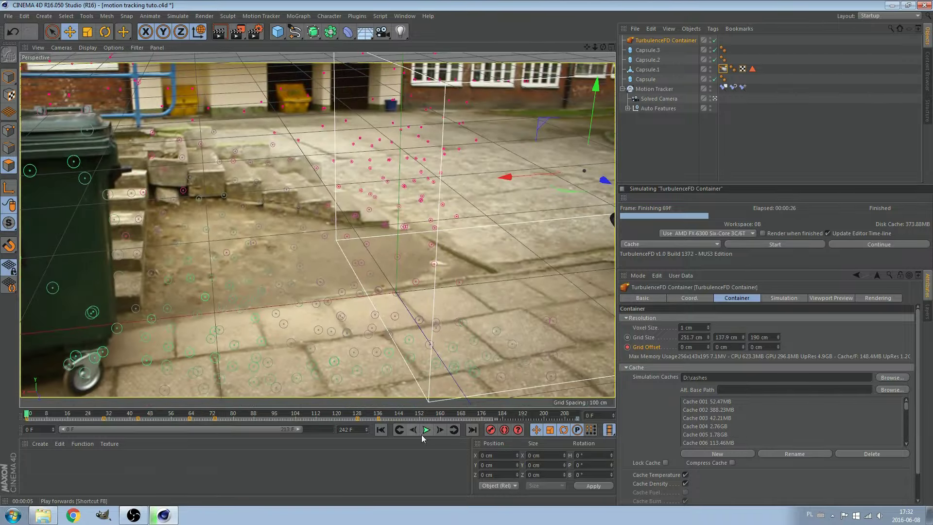
click(425, 430)
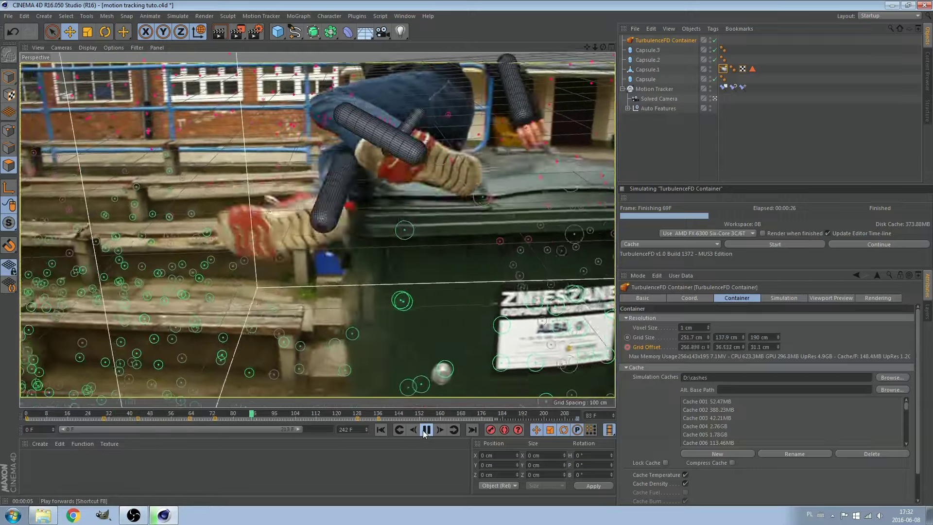
click(420, 431)
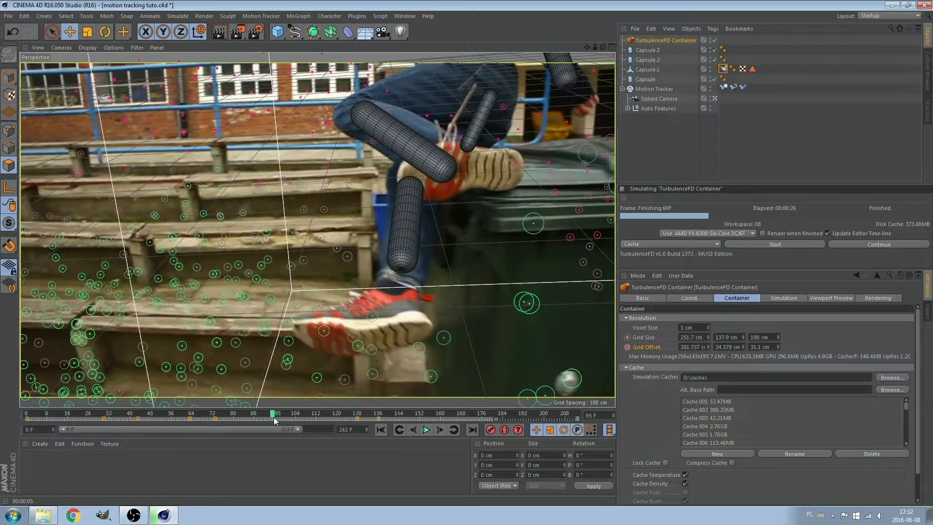
drag(275, 421, 189, 419)
click(865, 246)
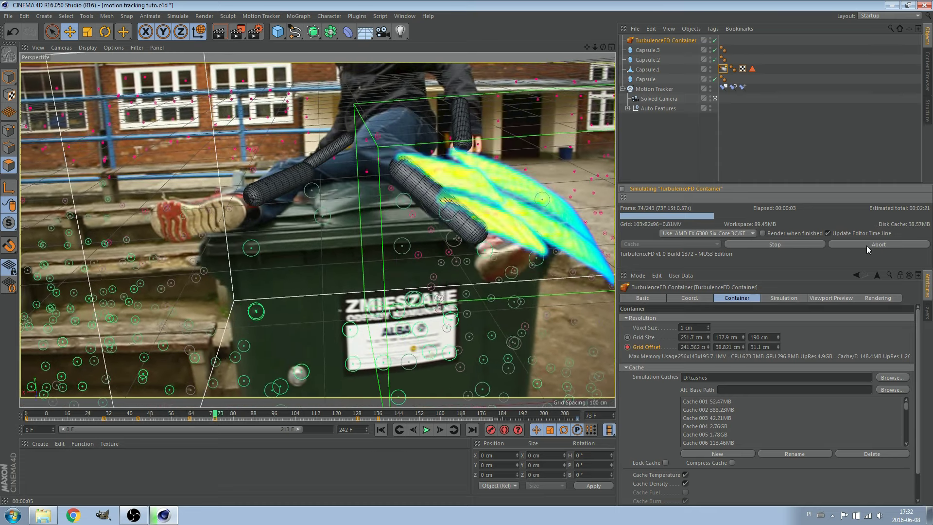
click(714, 98)
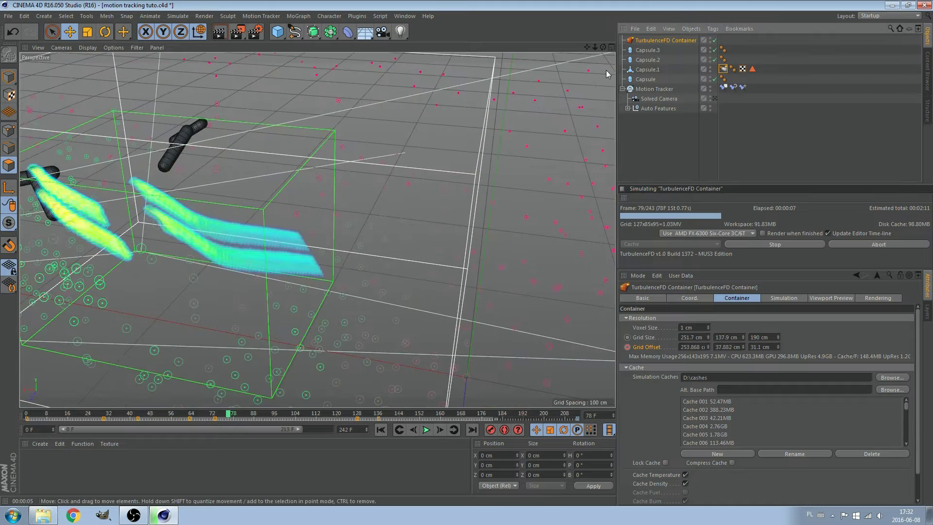
Step: Stop the simulation and restart it from the first frame
mouse_move(606, 73)
alt+mouse_down()
mouse_move(613, 54)
mouse_move(603, 47)
alt+mouse_up()
drag(318, 229, 638, 160)
click(763, 243)
click(775, 244)
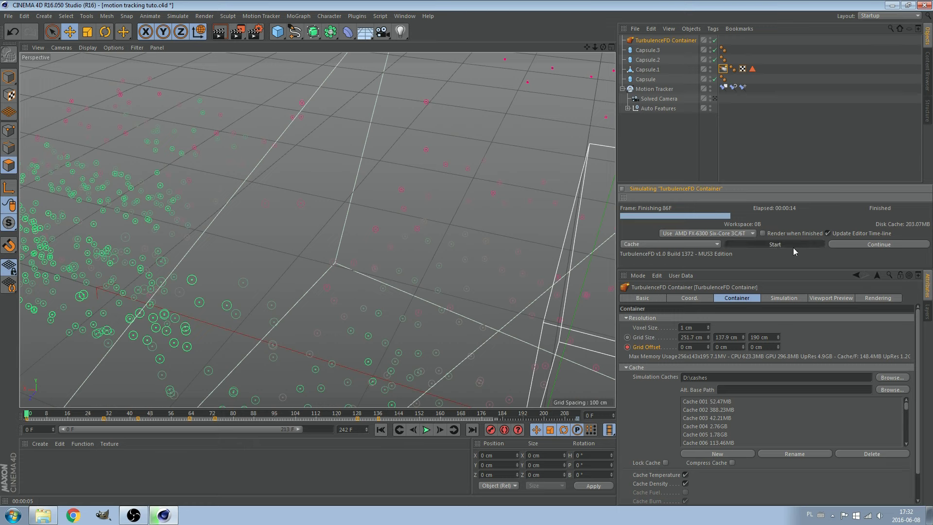
click(793, 256)
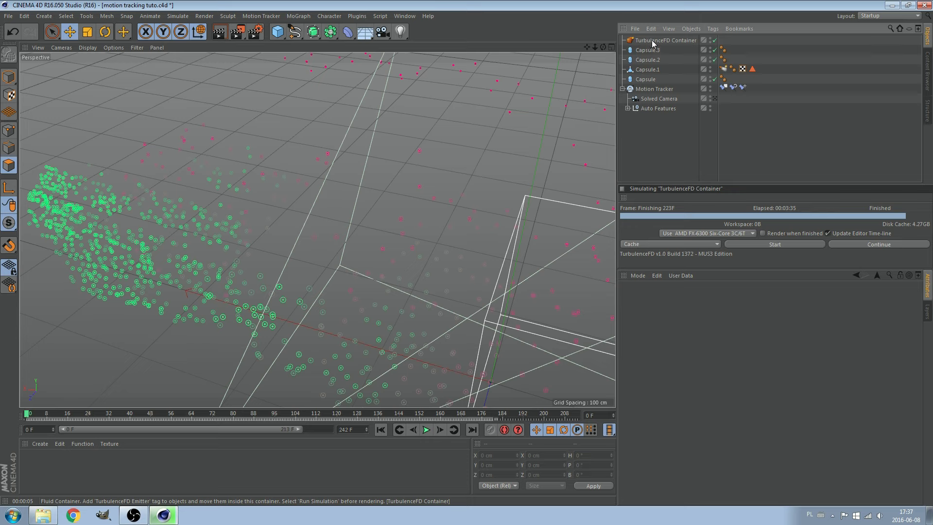
Step: After caching finishes, return to frame 0 and look through the Solved Camera
drag(591, 47, 317, 229)
drag(603, 47, 520, 369)
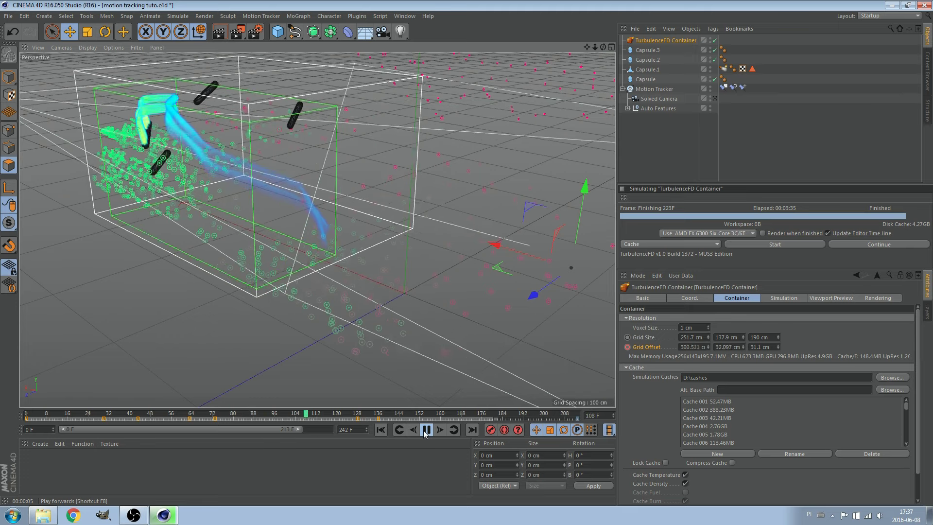
click(424, 433)
click(384, 431)
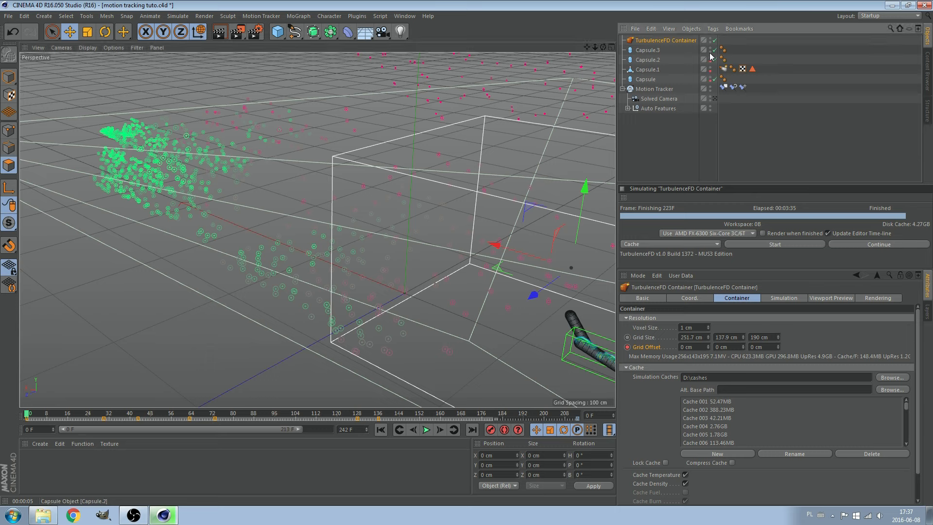
click(715, 98)
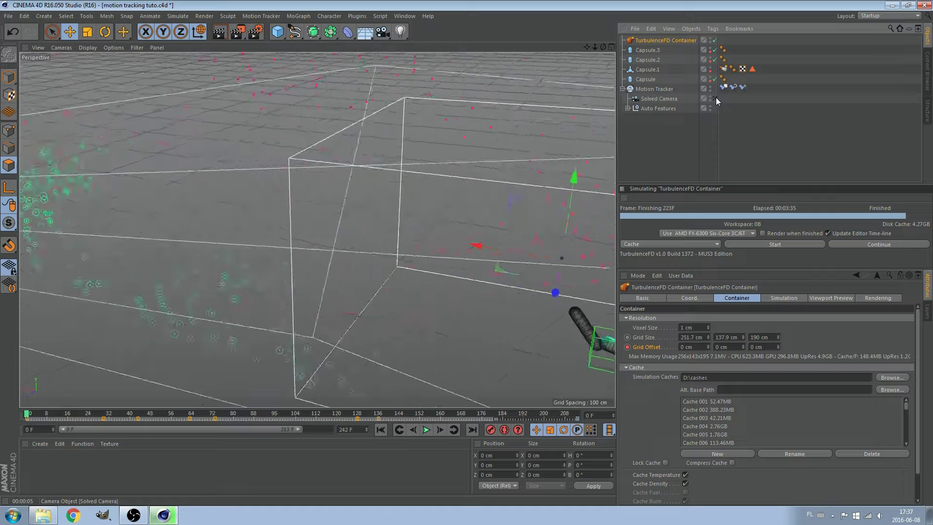
Step: Play the cached smoke animation, pausing at frames 167 and 187
click(426, 430)
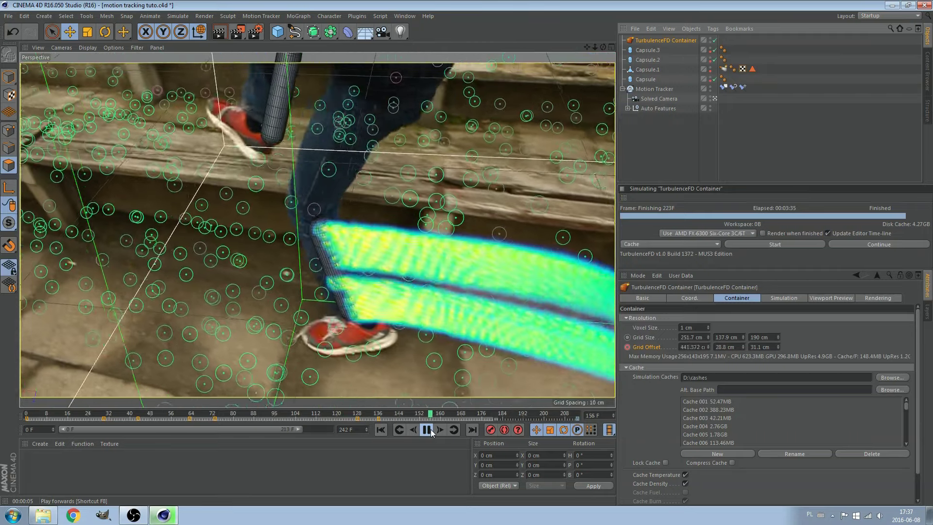
click(430, 432)
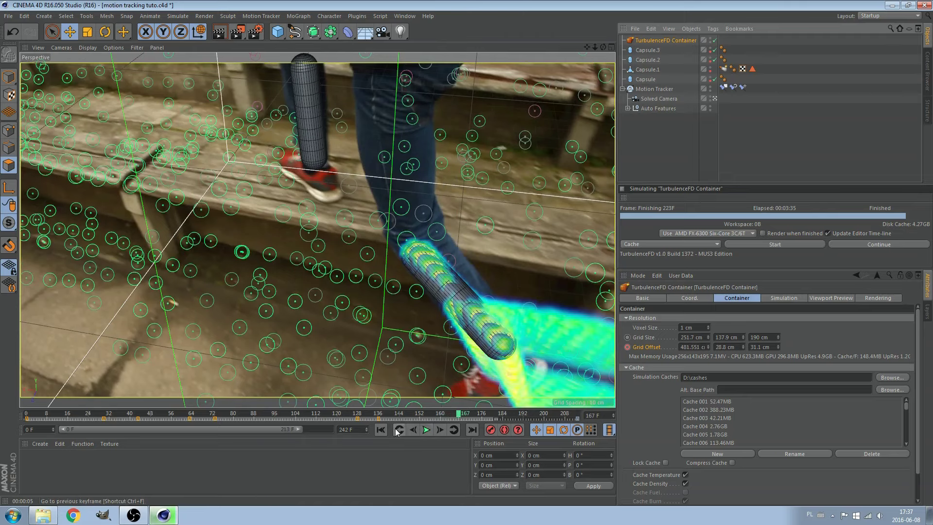
click(423, 433)
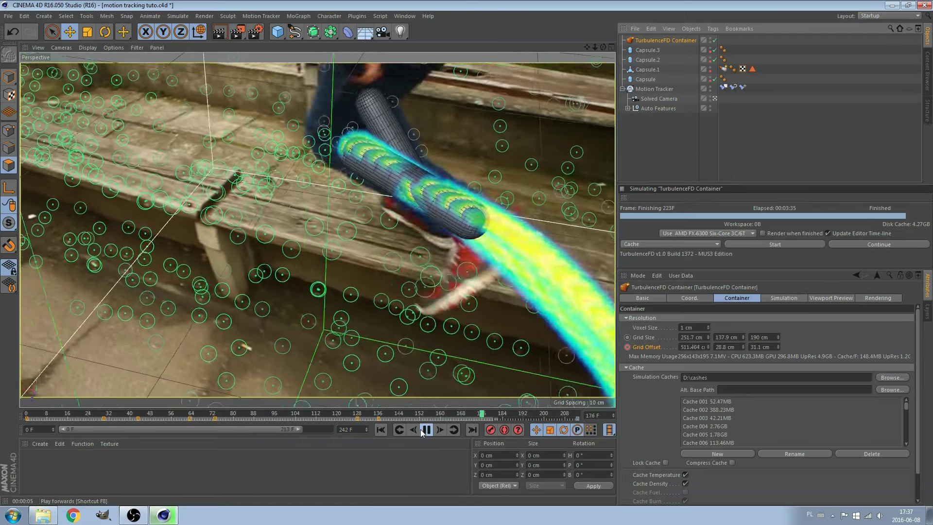
click(424, 432)
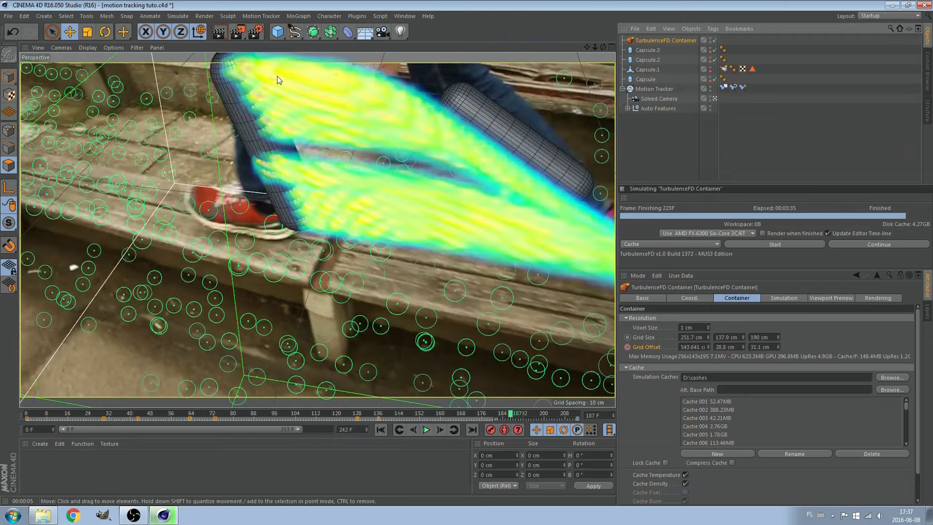
Step: Test-render the frame to check the blue smoke, then scrub back and clear the render
click(223, 32)
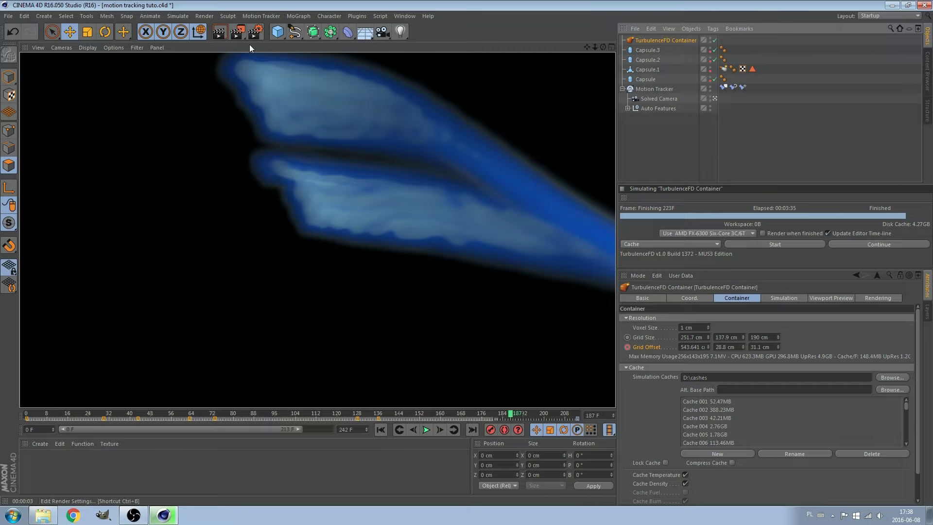
mouse_move(511, 414)
mouse_down()
mouse_move(217, 378)
mouse_move(112, 380)
mouse_up()
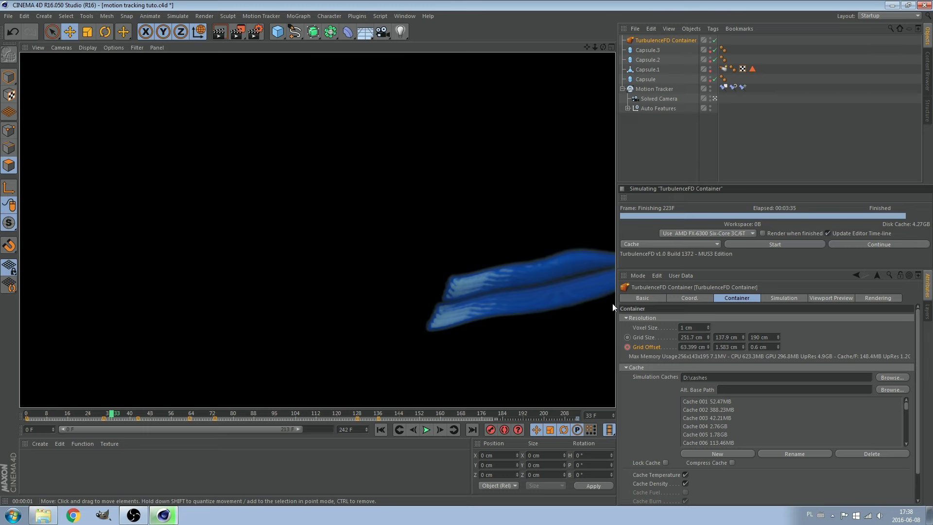
click(524, 300)
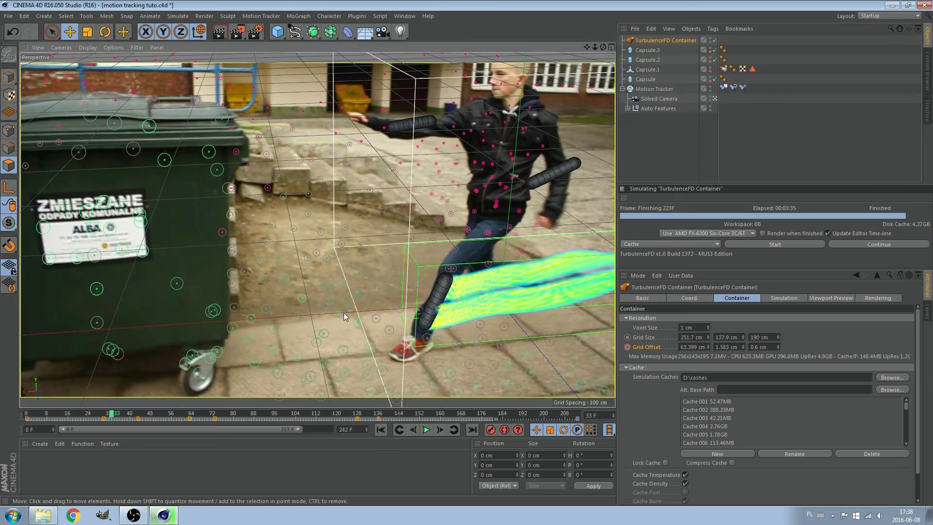
Step: Create a new material with reflectance off and Comp 1_00000 loaded as its Color texture
double_click(72, 485)
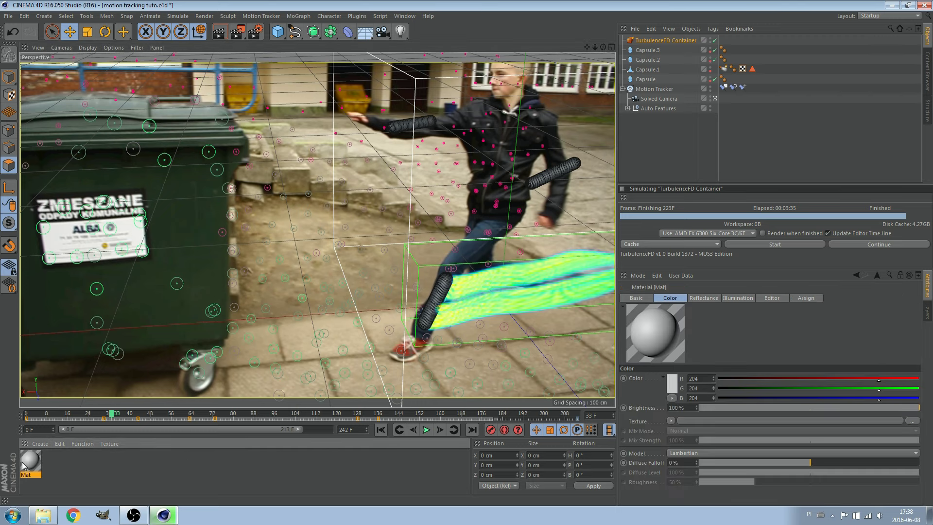
double_click(28, 462)
click(198, 218)
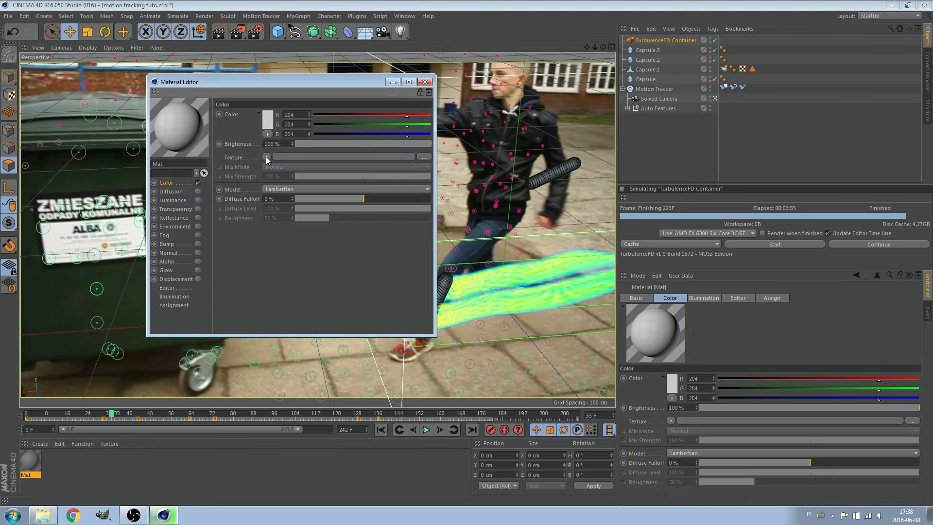
click(267, 157)
click(343, 203)
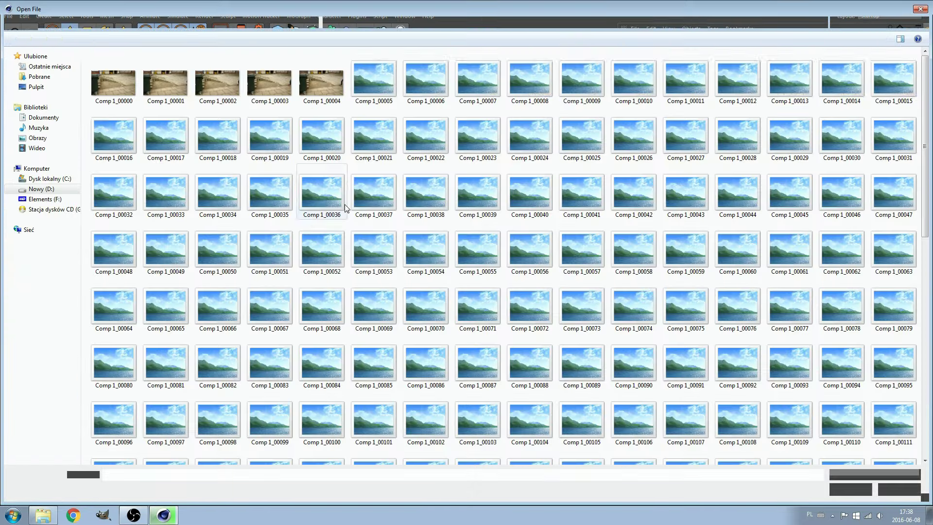
click(106, 86)
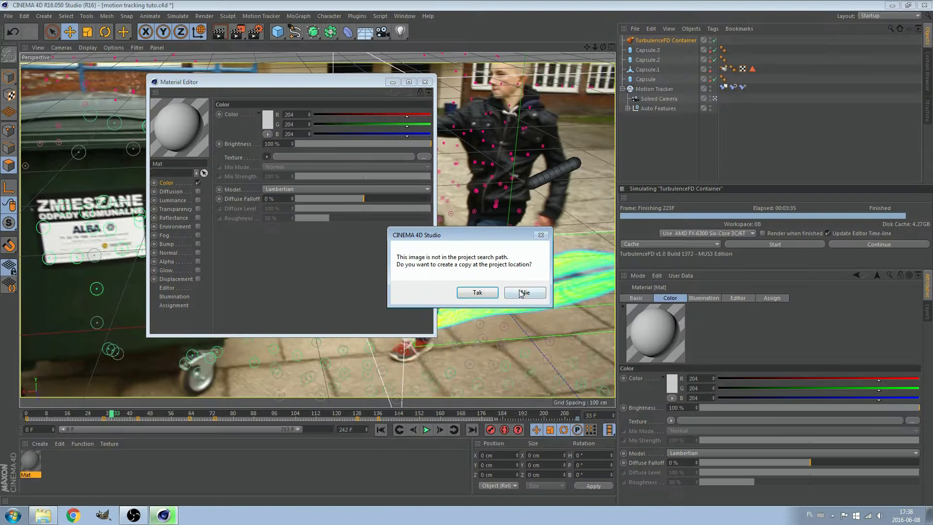
Step: Calculate the texture's animation through frame 242 and add a Background object
click(521, 294)
click(273, 174)
click(289, 102)
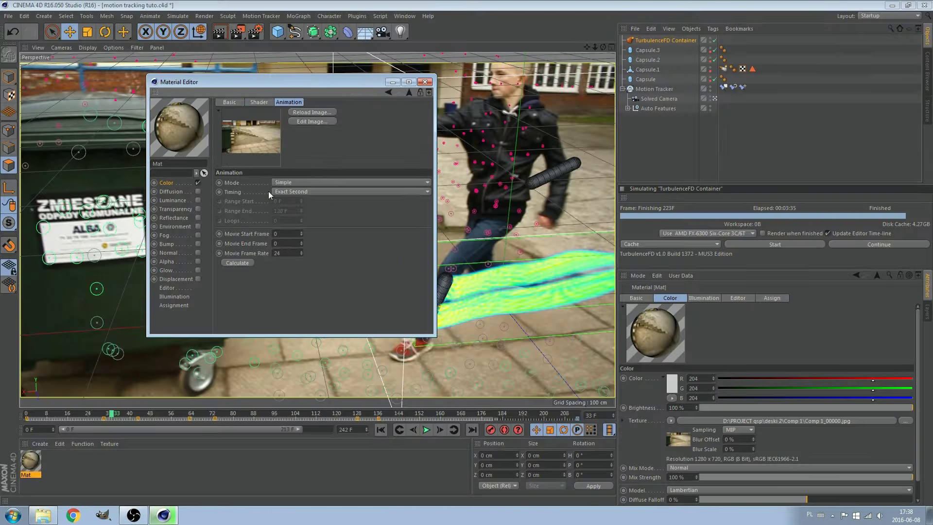
click(240, 263)
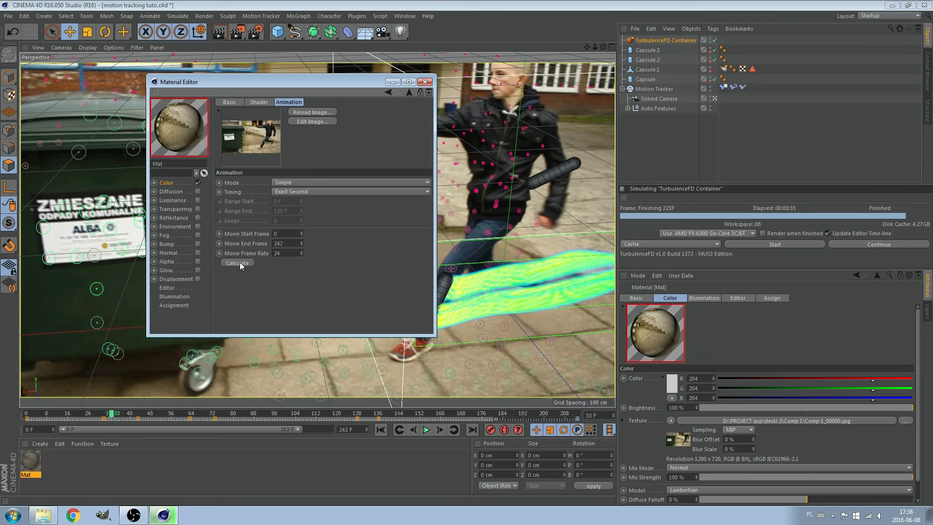
click(425, 81)
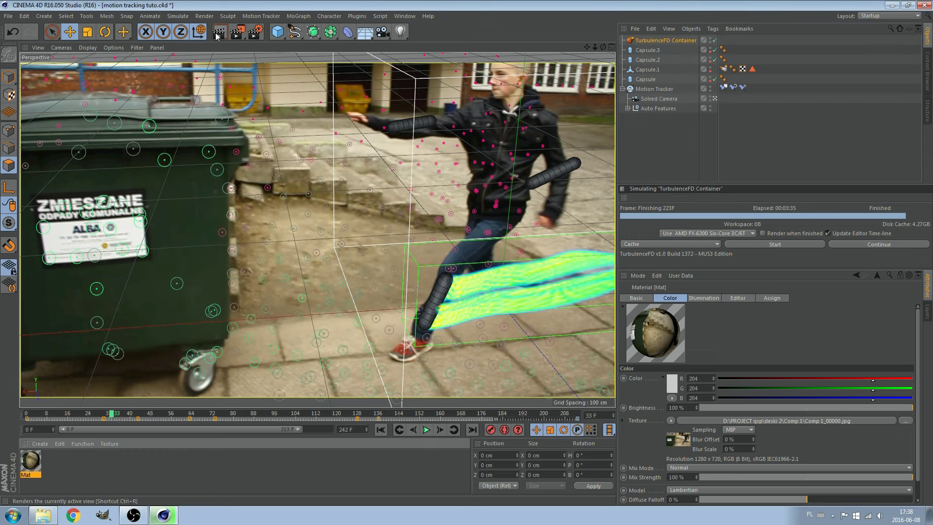
click(365, 31)
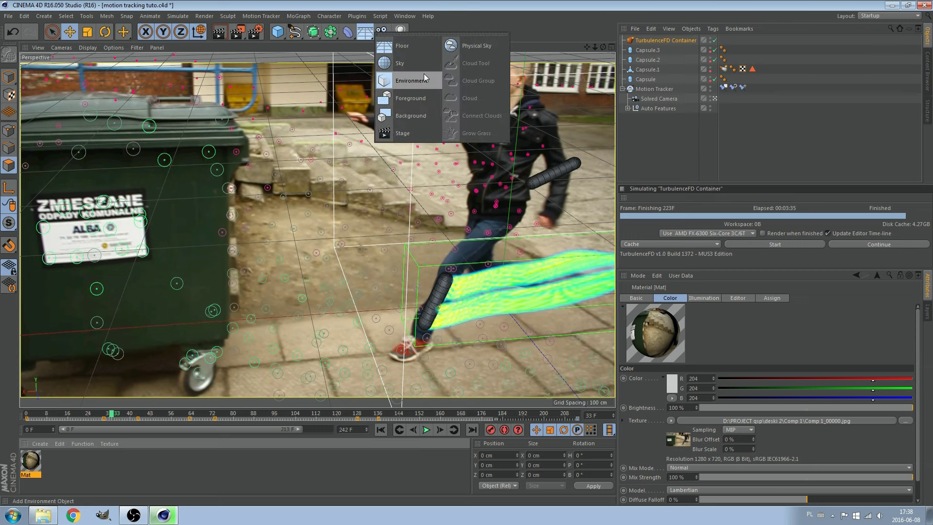
click(413, 115)
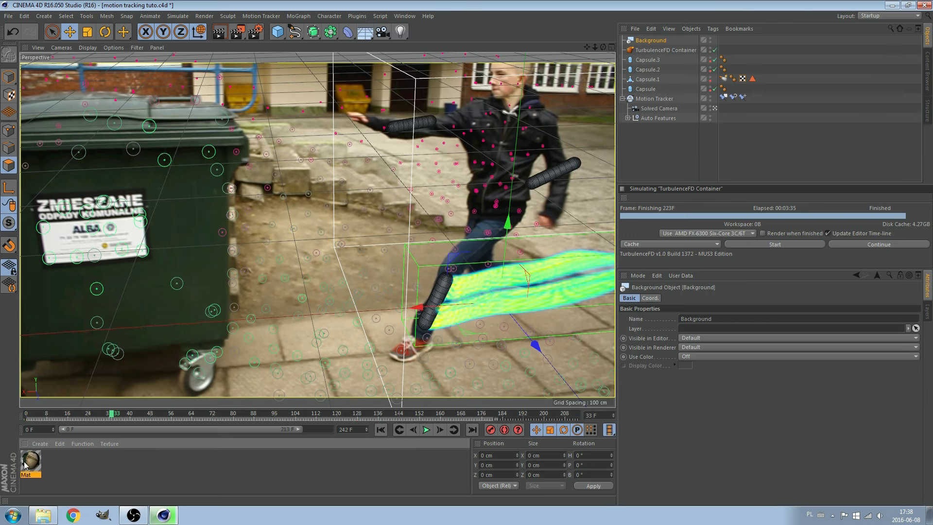
Step: Apply the footage material to the Background and test-render frames 57 and 35
drag(650, 43, 650, 42)
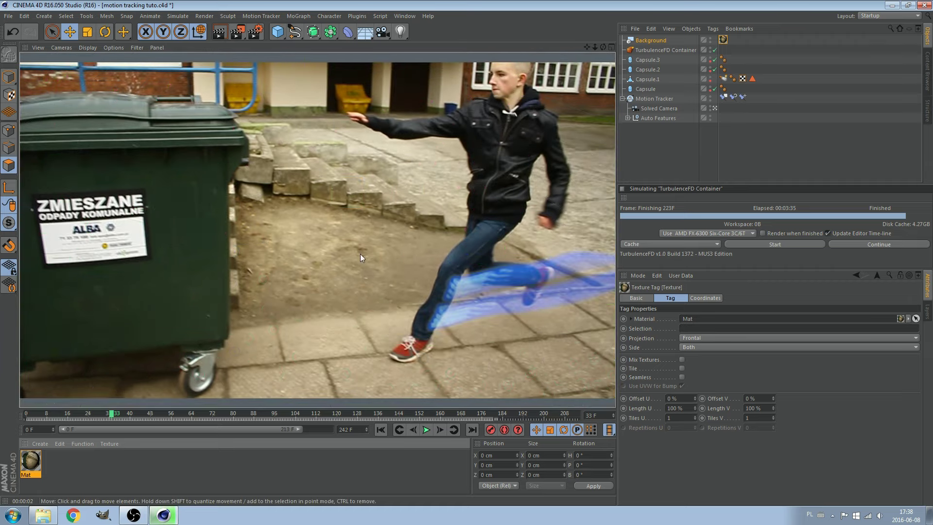
drag(157, 414, 173, 414)
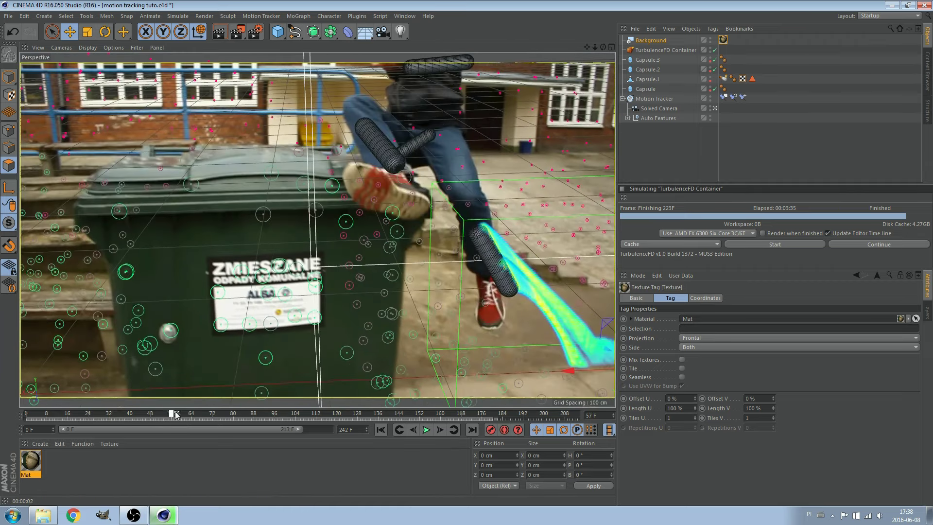
click(219, 32)
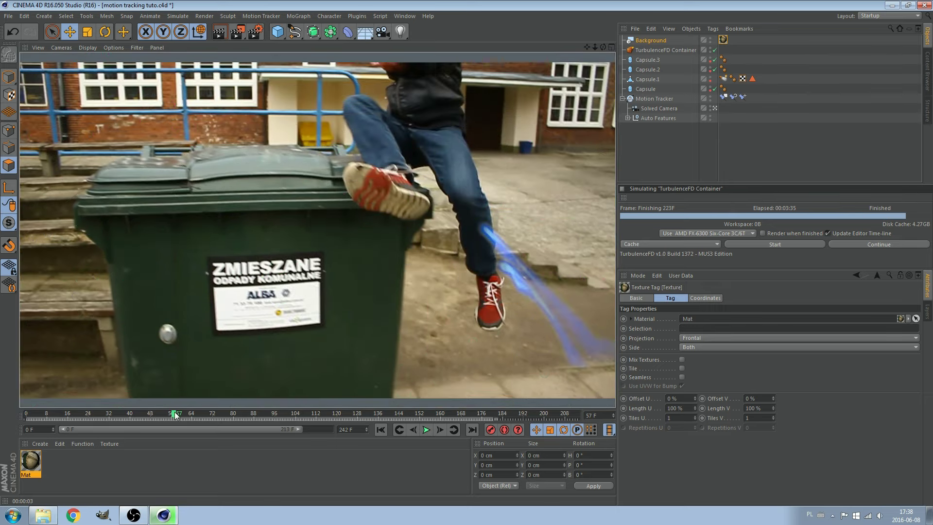
drag(176, 414, 117, 413)
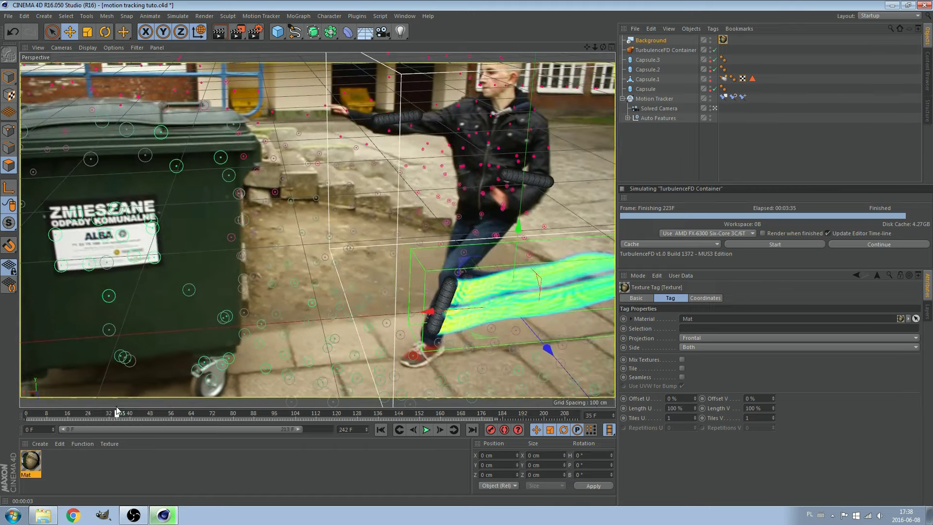
key(ctrl+r)
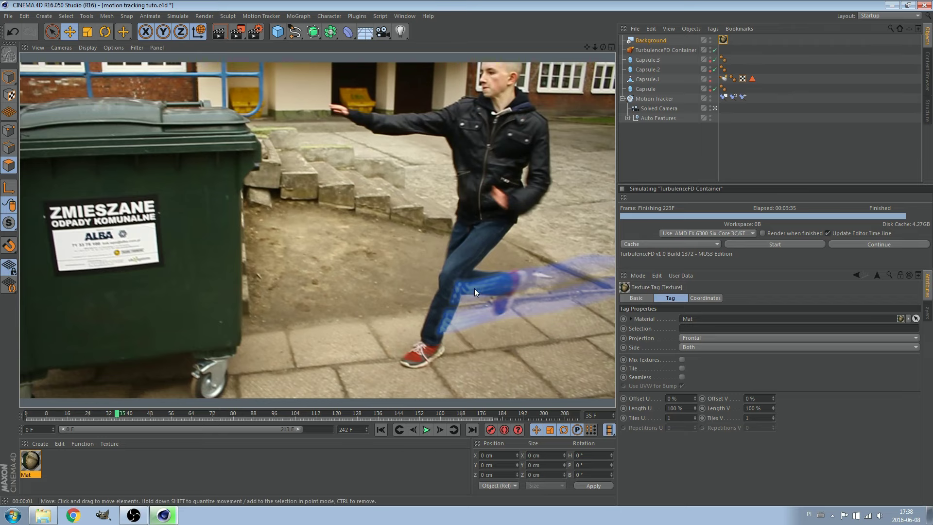
Step: Preview the animation, then show the TurbulenceFD Container's Rendering settings
click(425, 430)
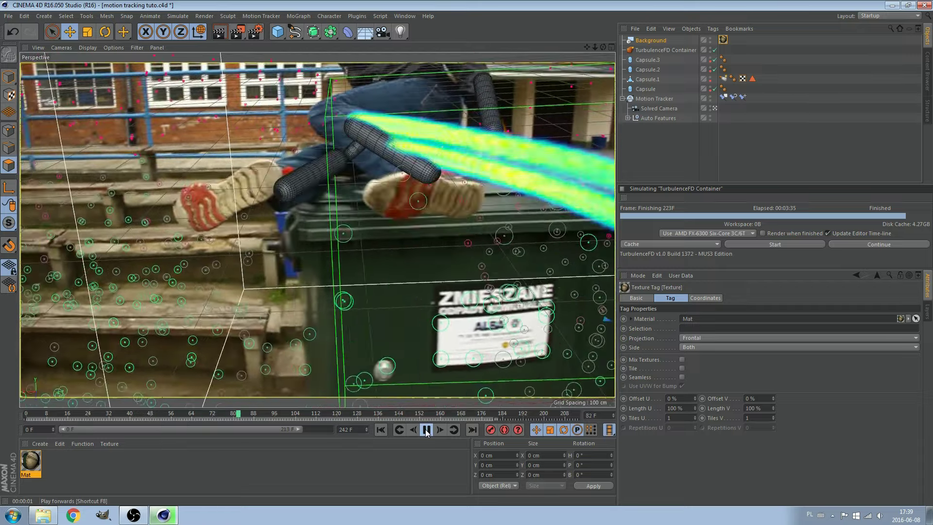
click(426, 431)
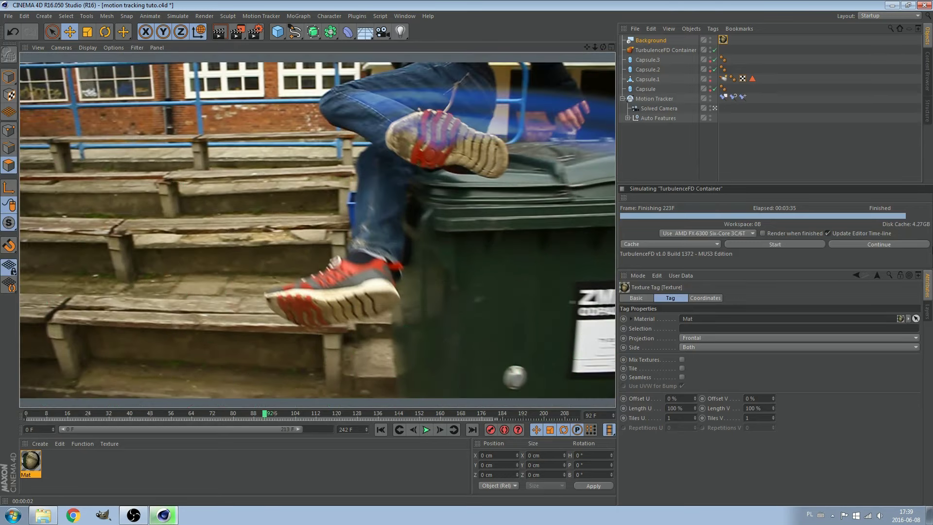
click(661, 50)
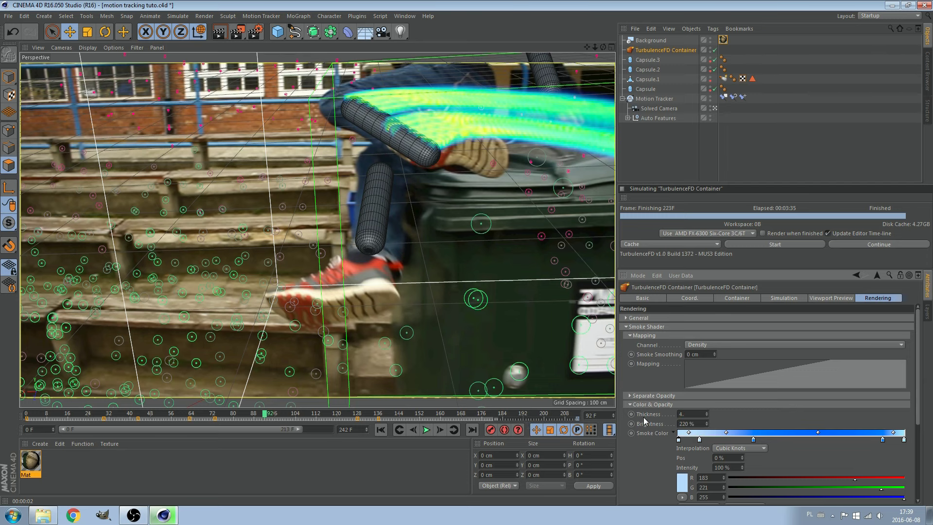
Step: Render and play back the smoke preview, stopping at frame 107 and returning to frame 0
key(ctrl+r)
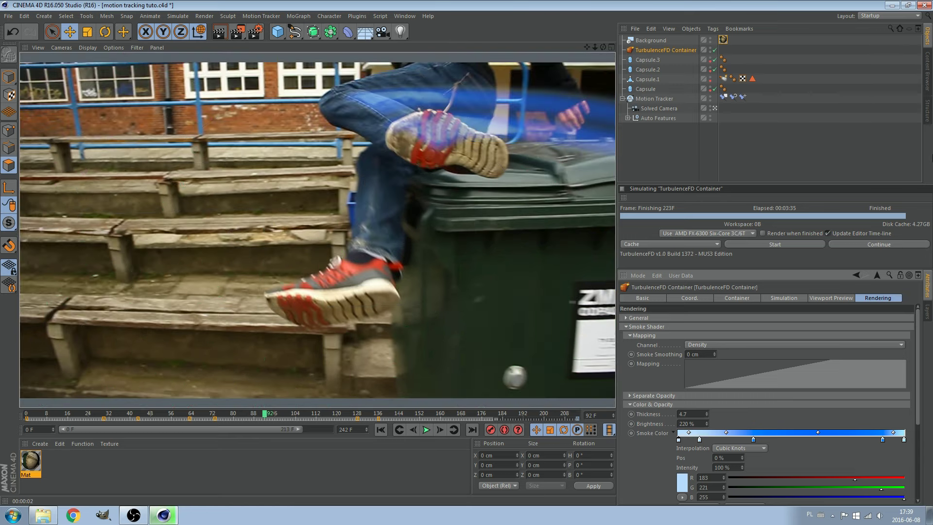
click(427, 430)
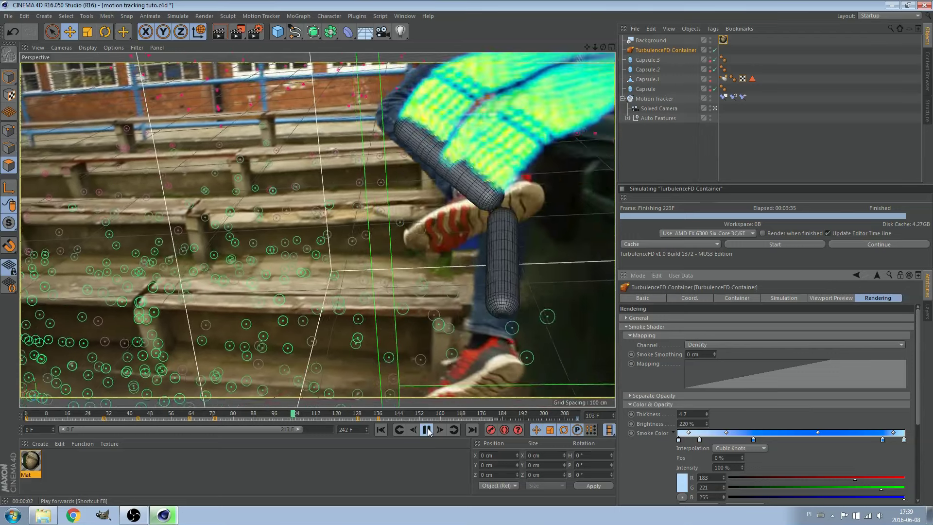
click(427, 430)
click(219, 32)
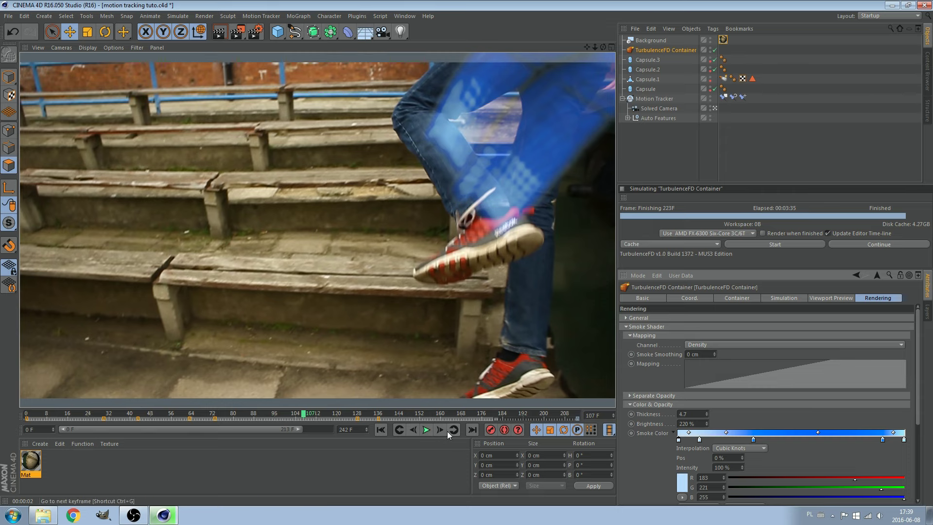
click(427, 430)
click(427, 430)
click(382, 431)
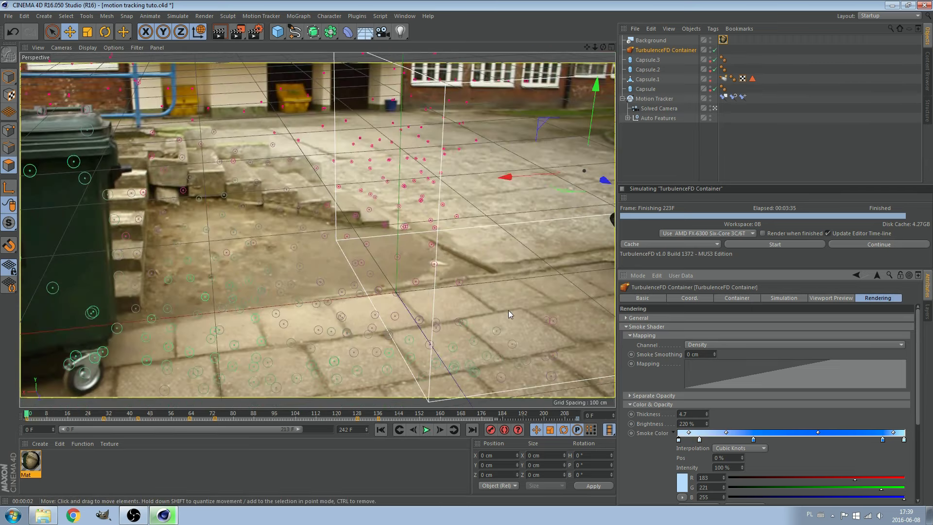
scroll(780, 460, down, 5)
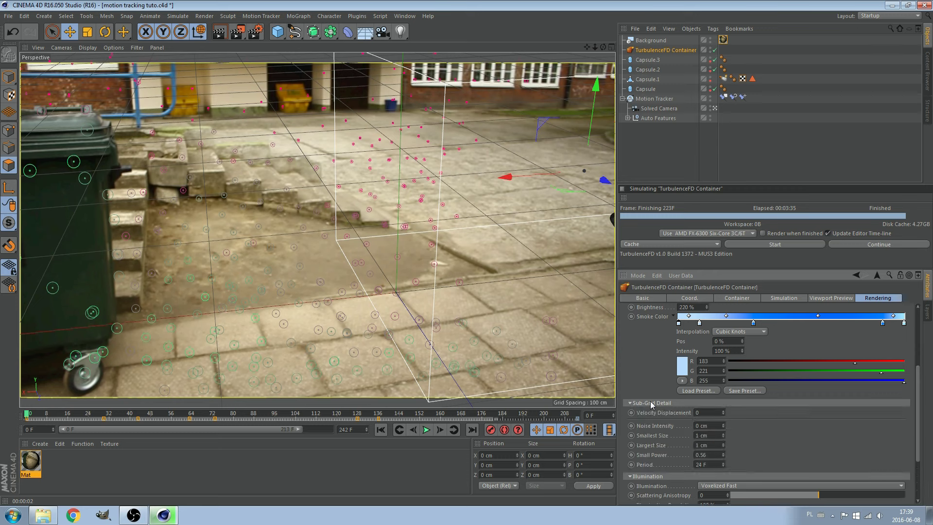
scroll(650, 407, up, 5)
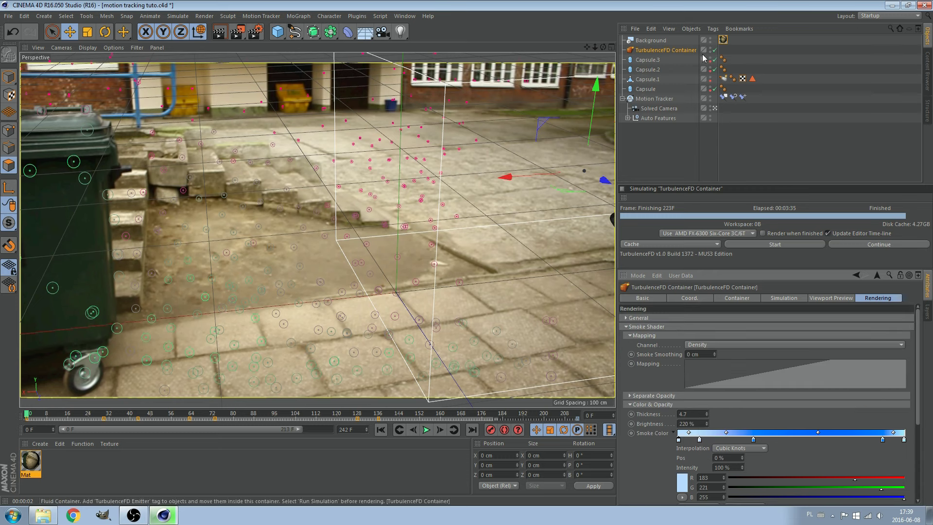
Step: Set the Background's Visible in Editor to Off, toggle the Solved Camera view, and render again
click(716, 109)
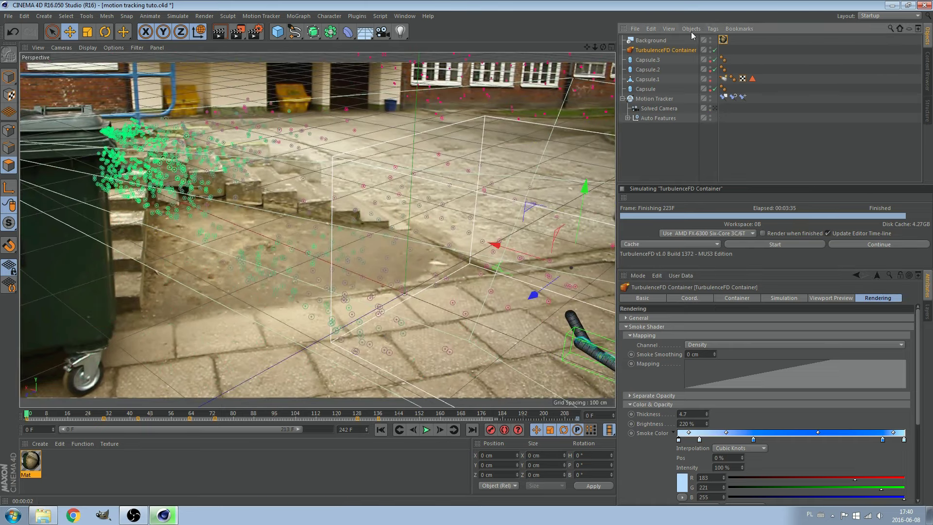
double_click(711, 39)
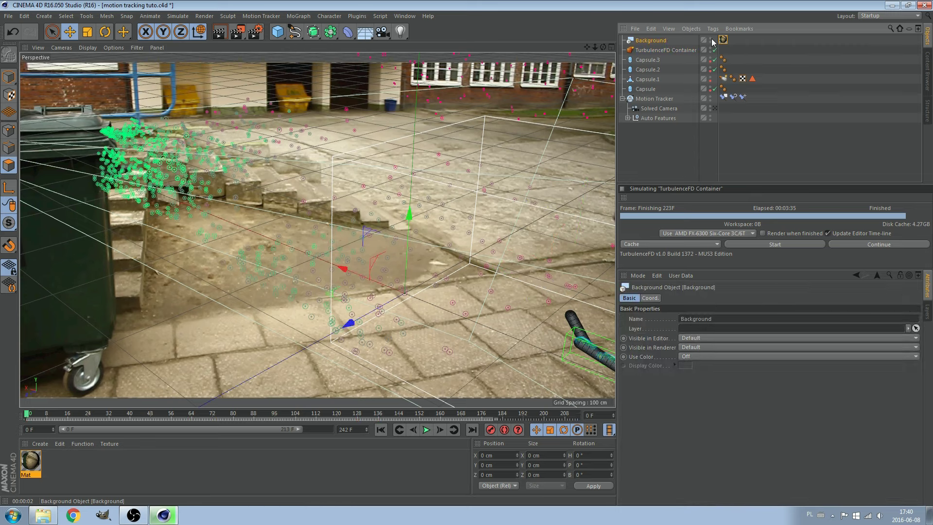
click(716, 109)
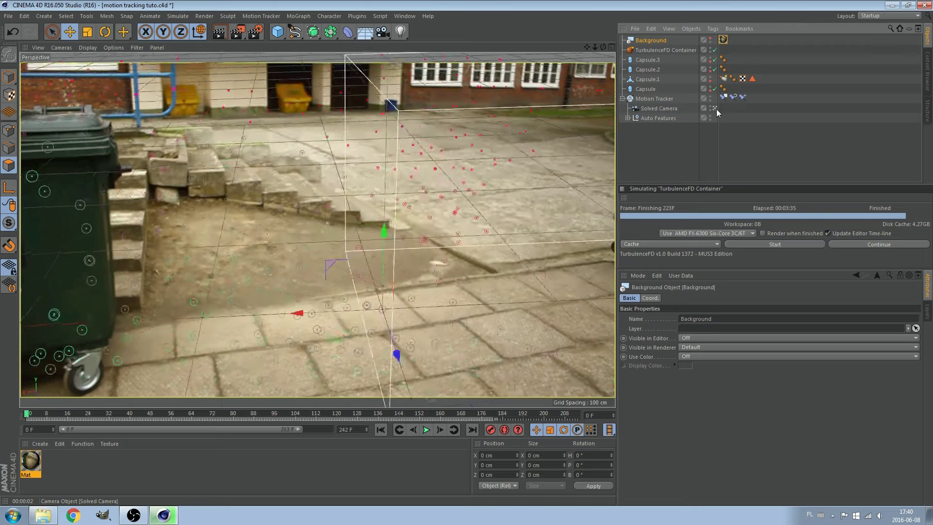
click(716, 109)
click(220, 31)
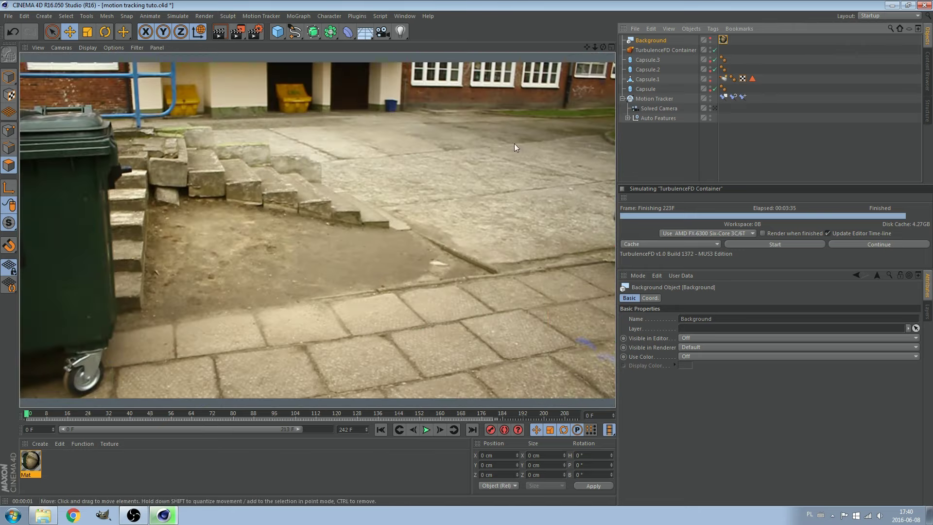
Step: Check Capsule.1's TurbulenceFD emitter settings and make Capsule.2 an editable polygon object
drag(604, 48, 409, 224)
scroll(410, 224, up, 2)
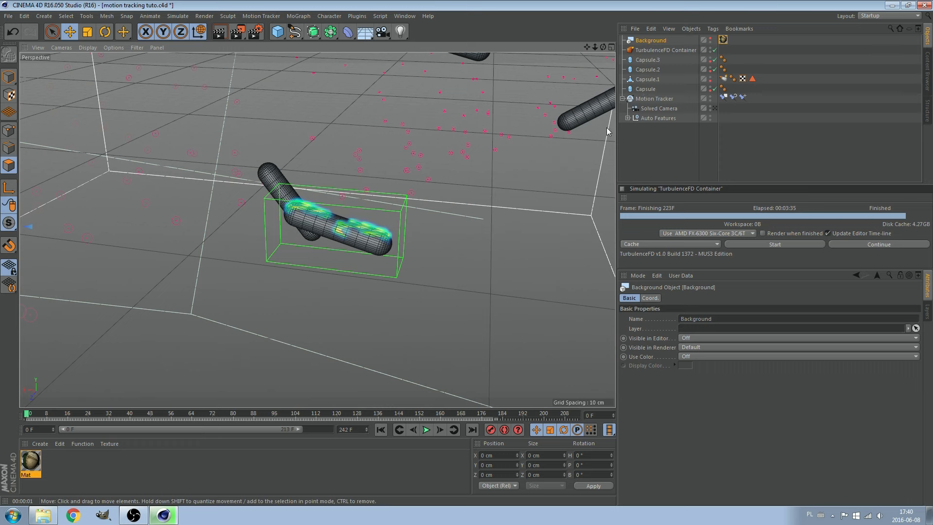
click(659, 79)
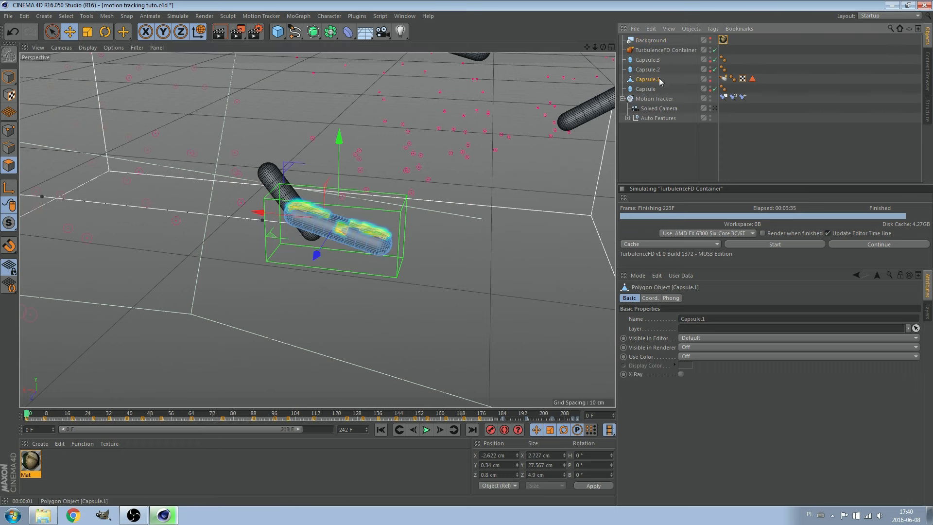
click(723, 78)
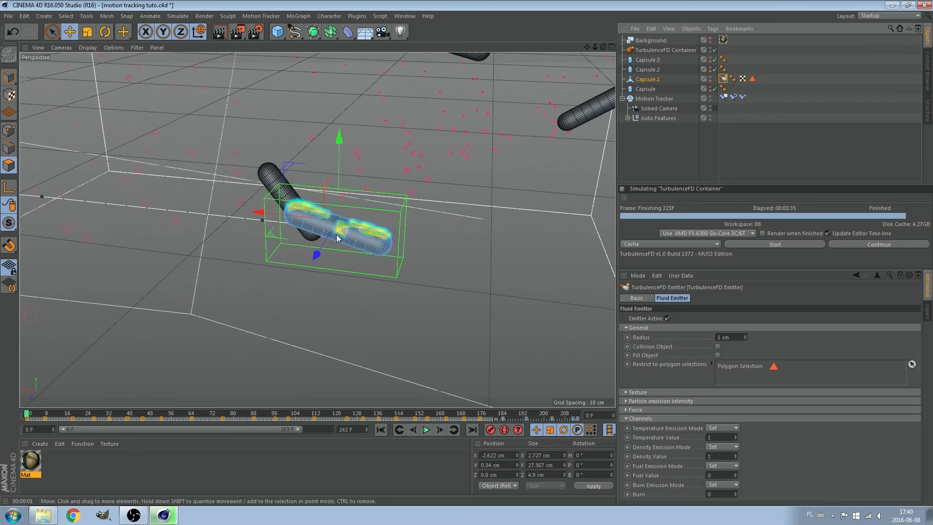
click(651, 69)
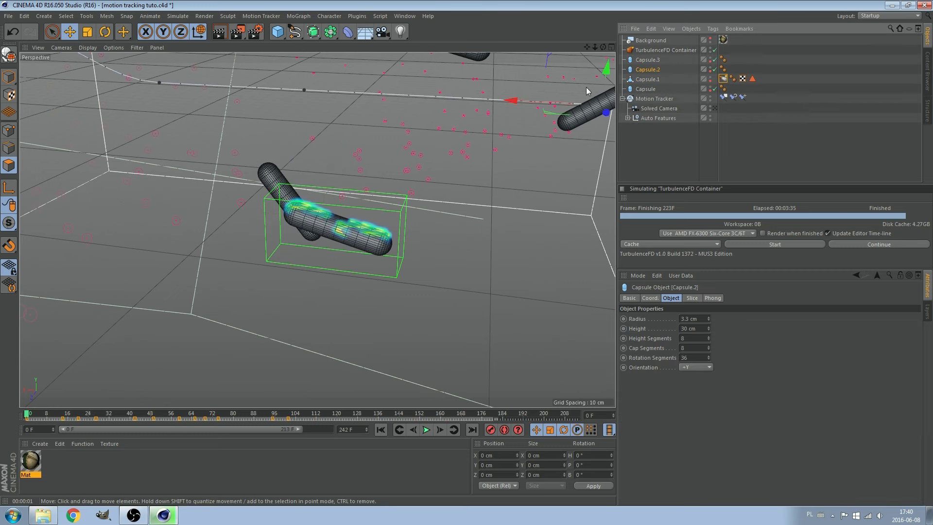
click(10, 55)
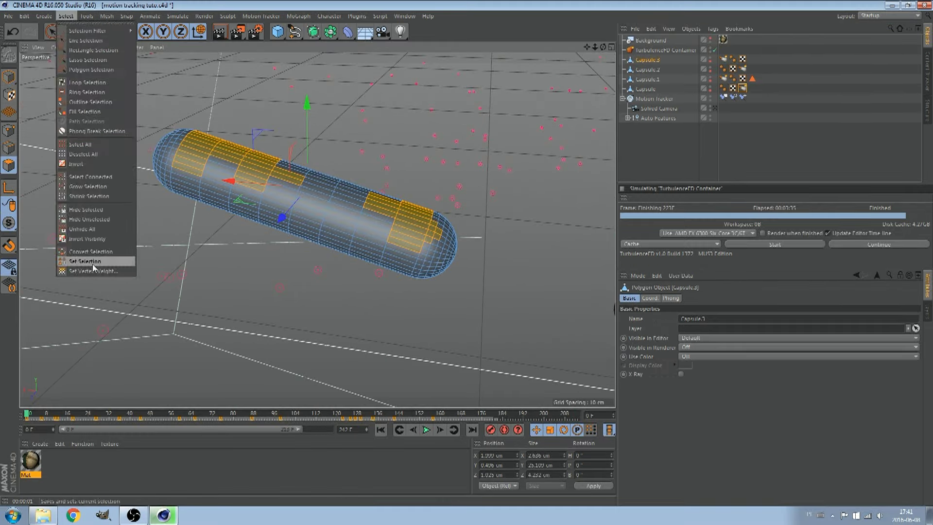
click(651, 70)
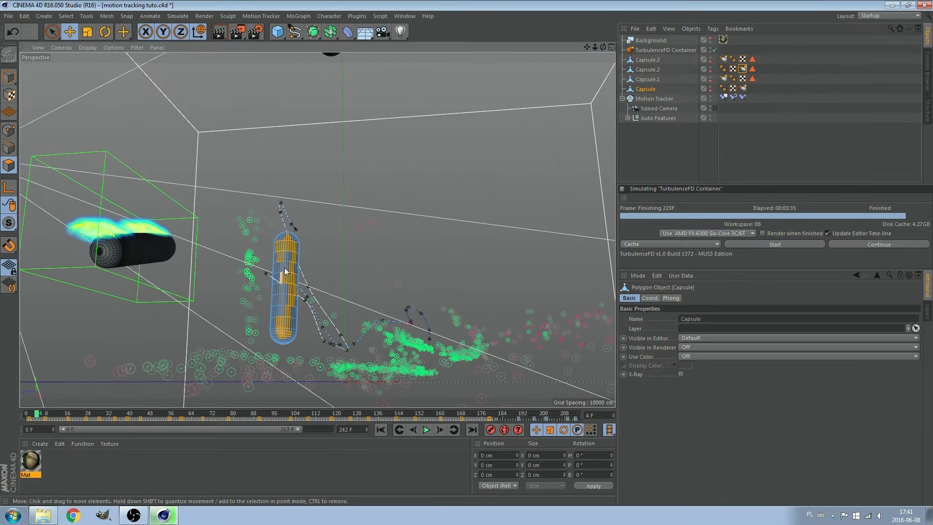
Step: Store the capsule's polygons as a selection set and restrict its emitter to that selection
click(293, 274)
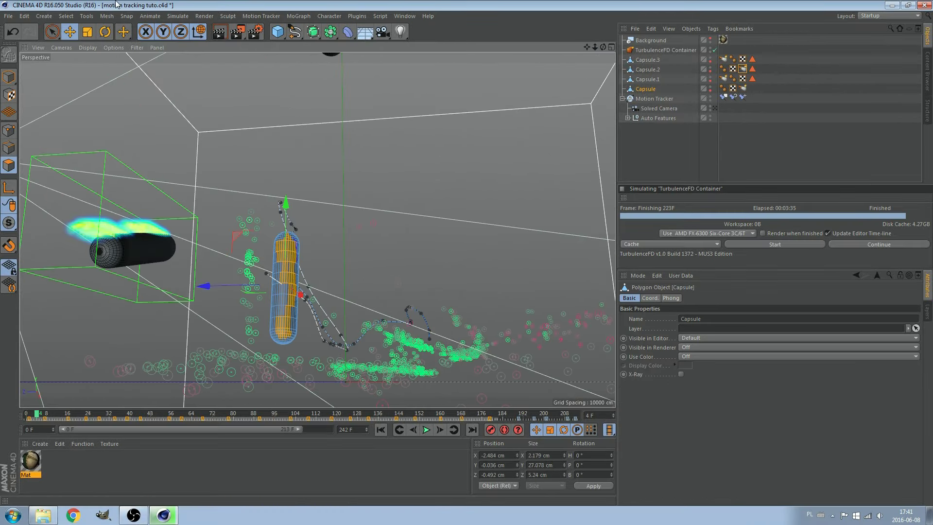
click(57, 16)
click(96, 257)
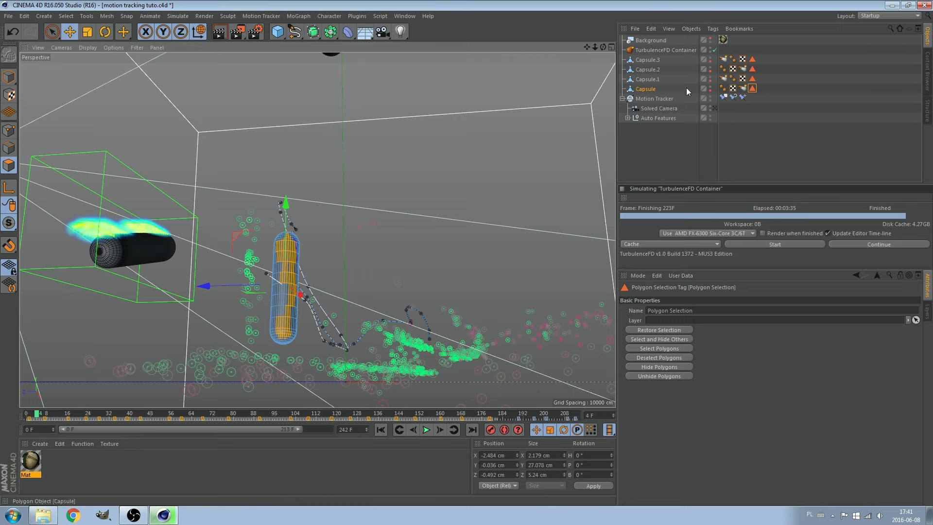
click(742, 88)
drag(752, 88, 743, 139)
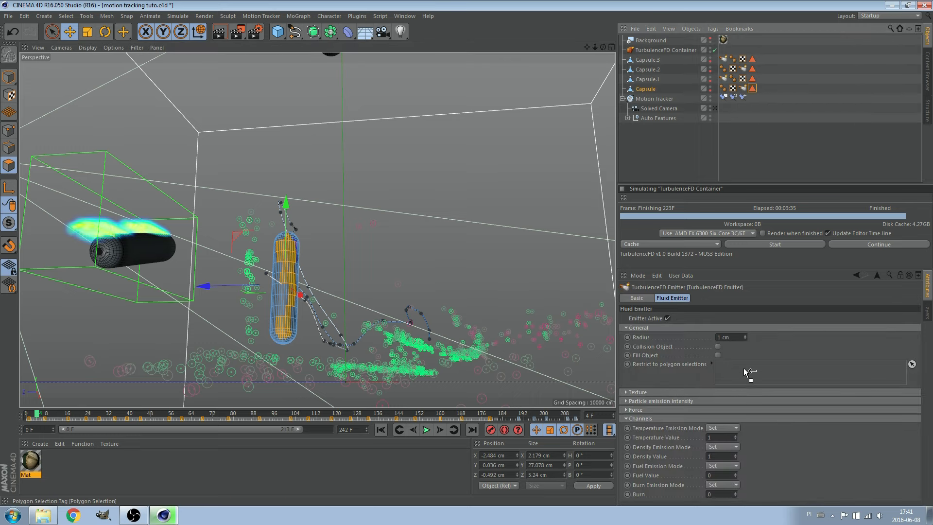
drag(743, 368, 745, 369)
mouse_move(604, 46)
mouse_down()
mouse_move(612, 53)
mouse_move(586, 47)
mouse_up()
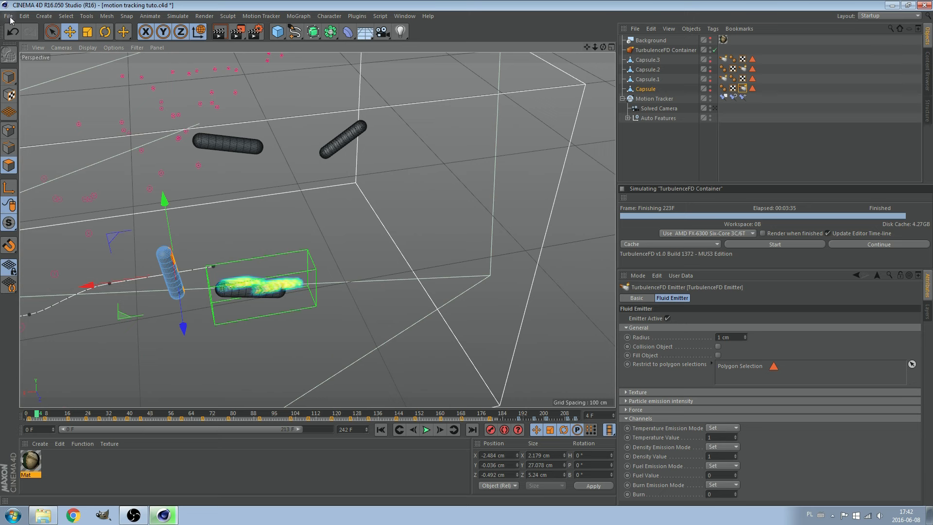
Step: Save the scene as motion tracking tuto.c4d, clearing the selection and returning to frame 0
click(10, 17)
click(51, 115)
click(327, 459)
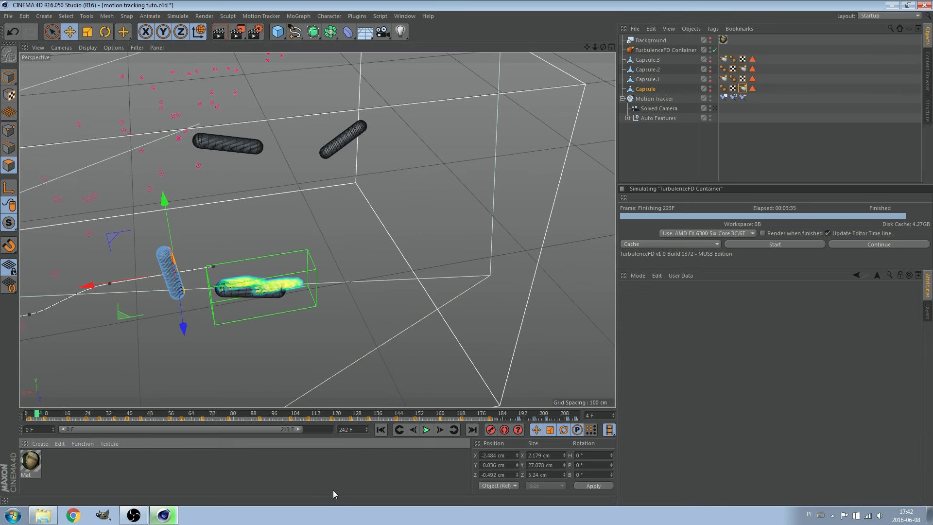
click(275, 417)
key(shift+f)
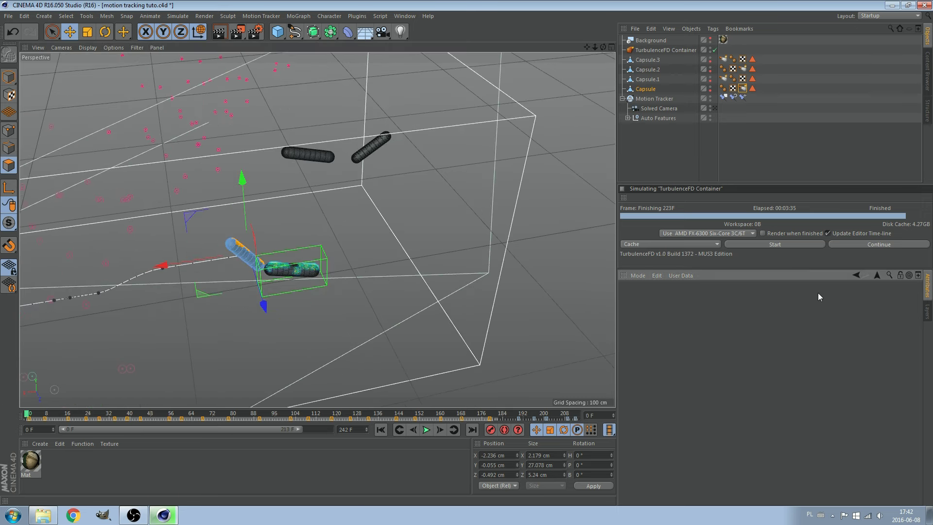
click(9, 16)
click(15, 96)
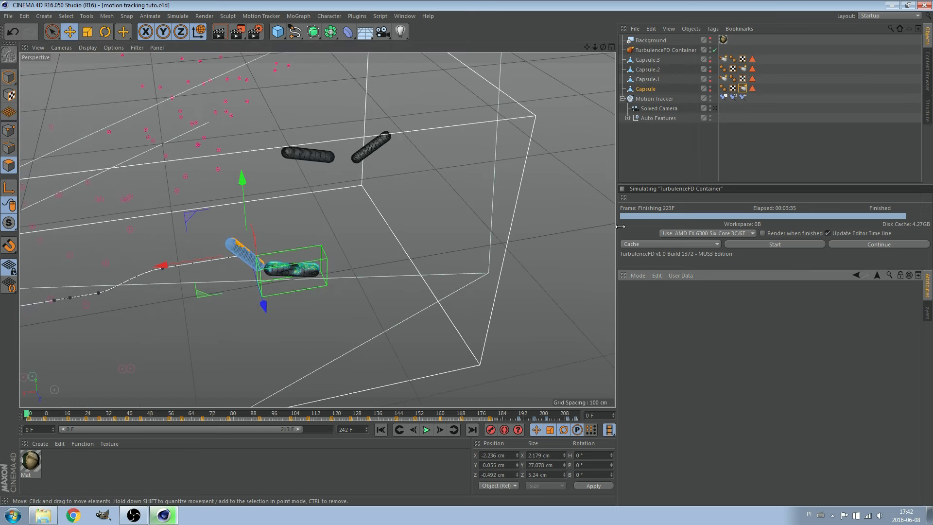
click(129, 521)
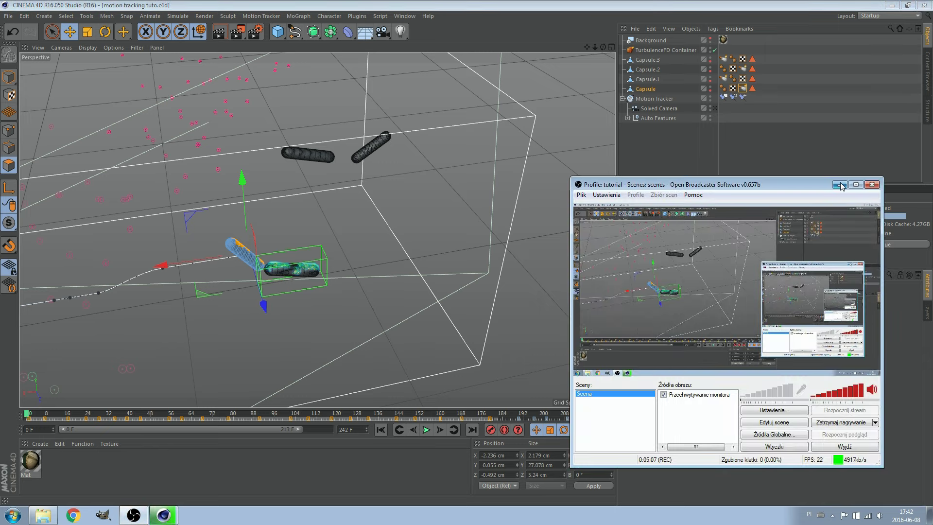
click(840, 185)
click(666, 50)
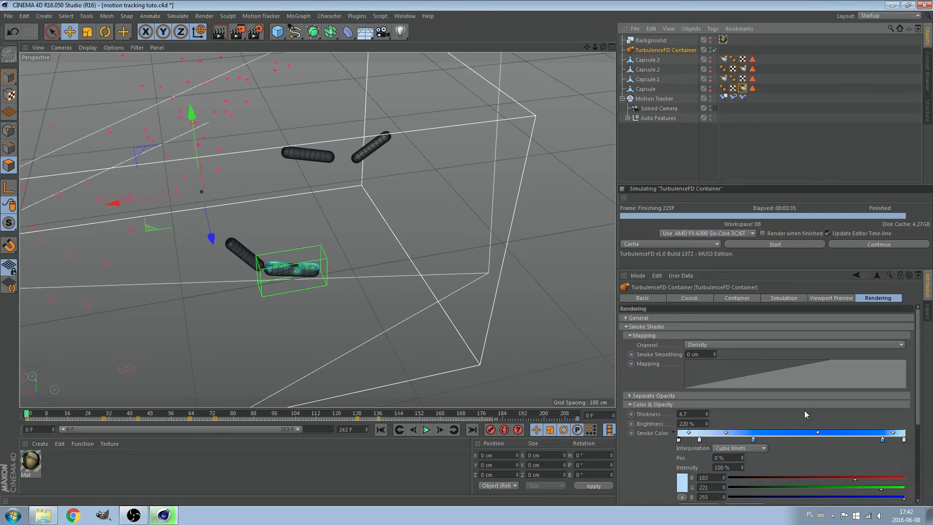
Step: Set the container's Voxel Size to 1 cm and start a new simulation, reaching the Overwrite Cache prompt
click(756, 298)
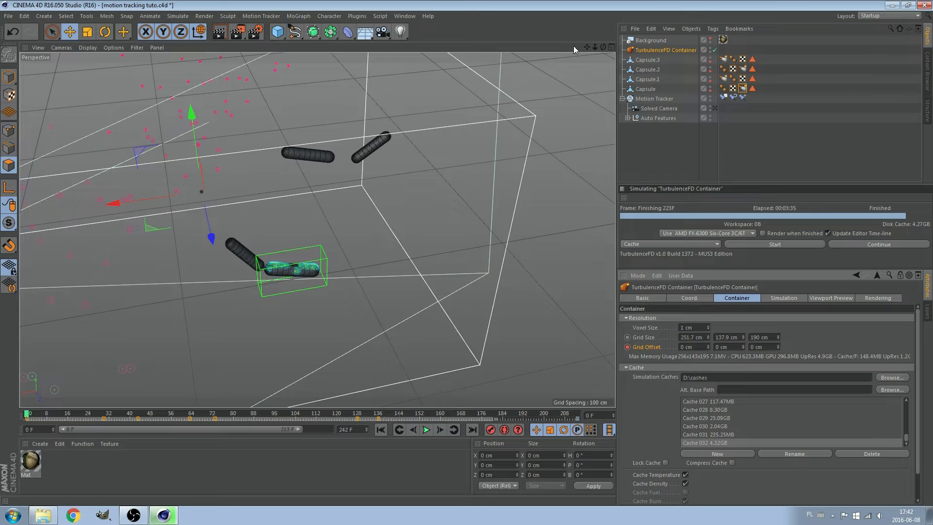
drag(604, 47, 317, 229)
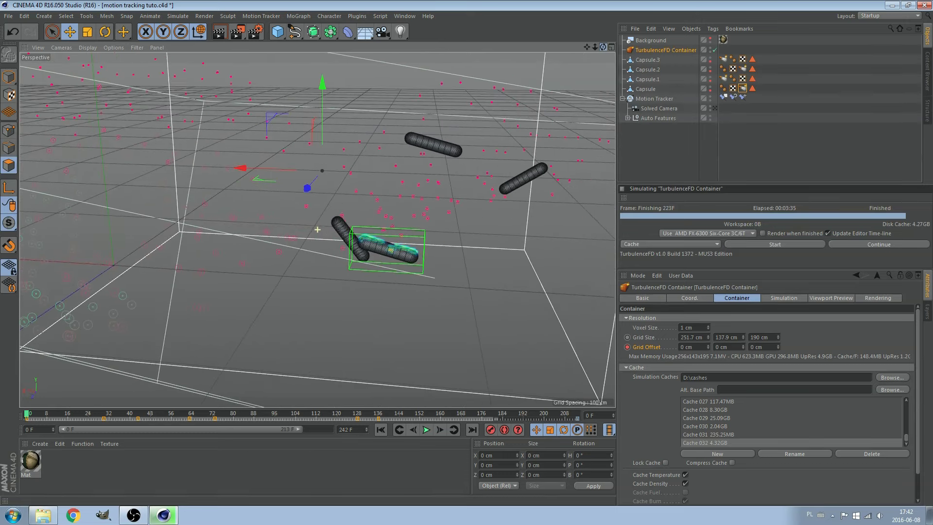
click(703, 328)
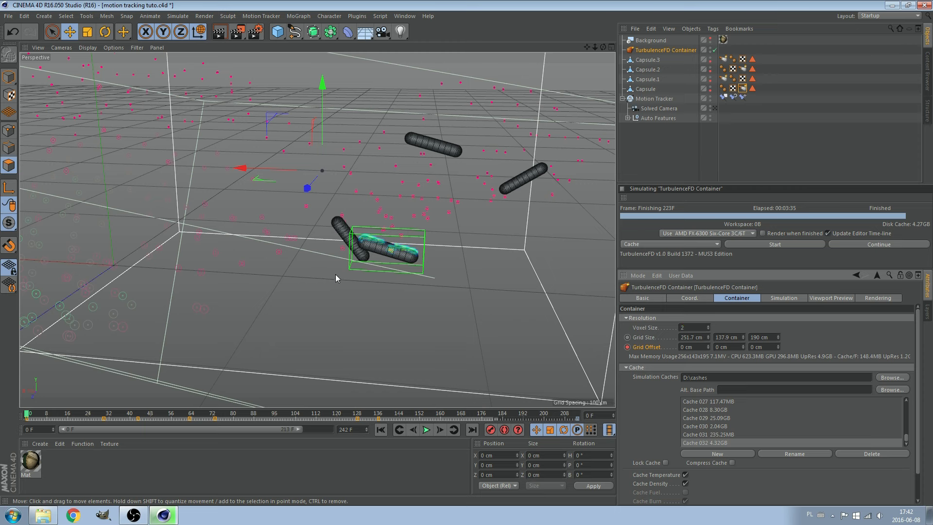
key(Return)
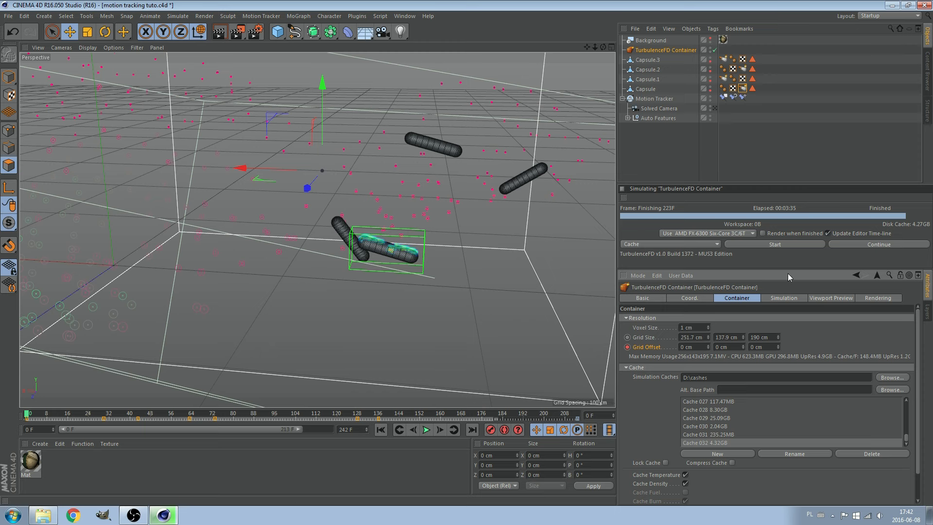
click(789, 247)
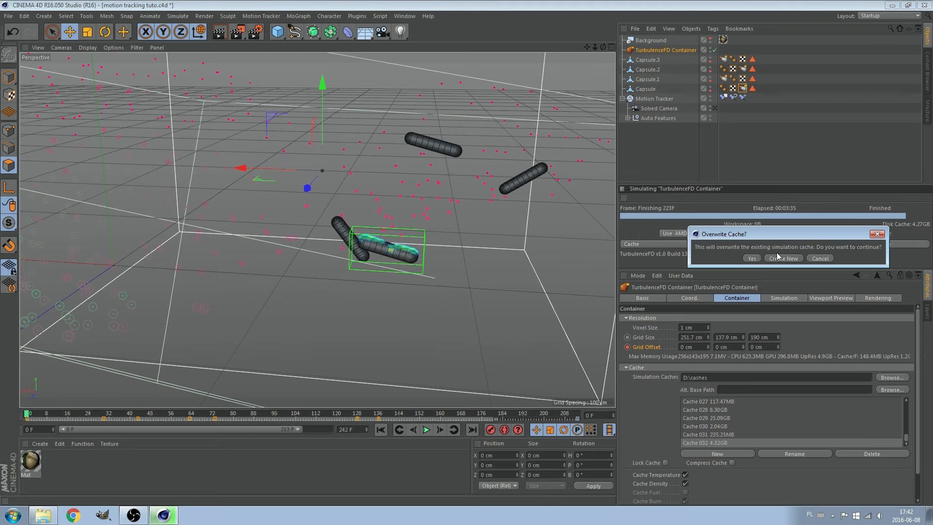
Step: Overwrite the cache to re-simulate, then play the new smoke and settle on frame 146
click(755, 261)
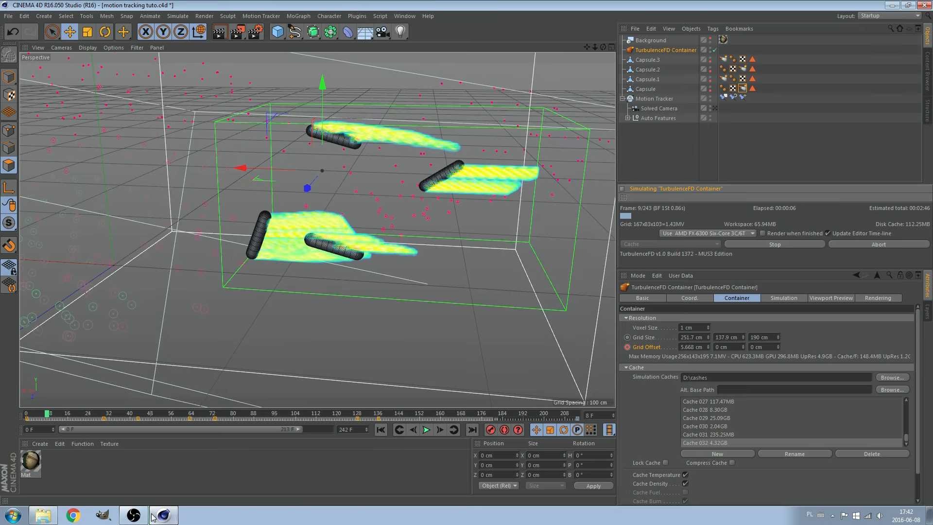
click(134, 515)
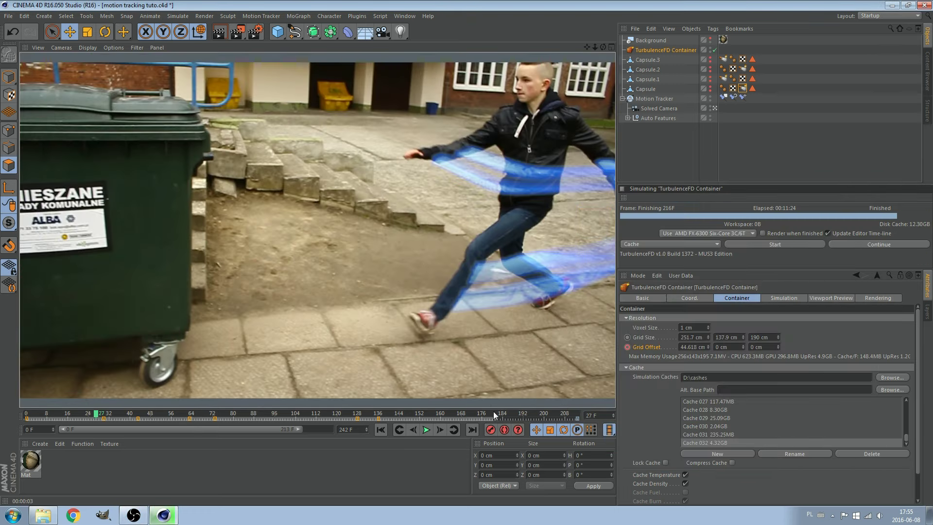
click(427, 430)
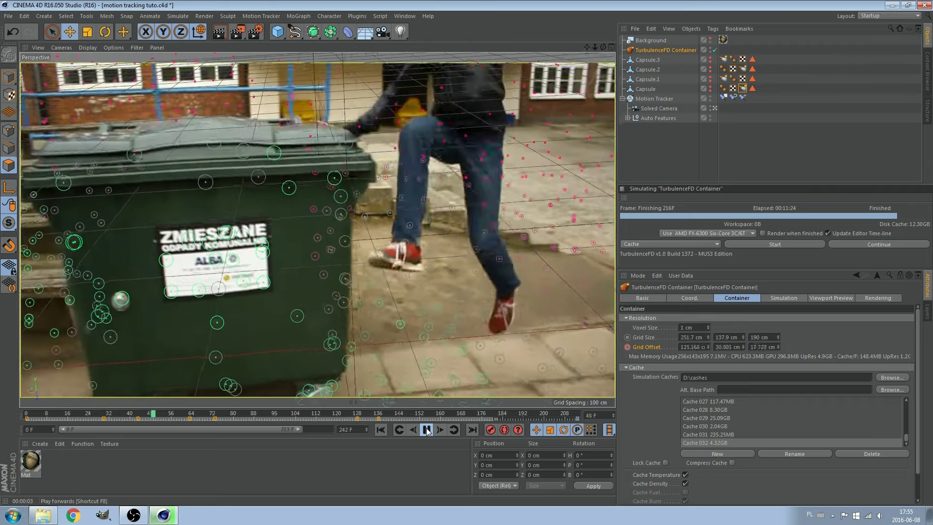
click(427, 430)
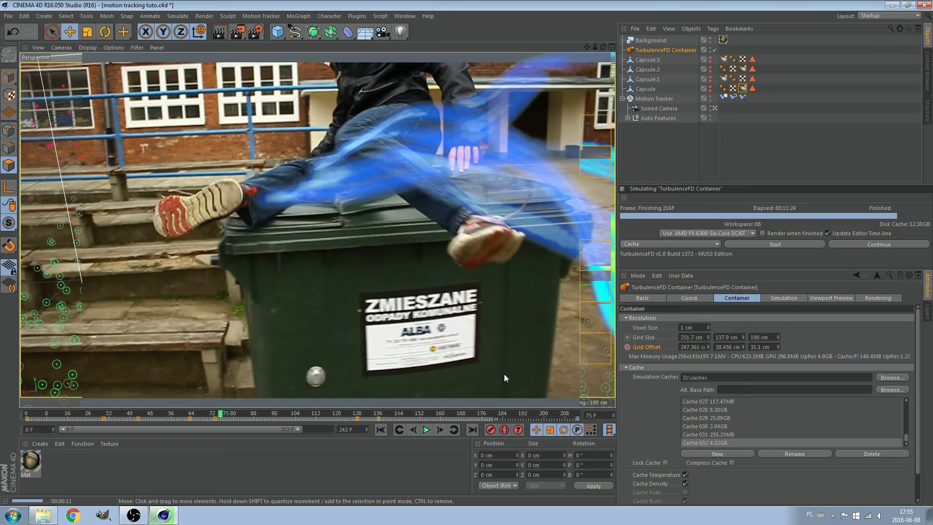
key(F8)
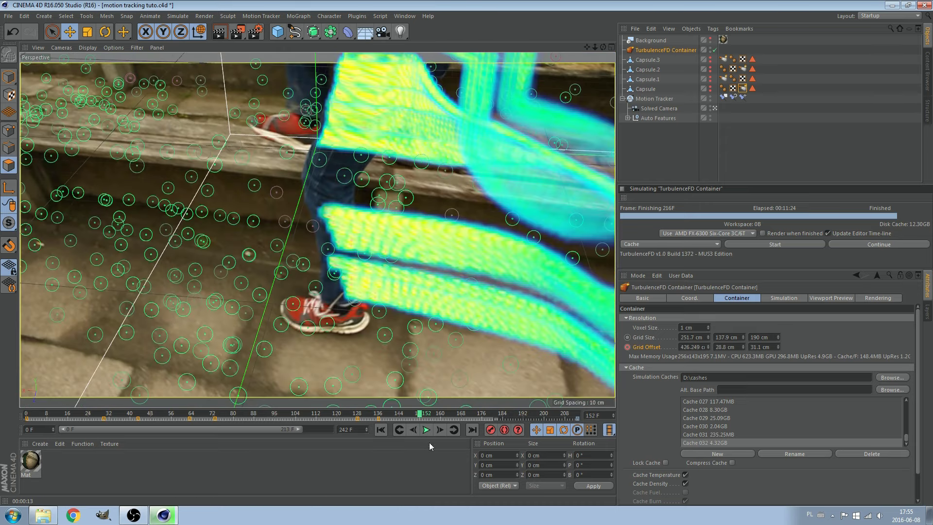
click(427, 429)
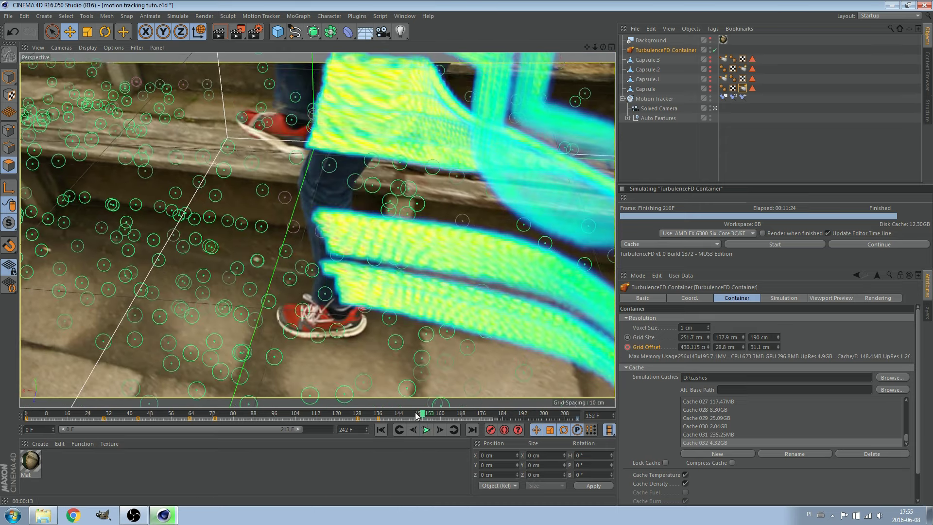
drag(418, 414, 406, 414)
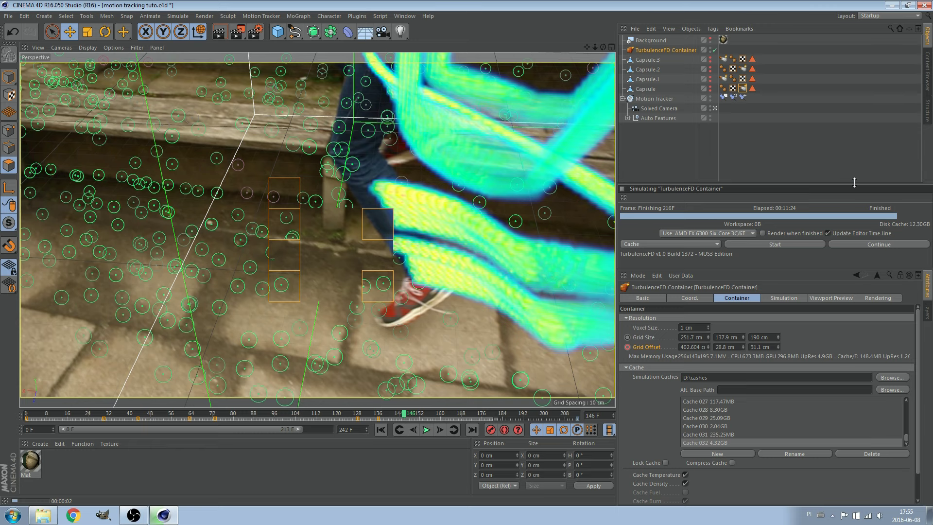
Step: Expand Sub-Grid Detail in the TurbulenceFD smoke rendering settings
click(878, 298)
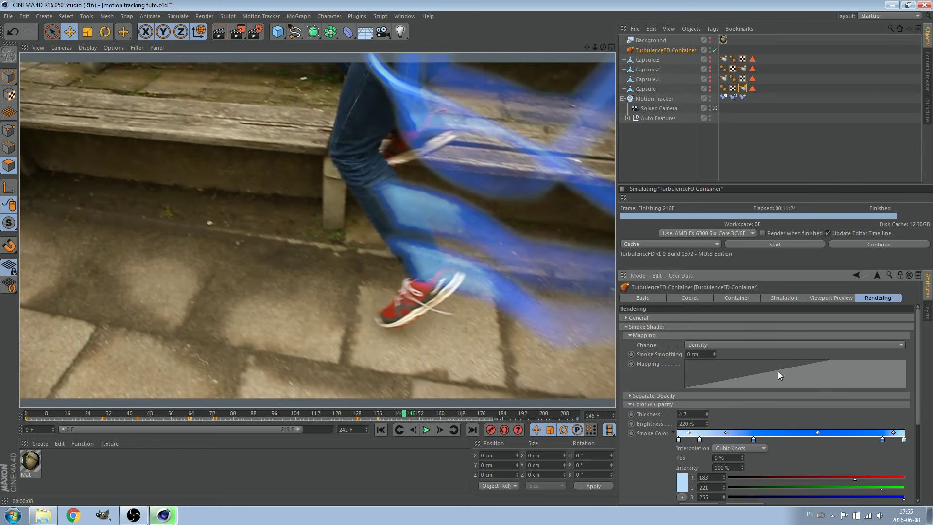
scroll(806, 391, down, 5)
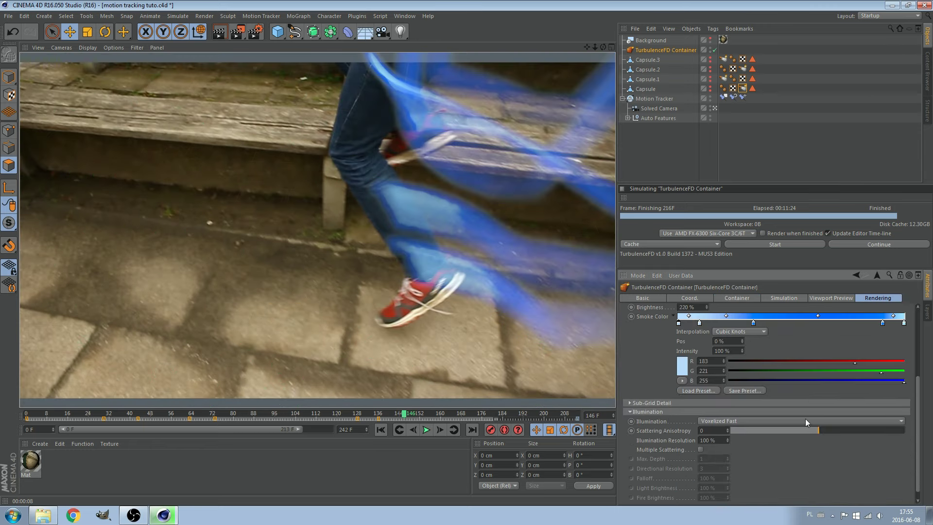
click(669, 403)
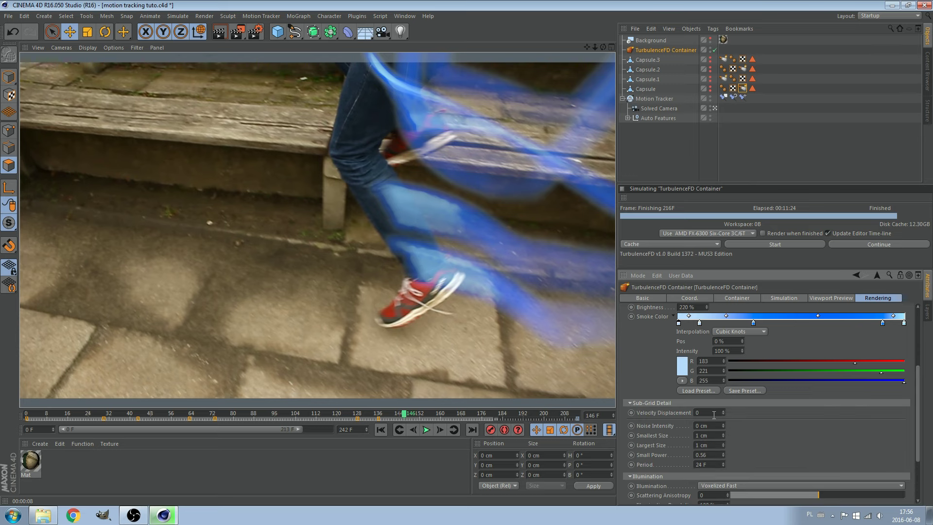
click(784, 299)
click(737, 298)
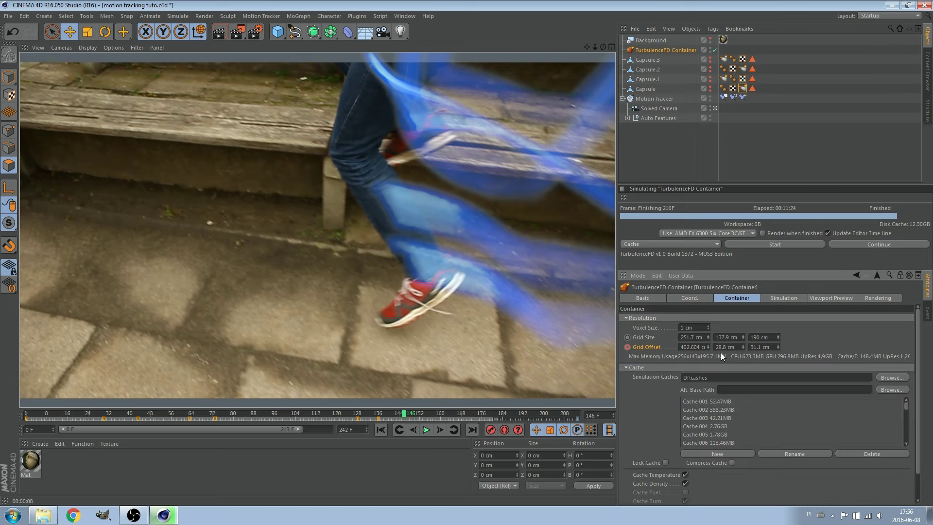
scroll(701, 484, down, 3)
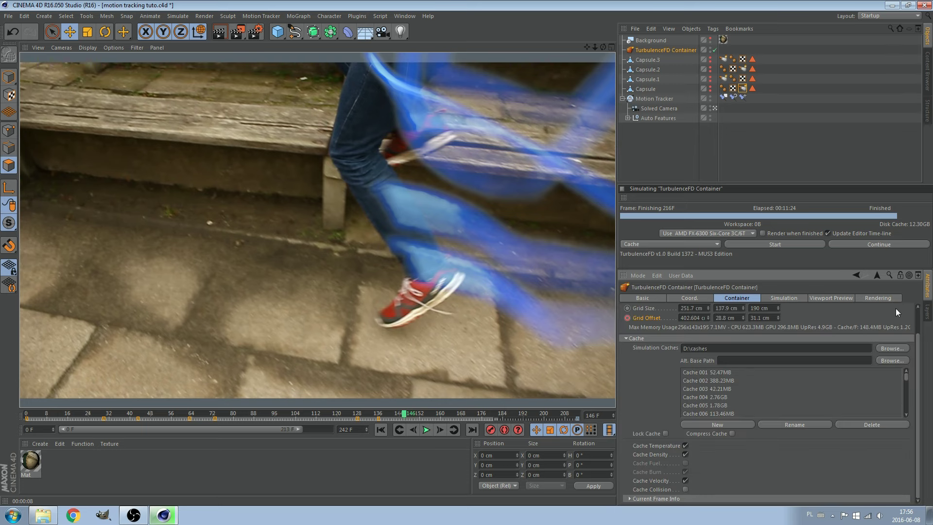
click(850, 299)
click(877, 299)
Step: Set smoke colour Intensity to 100% and Velocity Displacement to 5
click(734, 466)
text(100)
key(Return)
scroll(734, 465, down, 5)
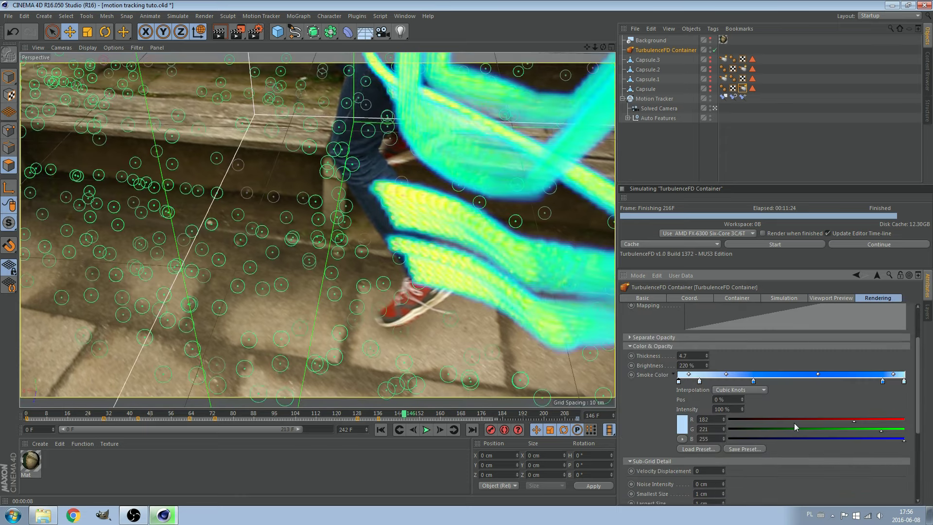
scroll(788, 483, down, 6)
scroll(751, 467, down, 3)
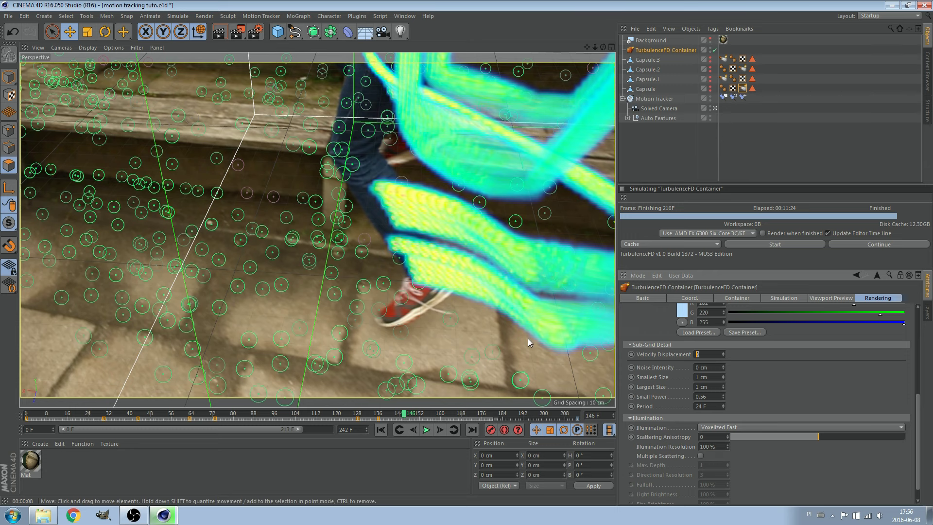
text(5)
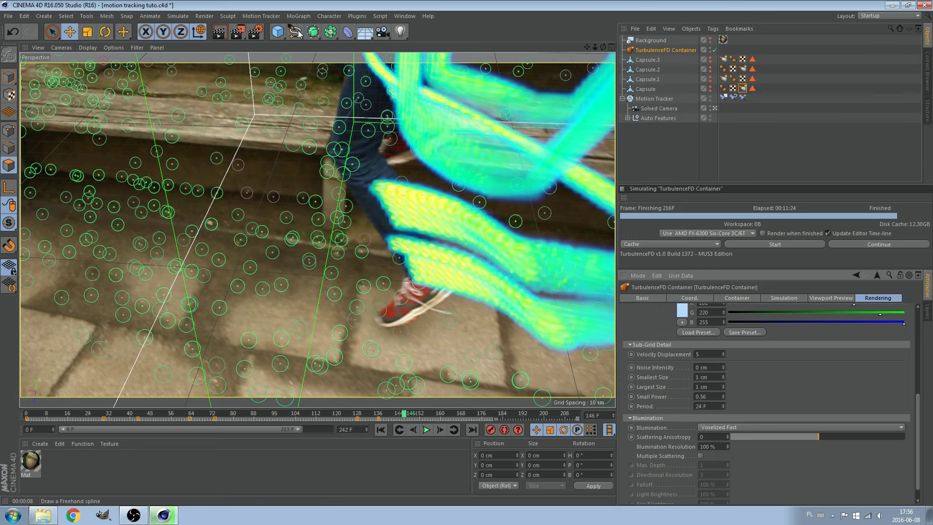
click(252, 35)
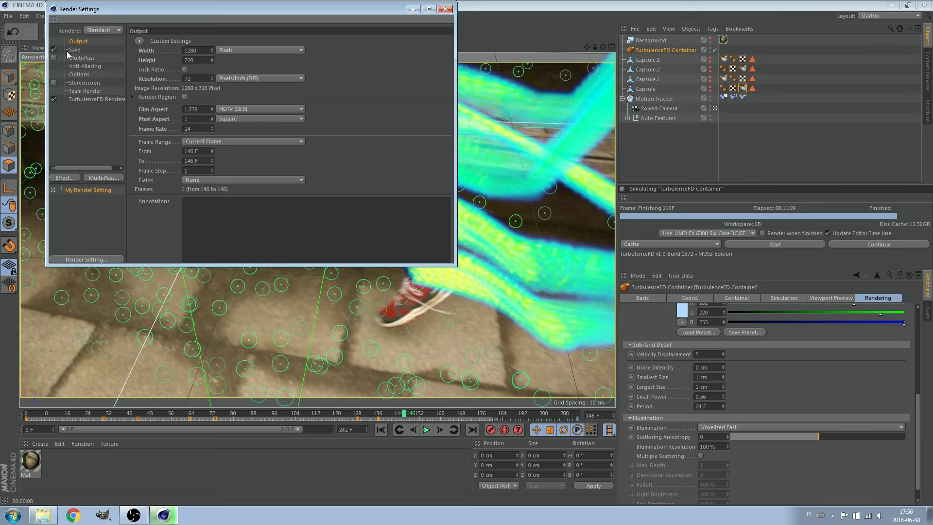
Step: Turn off saving rendered images and render the frame to the Picture Viewer
click(71, 50)
click(54, 49)
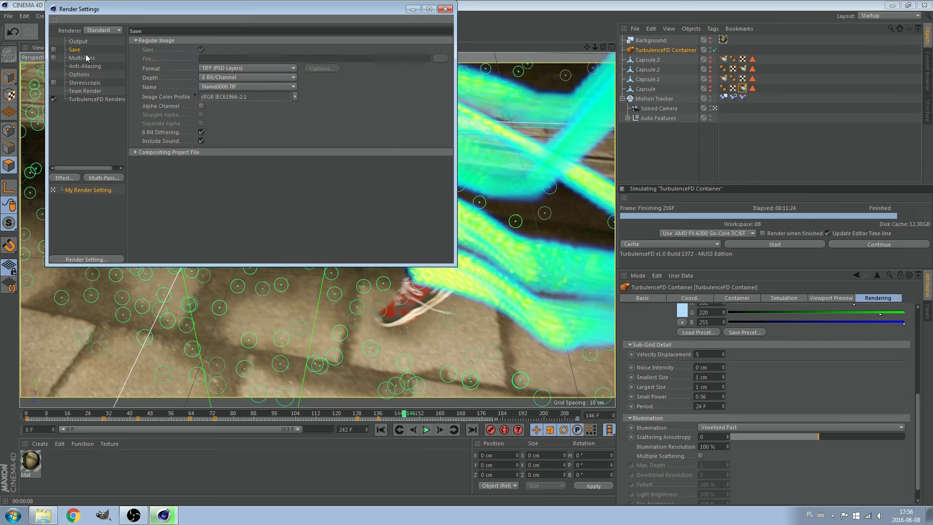
click(84, 44)
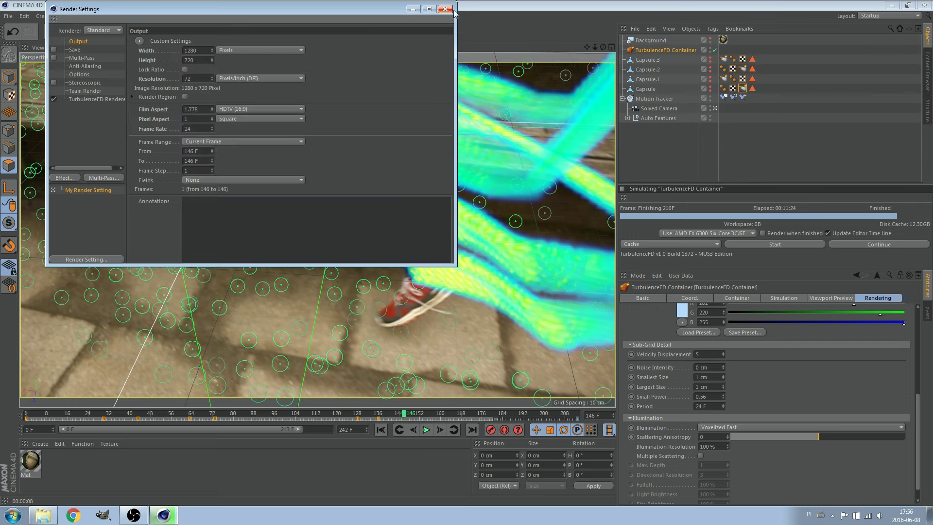
click(445, 9)
click(220, 29)
text(0)
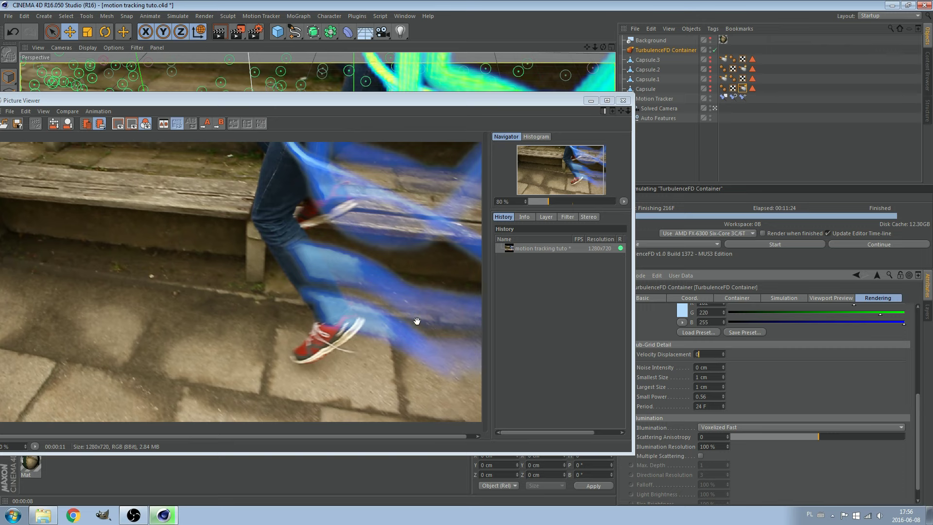
click(238, 32)
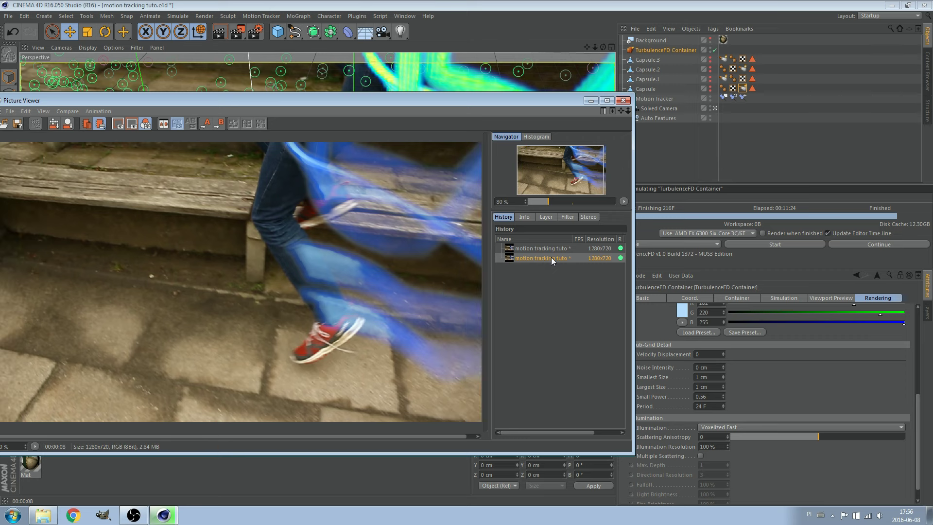
Step: Raise Velocity Displacement to 8 and render again, comparing against the earlier render
click(552, 250)
click(547, 250)
click(551, 250)
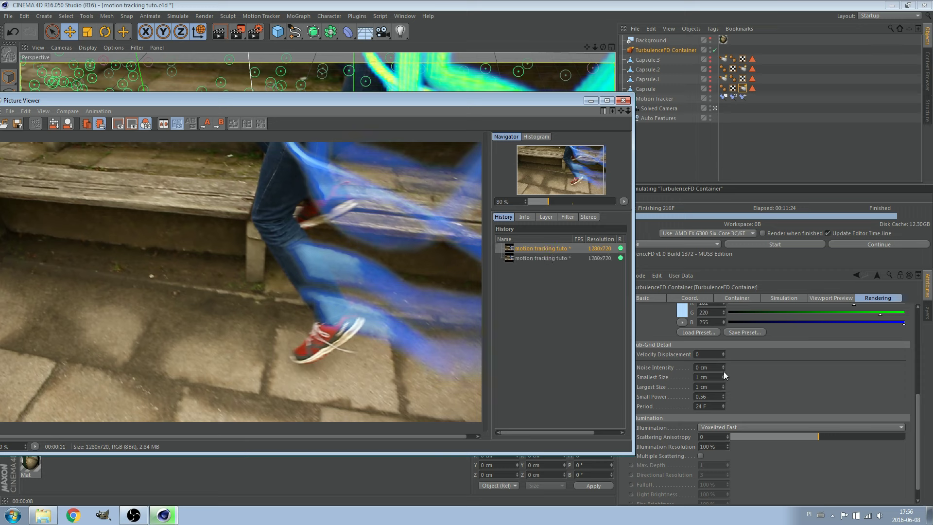
click(715, 355)
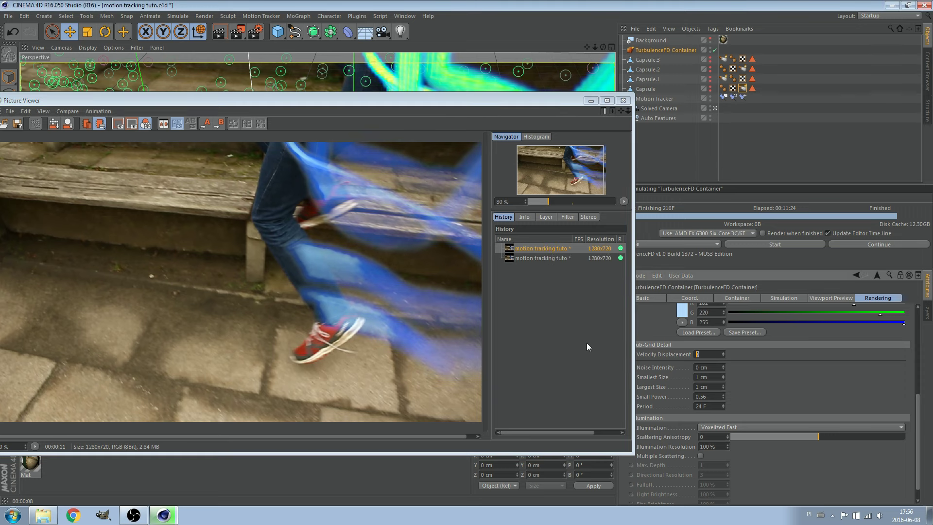
text(8)
click(238, 32)
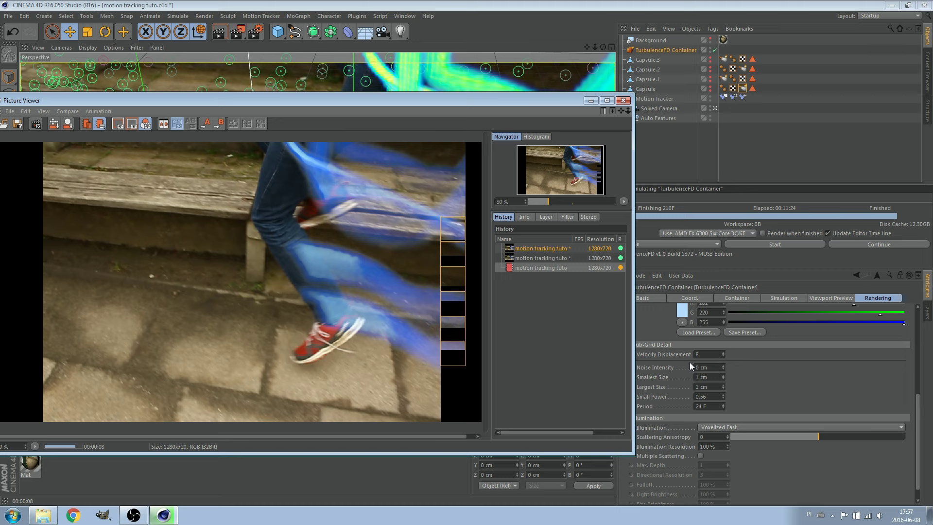
click(539, 259)
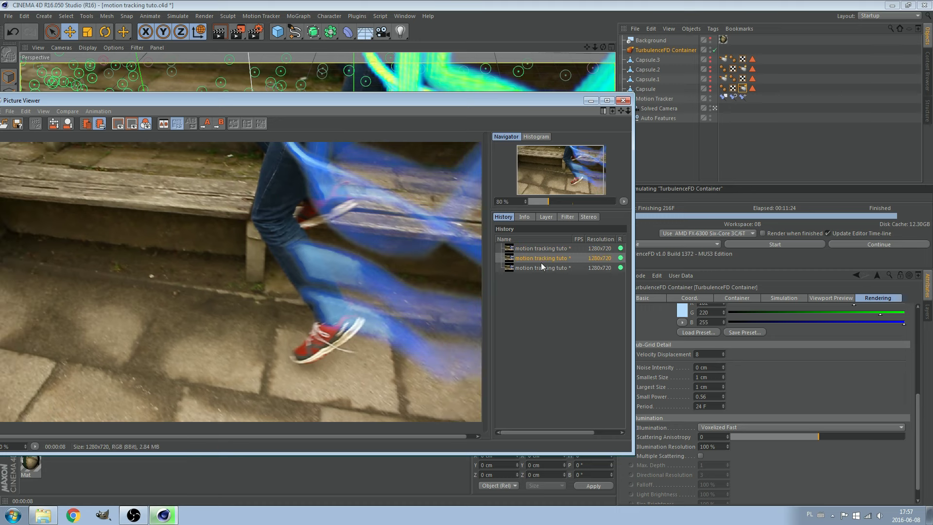
Step: Compare the newest renders in the Picture Viewer history
click(542, 268)
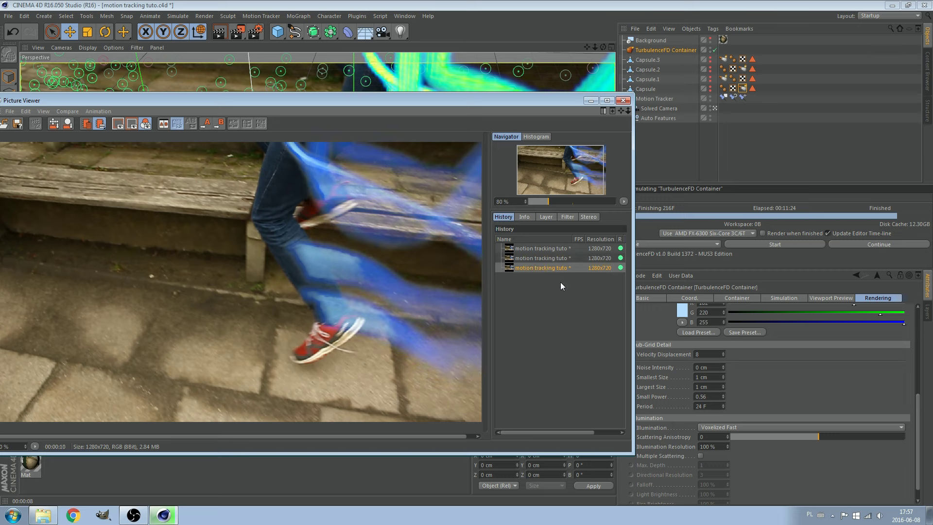
click(537, 259)
click(540, 267)
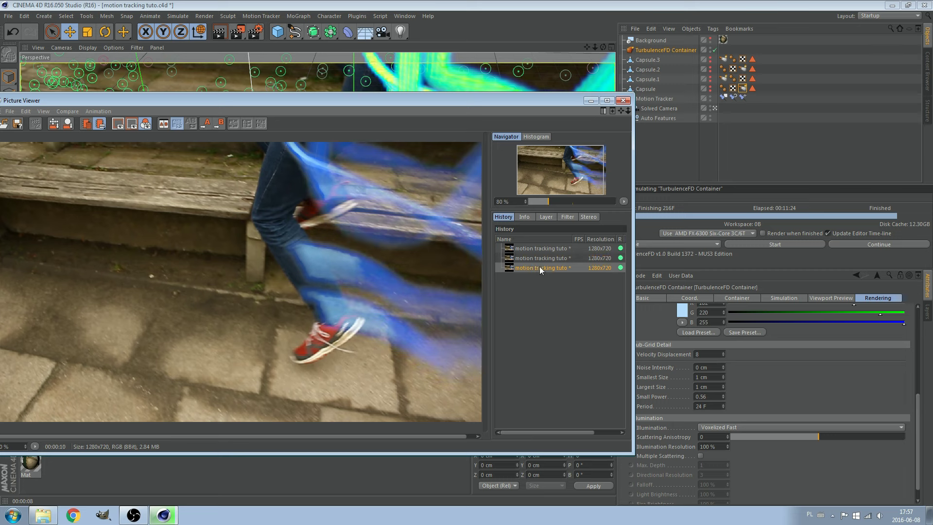
Step: Set sub-grid Smallest Size, Largest Size and Noise Intensity to 10 cm, then render the frame
click(714, 377)
text(0)
key(Tab)
text(1)
click(709, 367)
text(10)
key(Return)
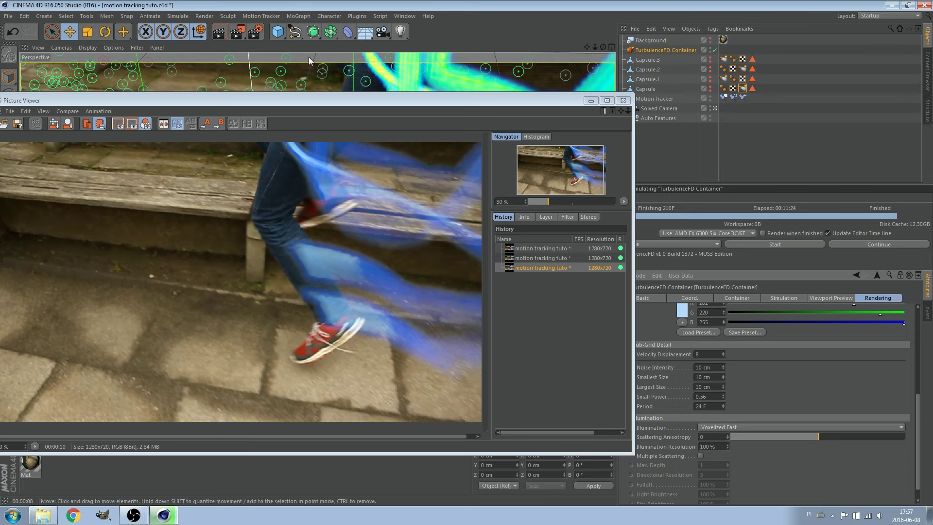
click(238, 31)
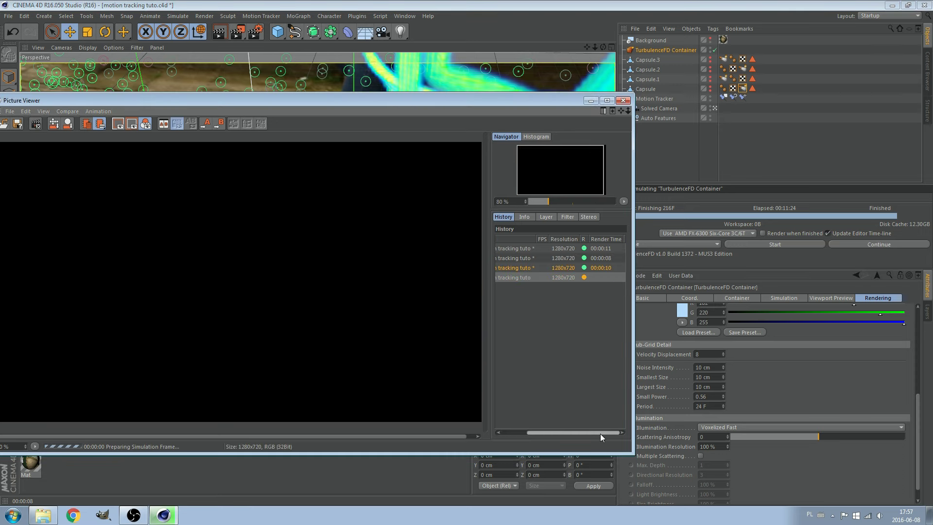
scroll(407, 284, up, 2)
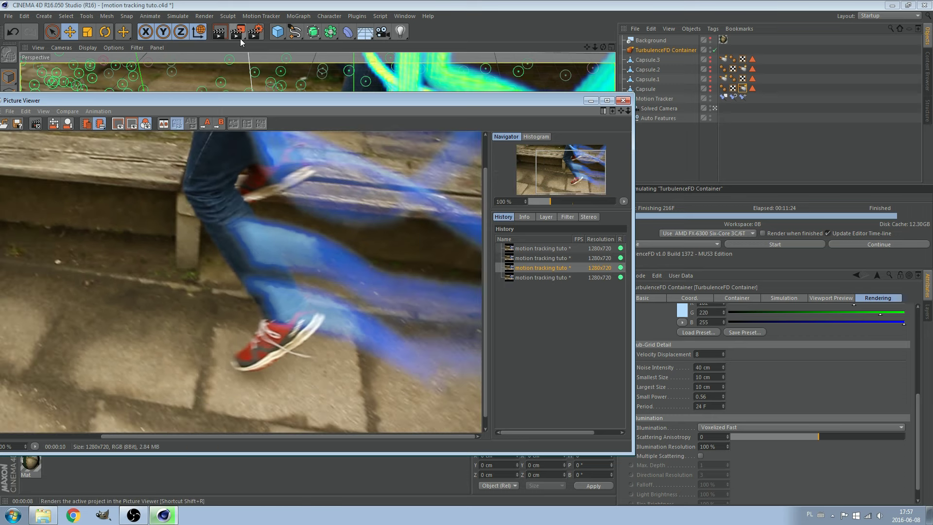
Step: Render the frame at 40 cm noise intensity, then set Smallest and Largest Size to 4 cm
click(240, 36)
drag(565, 432, 597, 433)
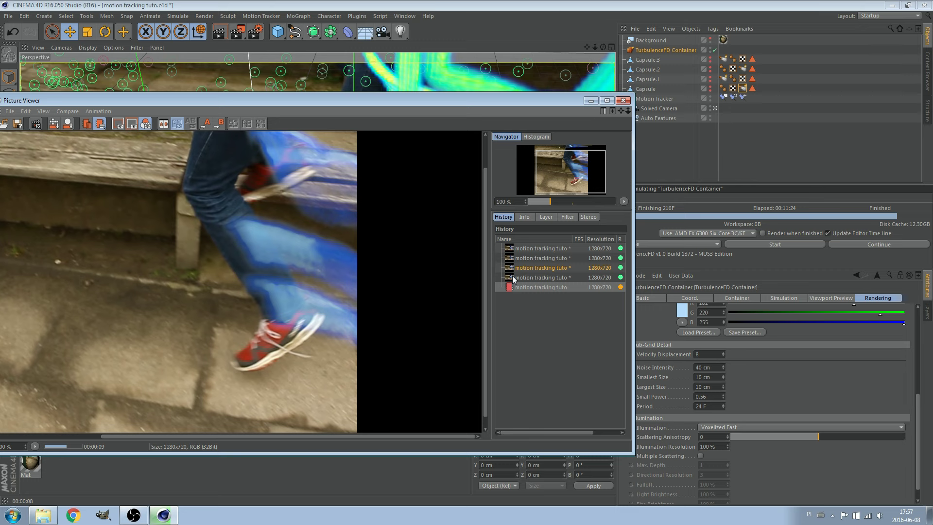
double_click(707, 377)
text(4)
key(Tab)
text(4)
key(Return)
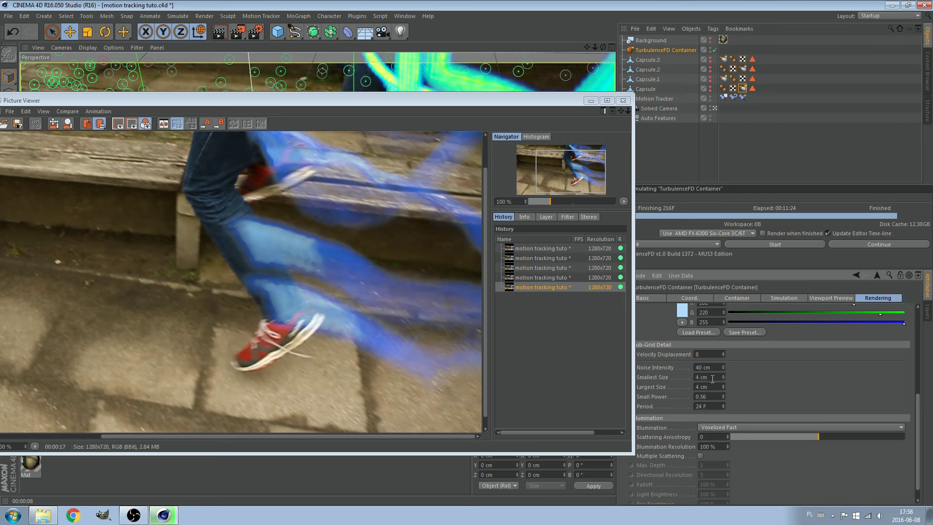
Step: Lower Noise Intensity to 25 cm and render the frame
double_click(714, 367)
text(25)
key(Return)
click(247, 32)
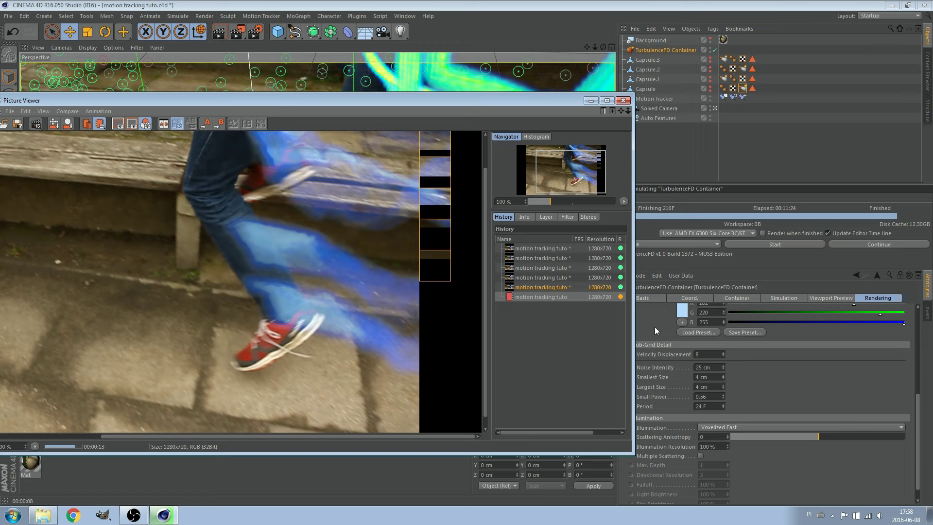
Step: Set Smallest Size to 2.5 cm and Largest Size to 5.5 cm, then render again
text(2.5)
key(Tab)
text(5)
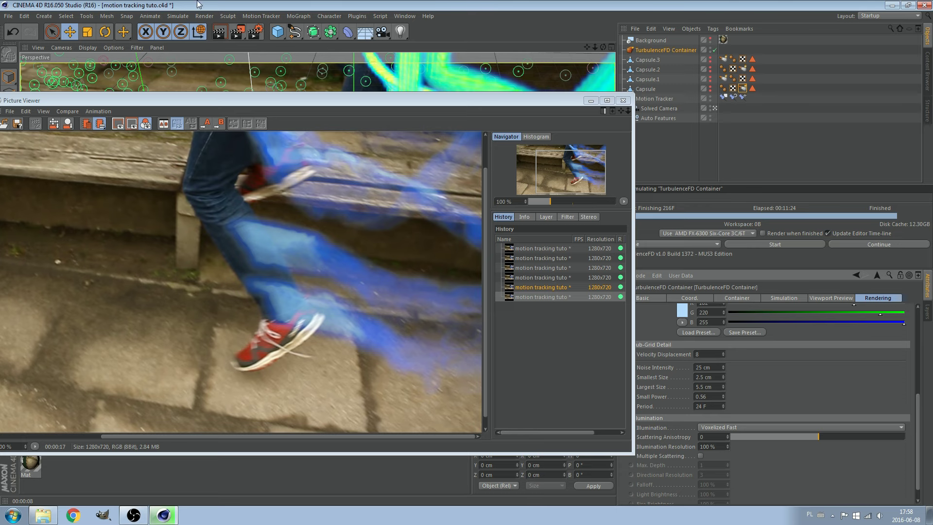
click(251, 39)
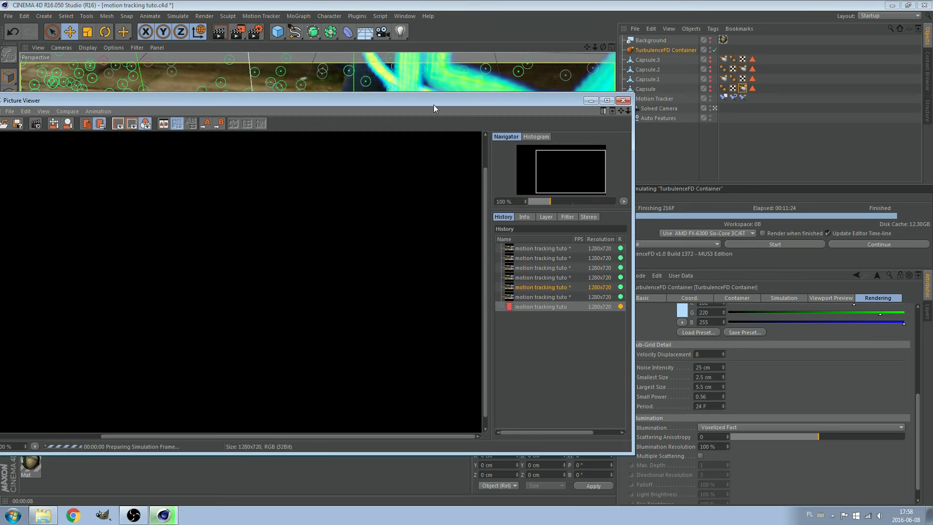
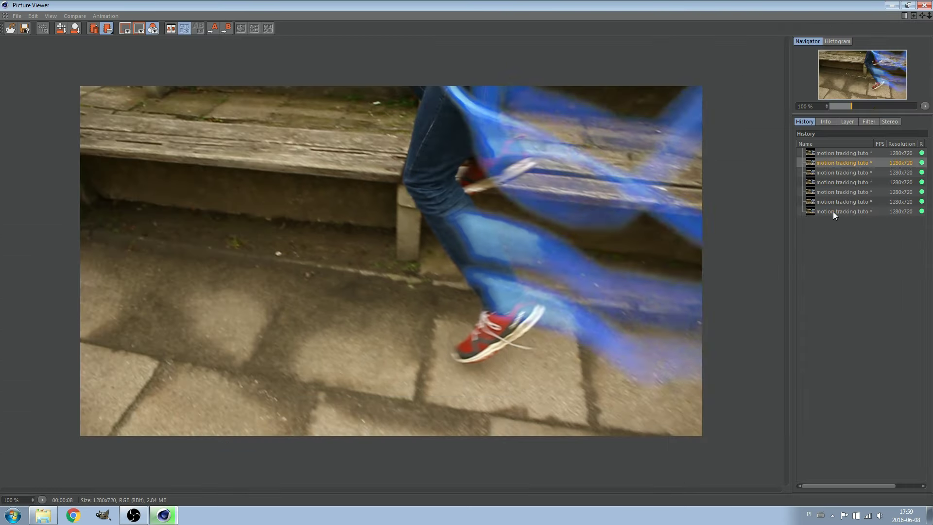
Step: Compare the latest smoke render with an earlier History entry, then close the Picture Viewer
click(833, 211)
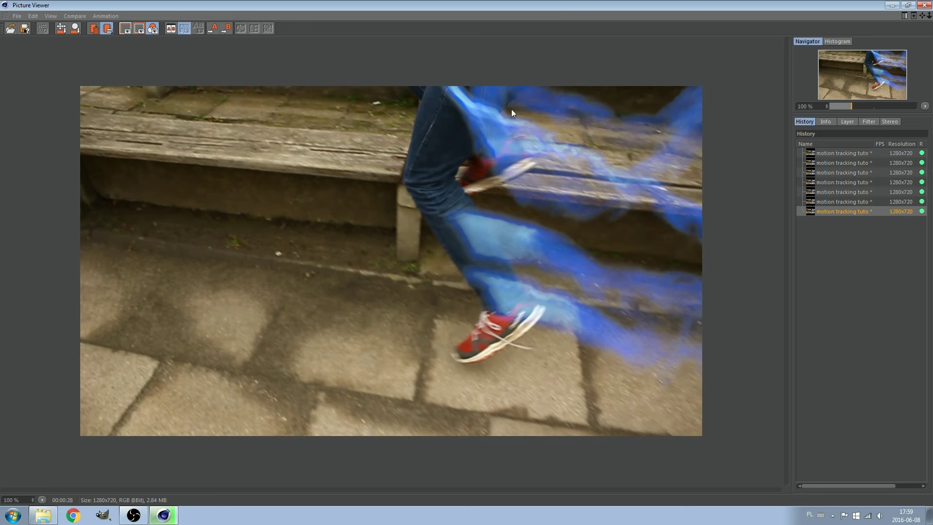
click(829, 163)
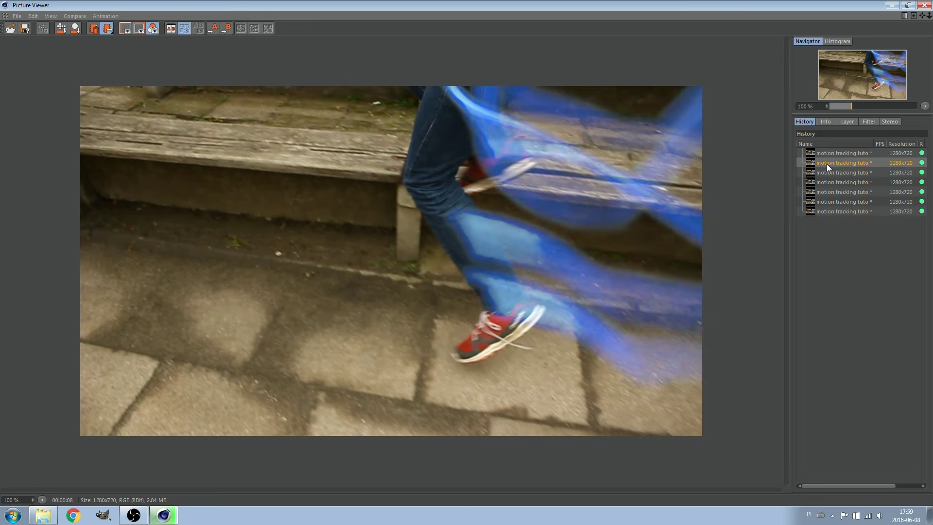
click(829, 212)
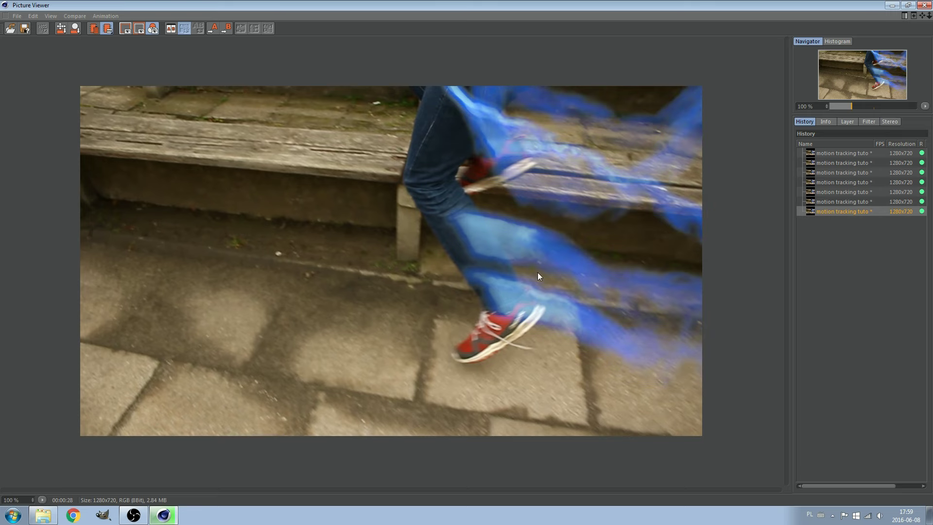
click(924, 6)
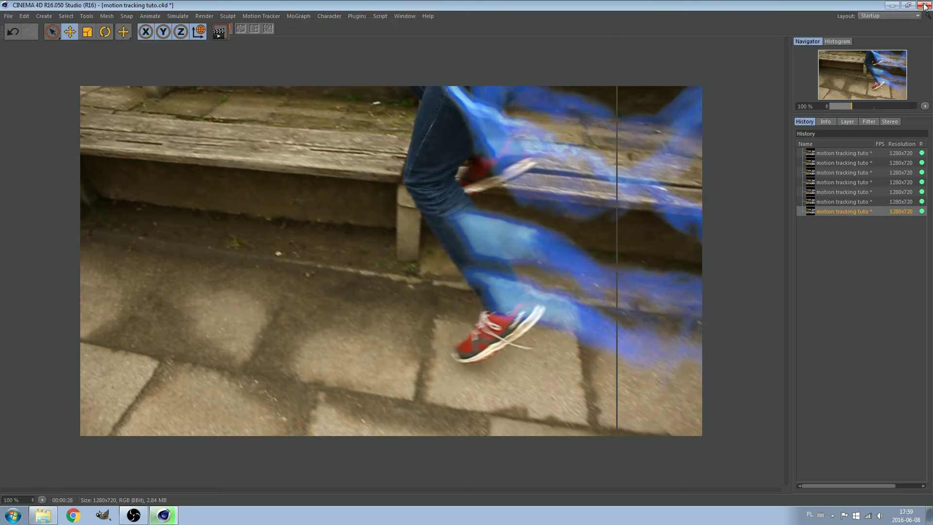
Step: Save the Cinema 4D project with File > Save
click(7, 12)
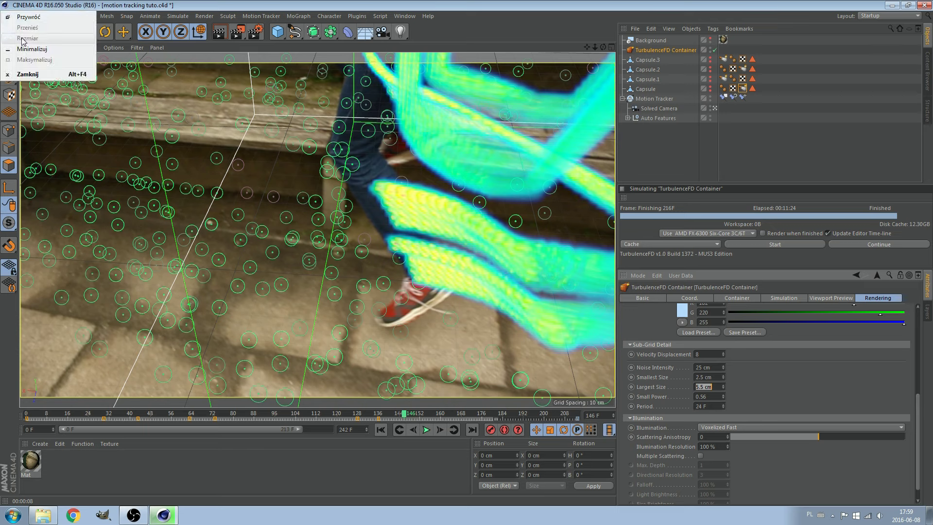
click(8, 16)
click(28, 115)
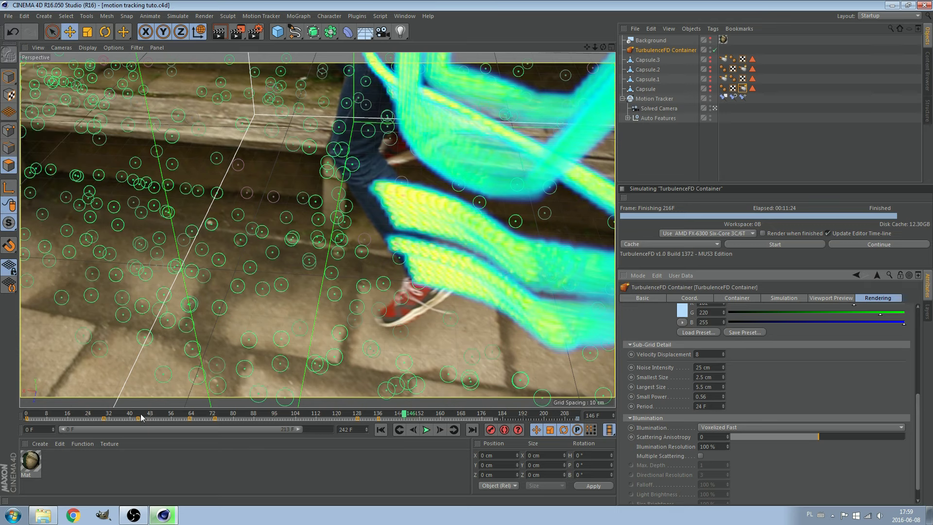
Step: Select the Capsule object and rewind the timeline playhead to frame 0
click(660, 60)
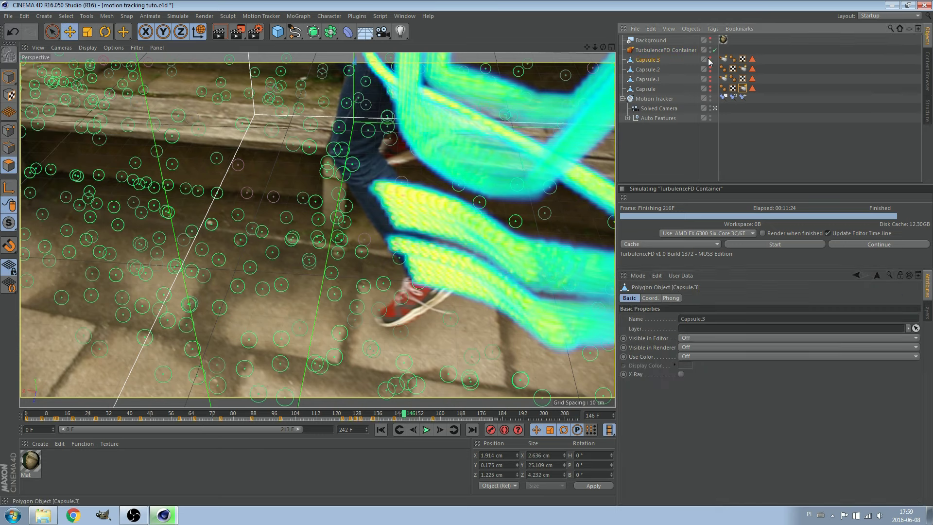
click(646, 89)
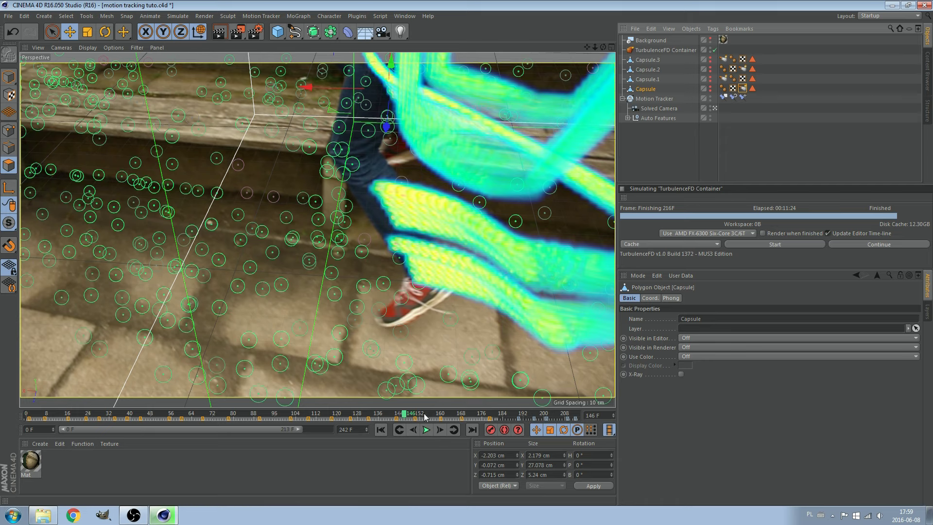
mouse_move(405, 414)
mouse_down()
mouse_move(31, 414)
mouse_move(16, 397)
mouse_up()
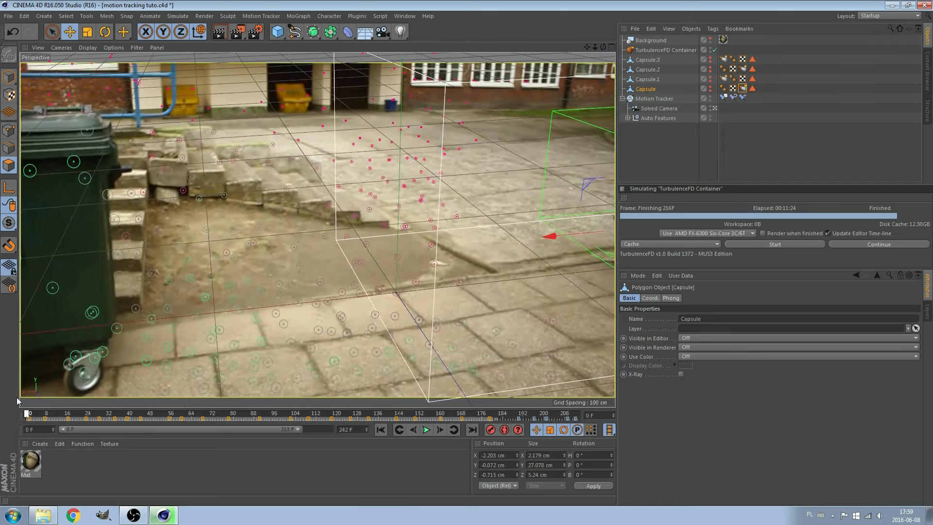
click(256, 33)
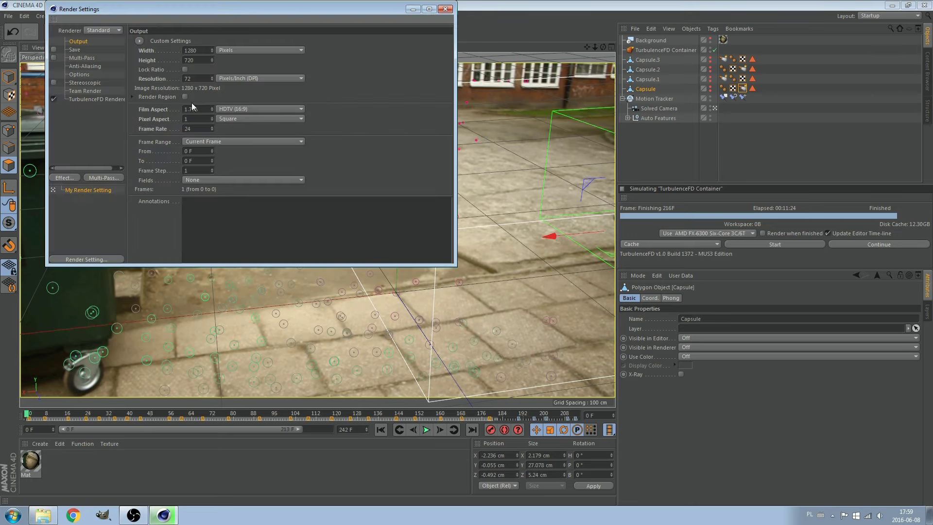
Step: Enable saving as AVI Movie to D:\PROJECT qsp\deski 2\after cinema 4d
click(76, 49)
click(248, 68)
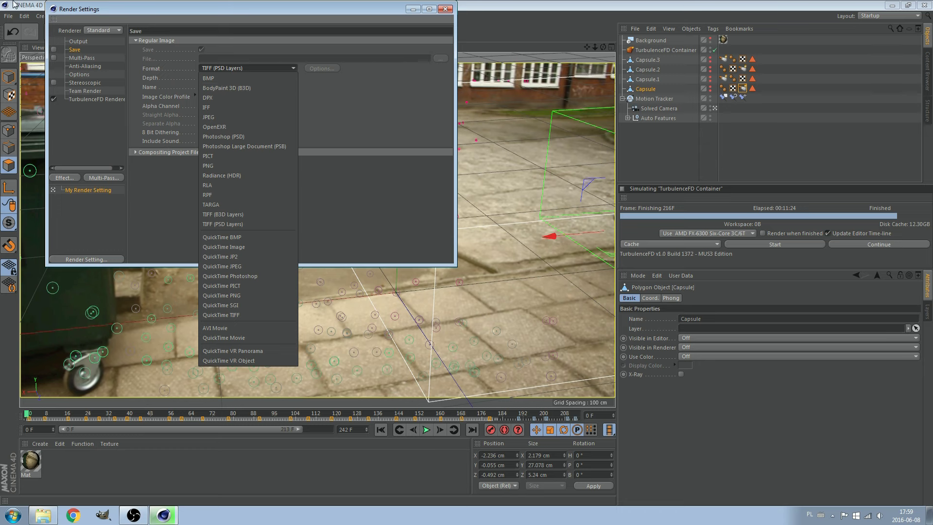
click(199, 59)
click(54, 50)
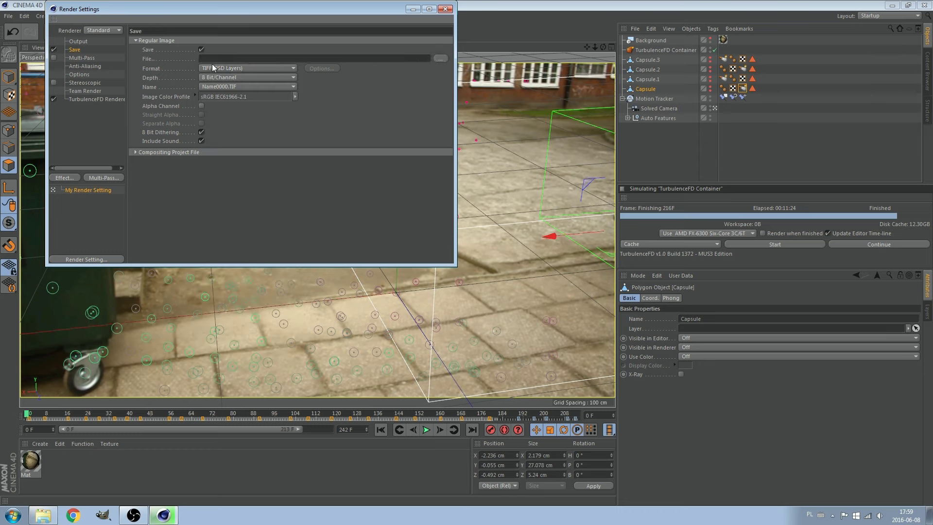
click(248, 68)
click(250, 337)
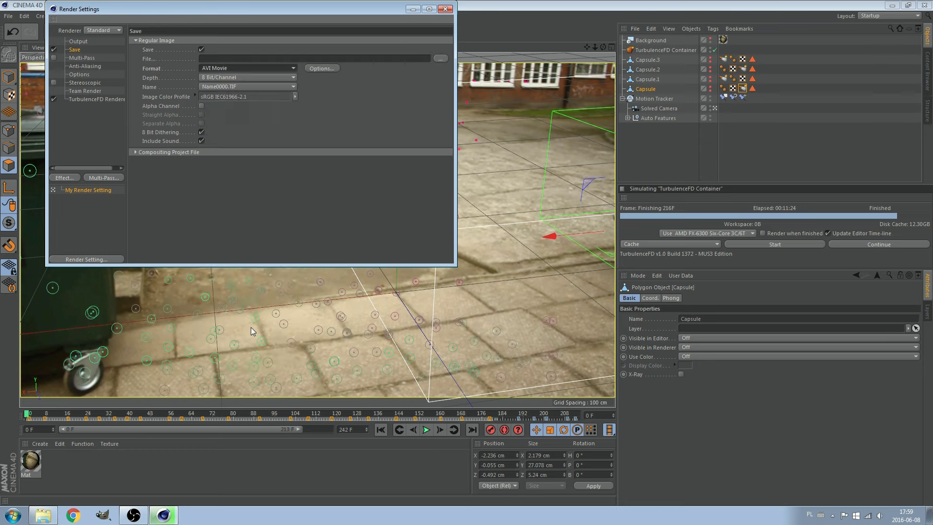
click(441, 58)
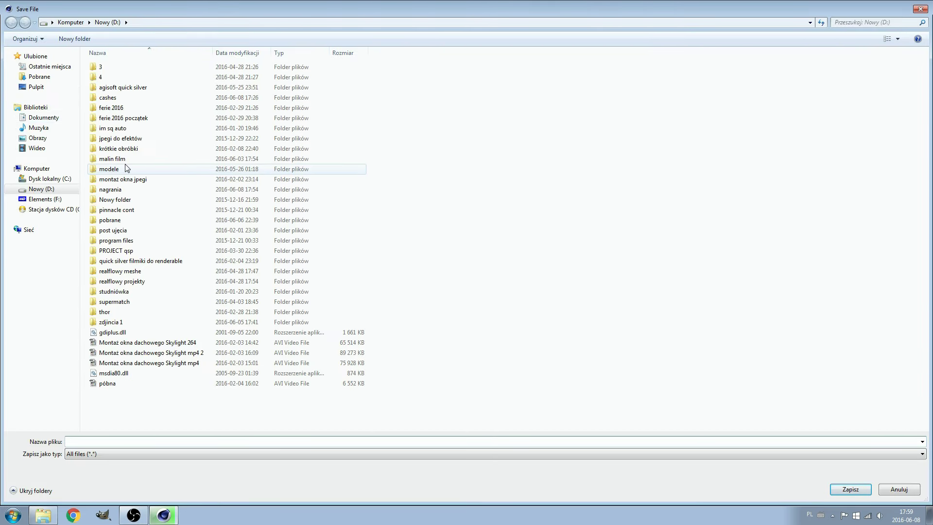
double_click(117, 250)
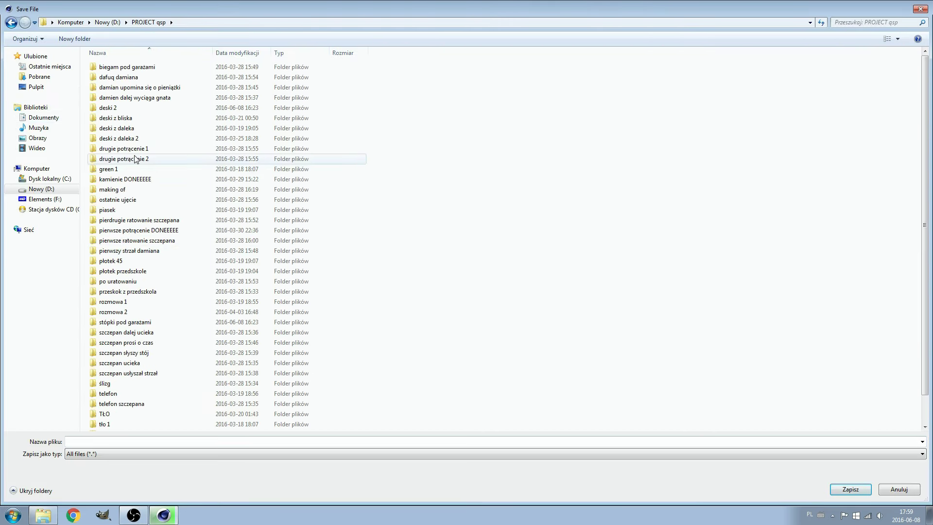
double_click(109, 108)
click(149, 440)
text(after cinema 4d)
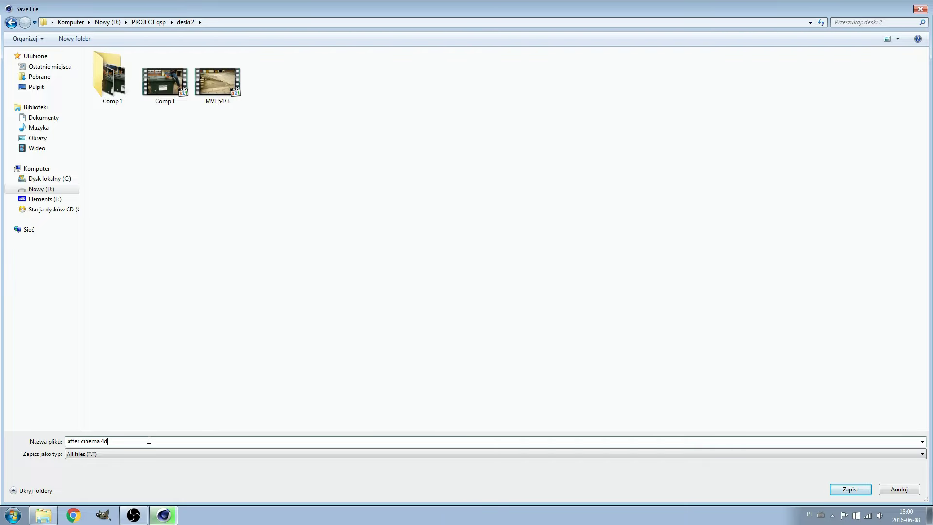
key(Return)
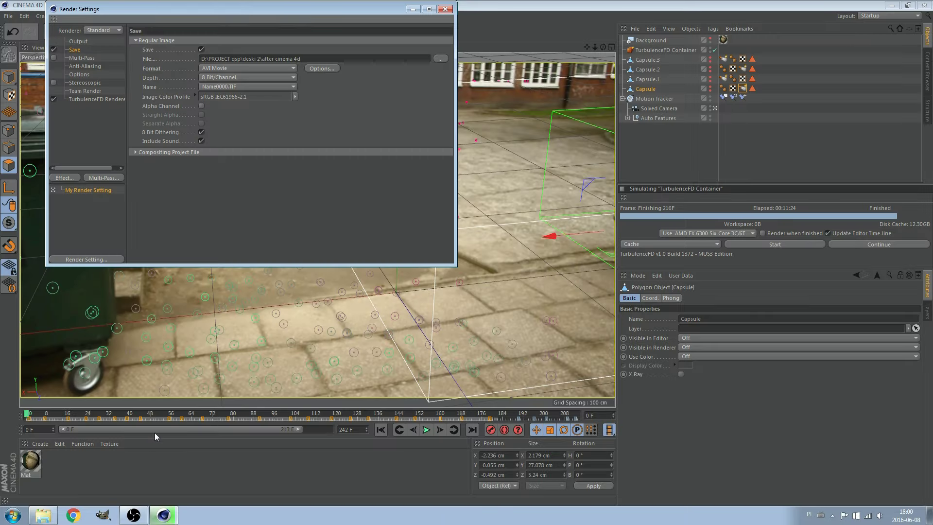
Step: Set the render frame range to end at frame 213, recheck settings, and close Render Settings
click(78, 41)
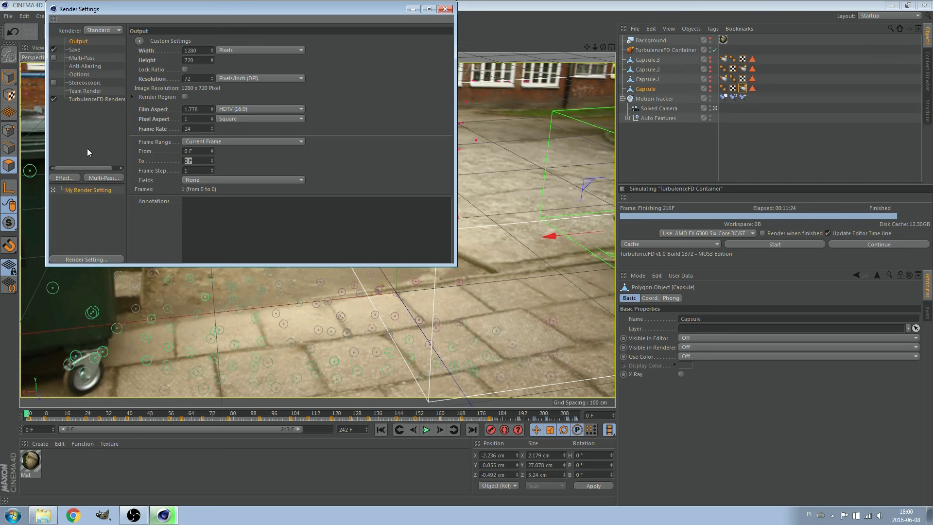
text(213)
key(Return)
click(86, 99)
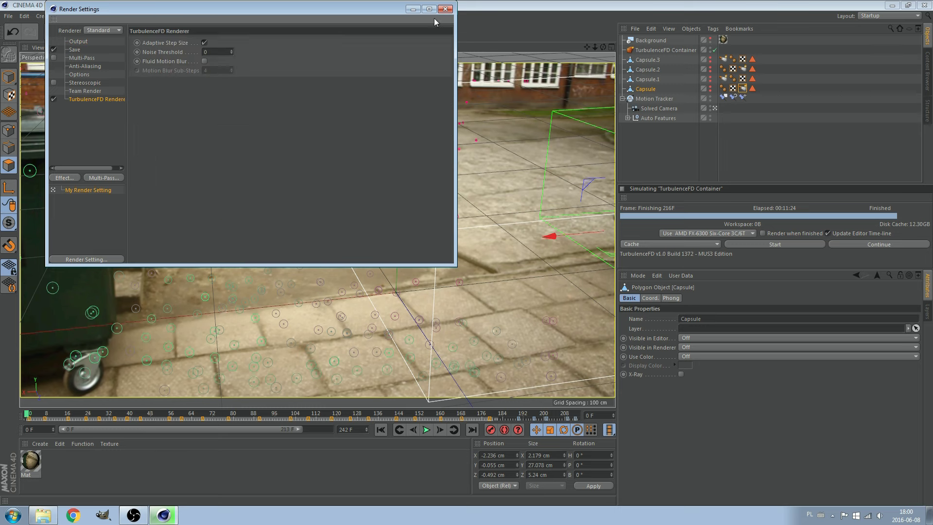
click(84, 51)
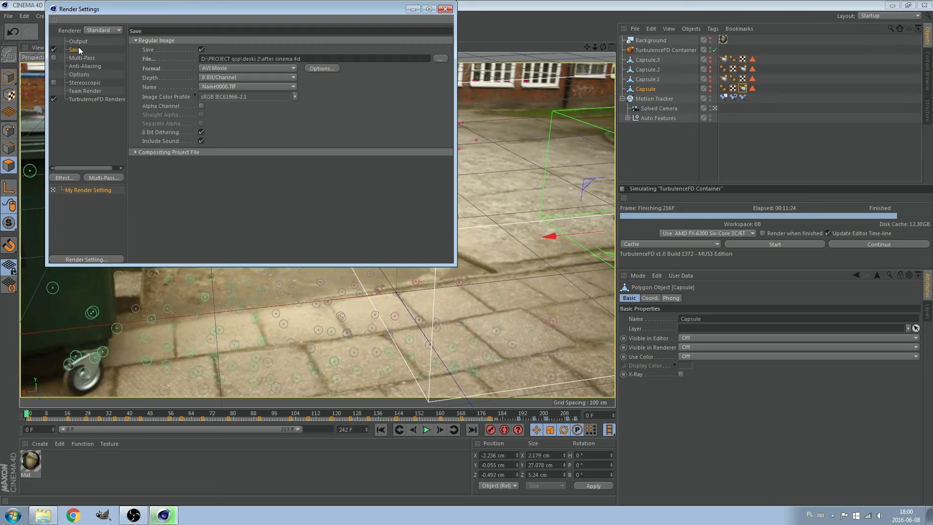
click(445, 9)
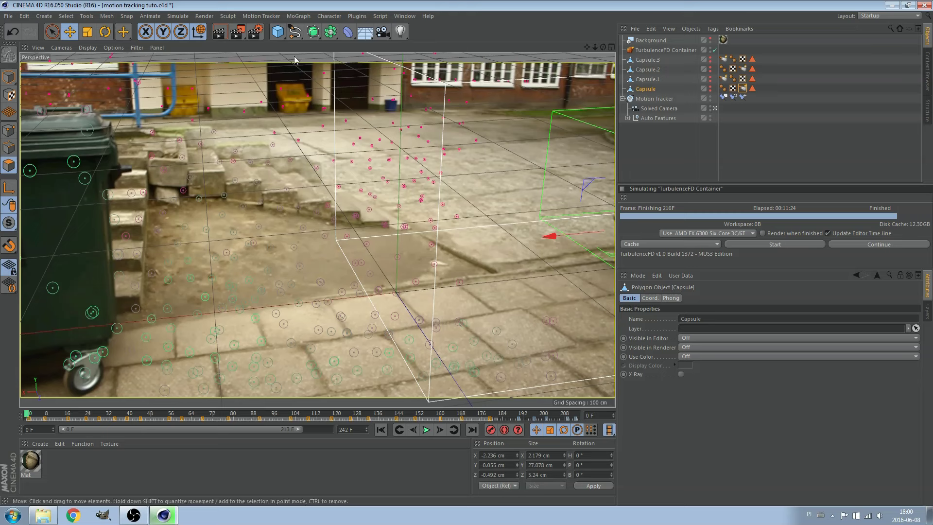
Step: Render the full 214-frame animation to the AVI file, then switch to After Effects
click(240, 34)
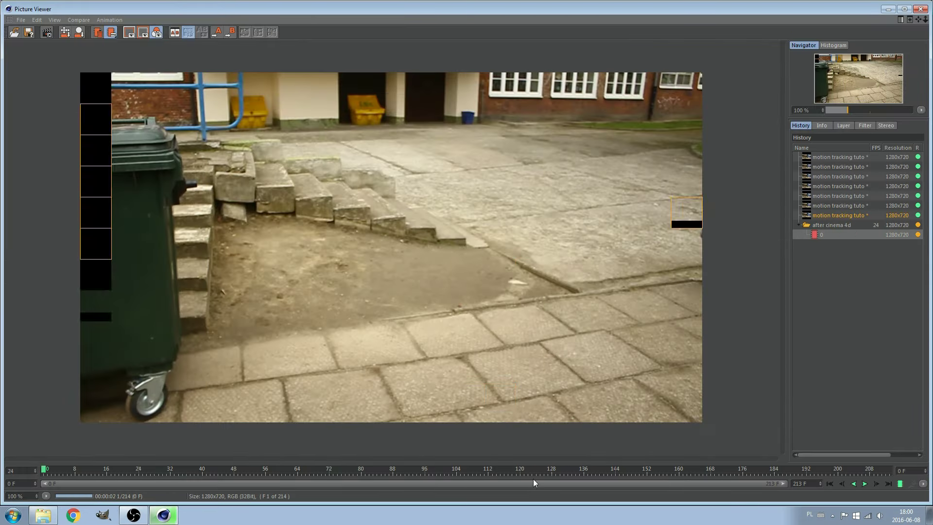
click(145, 514)
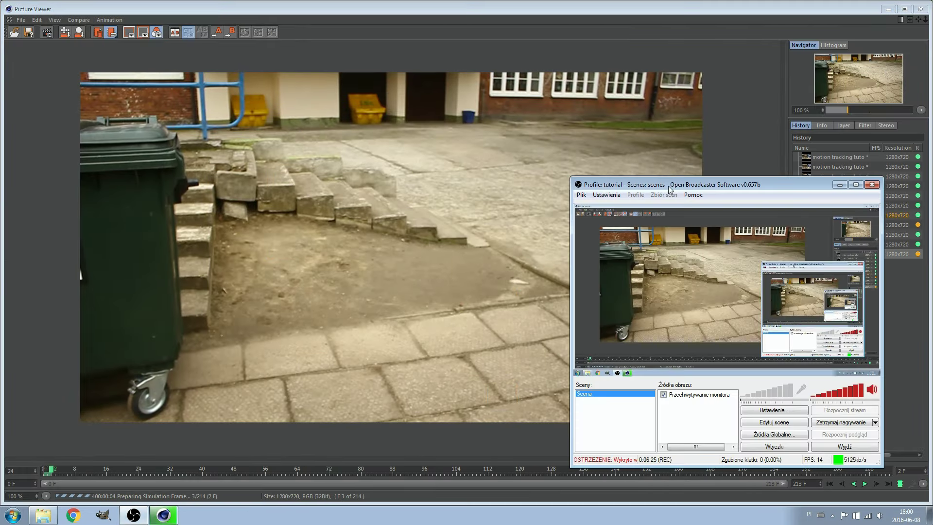
drag(671, 188, 296, 165)
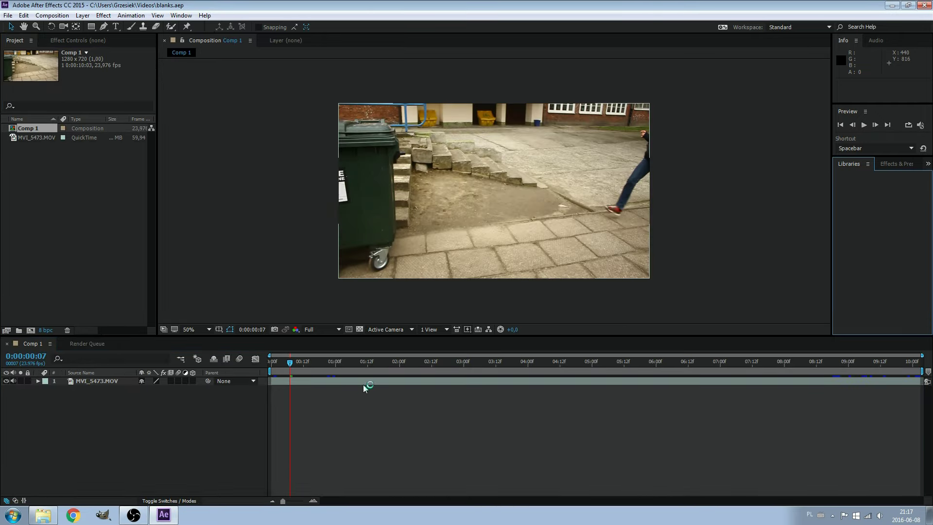
Step: Browse to D:\PROJECT qsp\deski 2 and play the after cinema 4d render
click(447, 383)
drag(293, 363, 275, 366)
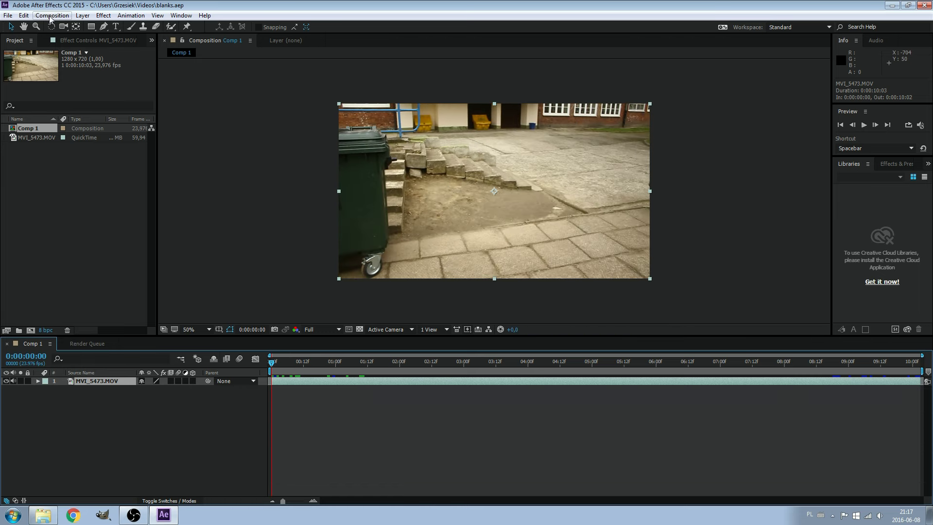
click(43, 515)
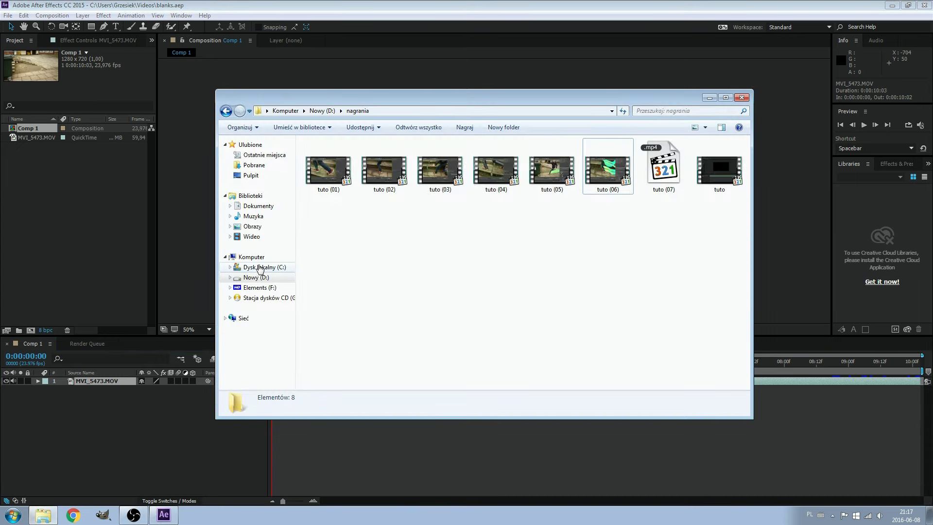
click(256, 277)
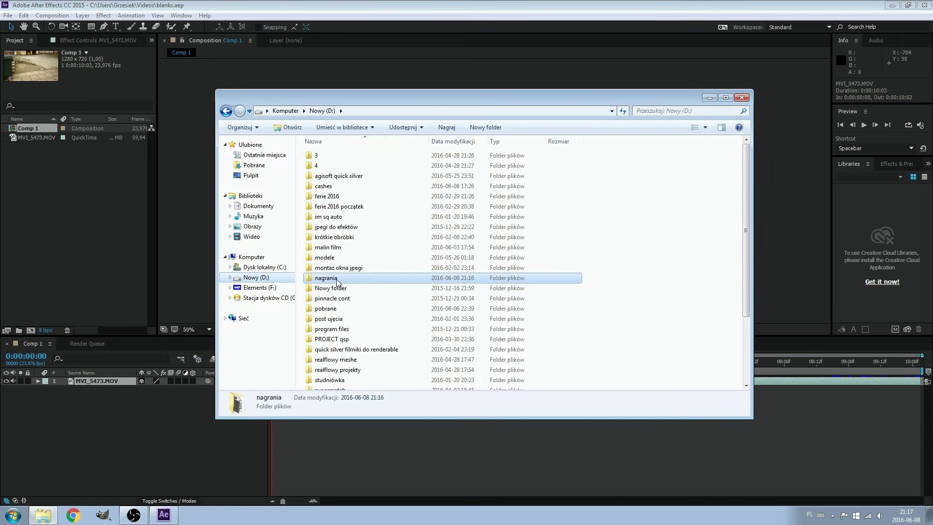
double_click(335, 339)
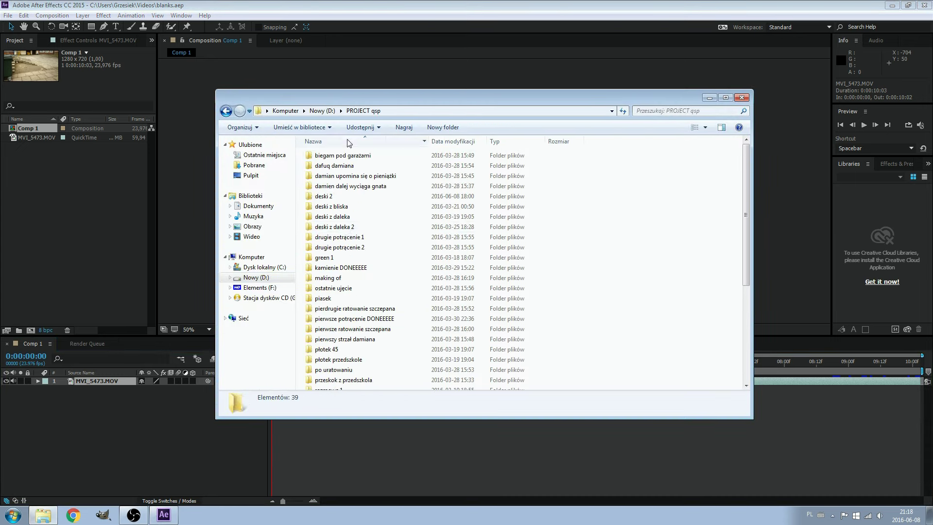
double_click(340, 197)
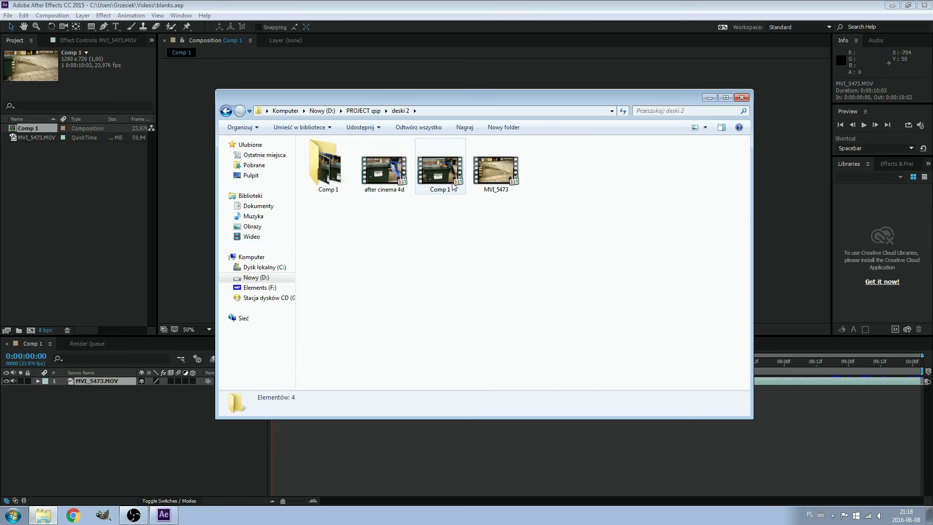
click(395, 169)
double_click(394, 169)
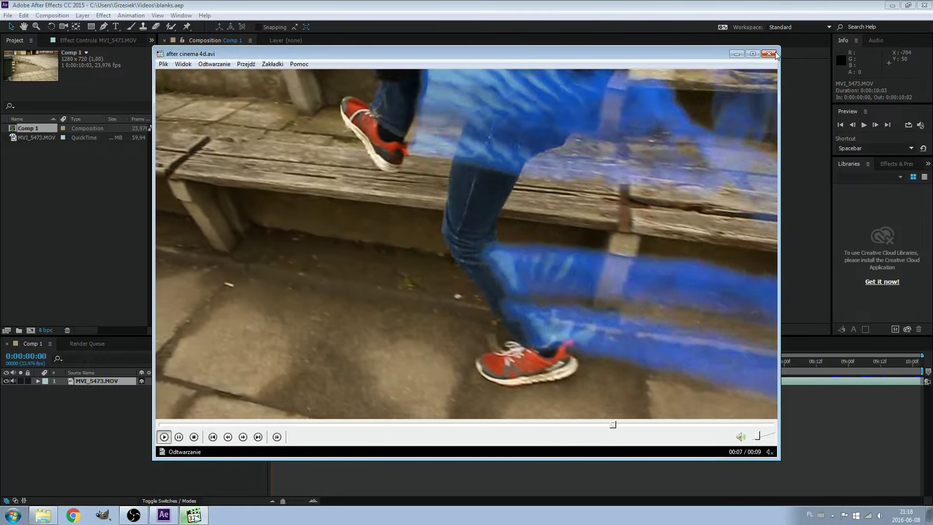
Step: Drag after cinema 4d.avi into the After Effects Project panel and replay it
click(775, 54)
click(140, 207)
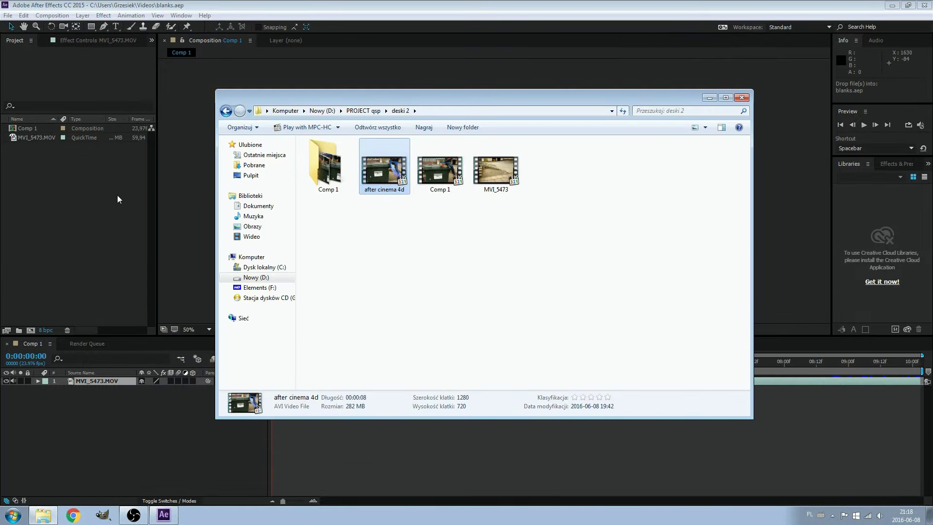
drag(80, 210, 81, 209)
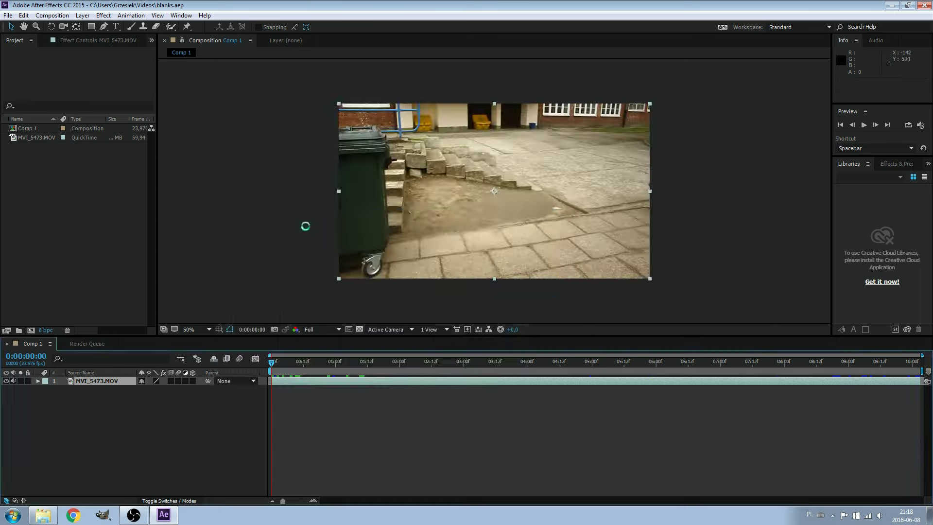
click(47, 515)
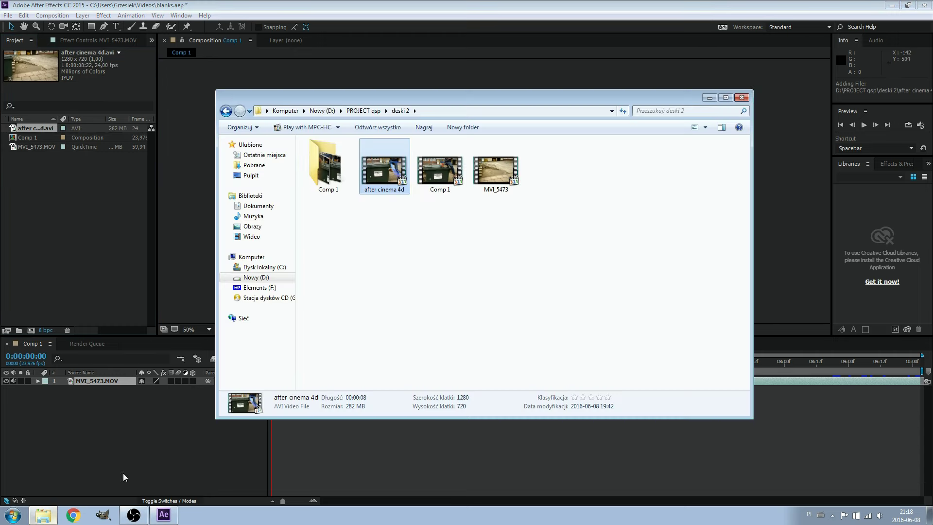
double_click(394, 166)
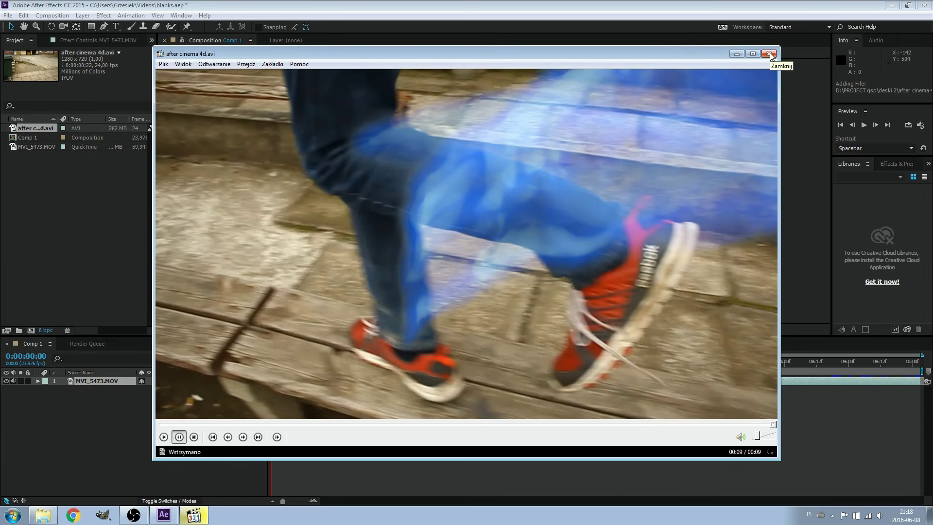
Step: Add after cinema 4d.avi to Comp 1 as a layer beneath MVI_5473.MOV
click(772, 55)
click(121, 184)
click(42, 128)
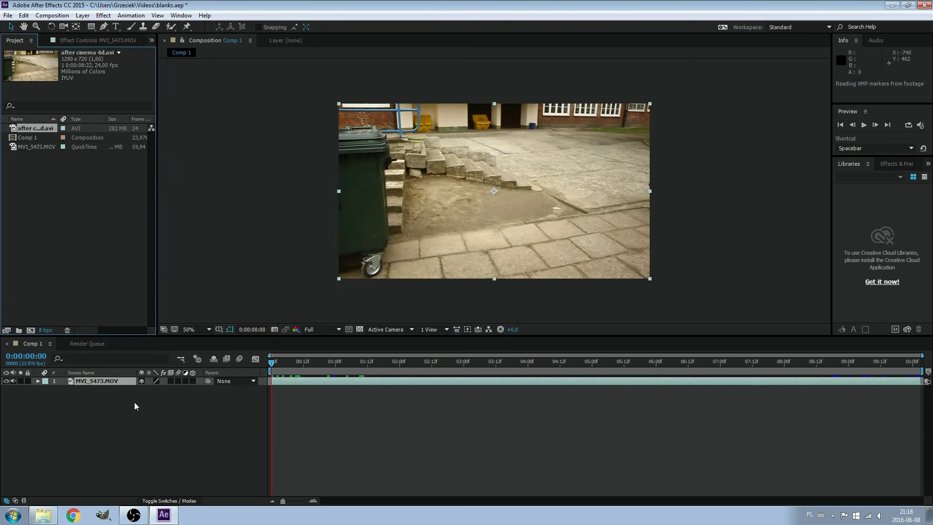
drag(135, 406, 255, 405)
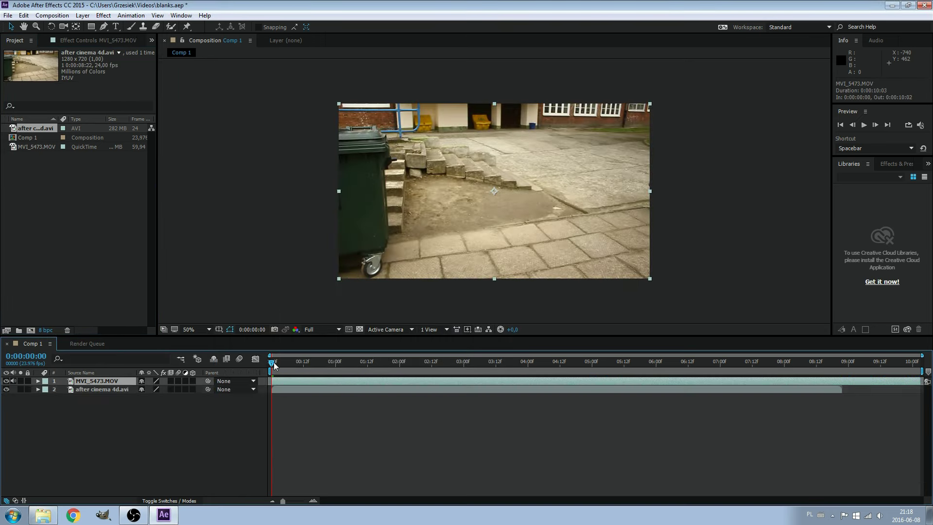
click(287, 392)
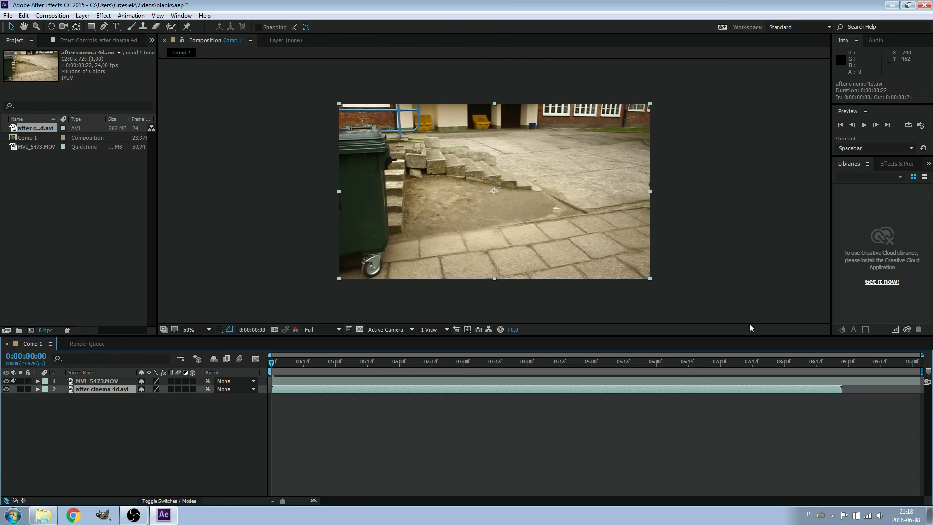
Step: Reveal MVI_5473.MOV's Transform properties near 0:00:08:20 and zoom the timeline to nine seconds
drag(849, 362, 832, 362)
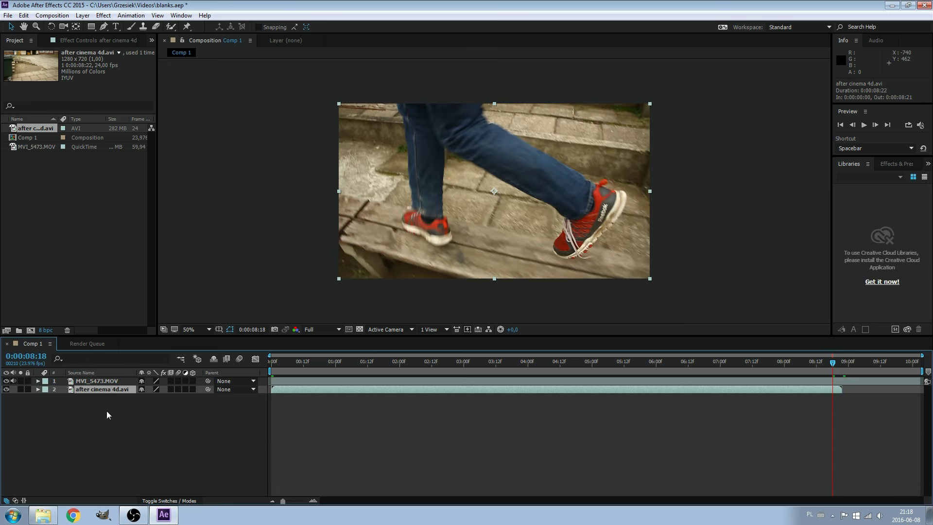
click(38, 382)
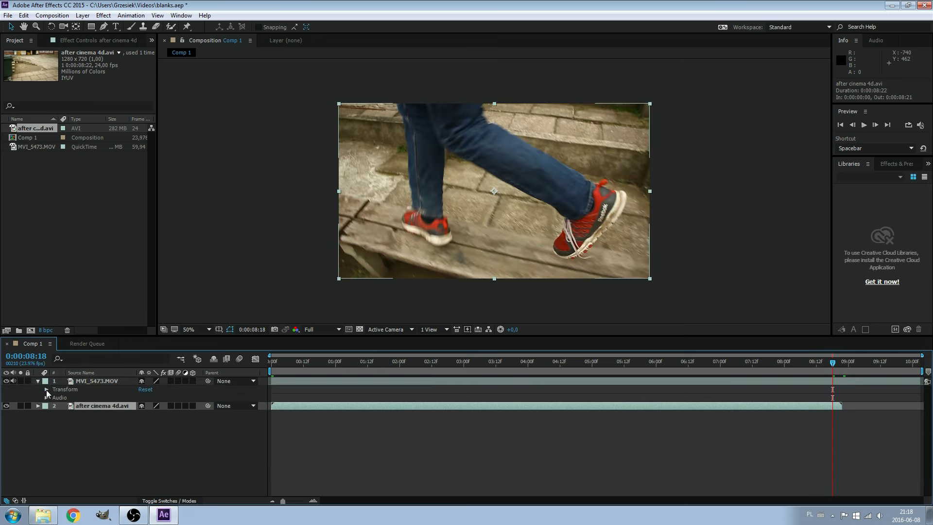
click(47, 389)
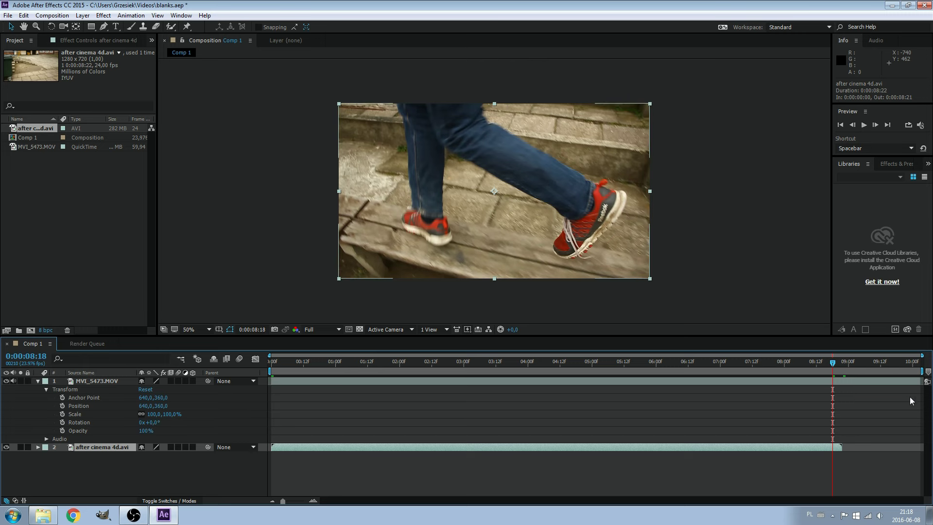
drag(833, 359, 843, 372)
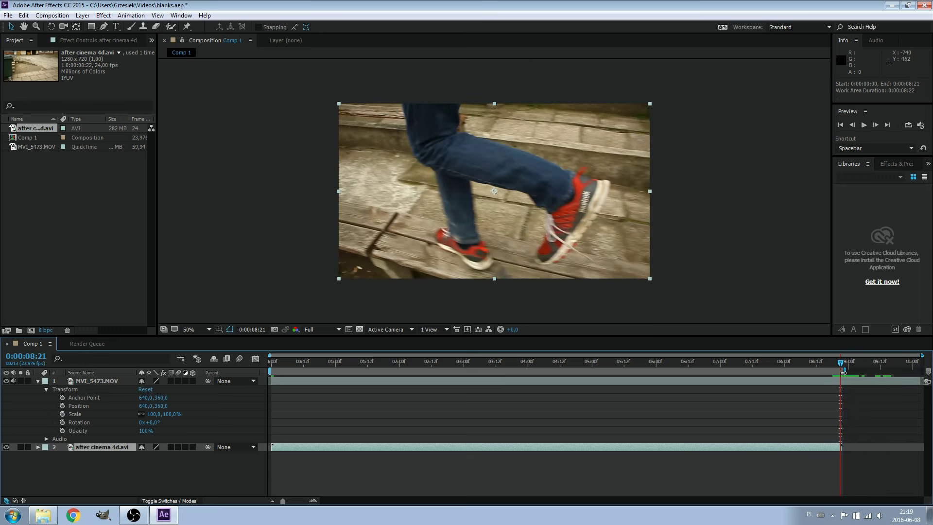
drag(922, 355, 853, 355)
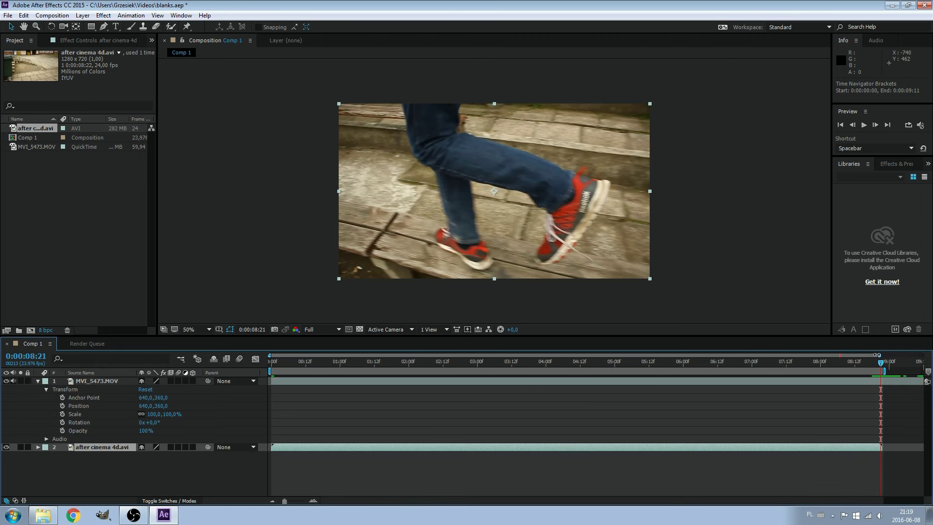
Step: Set MVI_5473.MOV opacity to 50% and preview the composite from 0:00:00:00
click(893, 363)
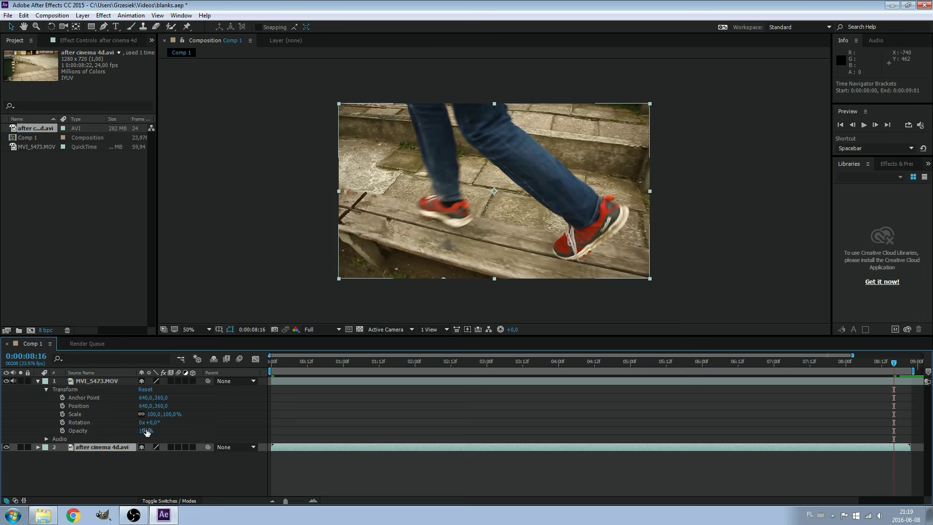
click(388, 380)
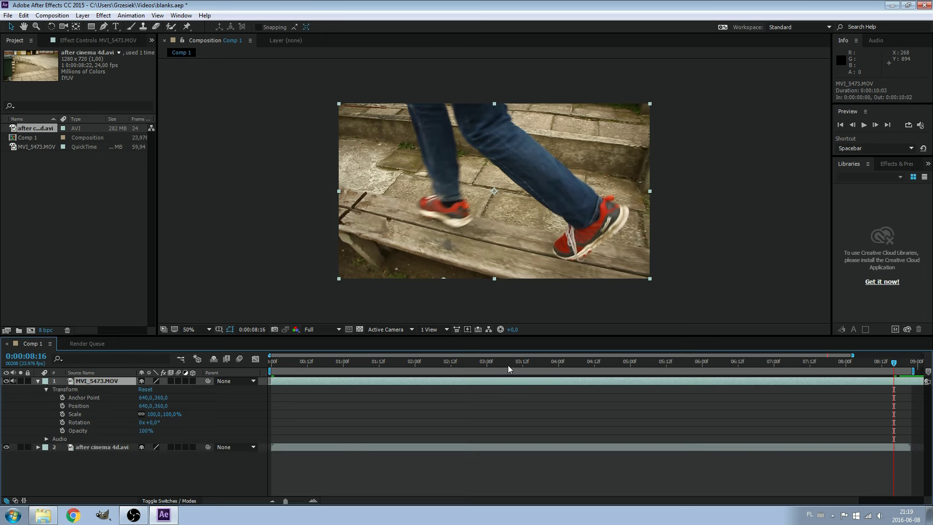
drag(508, 369, 367, 369)
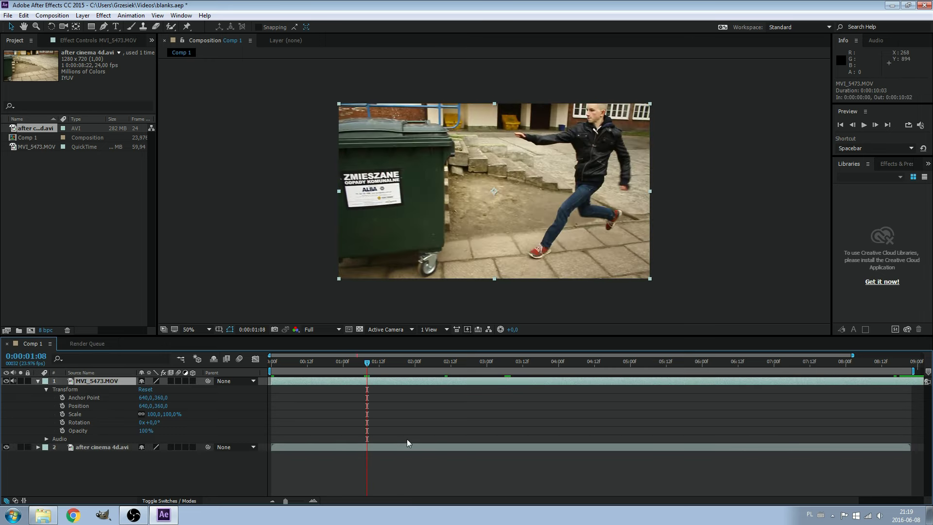
drag(366, 364, 373, 367)
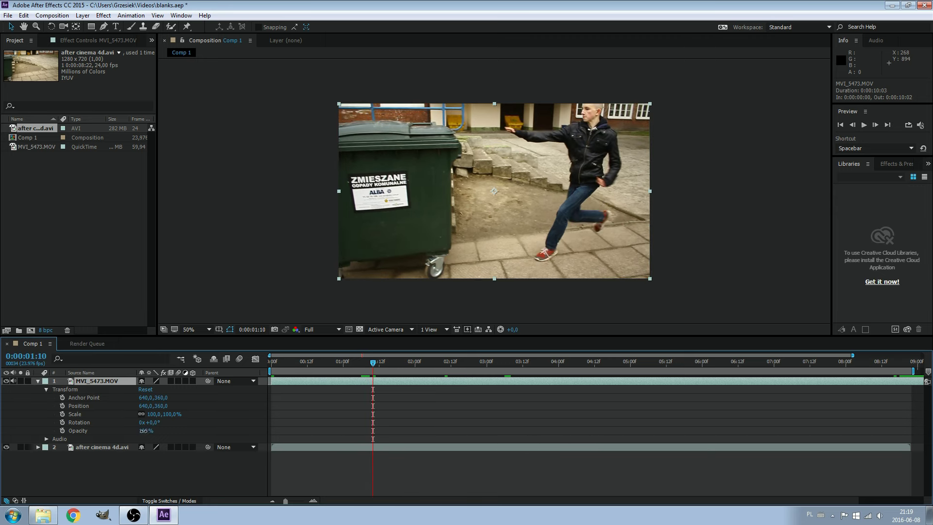
drag(145, 431, 129, 434)
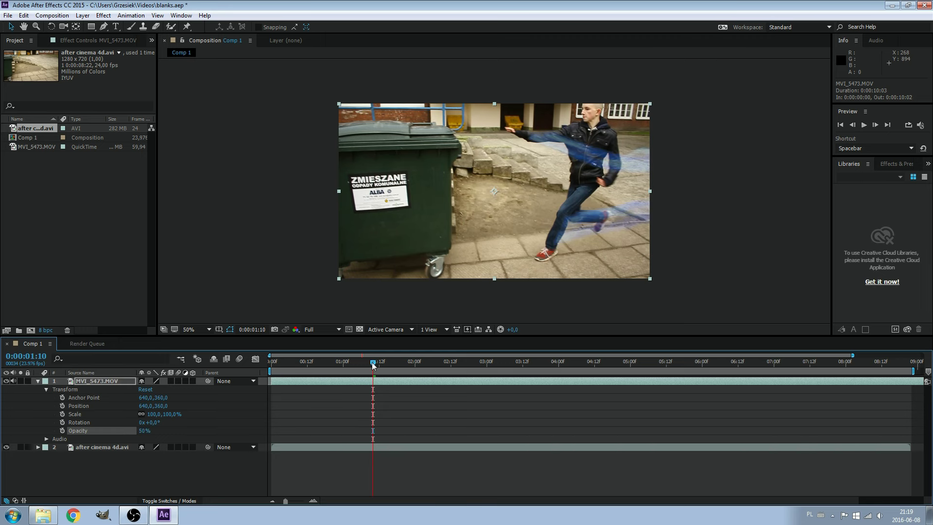
drag(373, 364, 248, 365)
click(864, 125)
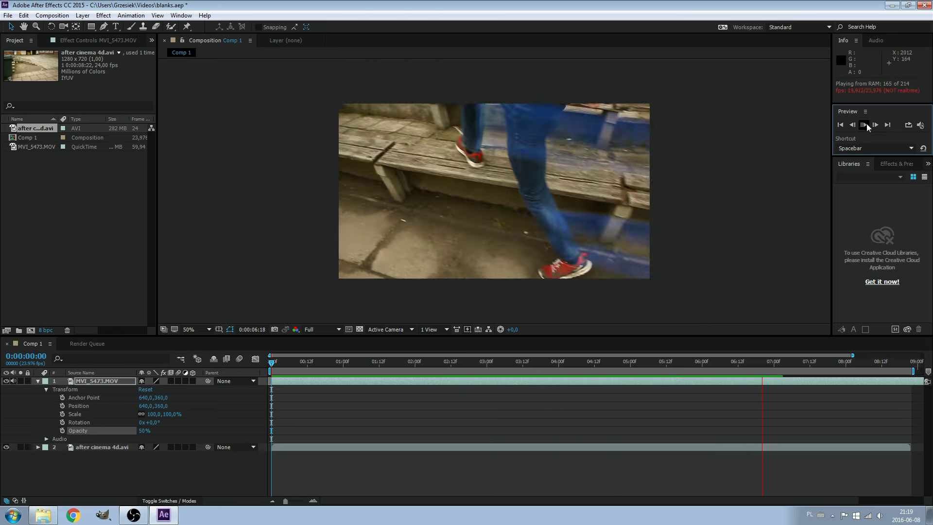
Step: Stop the preview and move to about 0:00:00:20, where smoke crosses the torso
click(865, 126)
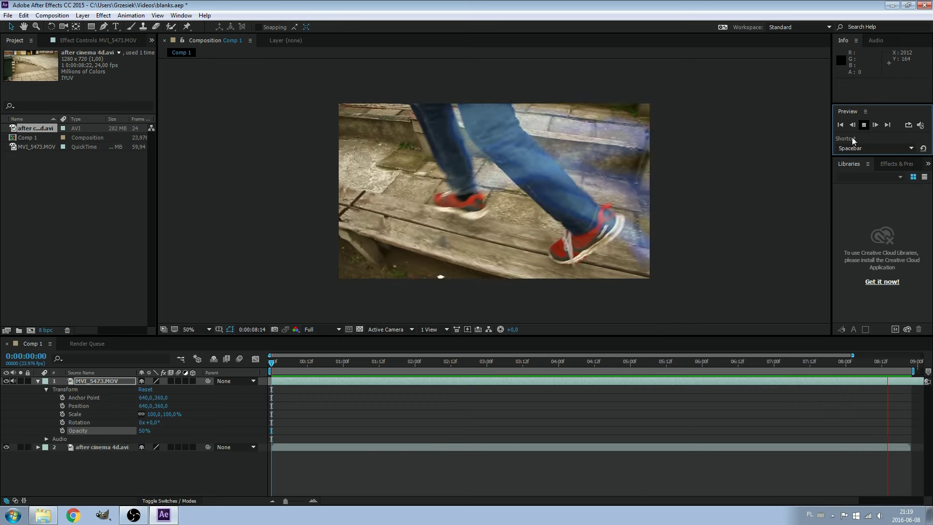
drag(282, 364, 331, 366)
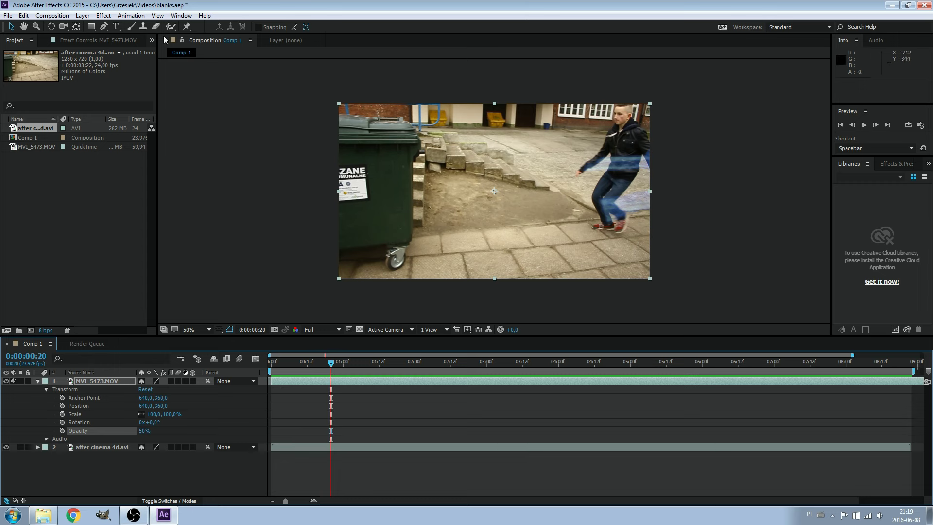
Step: Draw an 8-point Pen mask around the runner's jacket on MVI_5473.MOV
click(107, 27)
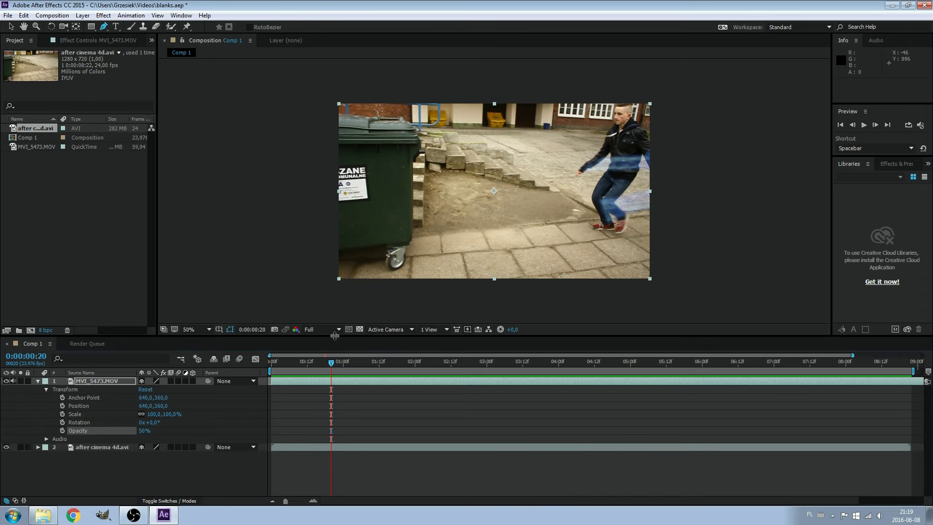
click(347, 384)
scroll(628, 162, up, 2)
scroll(628, 162, up, 2)
mouse_move(559, 194)
mouse_down()
mouse_move(341, 220)
mouse_move(328, 198)
mouse_up()
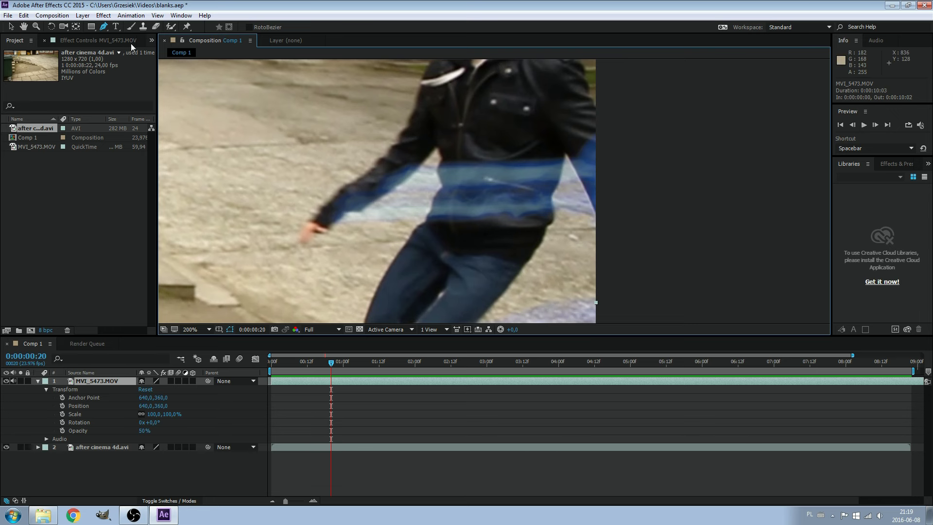
click(421, 228)
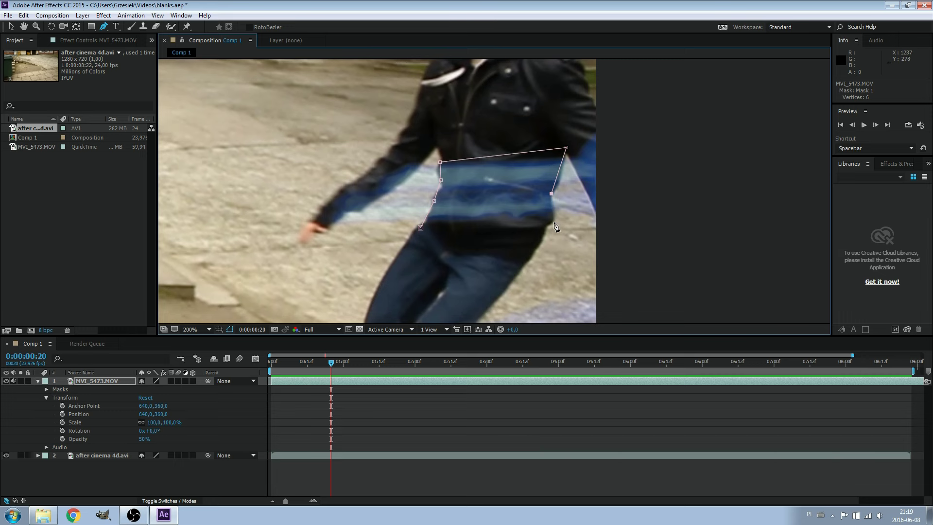
click(421, 229)
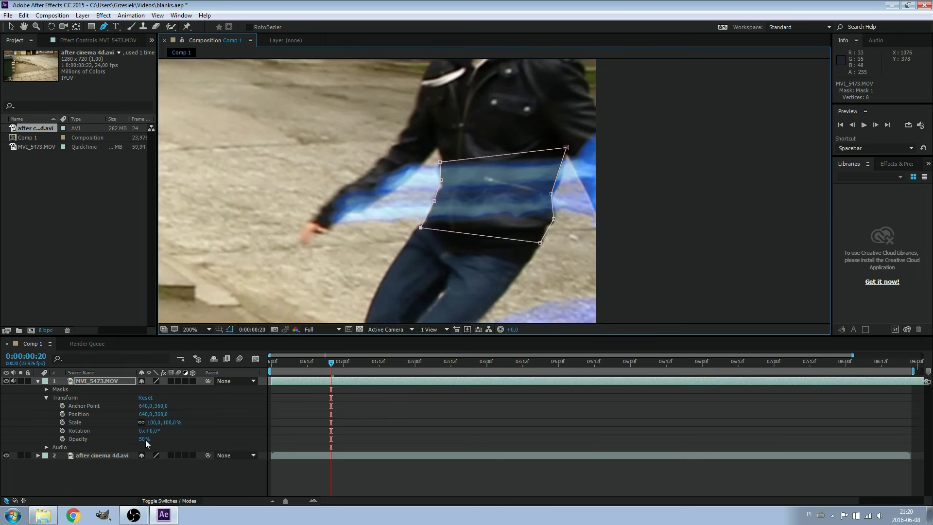
Step: Return MVI_5473.MOV opacity to 100% and deselect the layer
drag(142, 440, 146, 440)
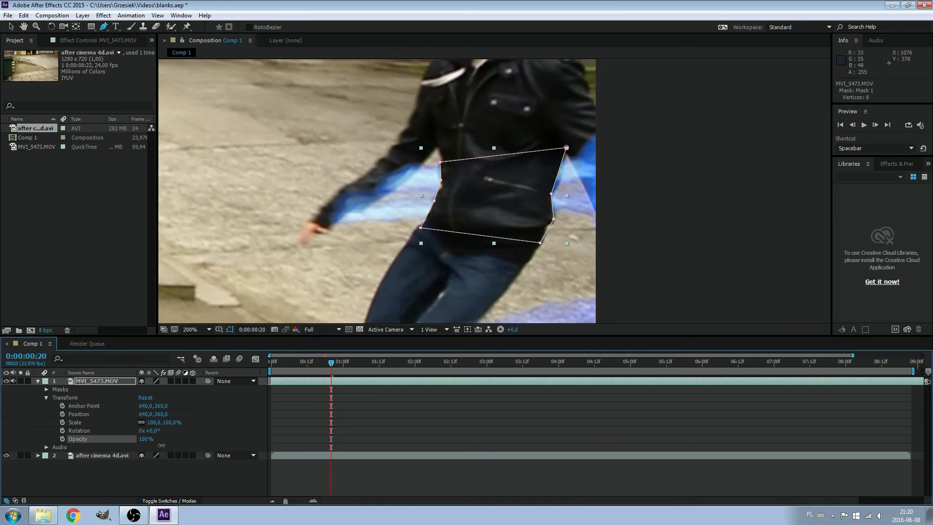
click(11, 28)
click(667, 188)
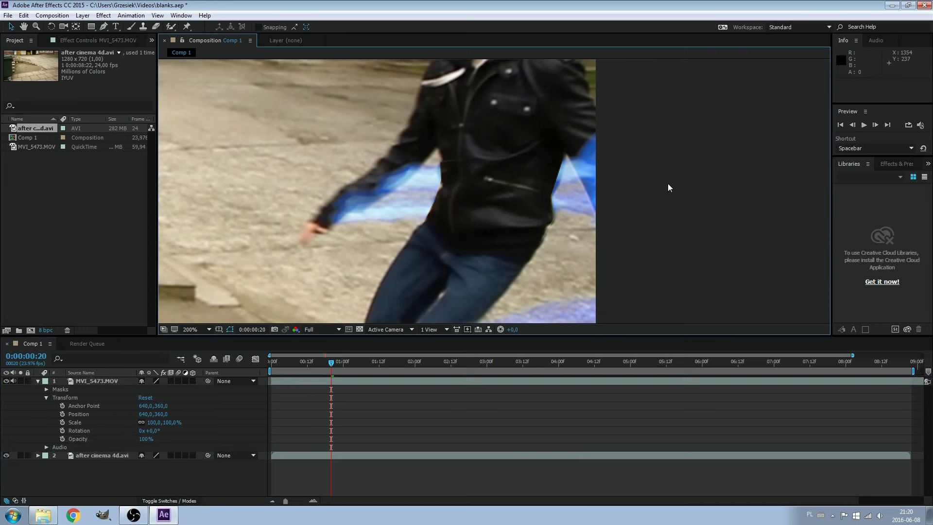
Step: Give Mask 1 a 14-pixel feather
click(46, 389)
click(46, 406)
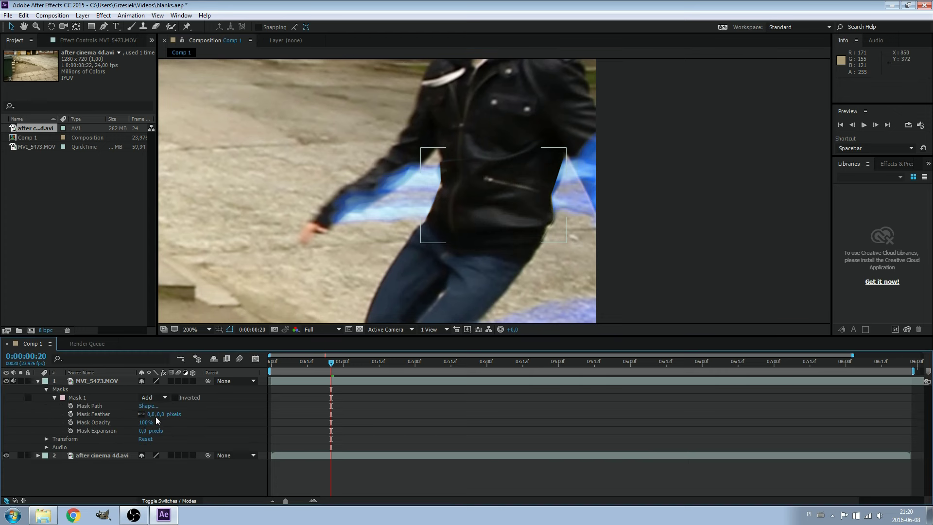
drag(151, 414, 160, 414)
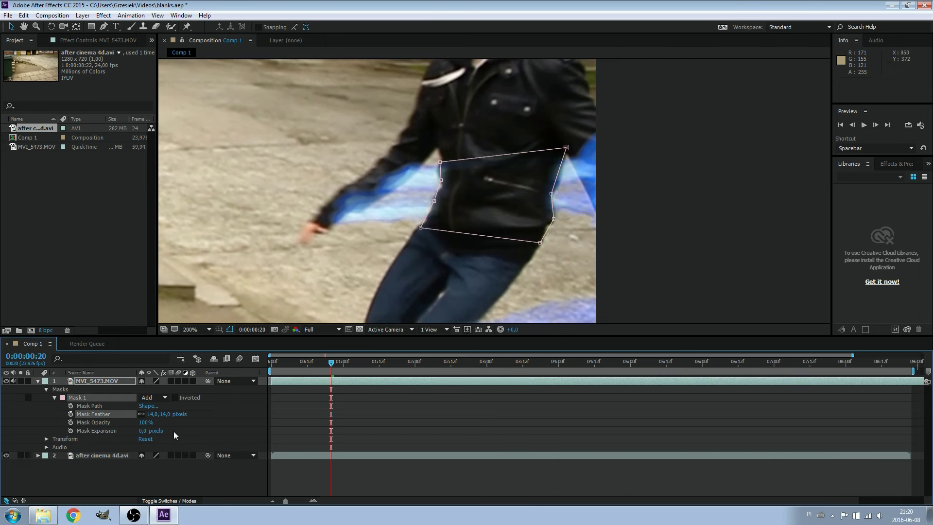
click(670, 261)
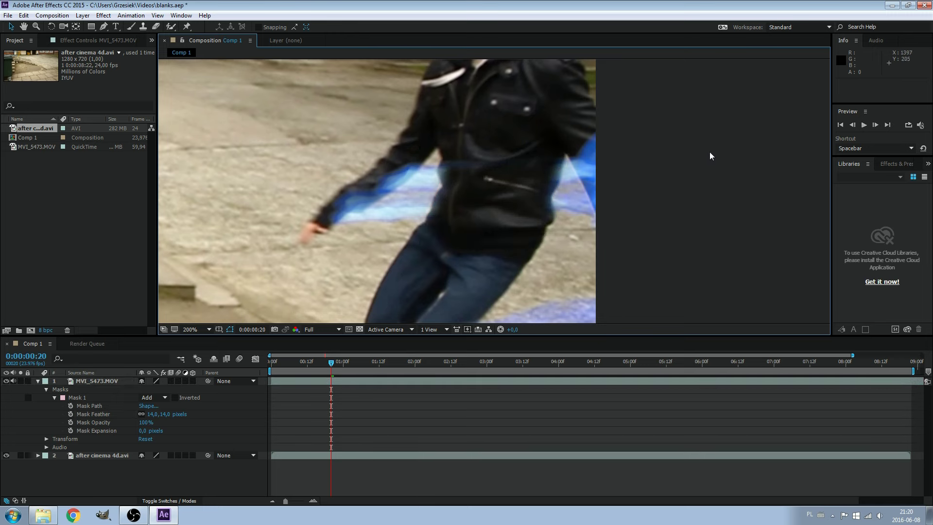
Step: Inspect the feathered mask and set the first Mask Path keyframe at 0:00:00:20
key(comma)
key(comma)
key(period)
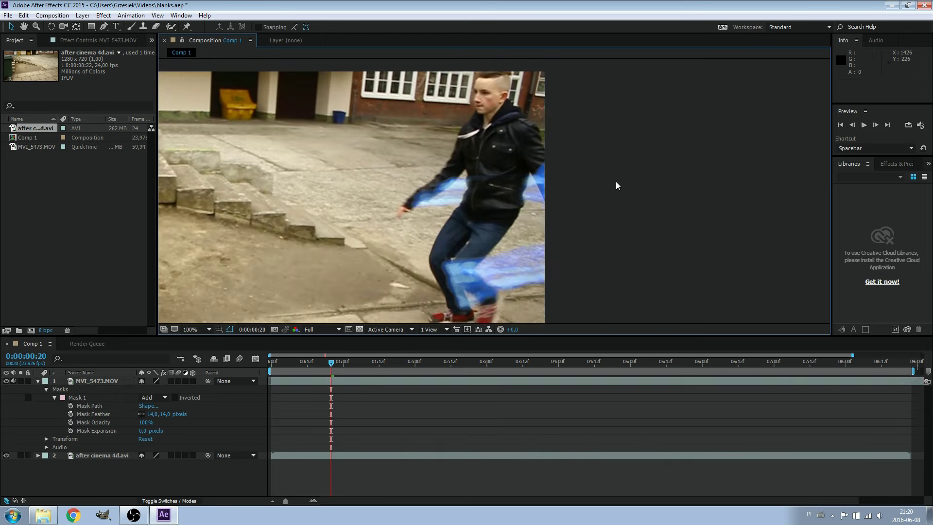
drag(606, 177, 612, 144)
key(period)
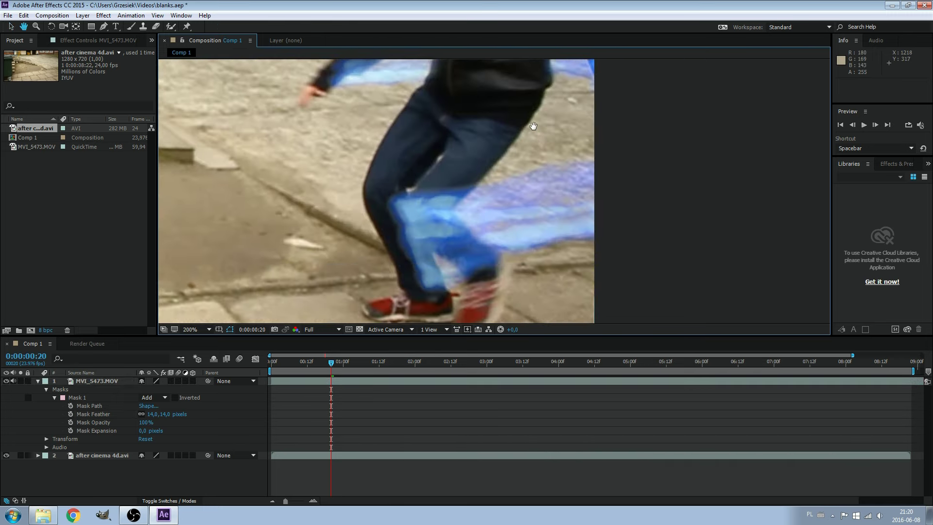
drag(566, 186, 527, 255)
scroll(515, 262, down, 1)
scroll(497, 275, down, 2)
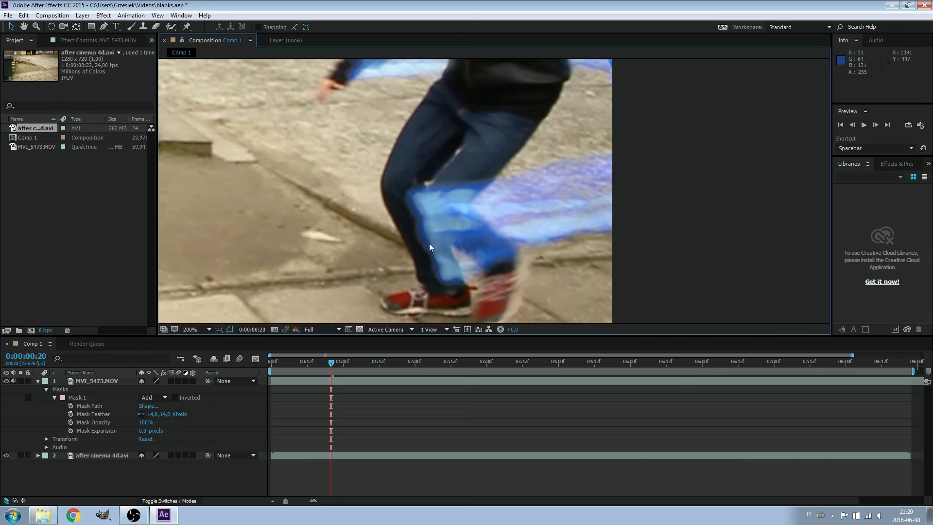
scroll(216, 258, up, 5)
scroll(228, 264, up, 5)
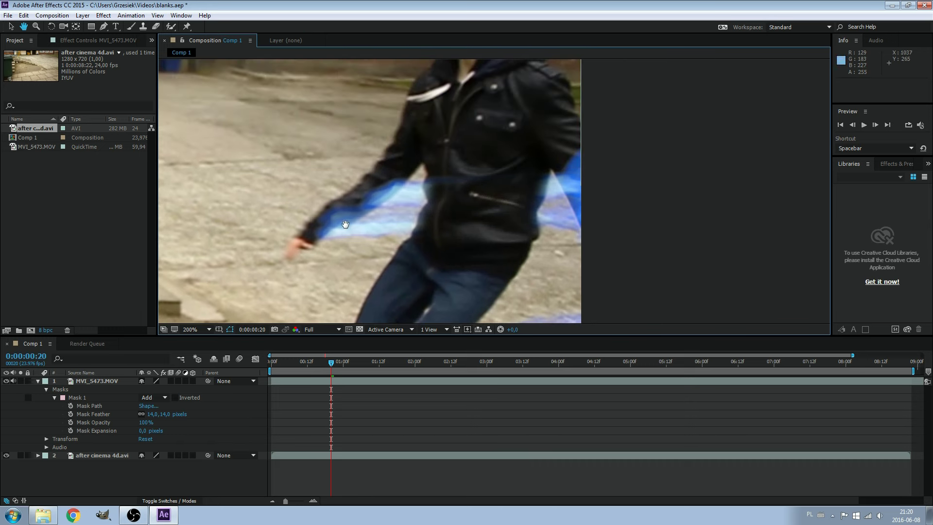
click(63, 389)
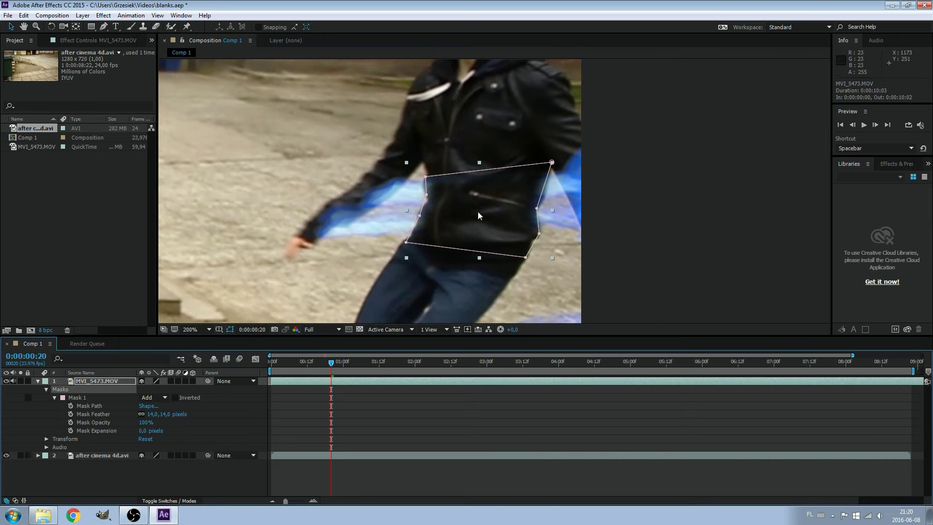
click(71, 406)
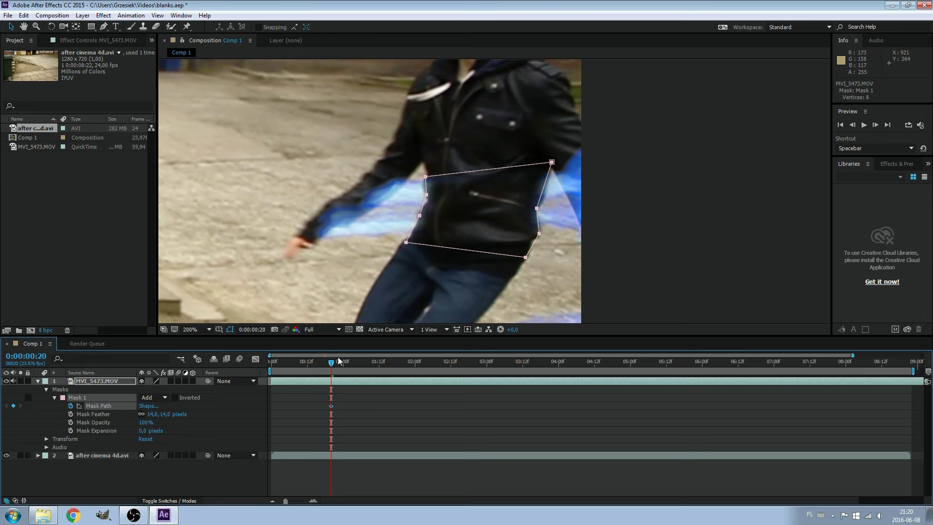
Step: Advance to about 0:00:01:13, moving the mask vertices to follow the runner's torso
key(space)
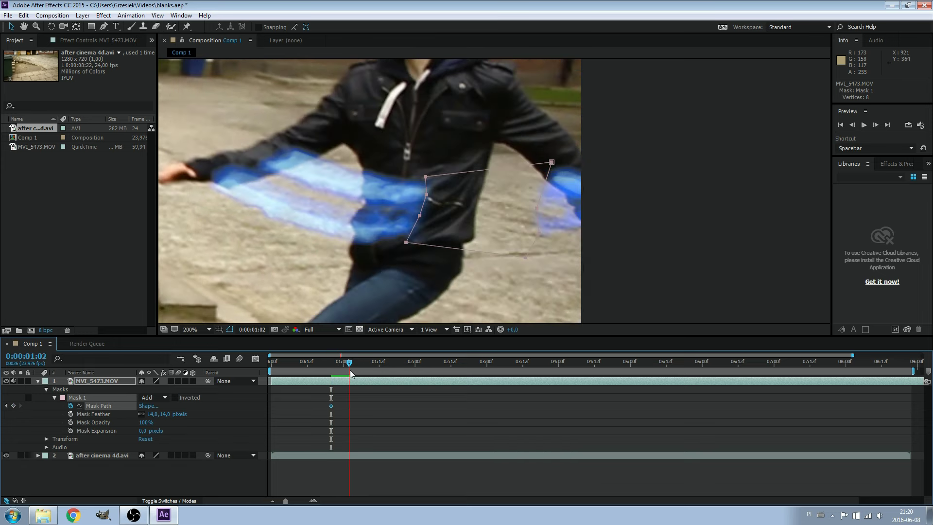
drag(431, 178, 360, 171)
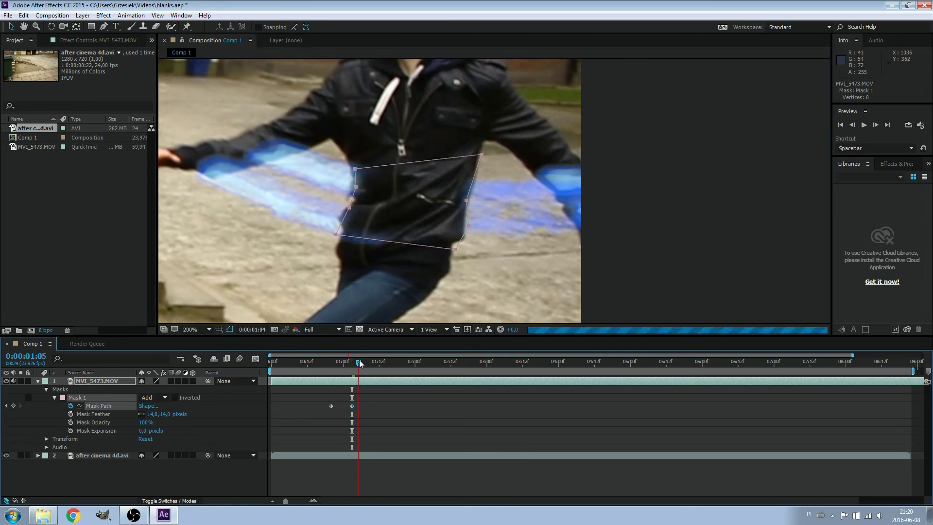
drag(354, 369, 383, 363)
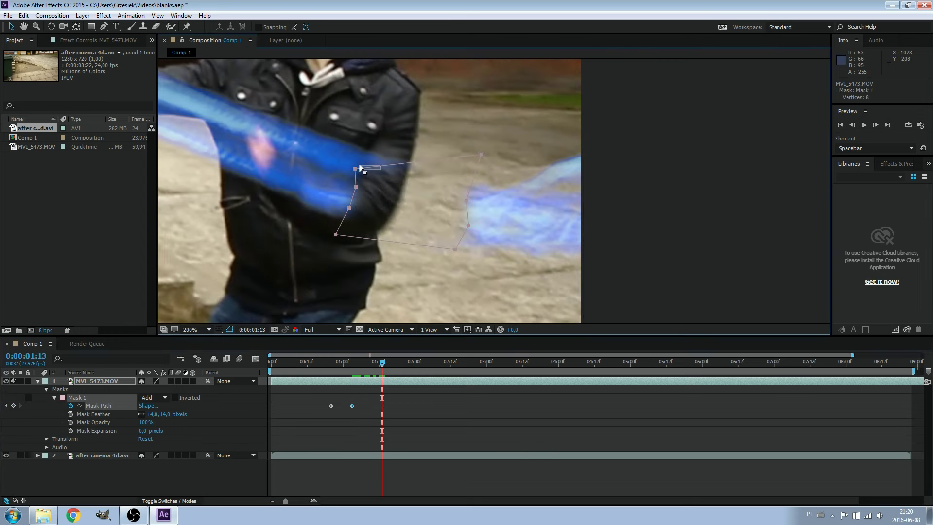
mouse_move(381, 171)
mouse_down()
mouse_move(349, 169)
mouse_move(368, 171)
mouse_up()
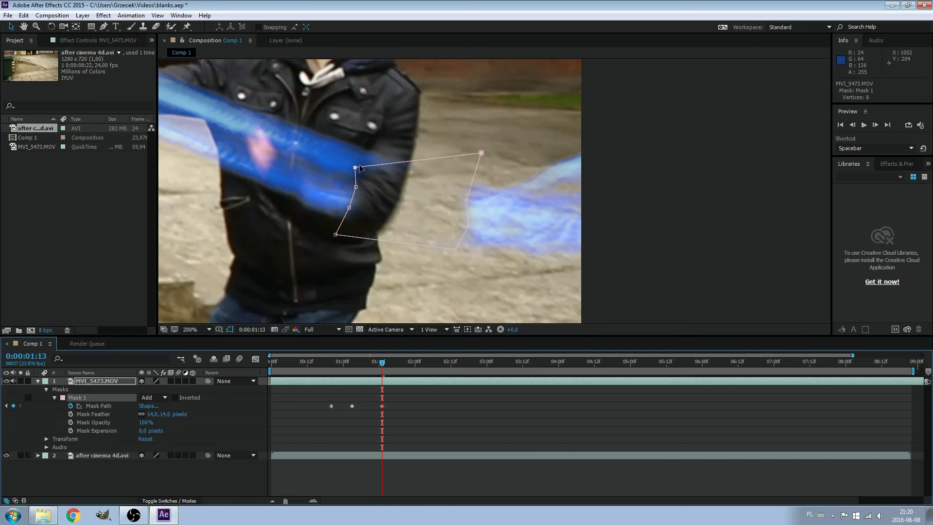
drag(361, 169, 358, 171)
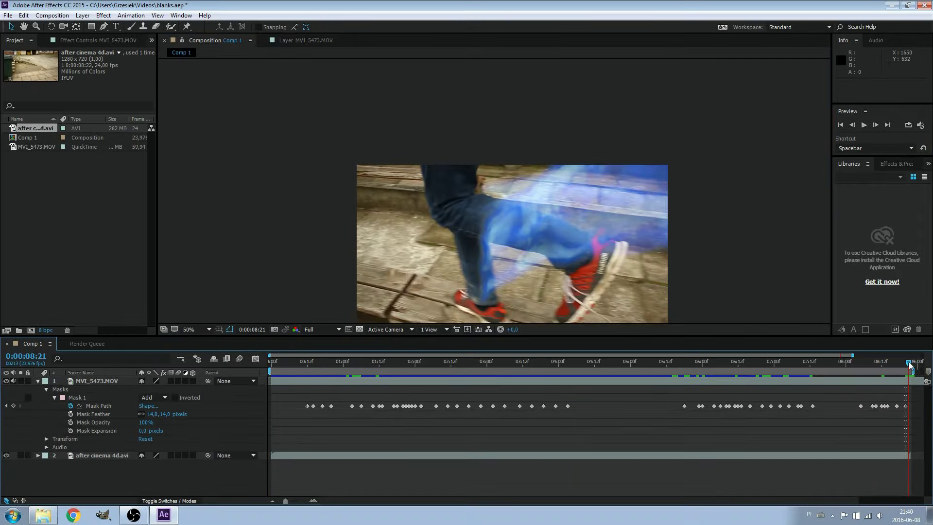
Step: Keyframe Mask Feather from 08:09, raising it to about 69 px at 08:13 and 79 px at 08:17
drag(911, 366, 891, 364)
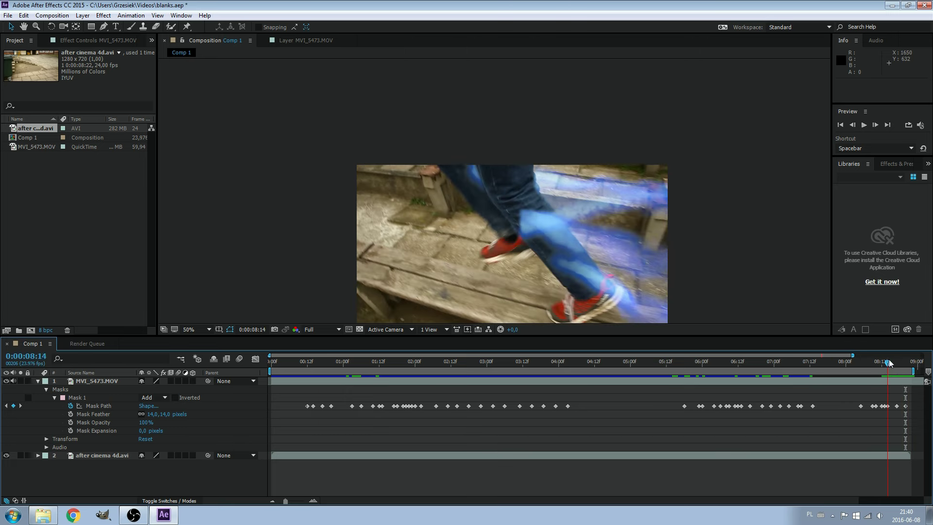
drag(892, 364, 874, 364)
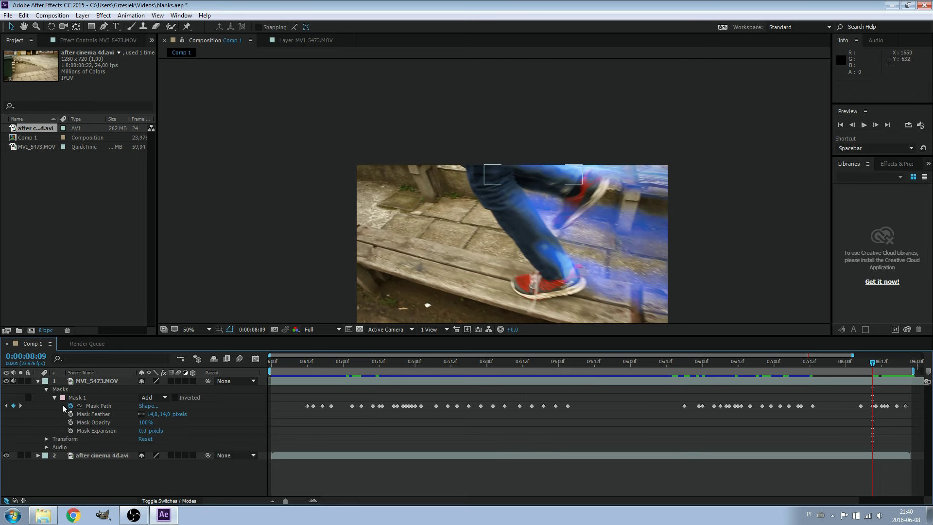
click(72, 414)
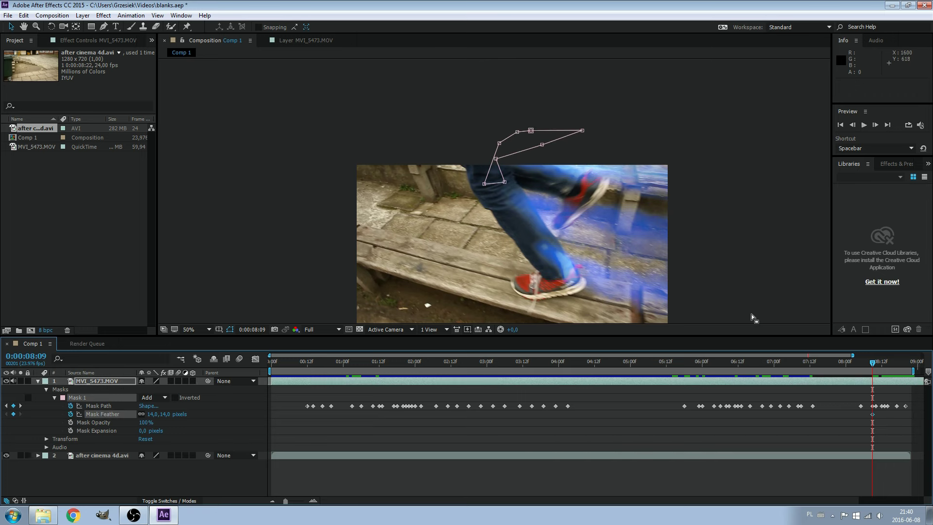
drag(876, 363, 885, 368)
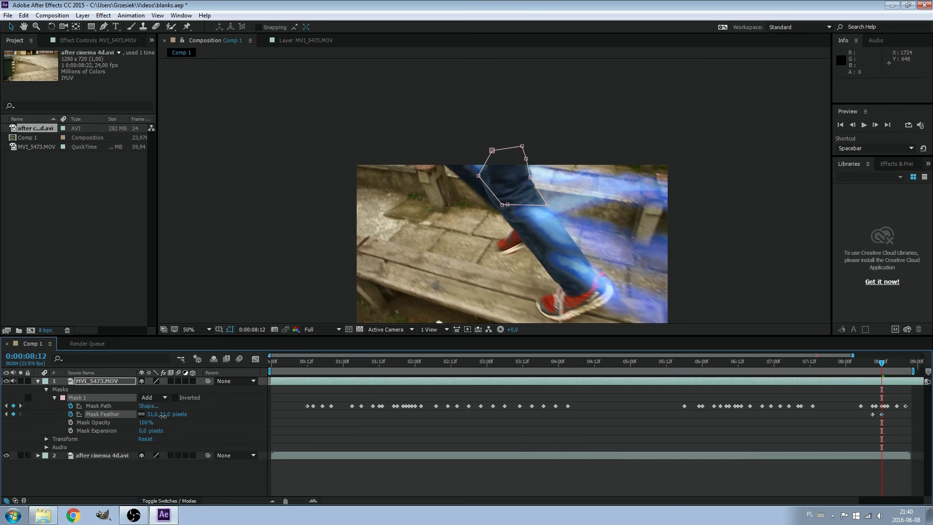
drag(883, 365, 885, 366)
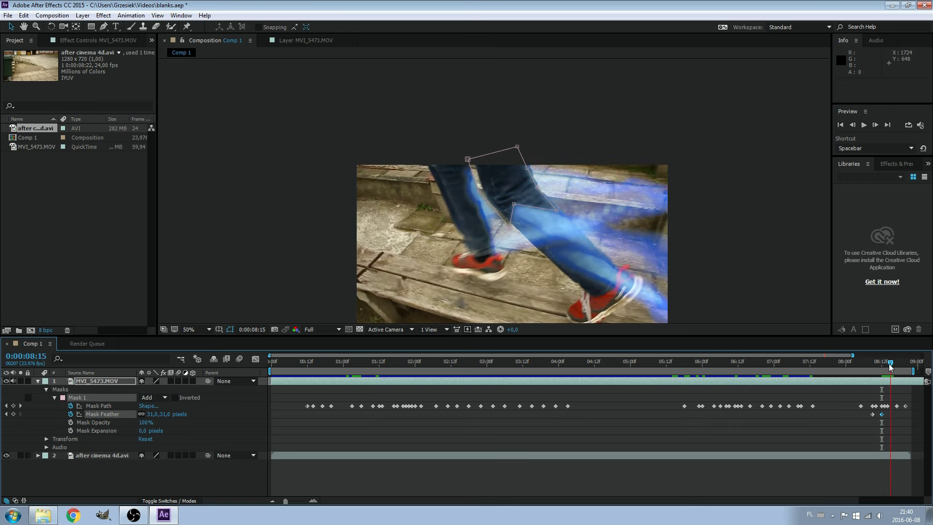
drag(153, 414, 182, 420)
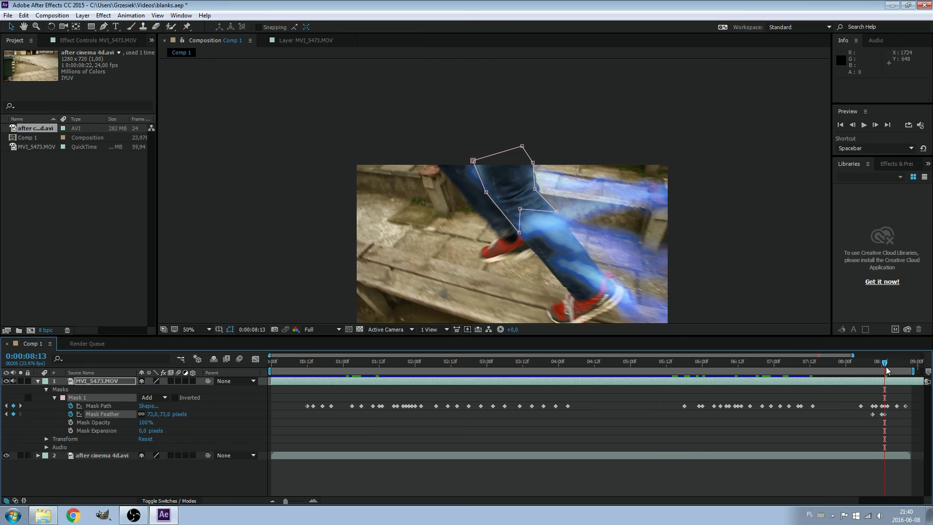
drag(886, 368, 897, 372)
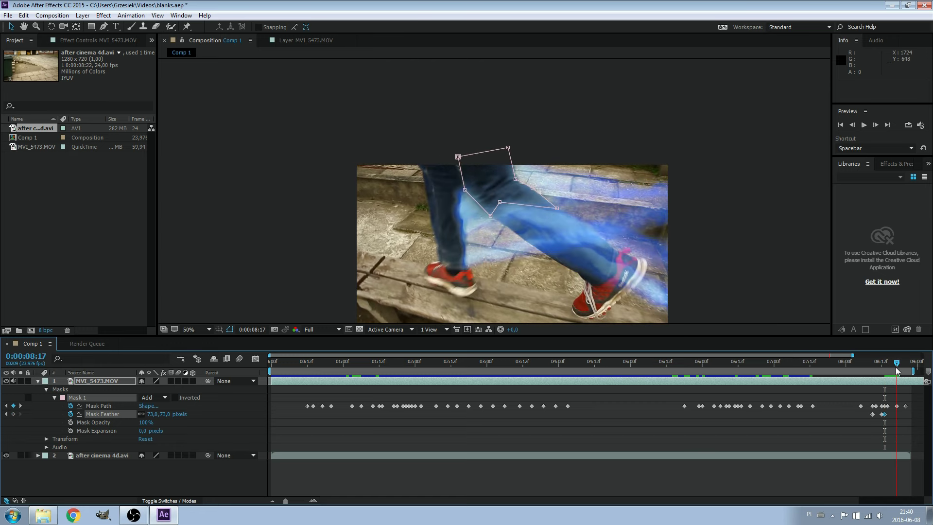
drag(151, 419, 152, 416)
Step: Deselect the layer, return to 0:00:07:09 and play back the composite
drag(902, 363, 906, 363)
click(761, 231)
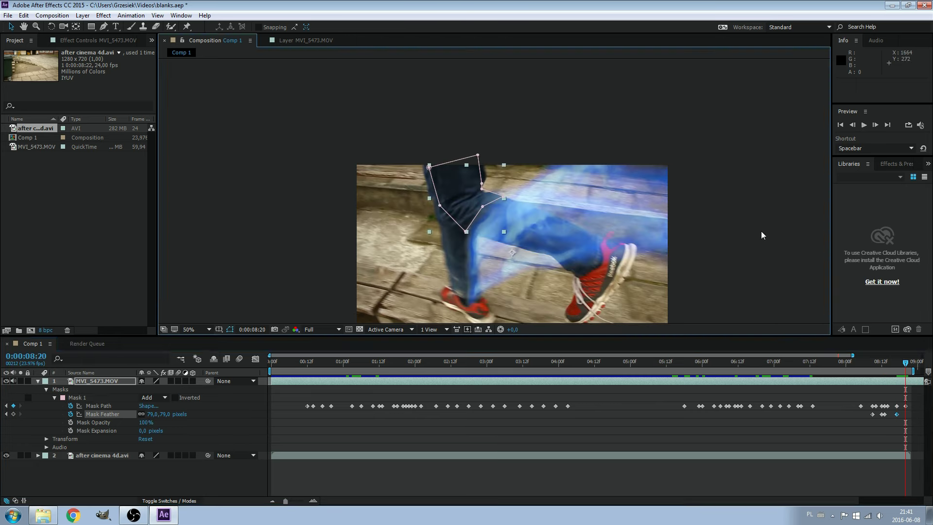
mouse_move(905, 364)
mouse_down()
mouse_move(516, 364)
mouse_move(239, 396)
mouse_up()
click(864, 125)
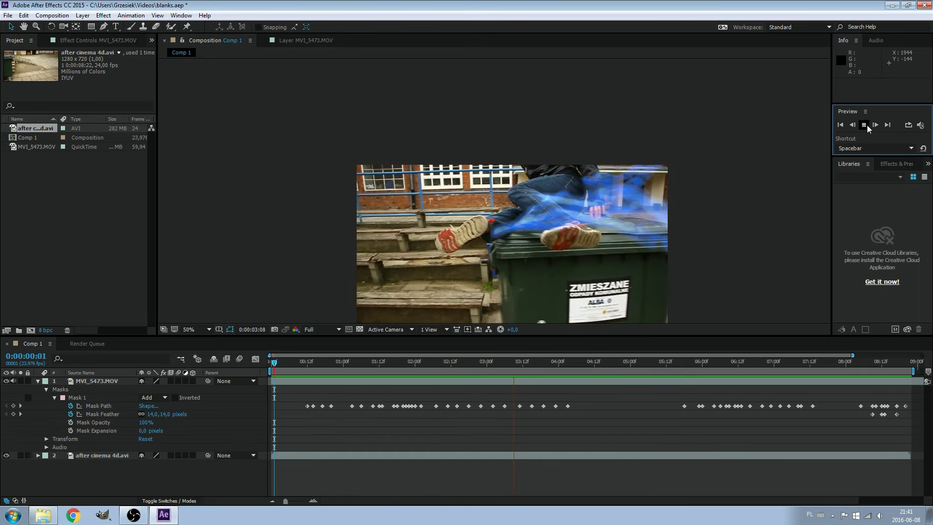
key(space)
scroll(568, 117, up, 2)
scroll(568, 116, down, 2)
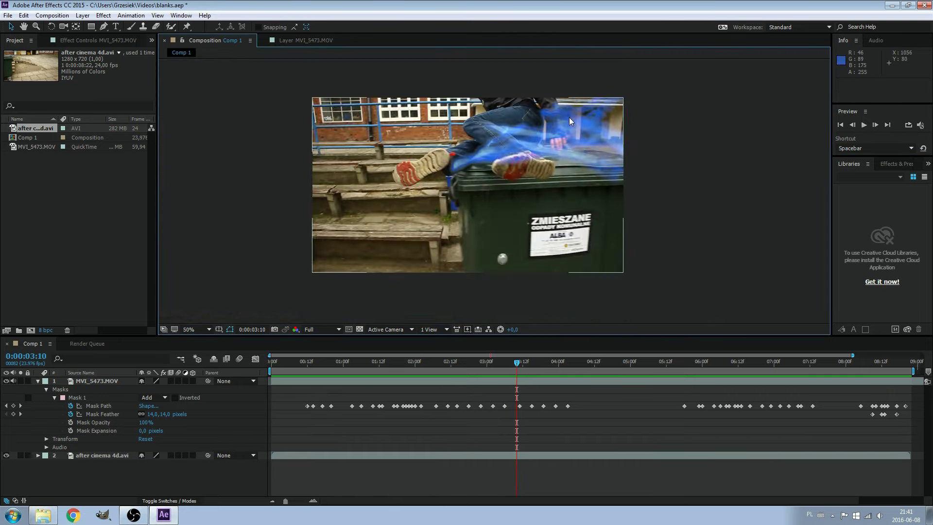
click(61, 343)
key(Home)
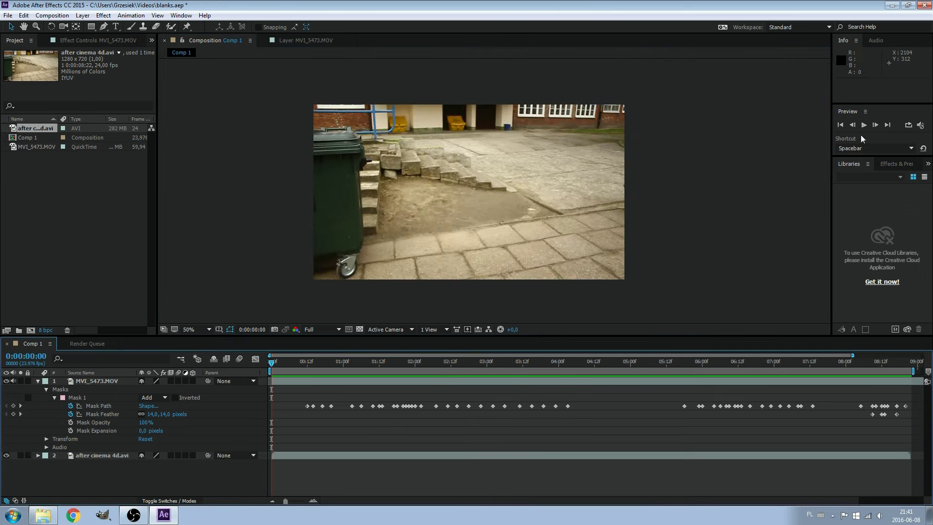
click(864, 125)
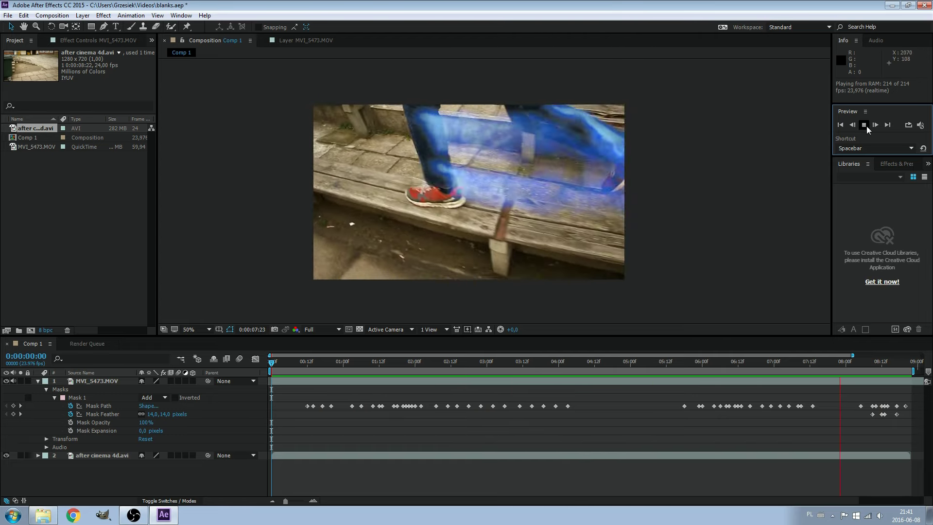
click(601, 456)
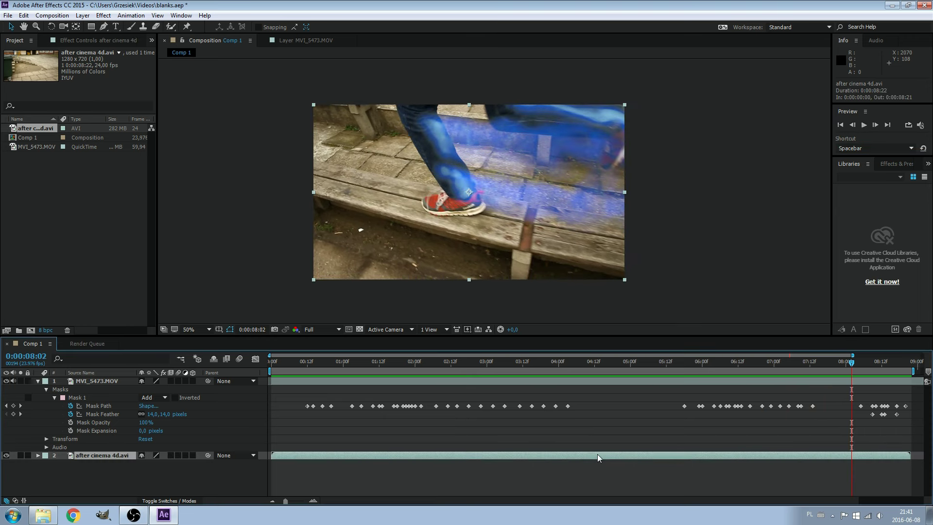
Step: Paste a copy of the after cinema 4d.avi smoke layer and move it to the top of the stack
click(37, 381)
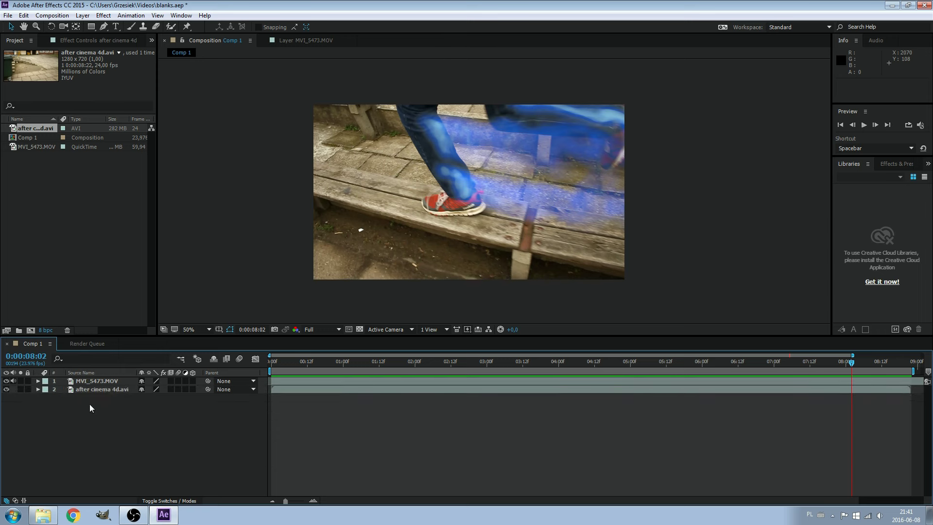
click(113, 391)
key(ctrl+v)
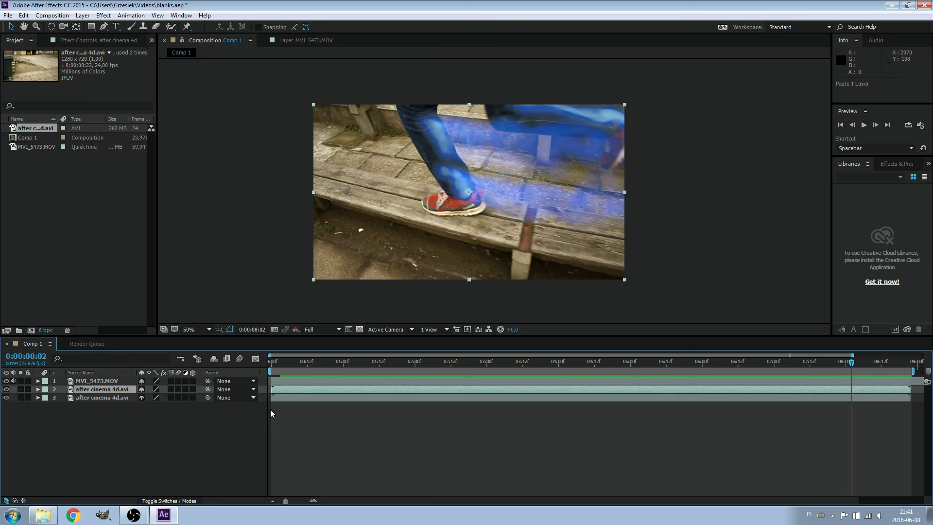
click(38, 389)
click(46, 397)
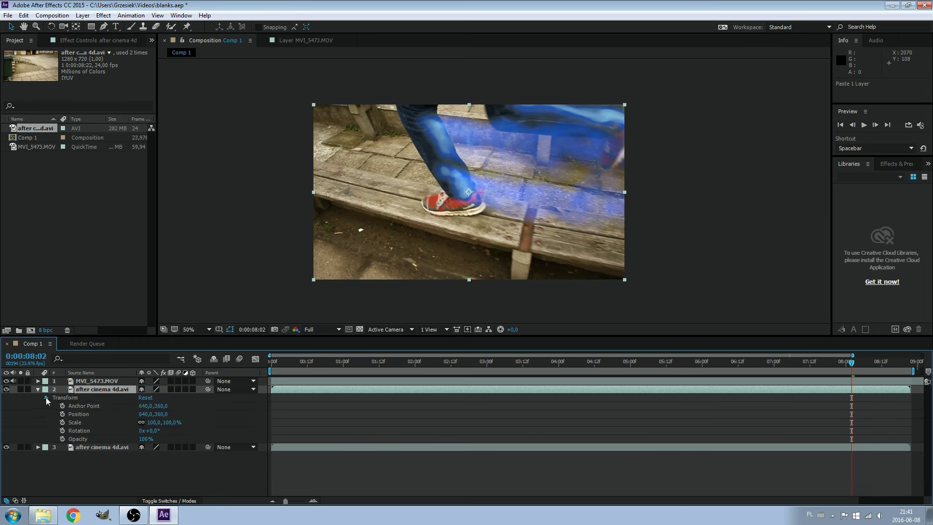
click(46, 397)
drag(76, 390, 84, 378)
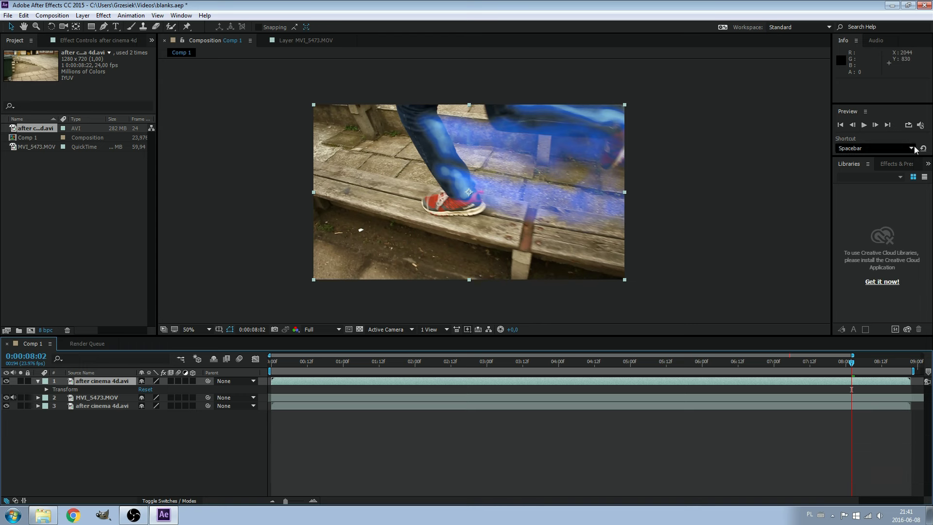
click(894, 164)
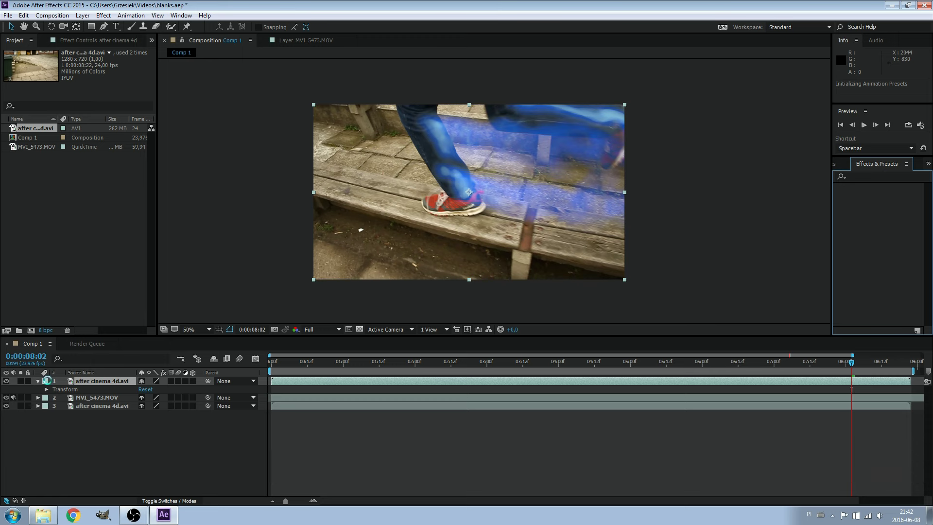
Step: Save the project and apply Turbulent Displace to the top smoke copy
click(8, 15)
click(29, 108)
click(39, 382)
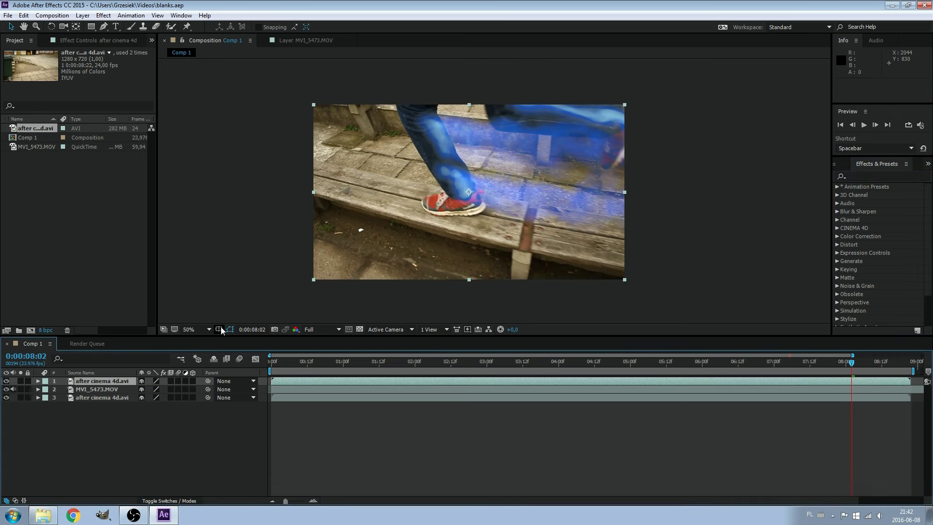
click(899, 176)
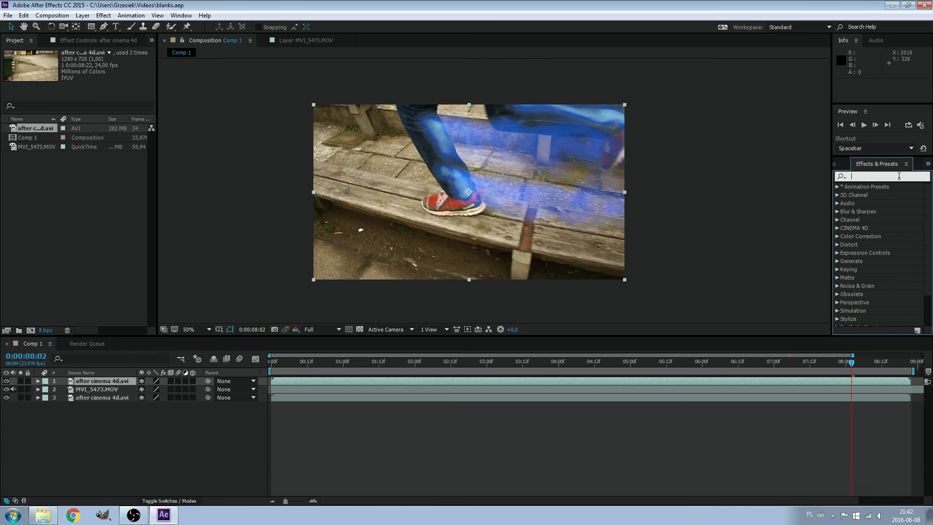
text(turbu)
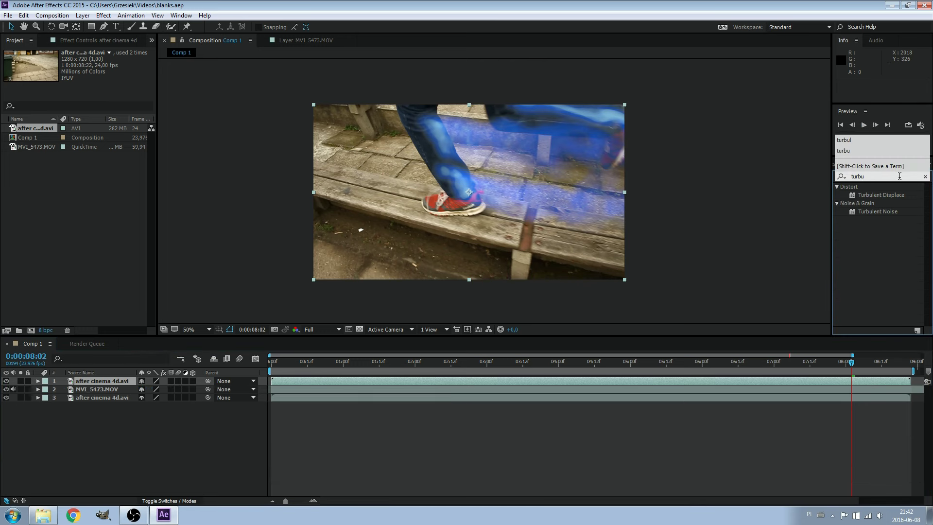
drag(864, 194, 131, 383)
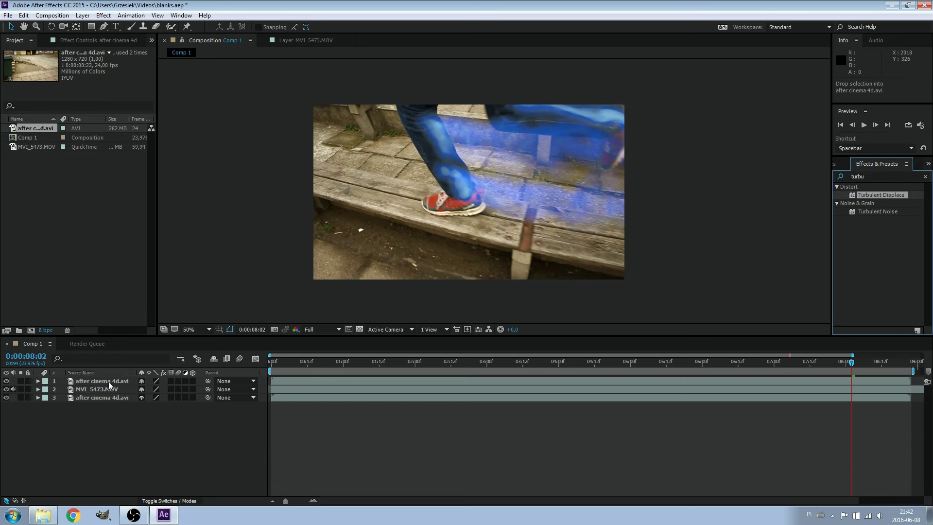
Step: Lower the Turbulent Displace Size to 30 and move back to about 0:00:01:05
click(39, 381)
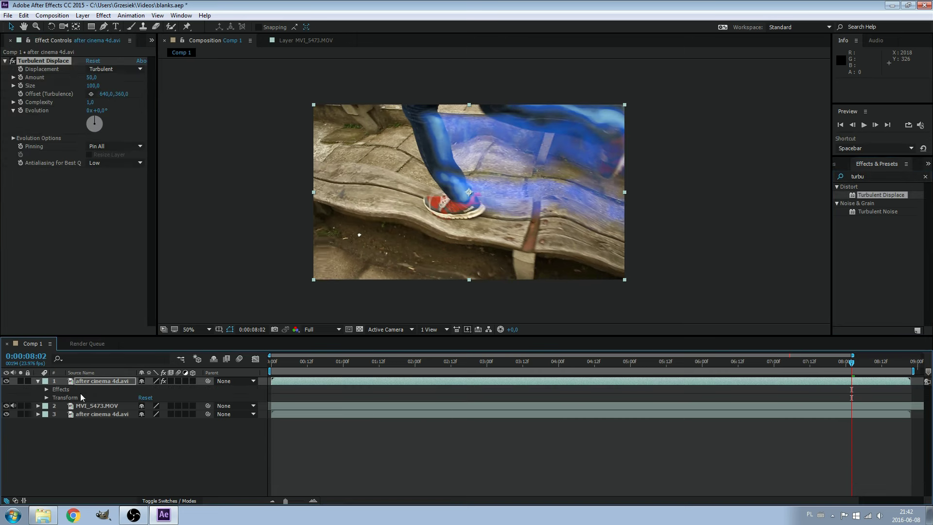
click(47, 389)
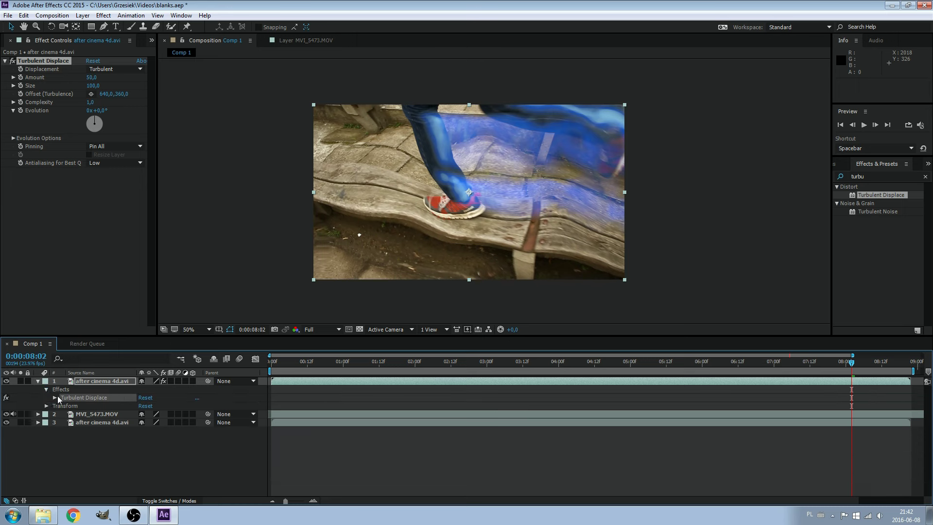
click(56, 397)
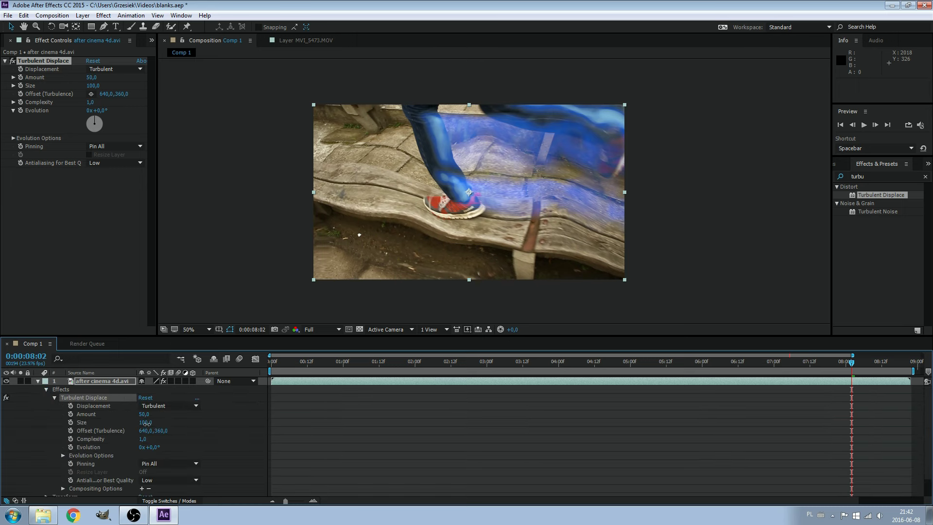
drag(146, 423, 115, 426)
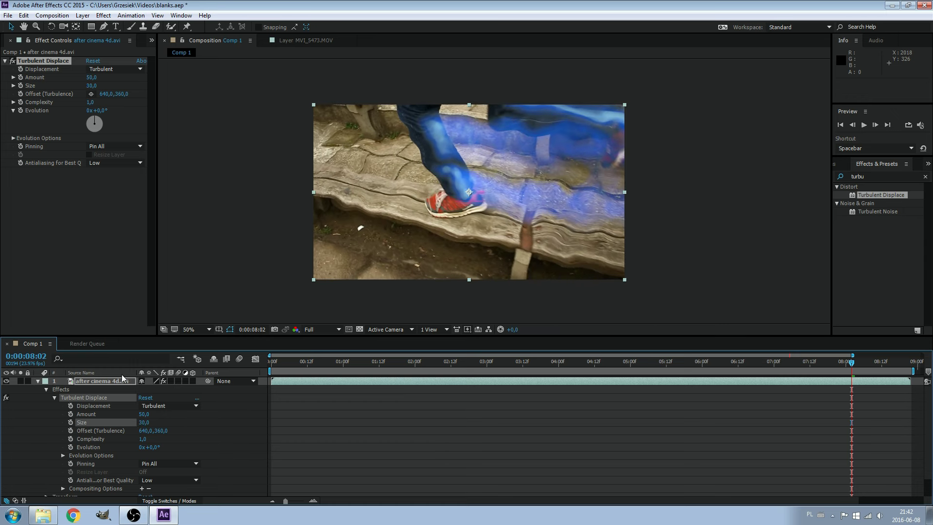
drag(273, 364, 357, 382)
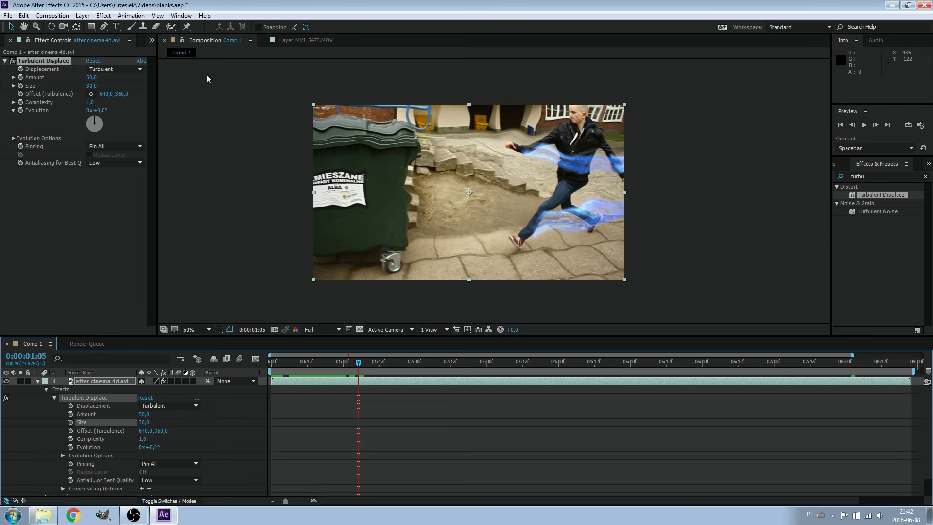
Step: Draw a closed Pen mask around the smoke on the runner's trailing leg
click(106, 27)
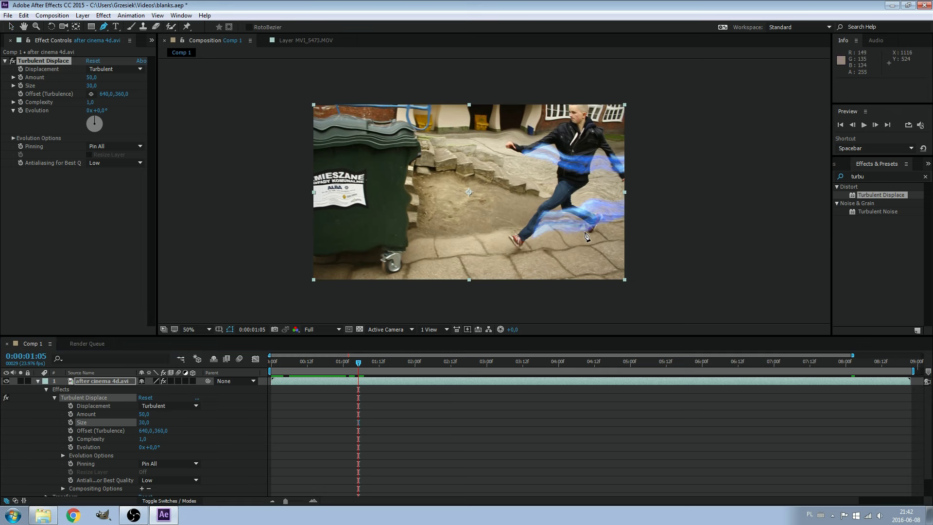
click(632, 224)
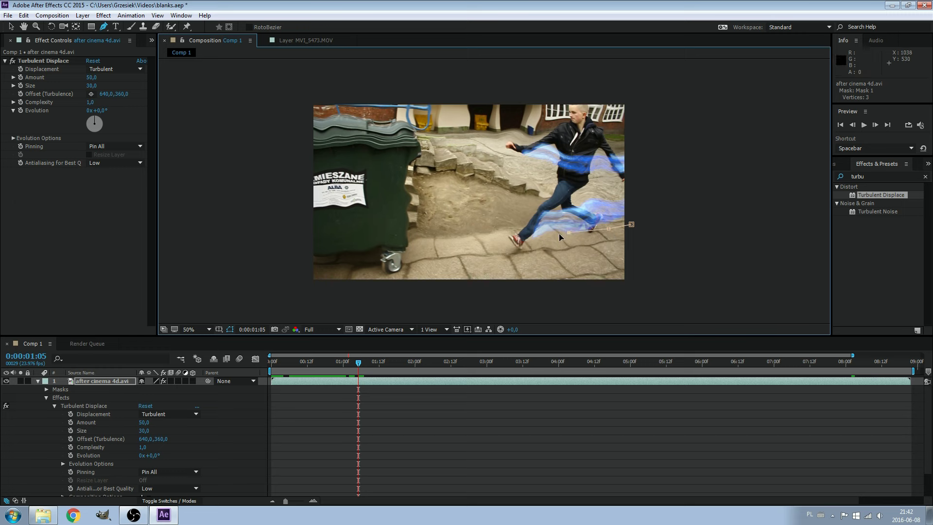
click(593, 158)
click(631, 224)
click(11, 26)
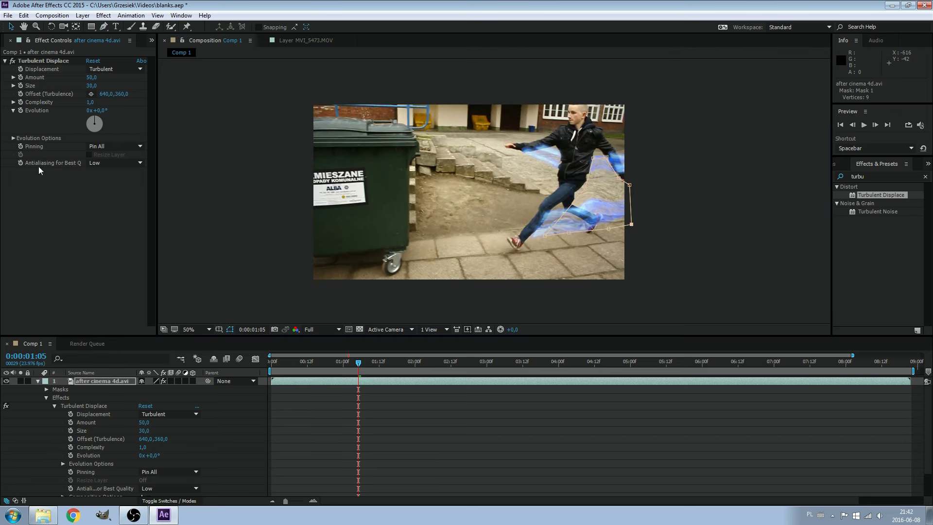
Step: Keyframe the Mask Path, feather the mask to 112 px, and zoom the viewer to 100%
click(46, 389)
click(53, 398)
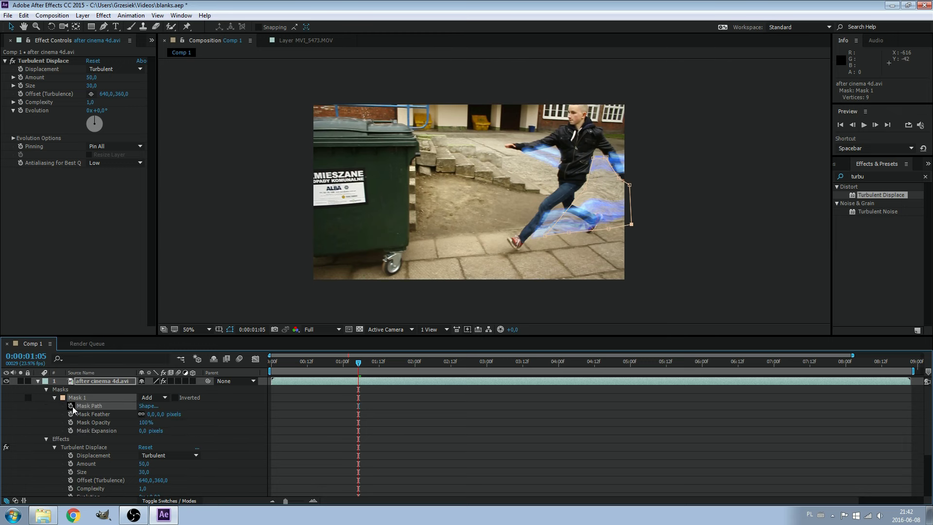
click(47, 439)
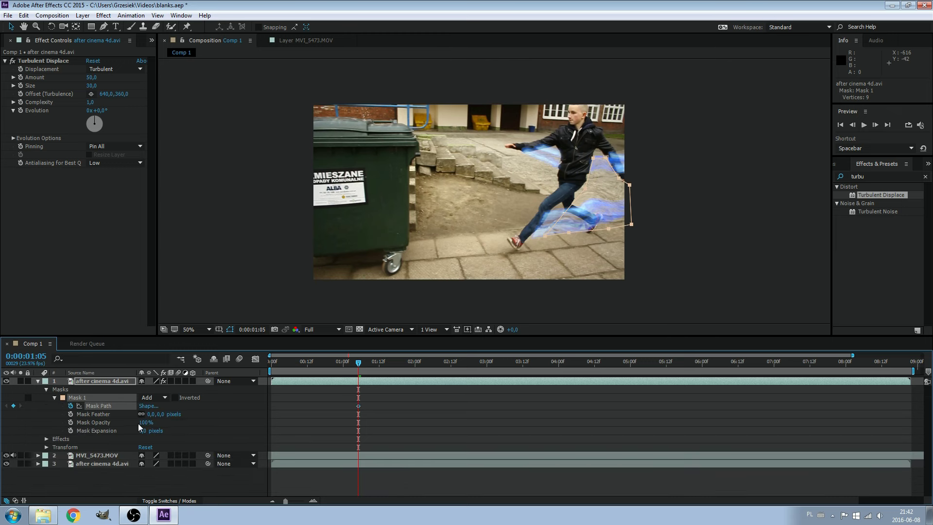
drag(151, 414, 209, 417)
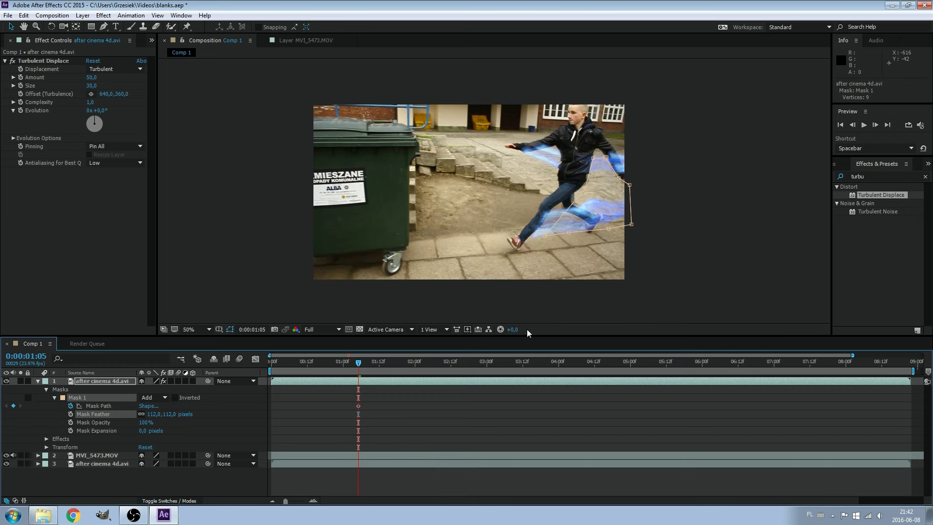
click(760, 284)
scroll(686, 207, up, 2)
mouse_move(686, 206)
mouse_down()
mouse_move(576, 219)
mouse_move(537, 217)
mouse_move(540, 203)
mouse_up()
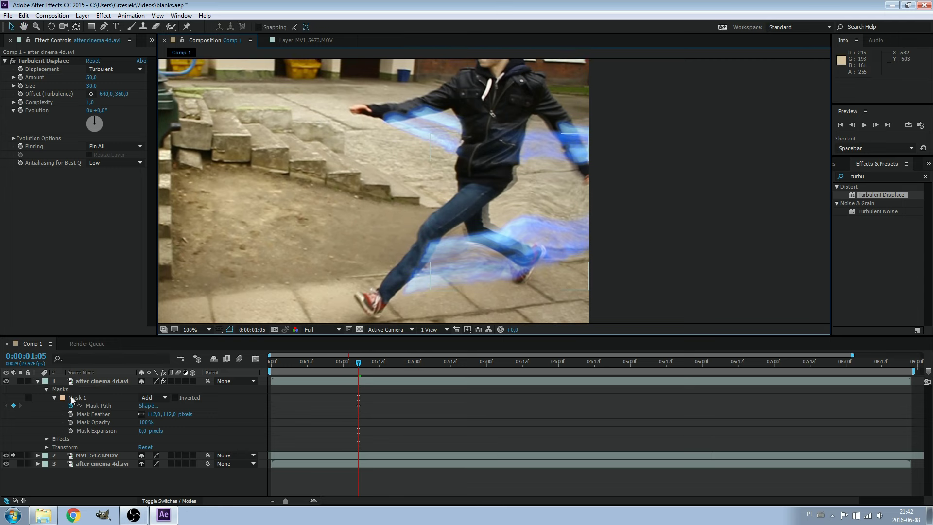
Step: At 0:00:01:10, reshape the mask vertices to follow the moving leg
click(60, 390)
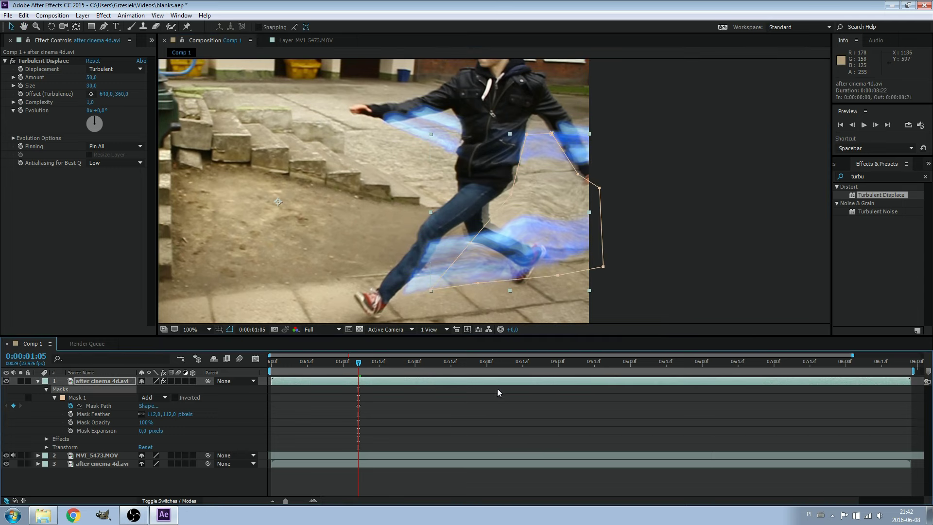
drag(359, 366, 373, 363)
mouse_move(561, 138)
mouse_down()
mouse_move(525, 155)
mouse_move(571, 111)
mouse_up()
ctrl+alt+drag(566, 175, 580, 183)
drag(491, 151, 518, 143)
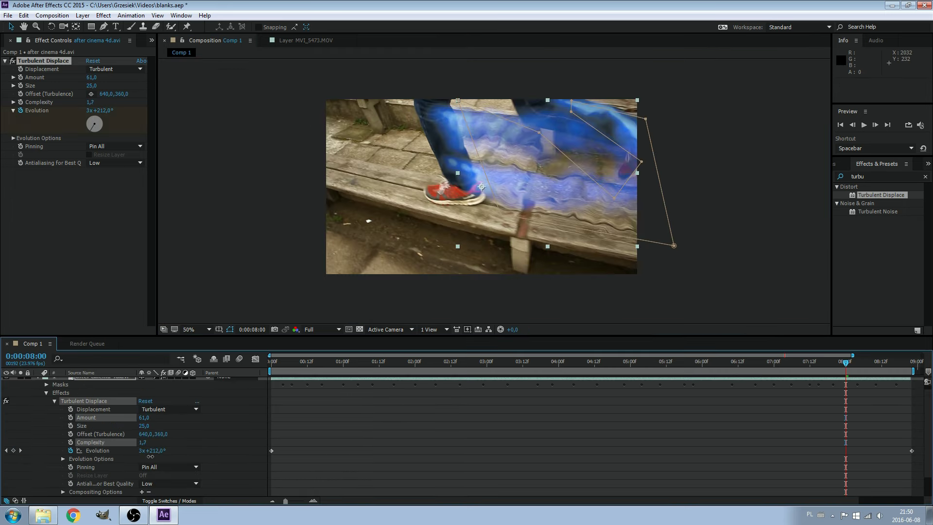
Step: Raise Complexity to 2,2 and preview the composite from the first frame
drag(175, 462, 179, 462)
click(328, 364)
drag(338, 364, 227, 361)
click(864, 124)
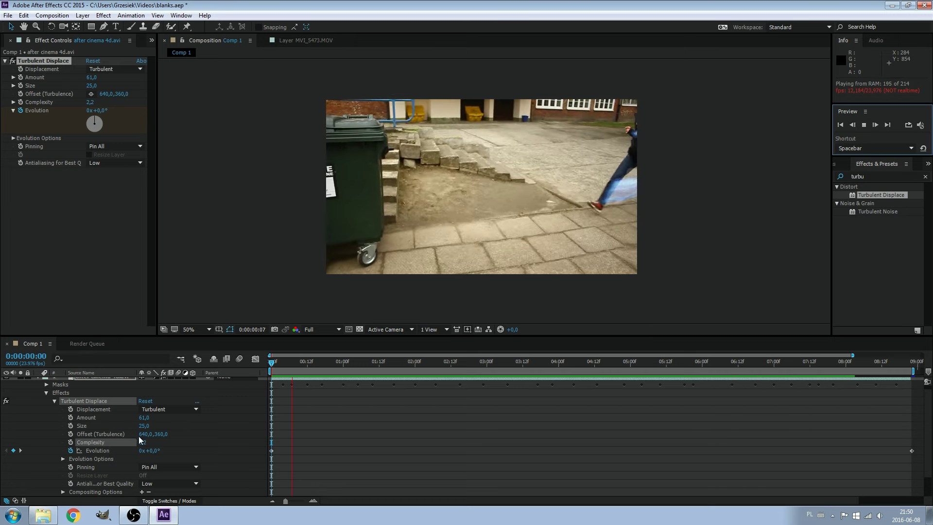
Step: Lower Complexity to 1,7 and set Amount to 50 while previewing, then stop playback
drag(142, 443, 139, 446)
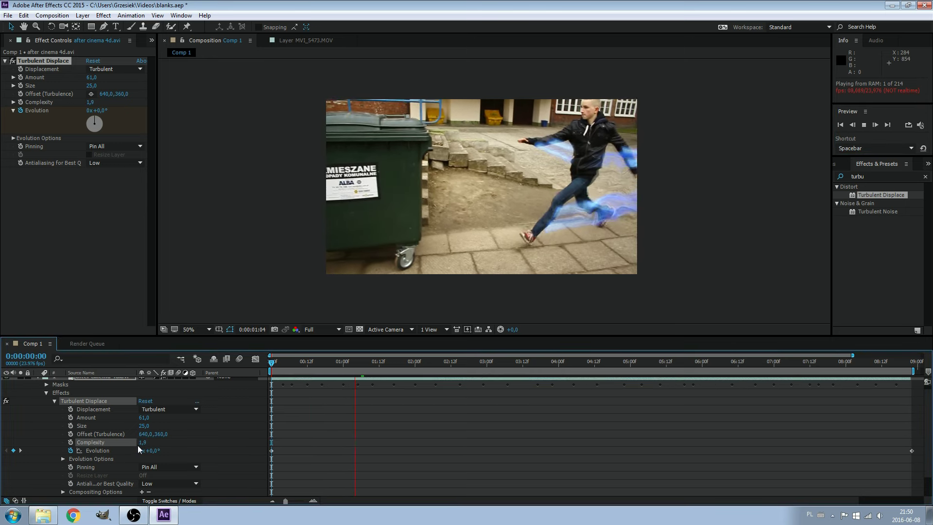
drag(137, 444, 141, 443)
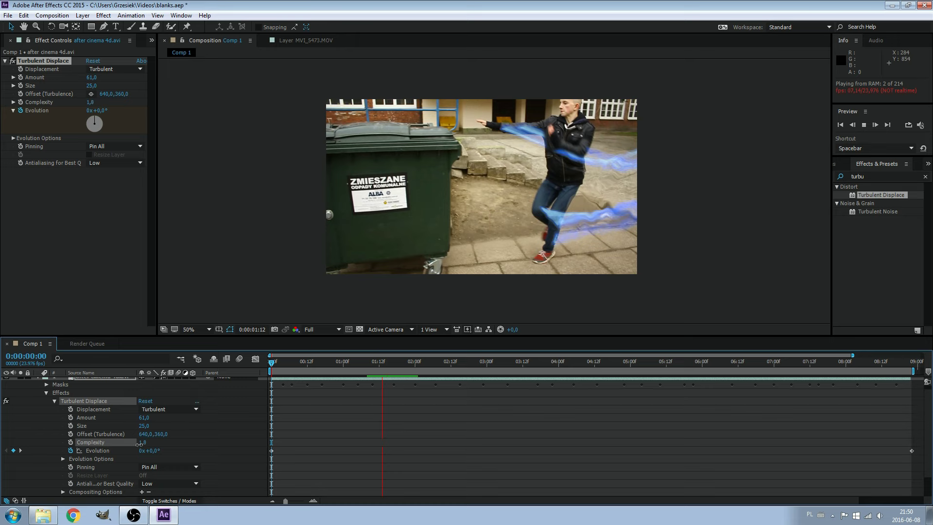
click(143, 417)
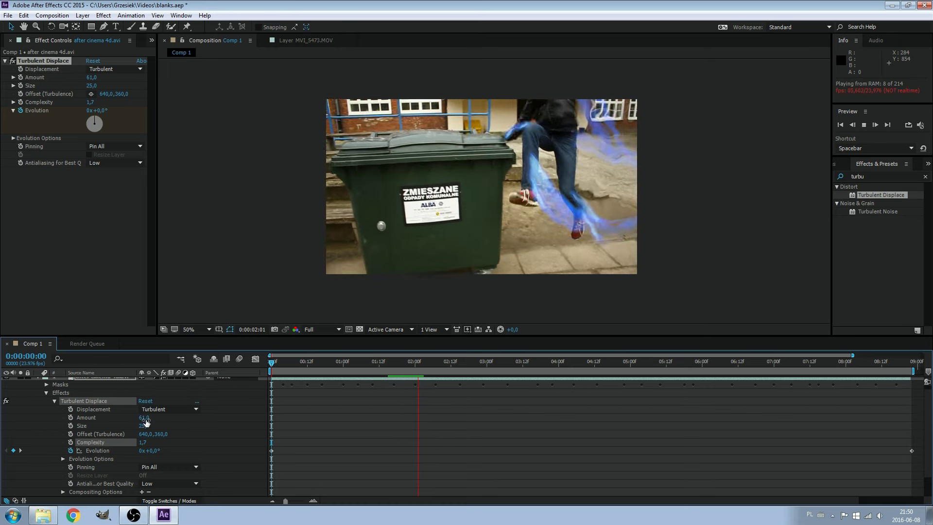
text(50)
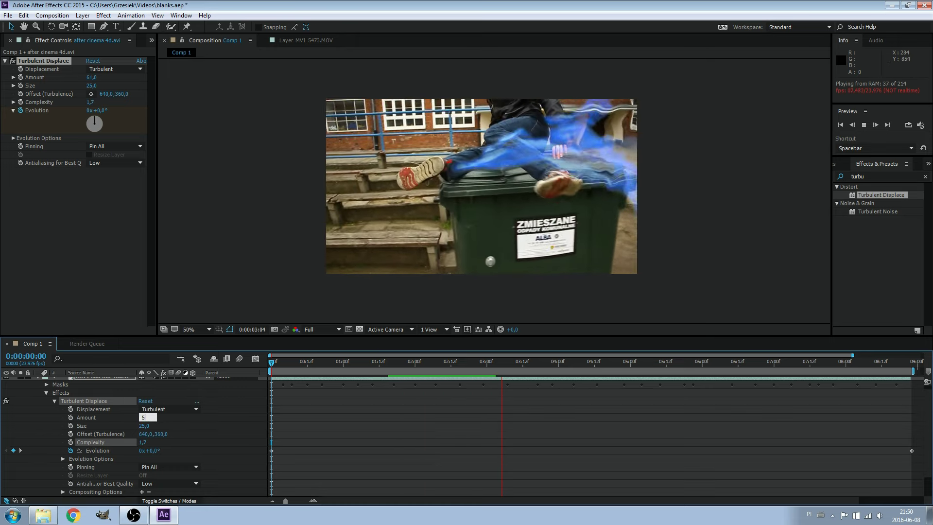
key(Return)
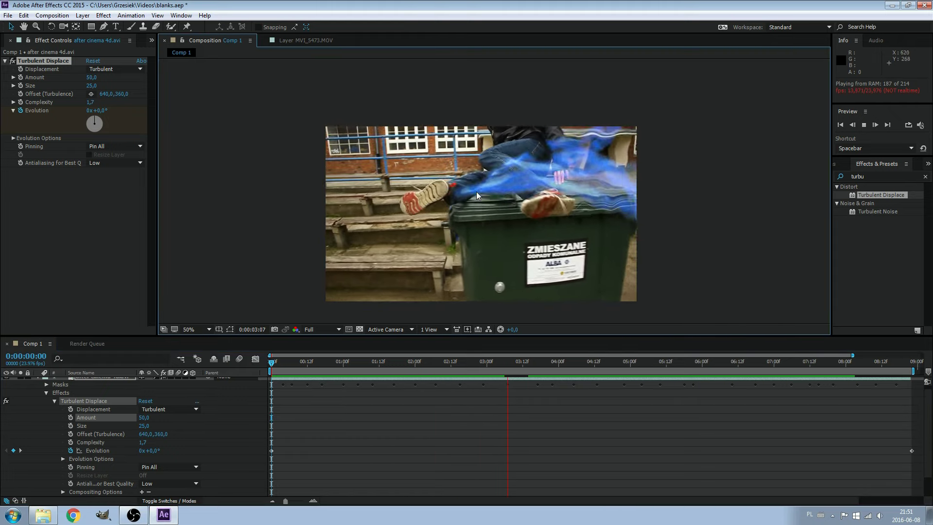
click(864, 124)
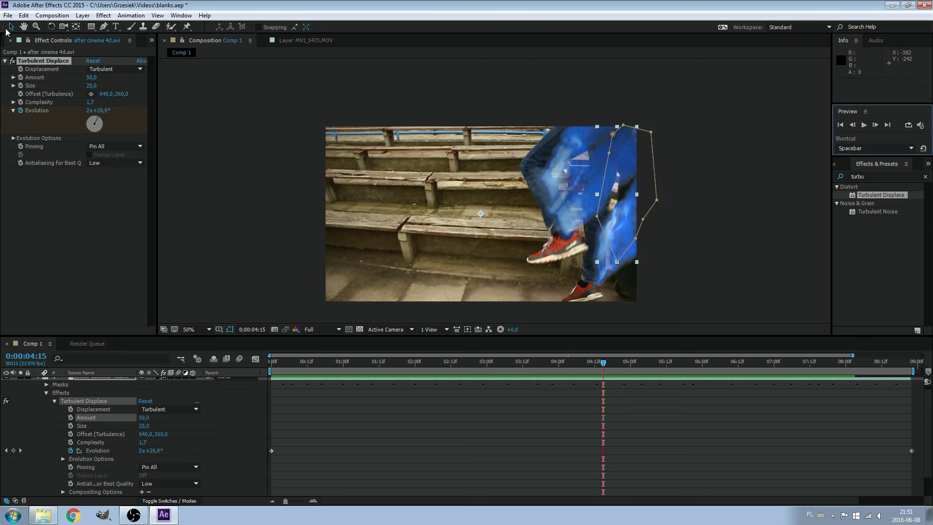
Step: Save the project and add Comp 1 to the Render Queue
click(8, 15)
click(30, 106)
click(52, 15)
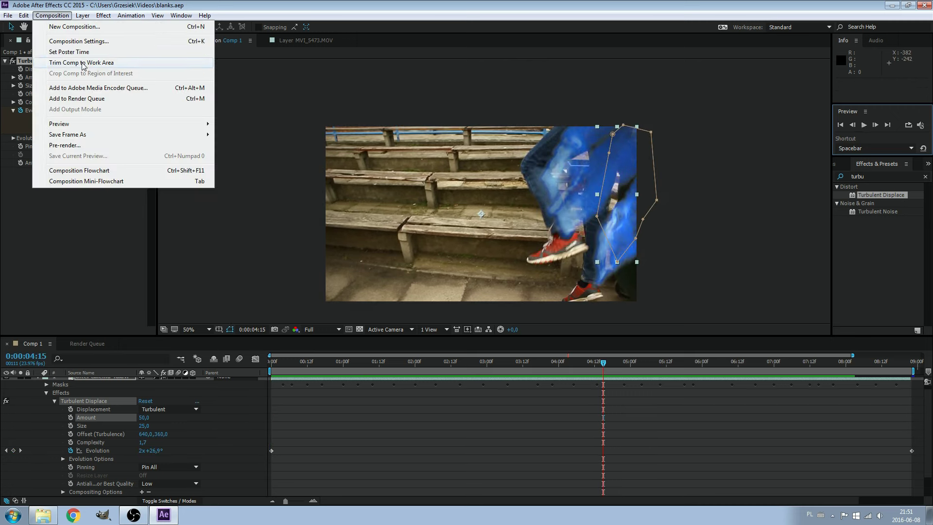
click(76, 99)
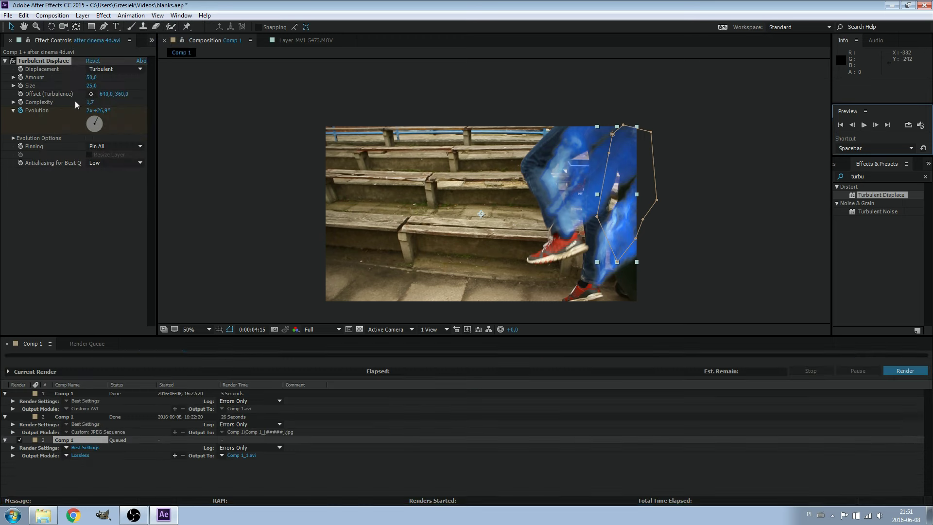
Step: Set the output module to AVI with the Xvid MPEG-4 Codec
click(82, 456)
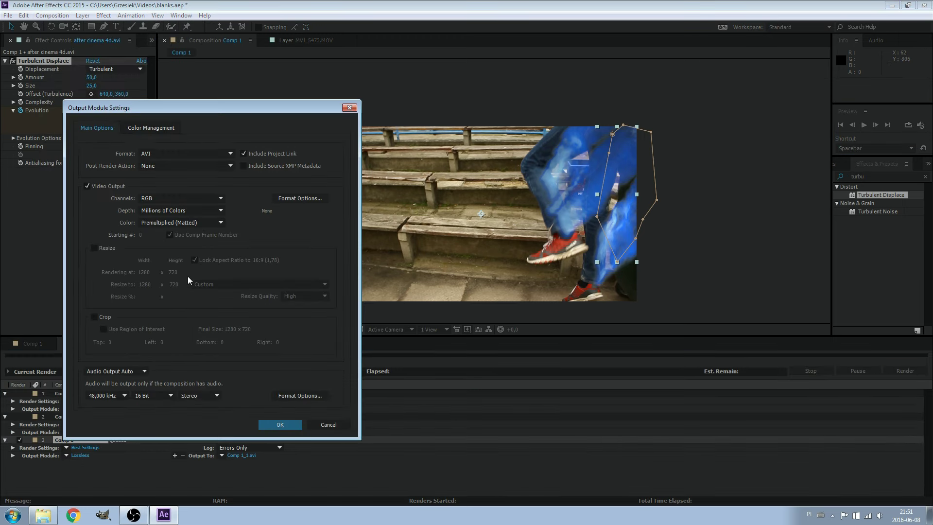
click(182, 154)
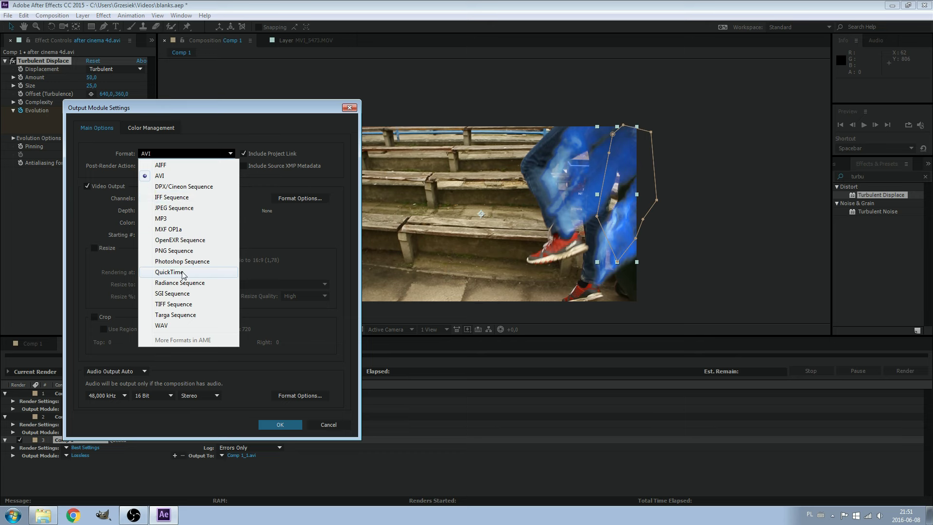
click(292, 200)
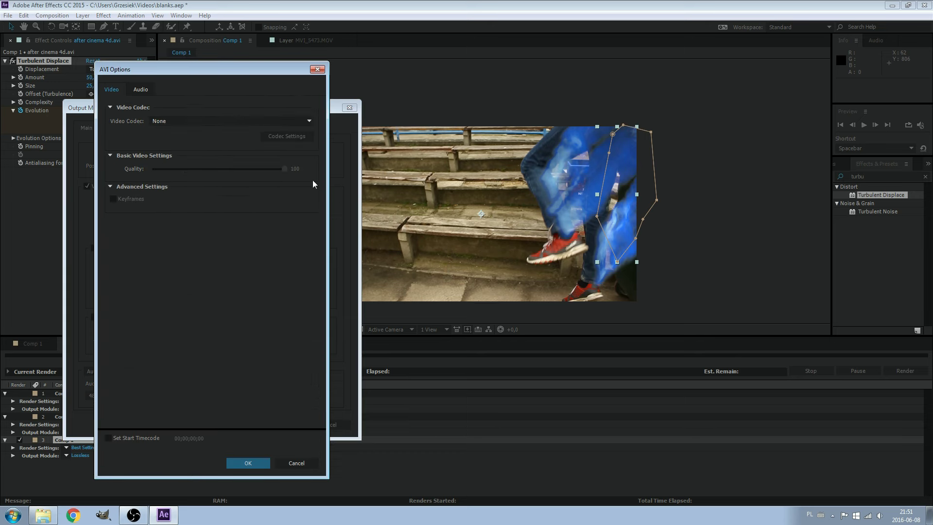
click(231, 121)
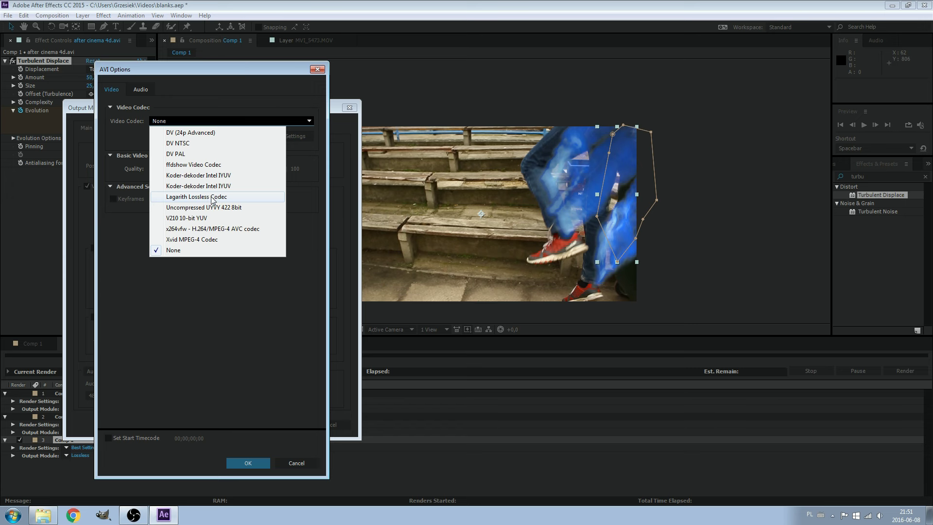
click(197, 240)
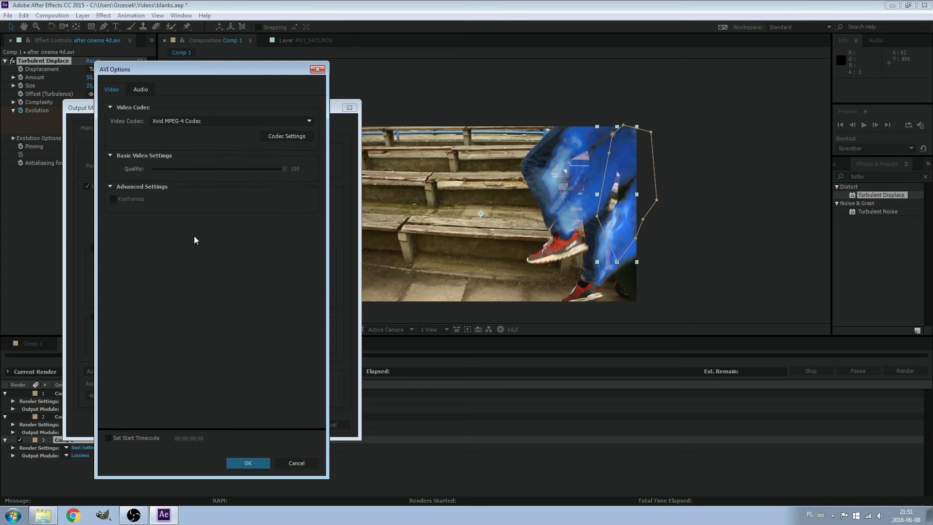
click(245, 465)
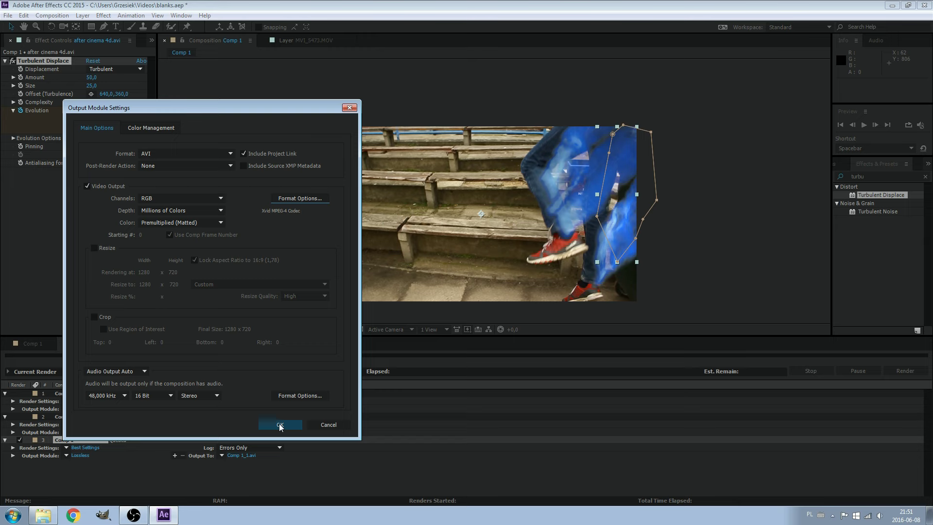
click(280, 425)
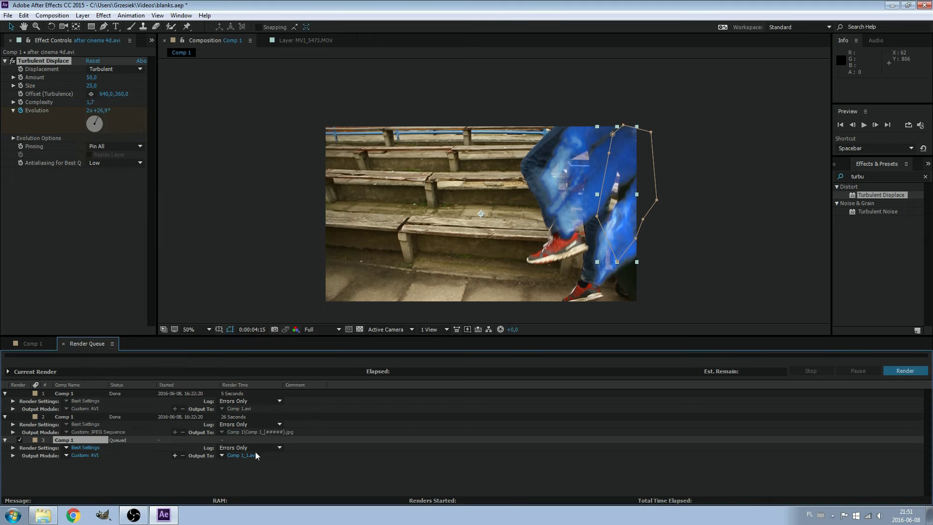
Step: Render Comp 1 to final blanks.avi and play the result in Media Player Classic
click(251, 455)
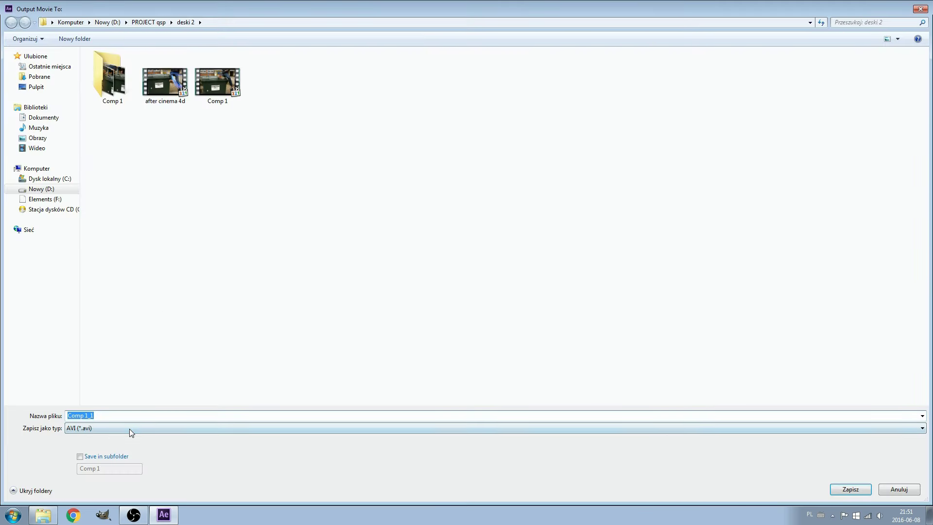
text(final blanks)
key(Return)
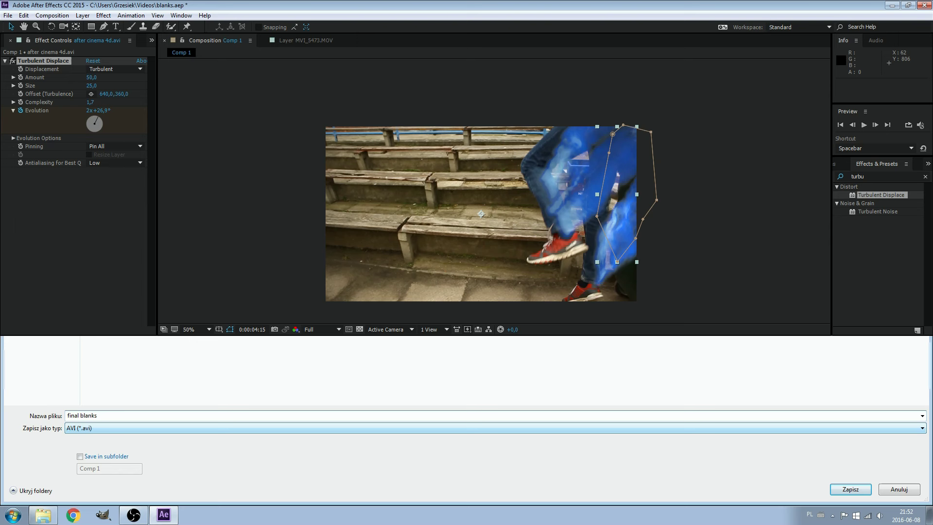
click(908, 370)
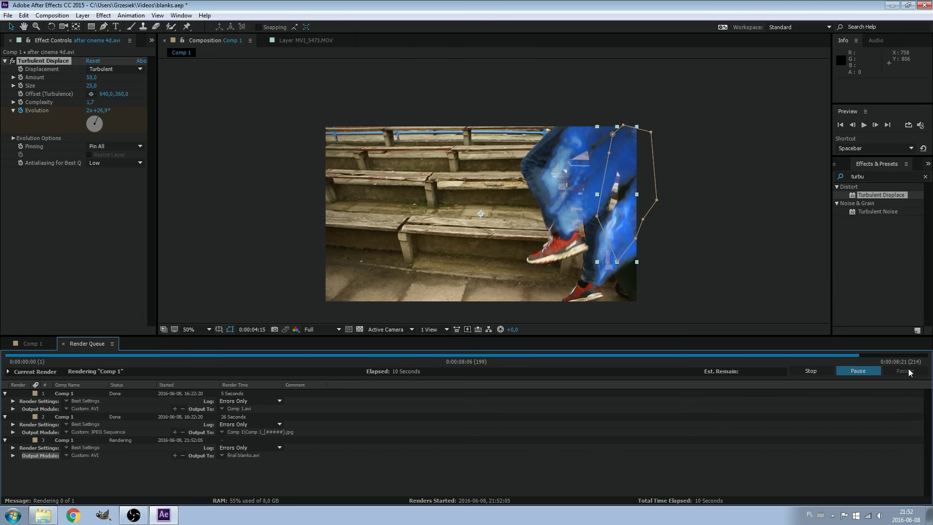
click(54, 519)
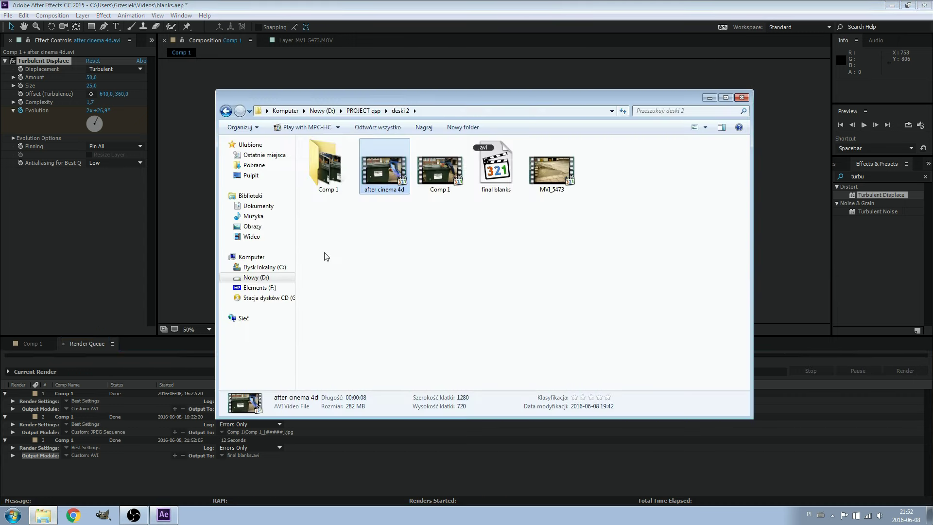
double_click(489, 170)
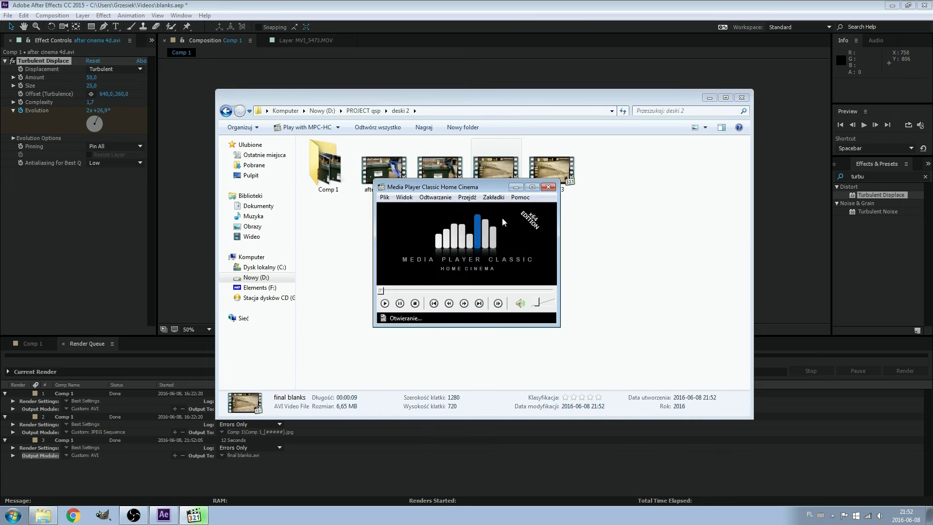